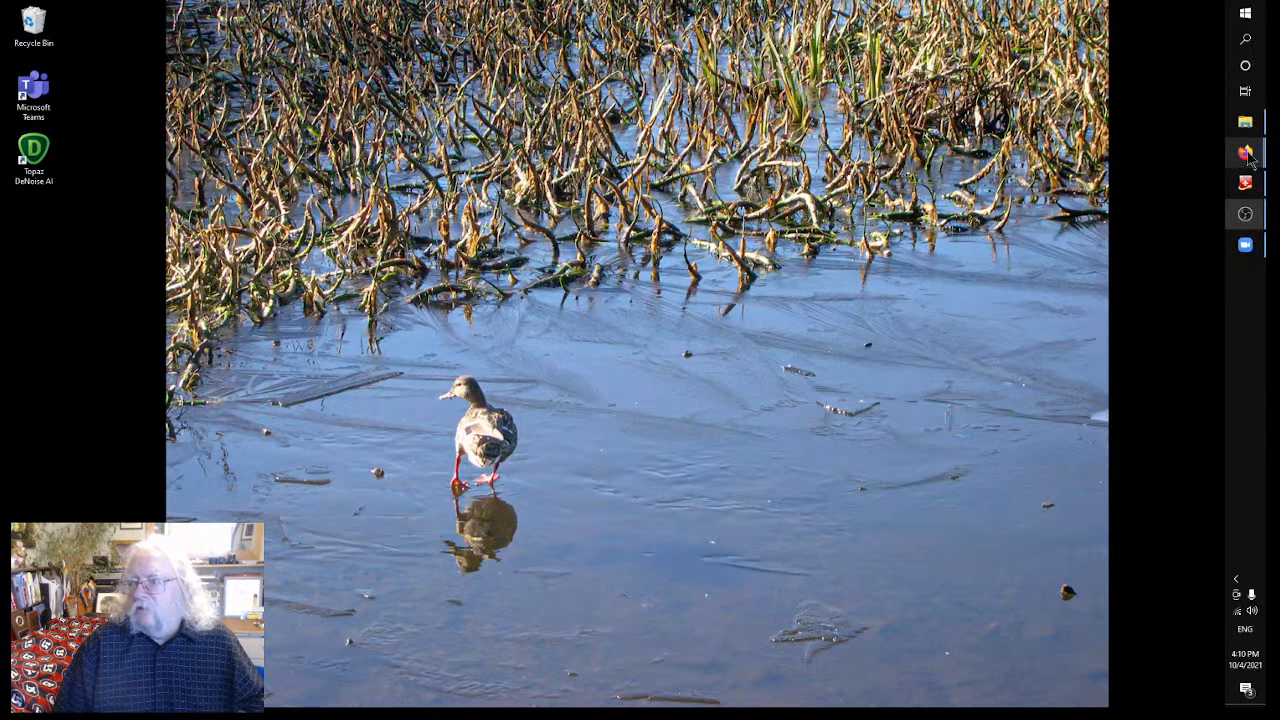
- Review the comma-separated values download option for the Copy of EADCM spreadsheet and the exported Untitled spreadsheet - Sheet1.csv in File Explorer
{"action": "mouse_move", "coordinate": [1249, 160]}
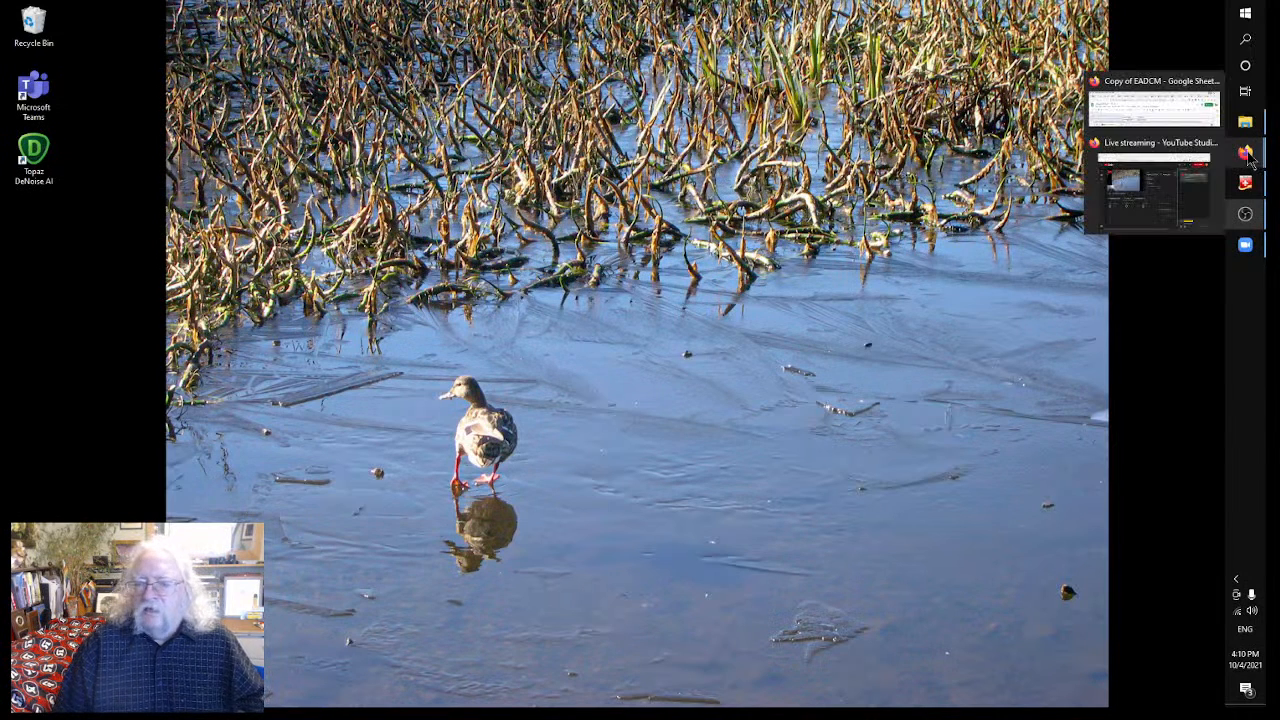
{"action": "left_click", "coordinate": [1137, 106]}
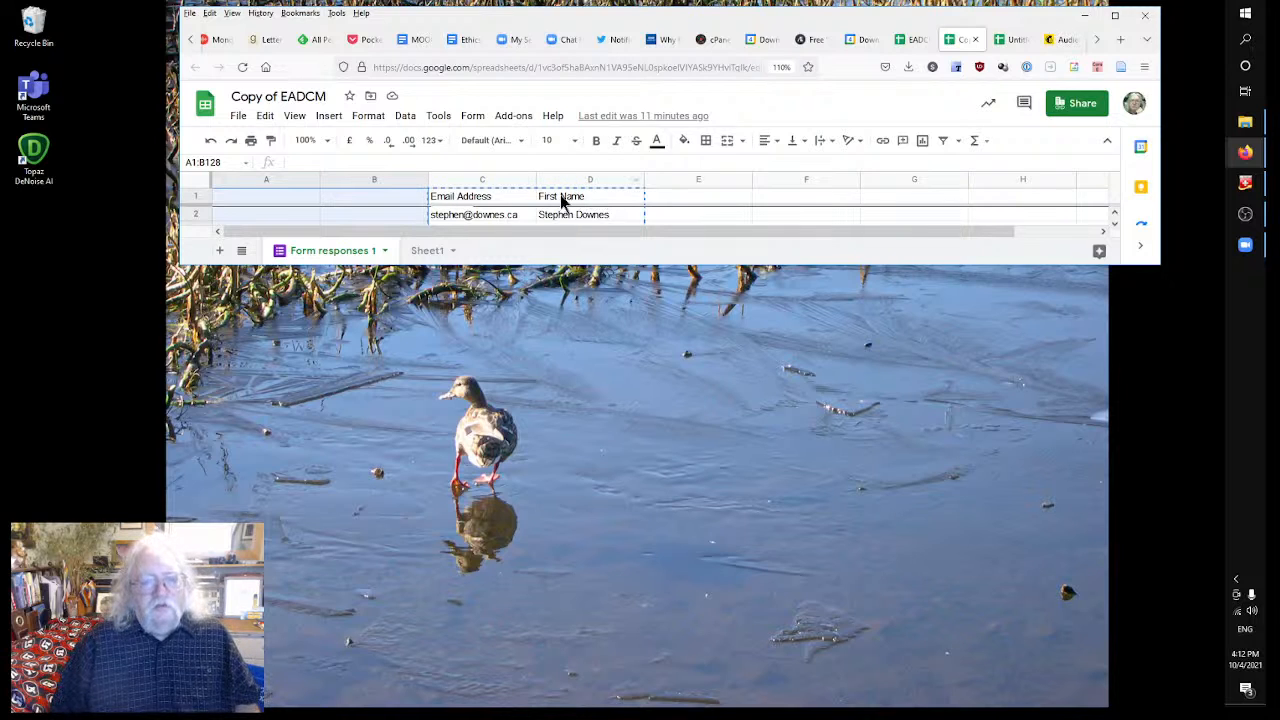
{"action": "left_click", "coordinate": [239, 118]}
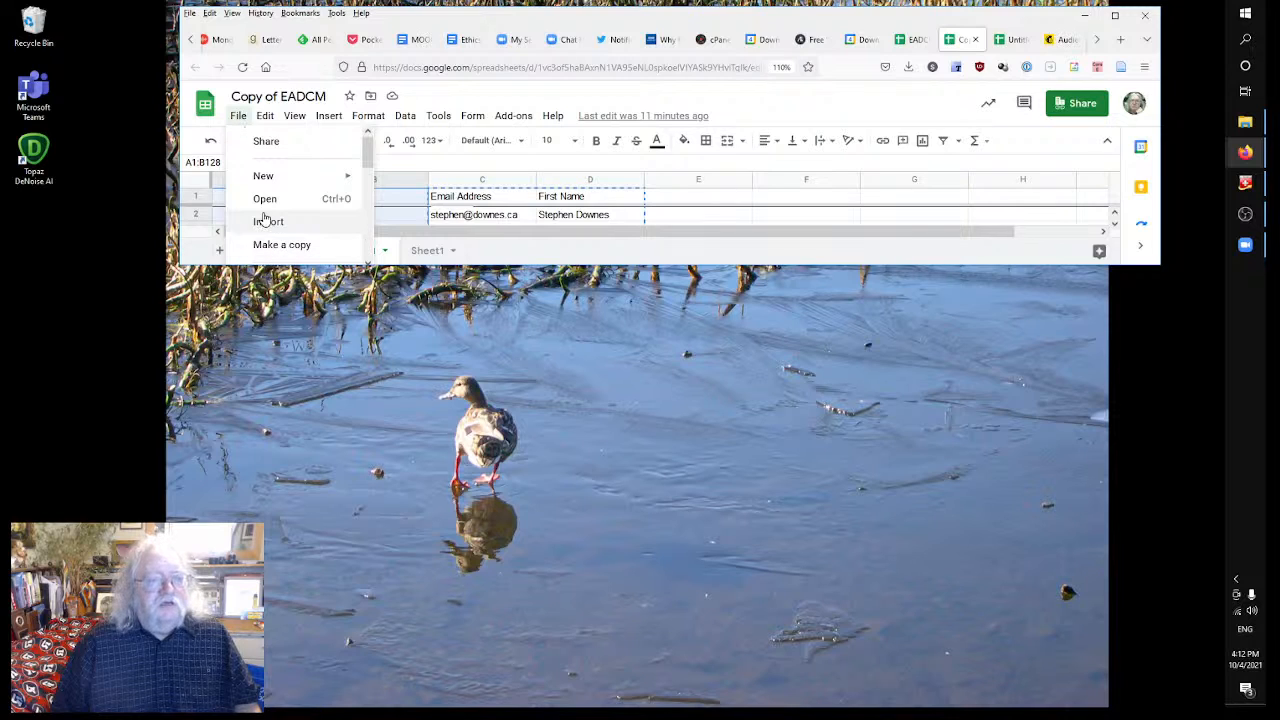
{"action": "left_click_drag", "start_coordinate": [368, 162], "coordinate": [367, 193]}
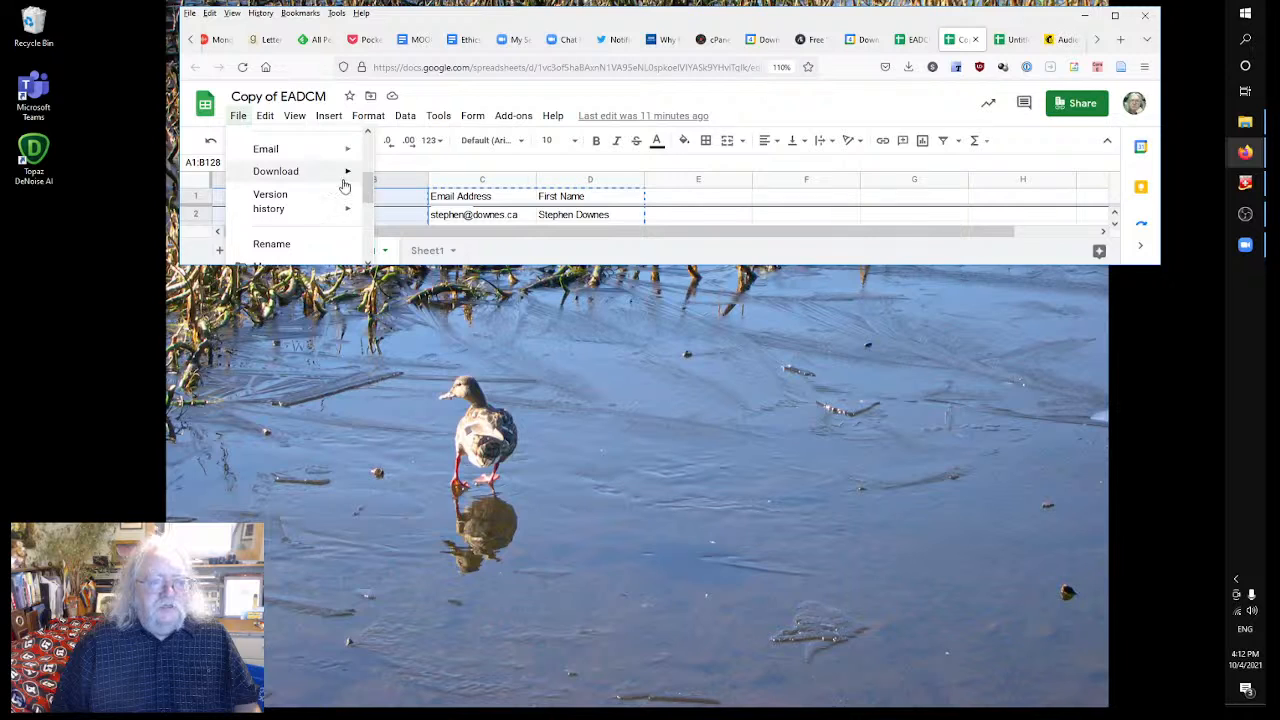
{"action": "mouse_move", "coordinate": [348, 177]}
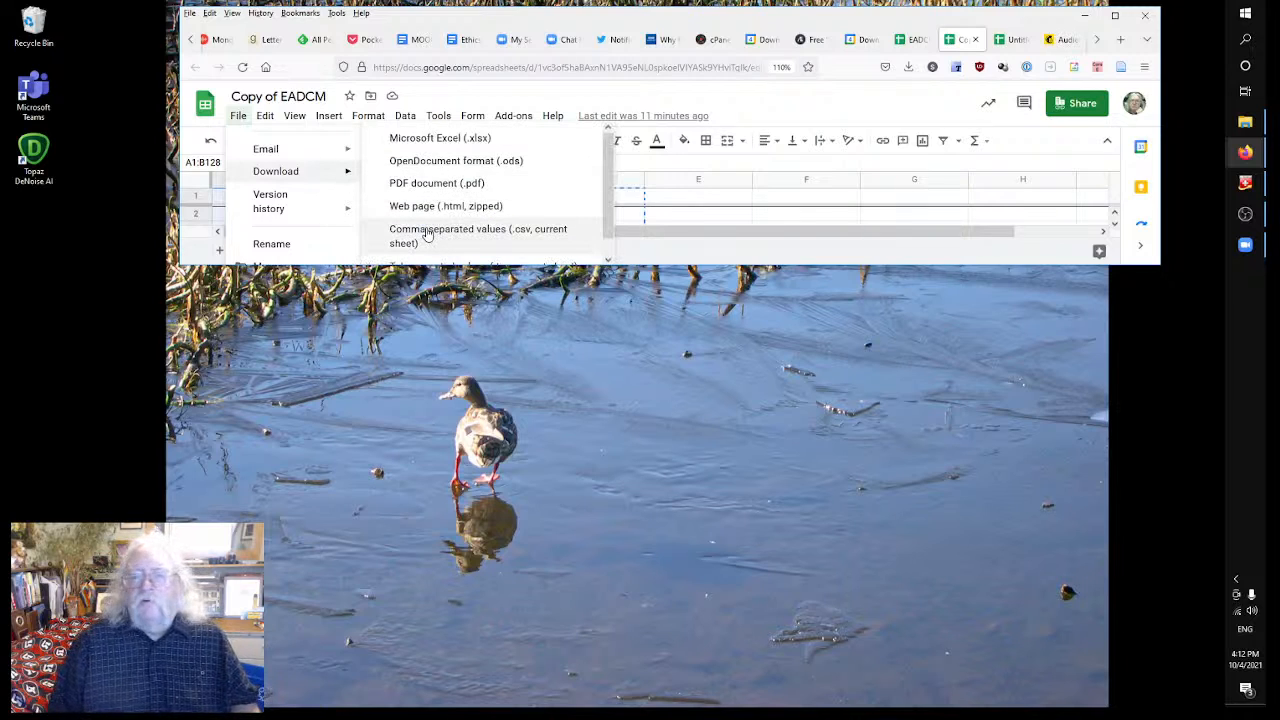
{"action": "left_click", "coordinate": [1248, 126]}
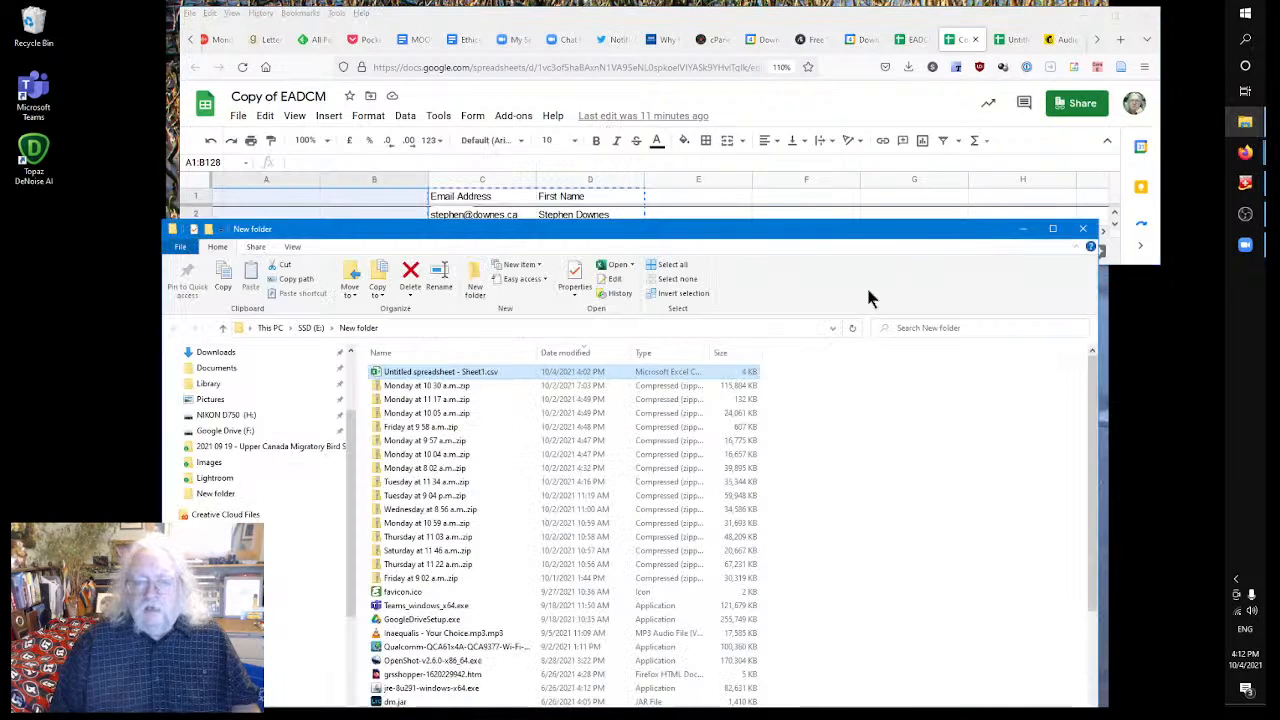
{"action": "left_click", "coordinate": [435, 375]}
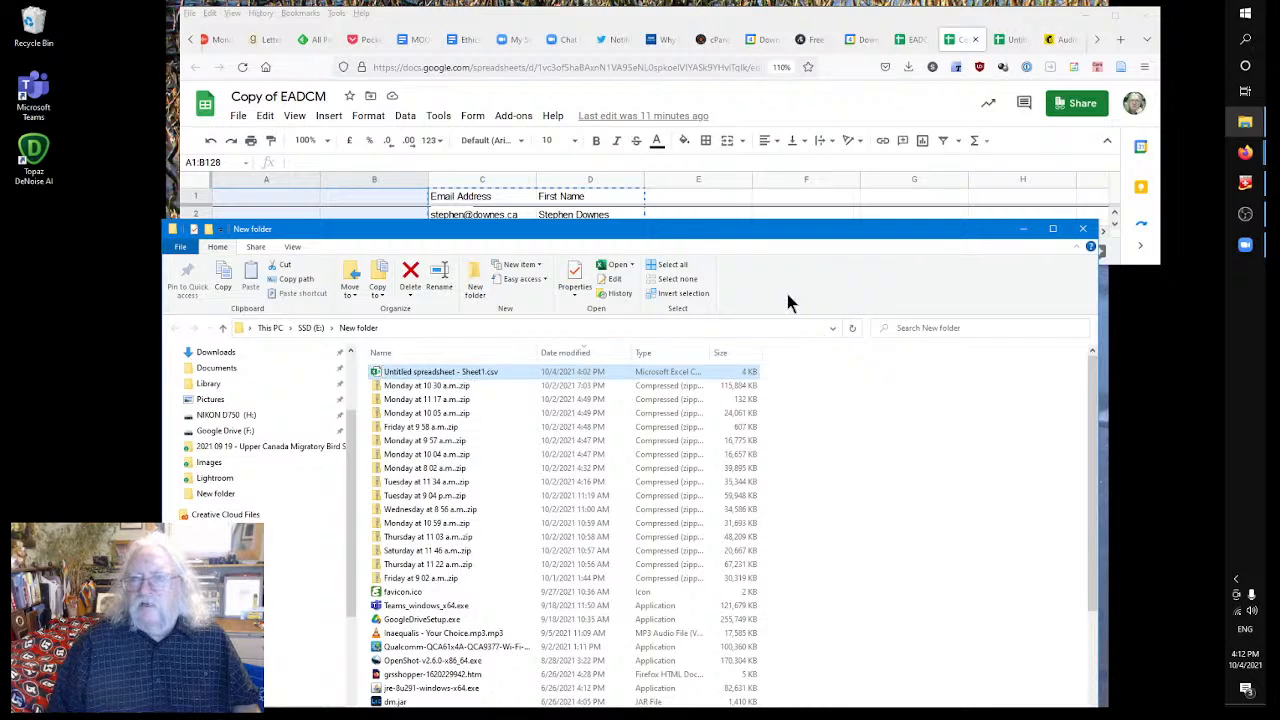
- Show the Mailchimp audience in a taller browser window, preview importing contacts by file upload, and return to the audience dashboard without importing
{"action": "left_click", "coordinate": [1058, 40]}
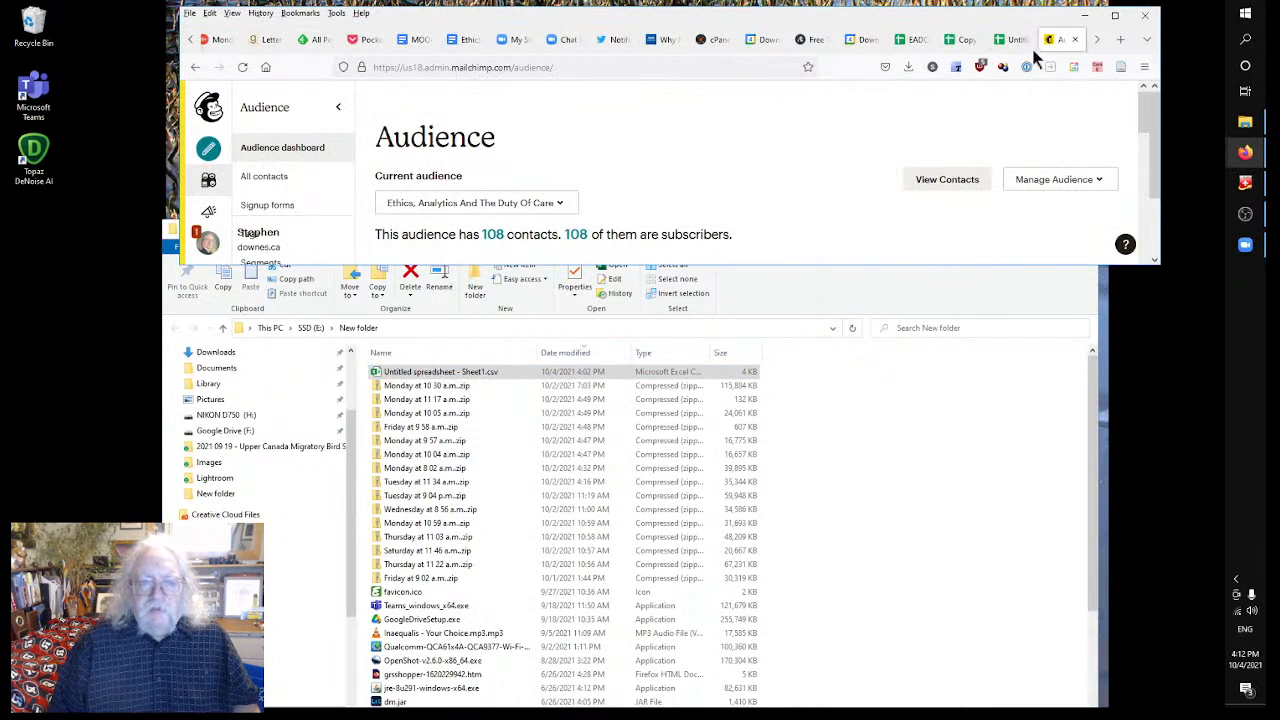
{"action": "left_click_drag", "start_coordinate": [811, 268], "coordinate": [763, 651]}
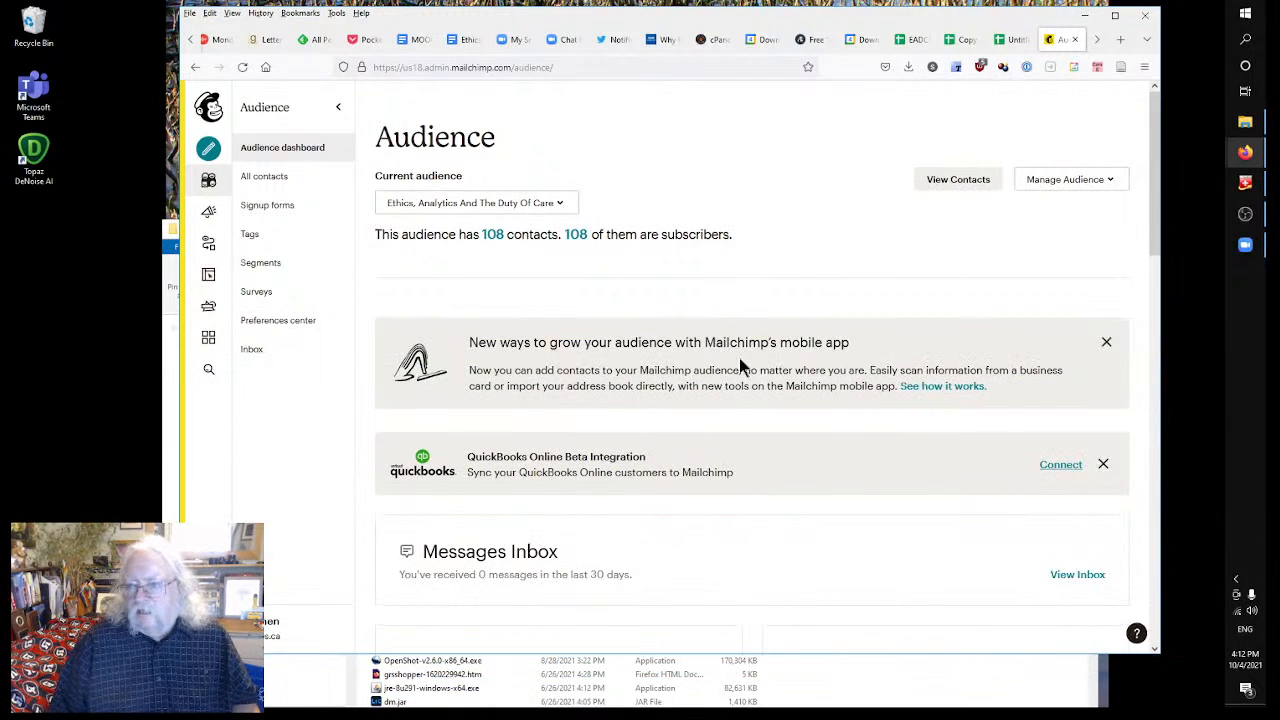
{"action": "left_click", "coordinate": [1110, 181]}
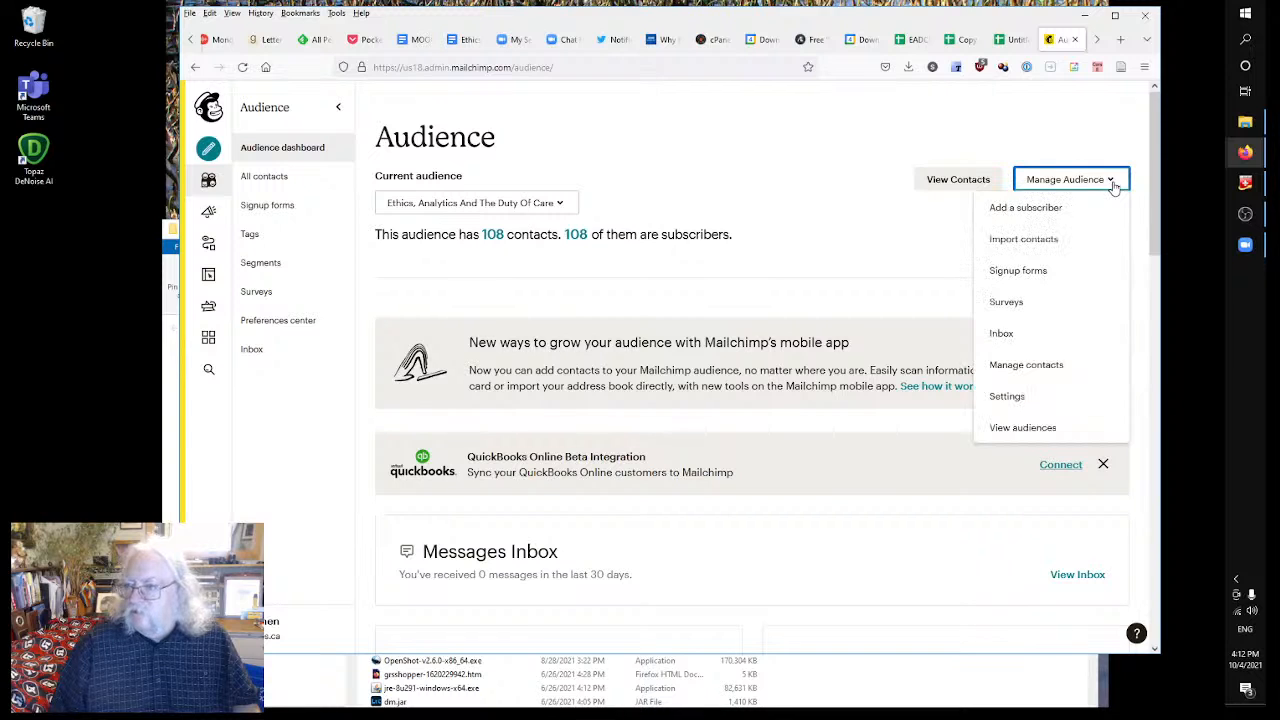
{"action": "left_click", "coordinate": [1024, 241]}
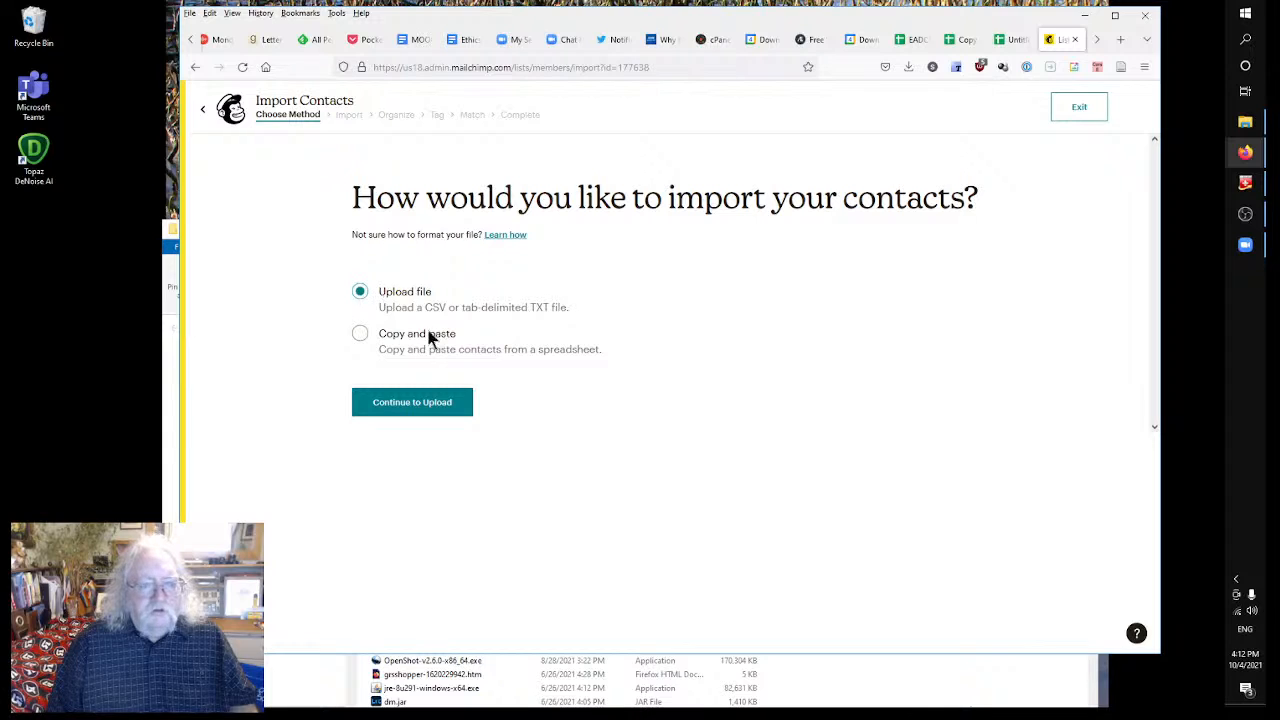
{"action": "left_click", "coordinate": [412, 403]}
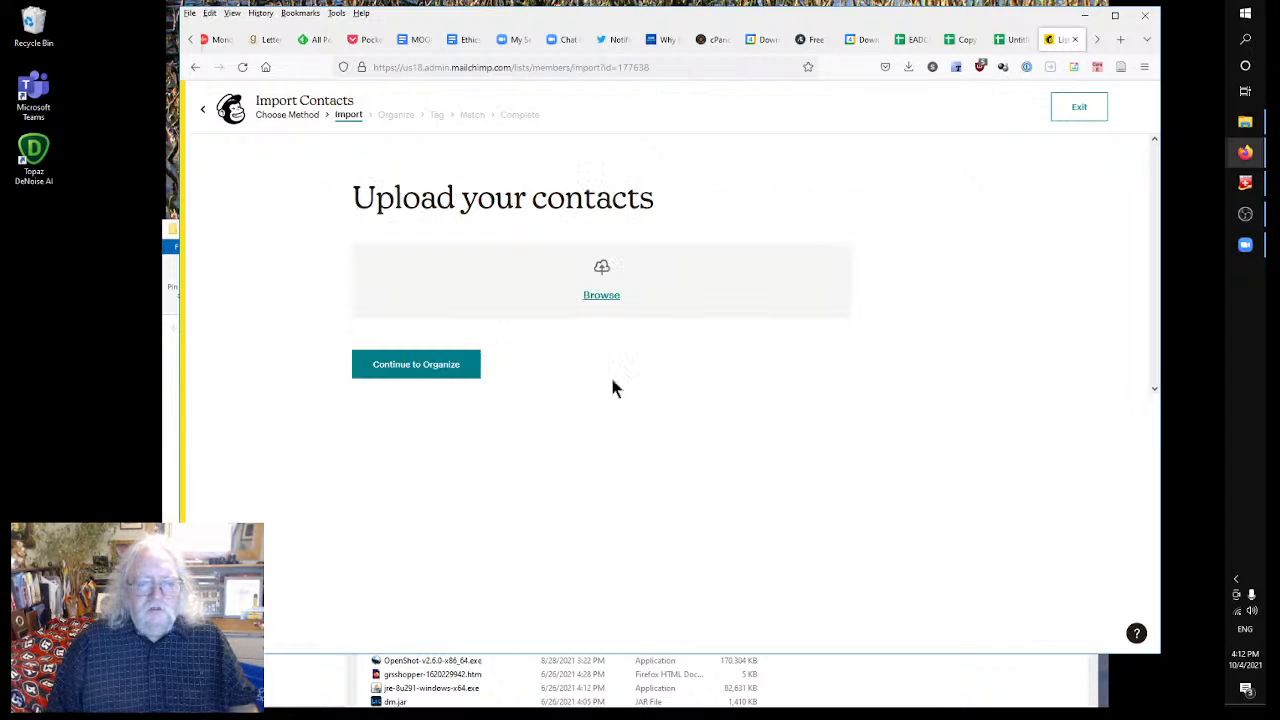
{"action": "left_click", "coordinate": [601, 297]}
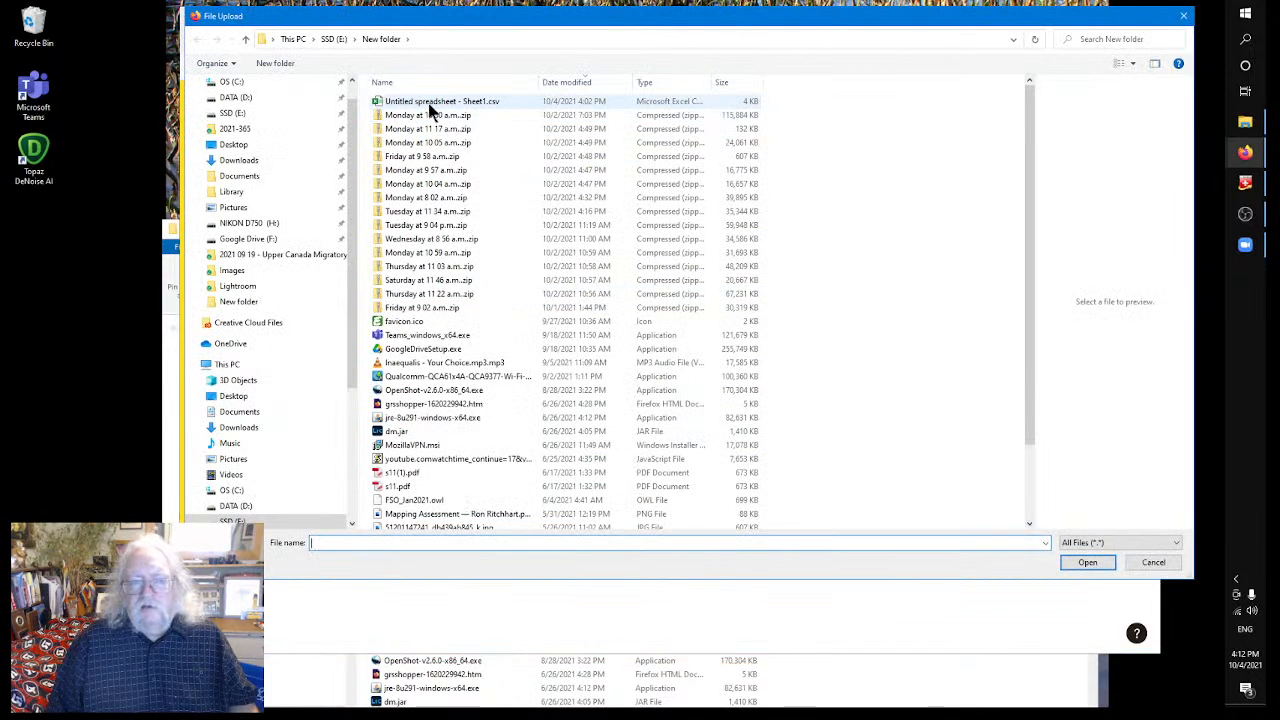
{"action": "left_click", "coordinate": [1153, 562]}
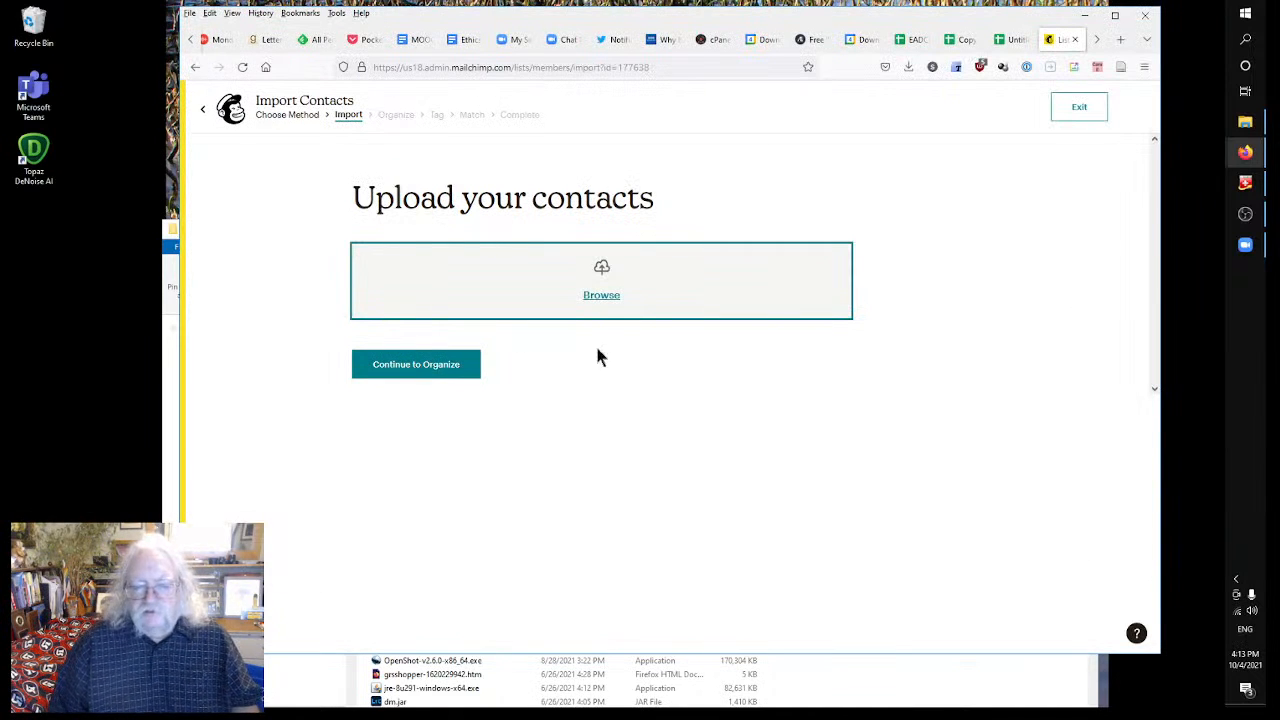
{"action": "left_click", "coordinate": [195, 69]}
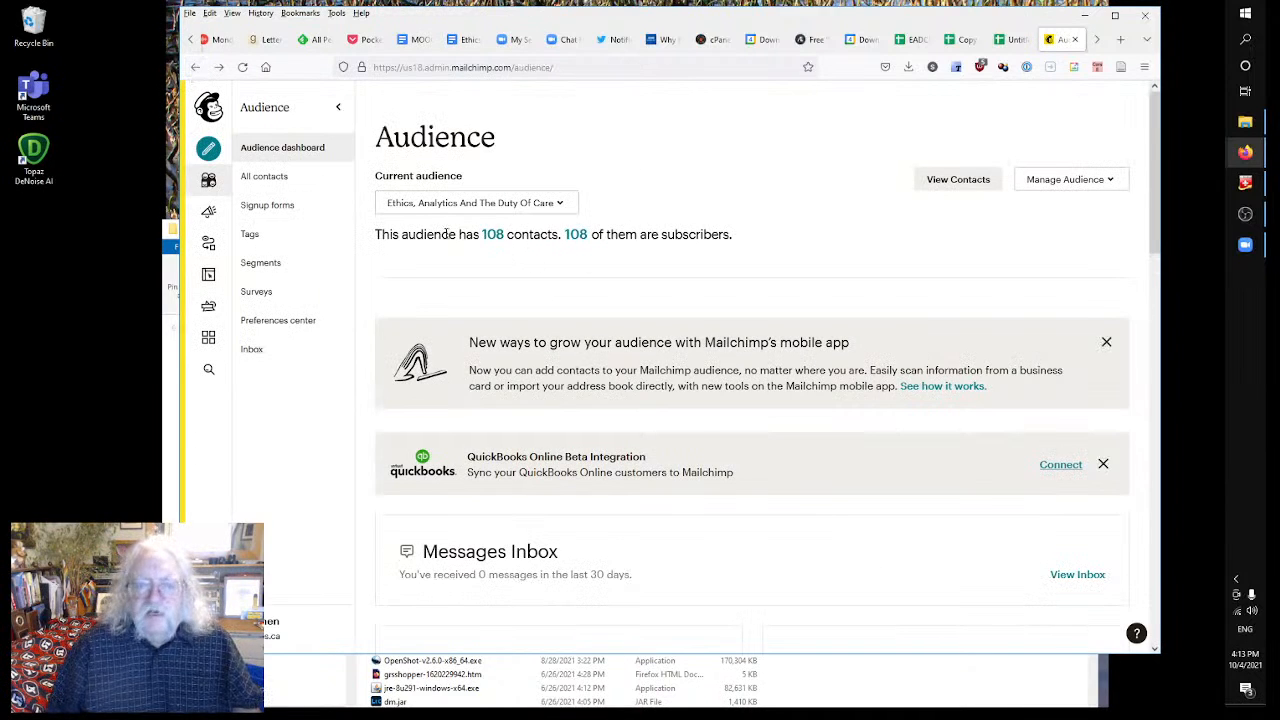
{"action": "left_click_drag", "start_coordinate": [675, 234], "coordinate": [733, 236]}
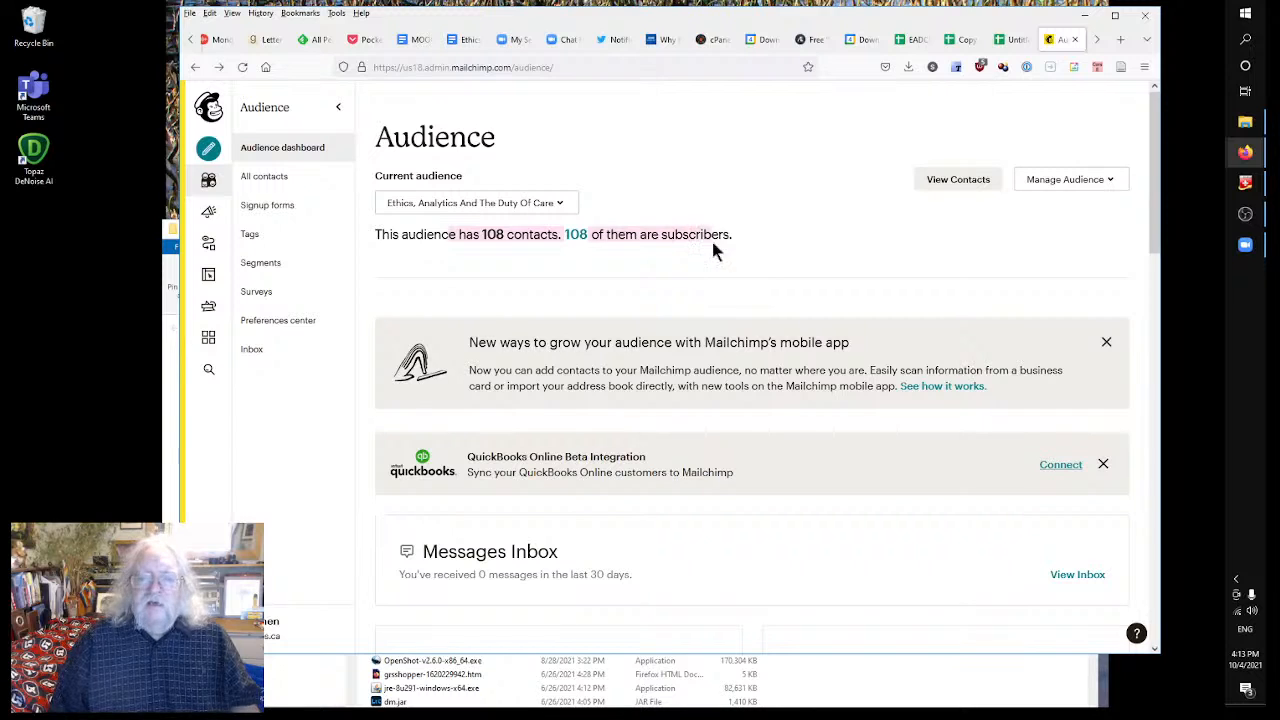
{"action": "left_click", "coordinate": [600, 272]}
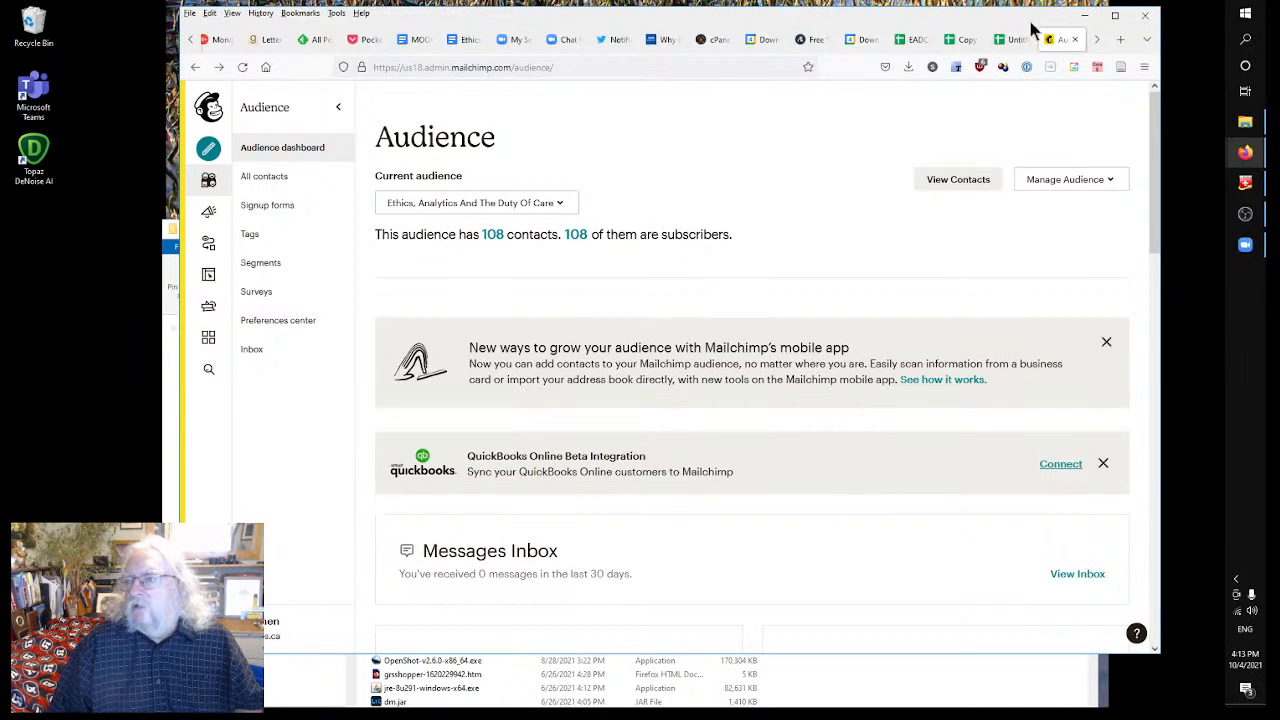
- Open YouTube in a new browser tab and go to the playlists of the account's own channel
{"action": "left_click", "coordinate": [1121, 41]}
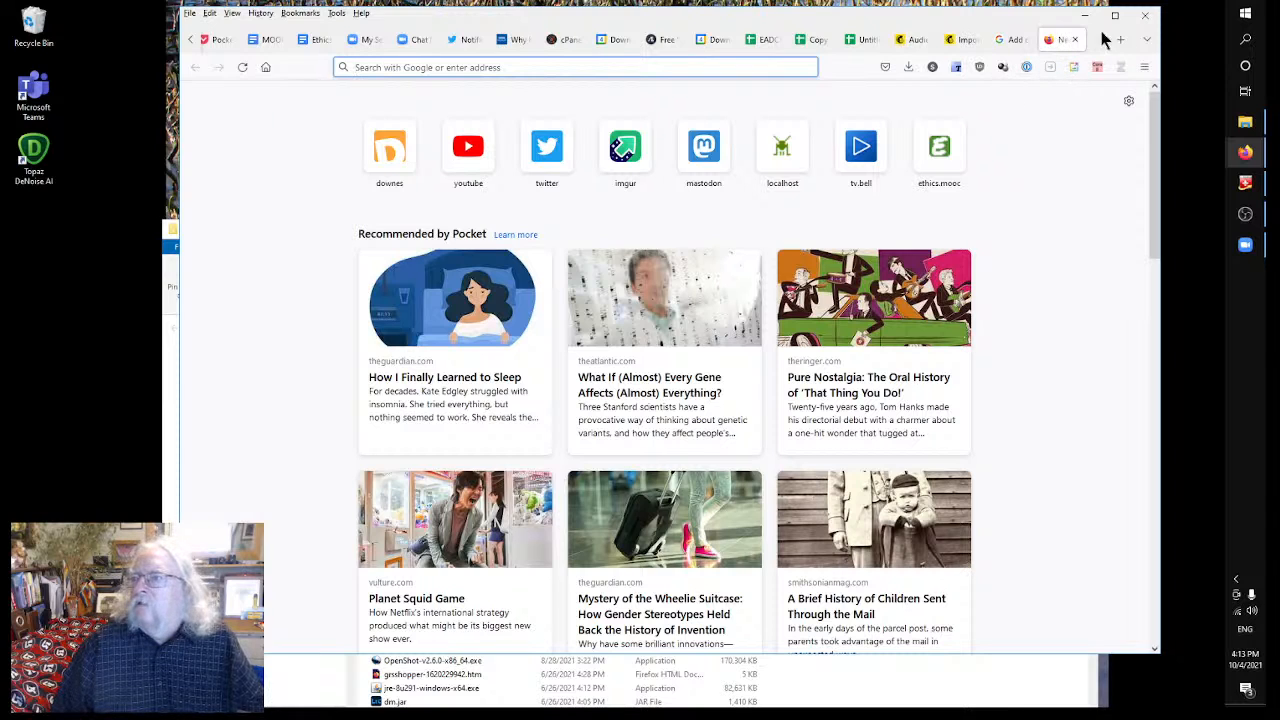
{"action": "left_click", "coordinate": [467, 152]}
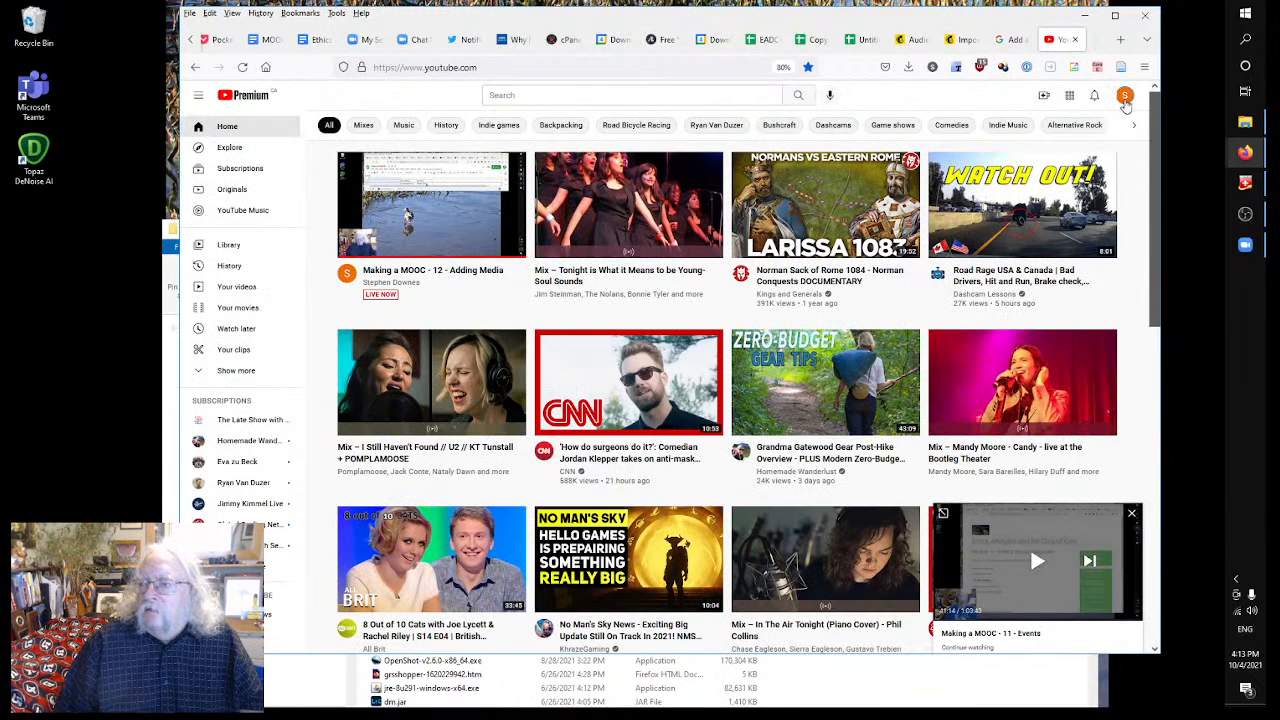
{"action": "left_click", "coordinate": [1124, 95]}
{"action": "left_click", "coordinate": [1030, 163]}
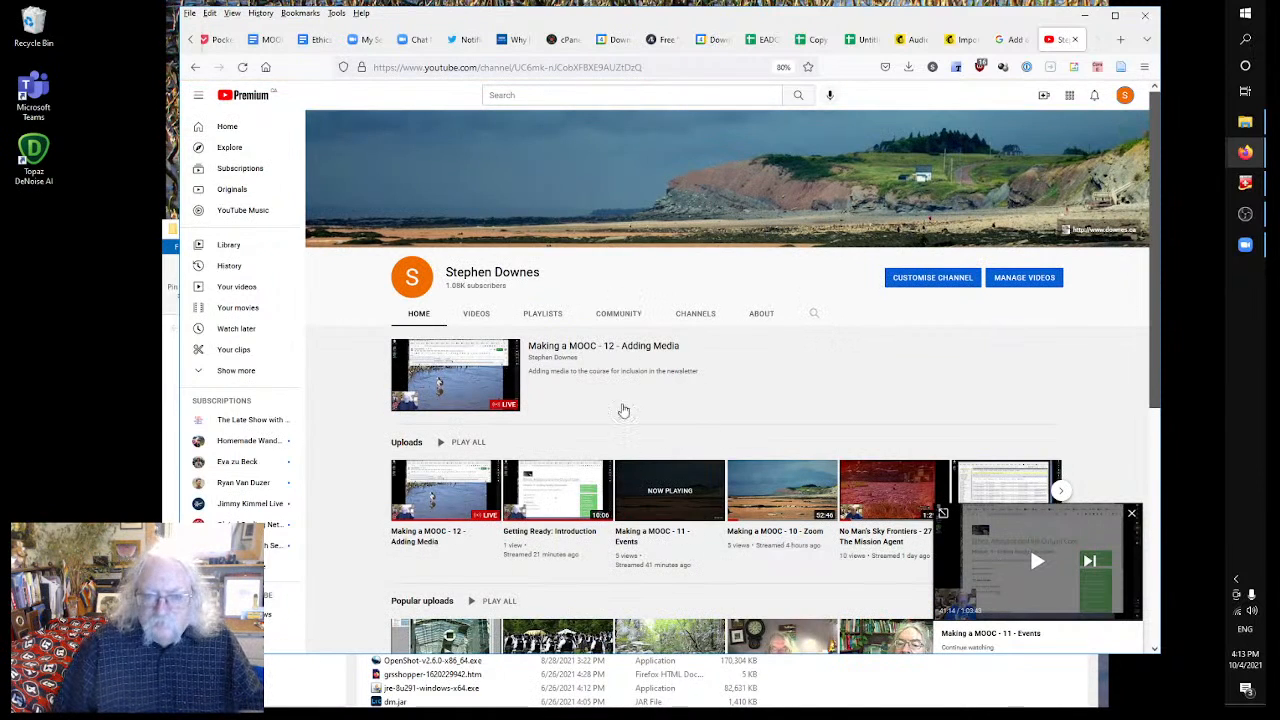
{"action": "left_click", "coordinate": [543, 314]}
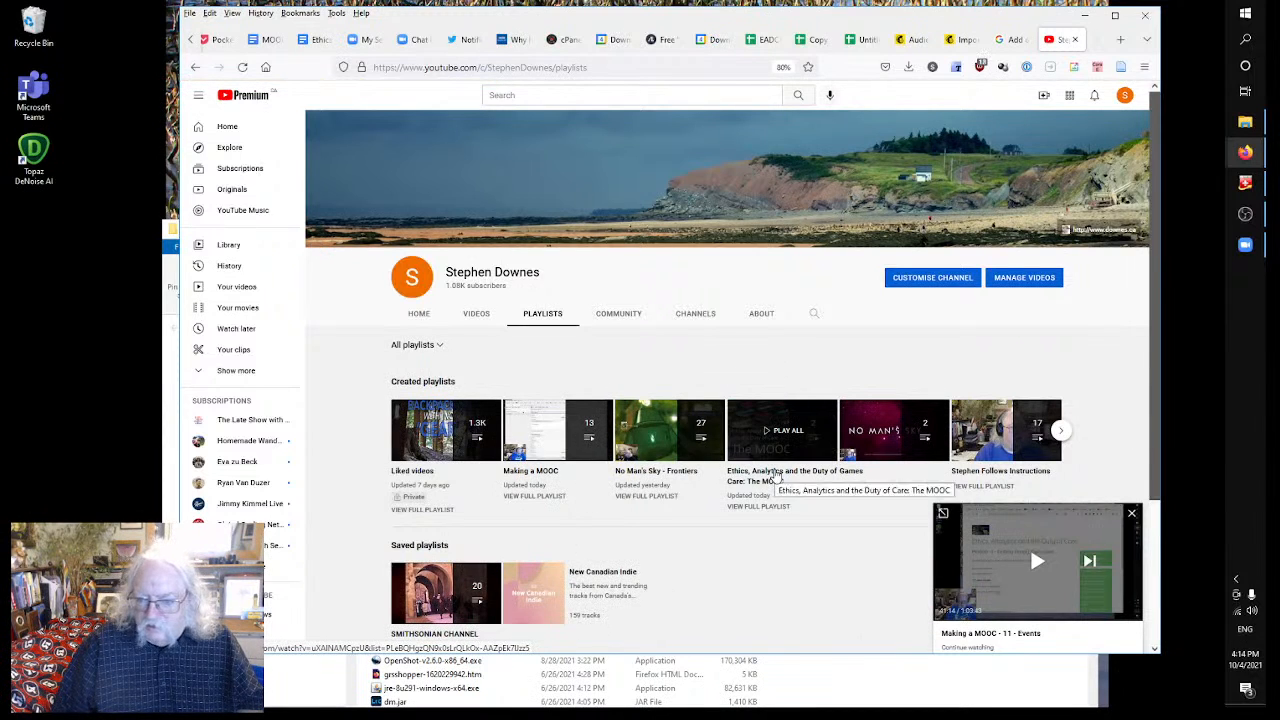
{"action": "left_click", "coordinate": [773, 478]}
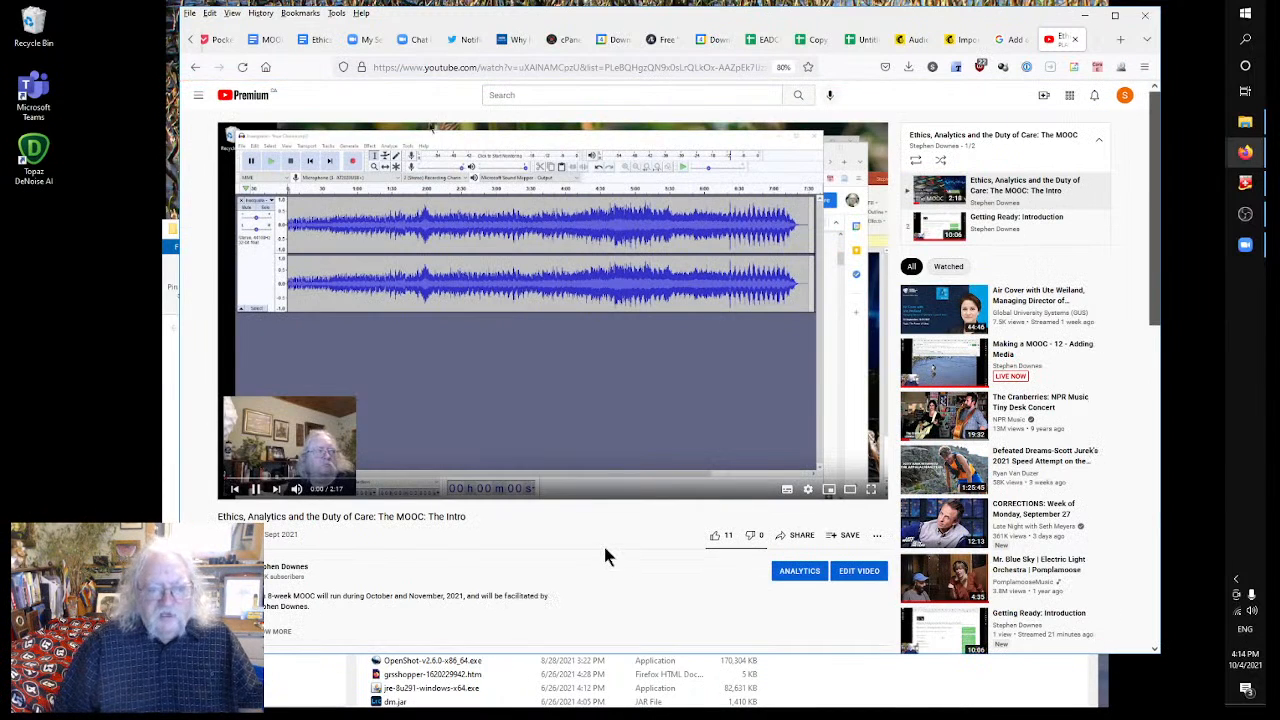
{"action": "scroll", "coordinate": [603, 542], "scroll_direction": "down", "scroll_amount": 2}
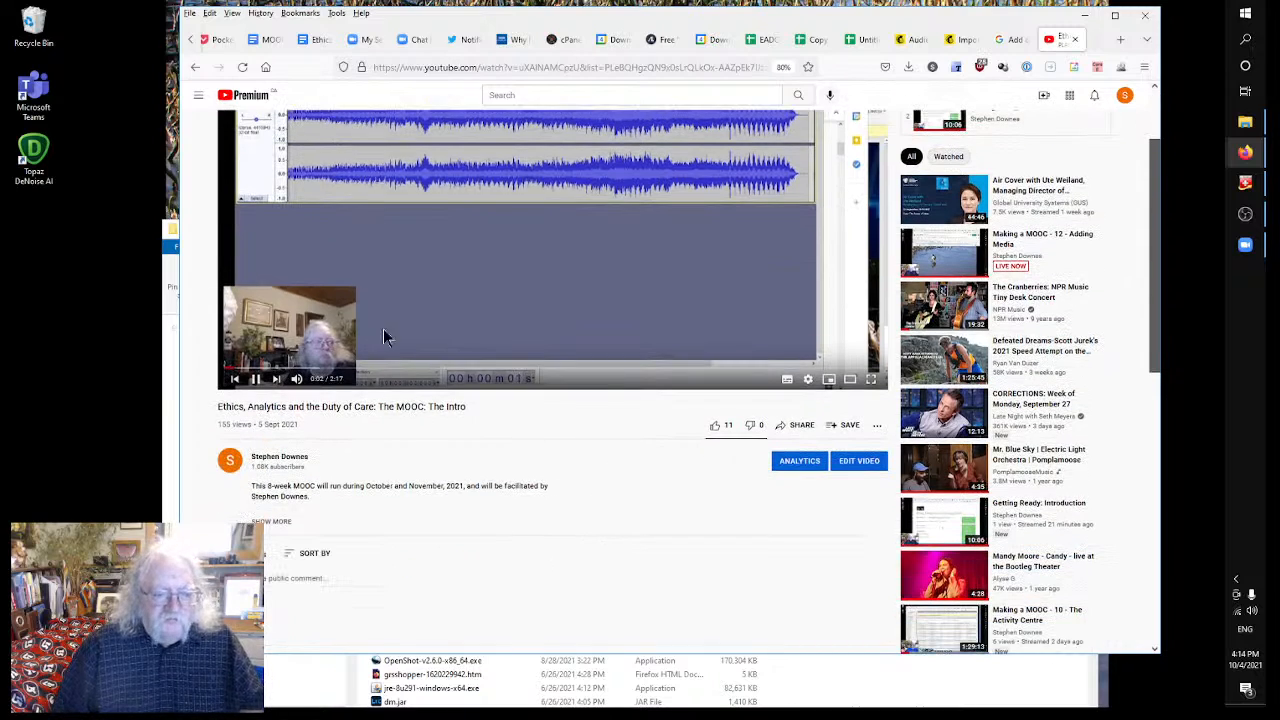
{"action": "scroll", "coordinate": [589, 462], "scroll_direction": "up", "scroll_amount": 2}
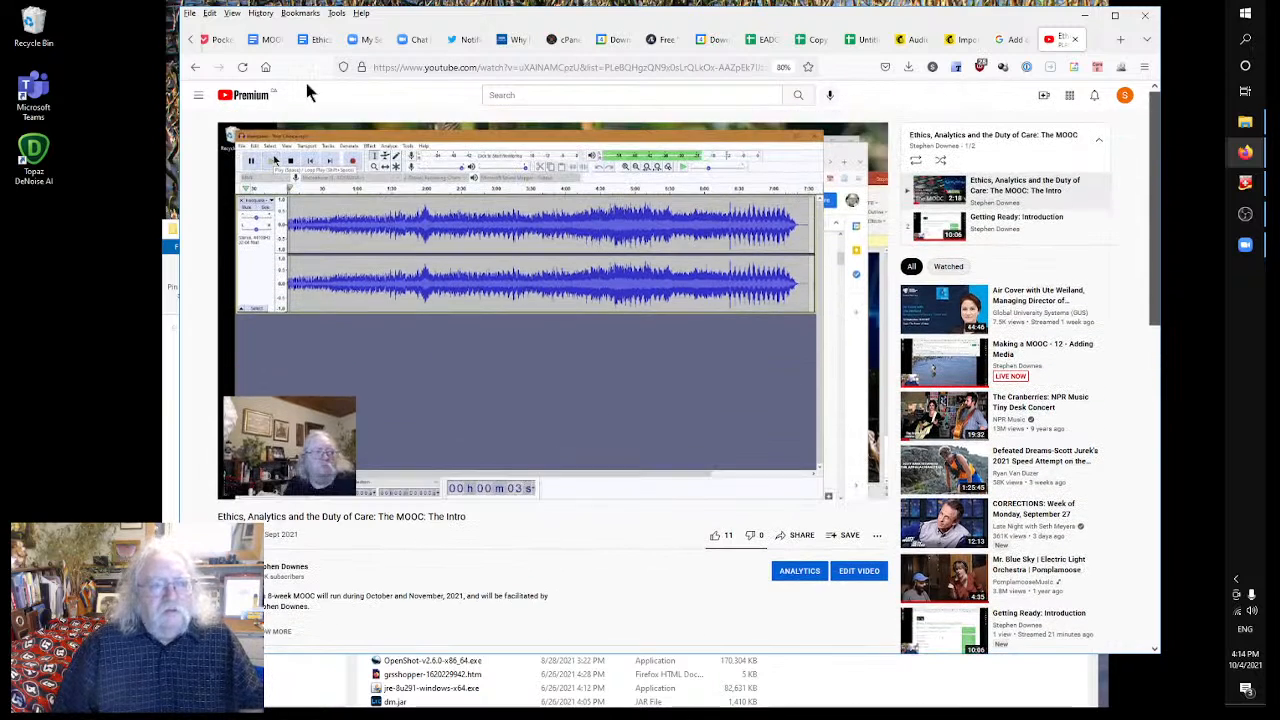
{"action": "left_click", "coordinate": [191, 68]}
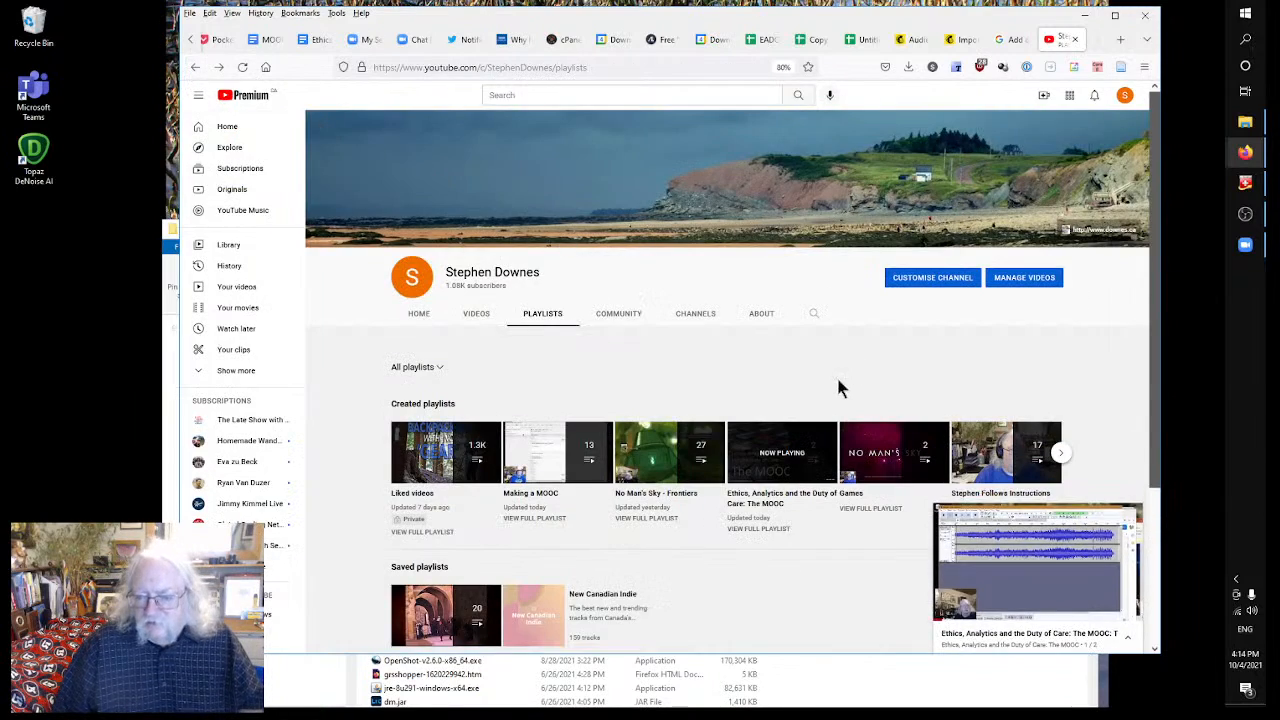
- Open the full Ethics, Analytics and the Duty of Care: The MOOC playlist, then open and pause its Getting Ready: Introduction video
{"action": "left_click", "coordinate": [758, 529]}
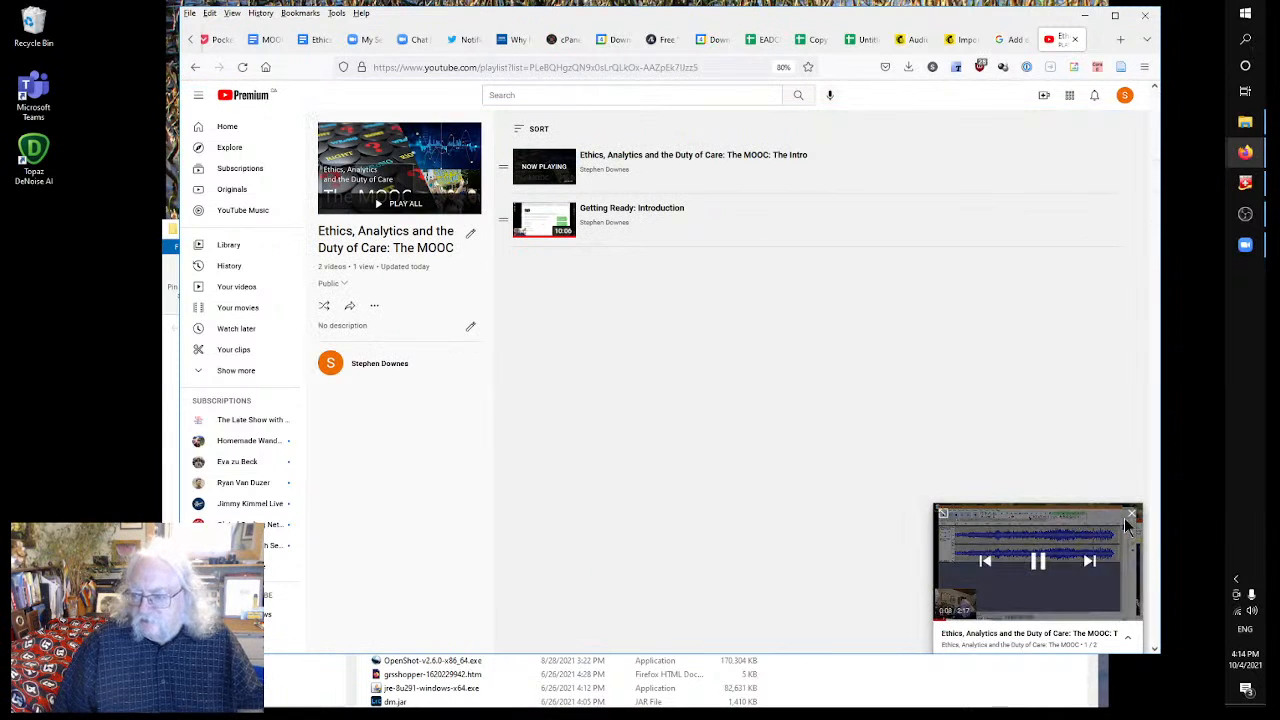
{"action": "left_click", "coordinate": [1131, 515]}
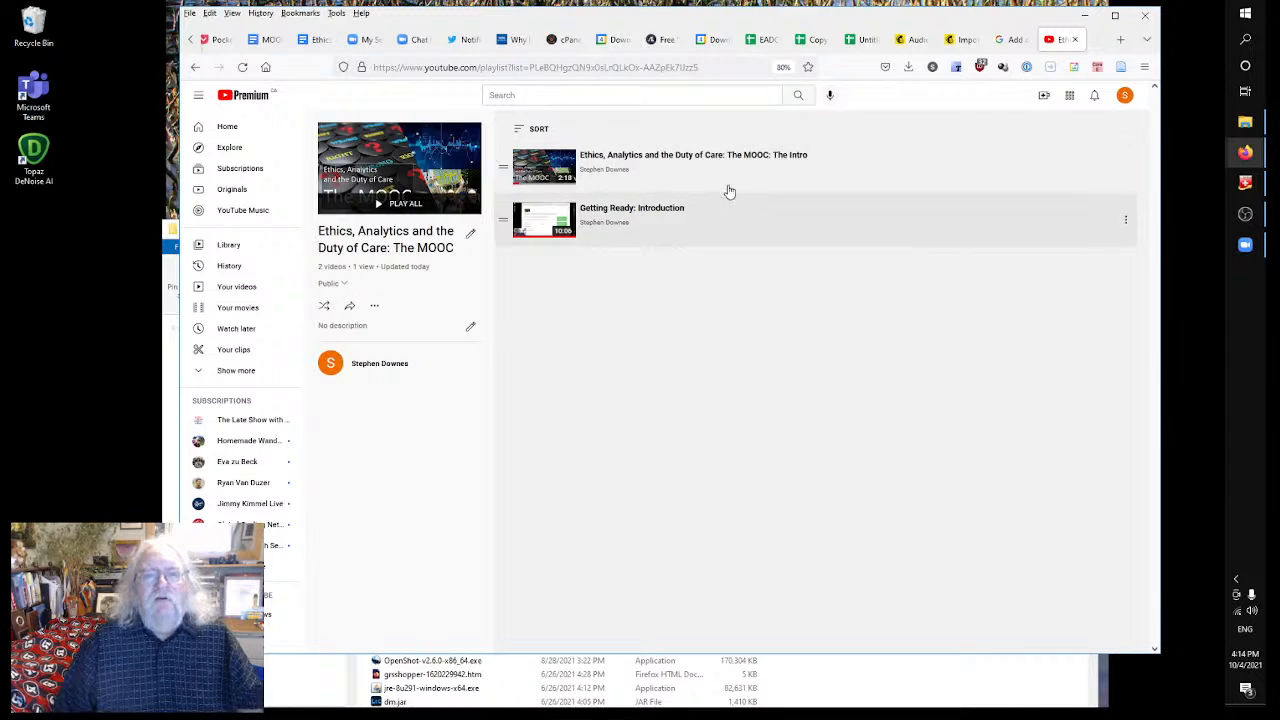
{"action": "left_click", "coordinate": [645, 218]}
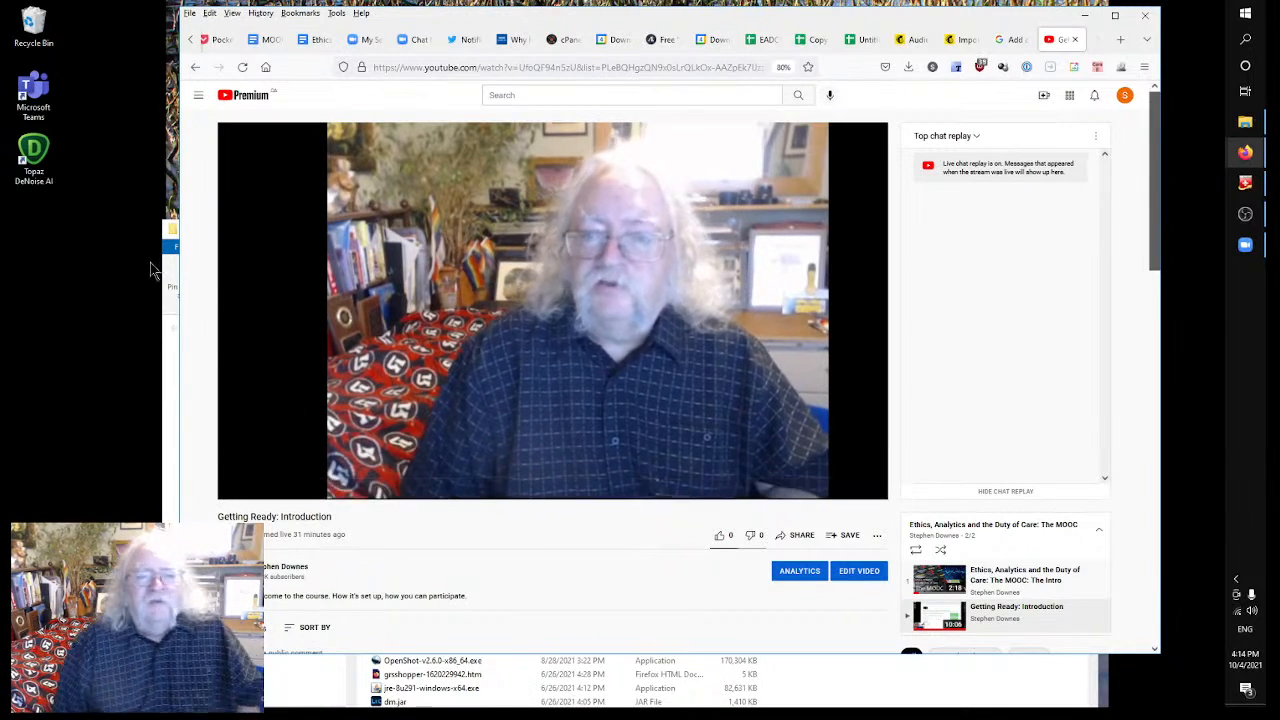
{"action": "left_click", "coordinate": [256, 488]}
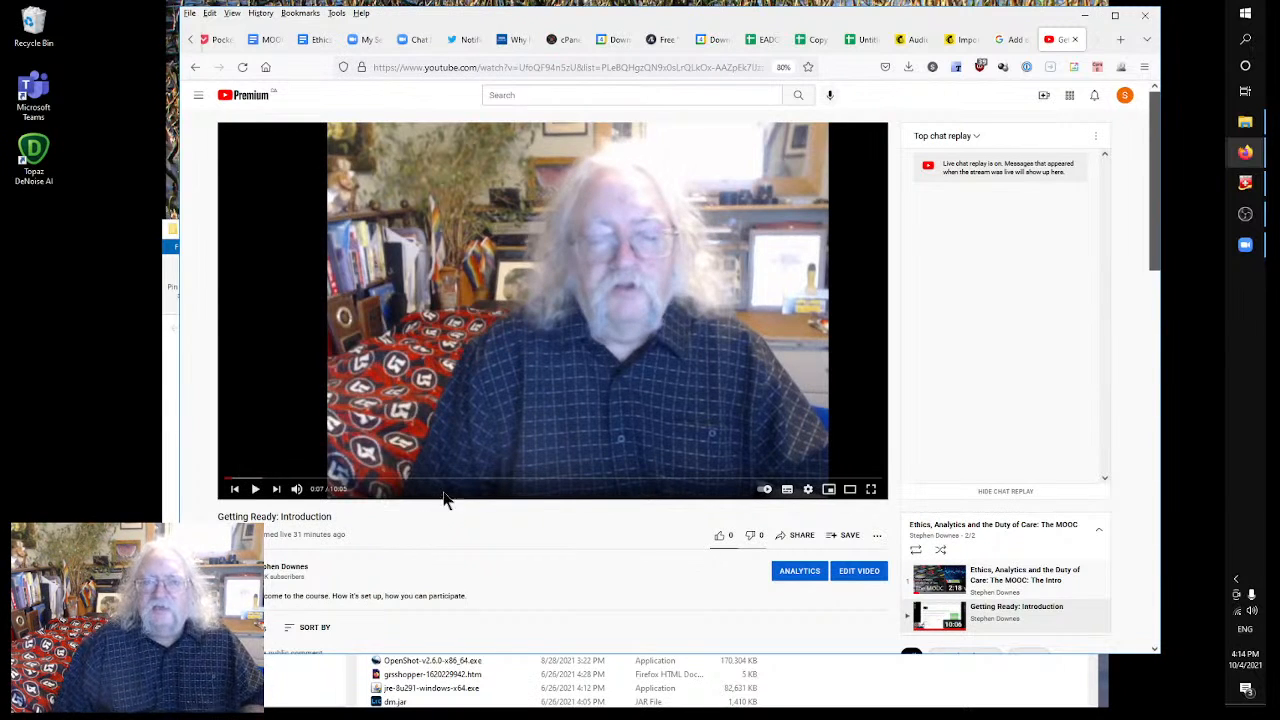
- Copy the full web address of the Getting Ready: Introduction video
{"action": "left_click_drag", "start_coordinate": [712, 67], "coordinate": [785, 72]}
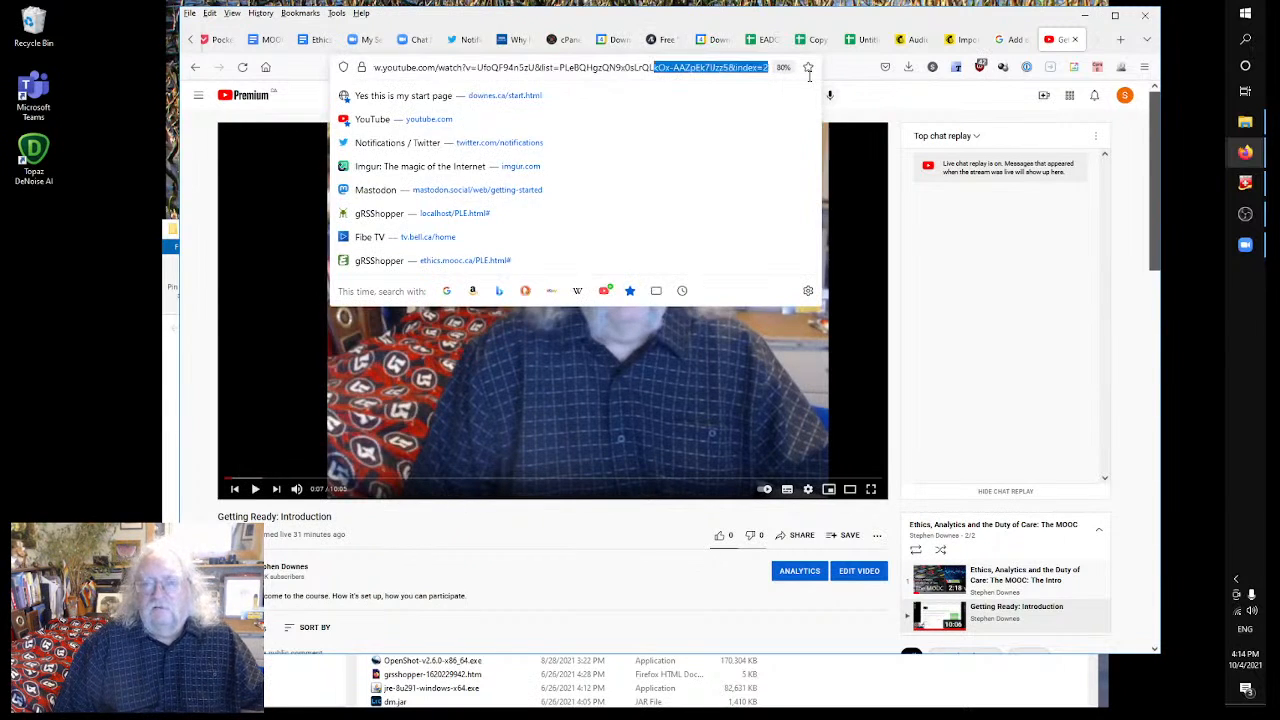
{"action": "left_click", "coordinate": [743, 67]}
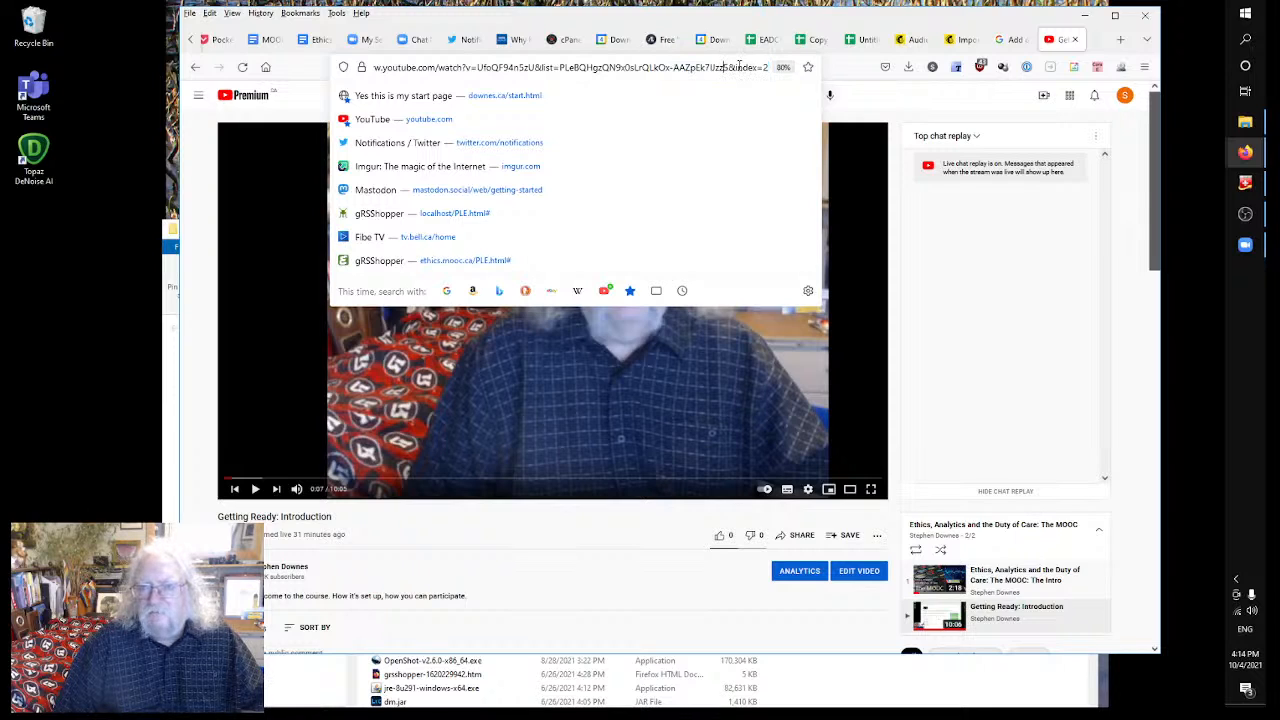
{"action": "key", "text": "Right"}
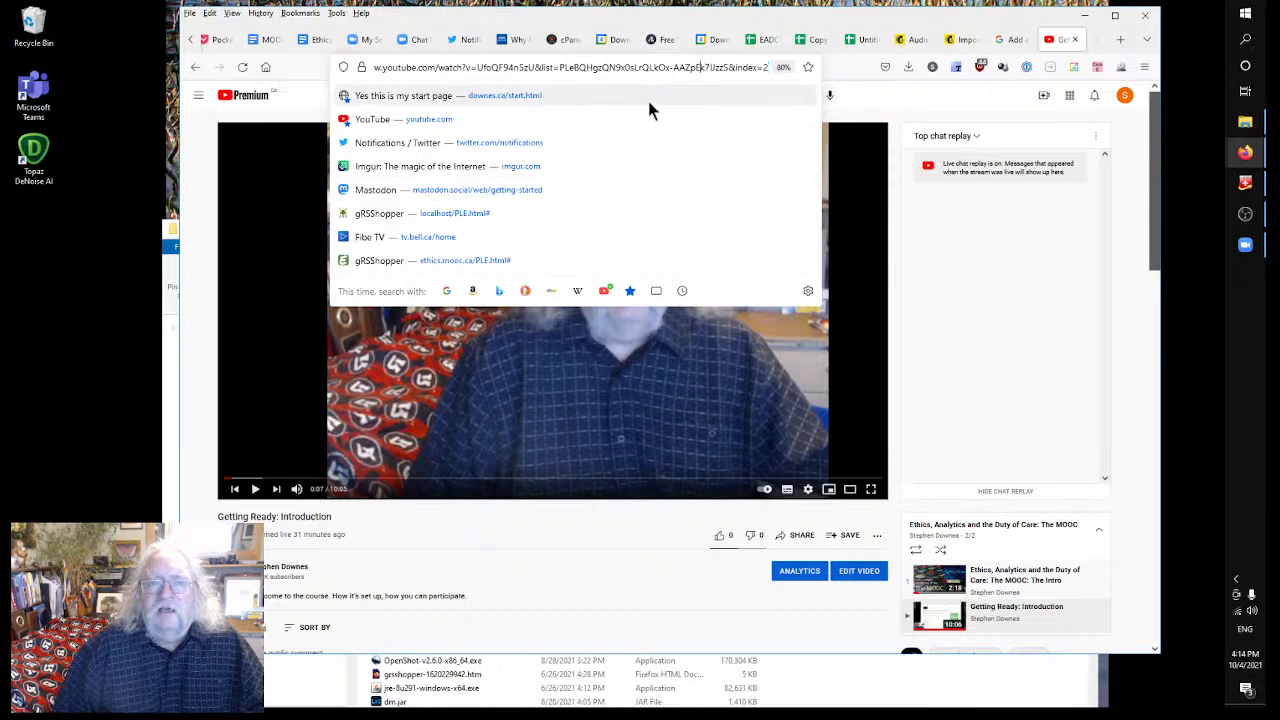
{"action": "double_click", "coordinate": [564, 67]}
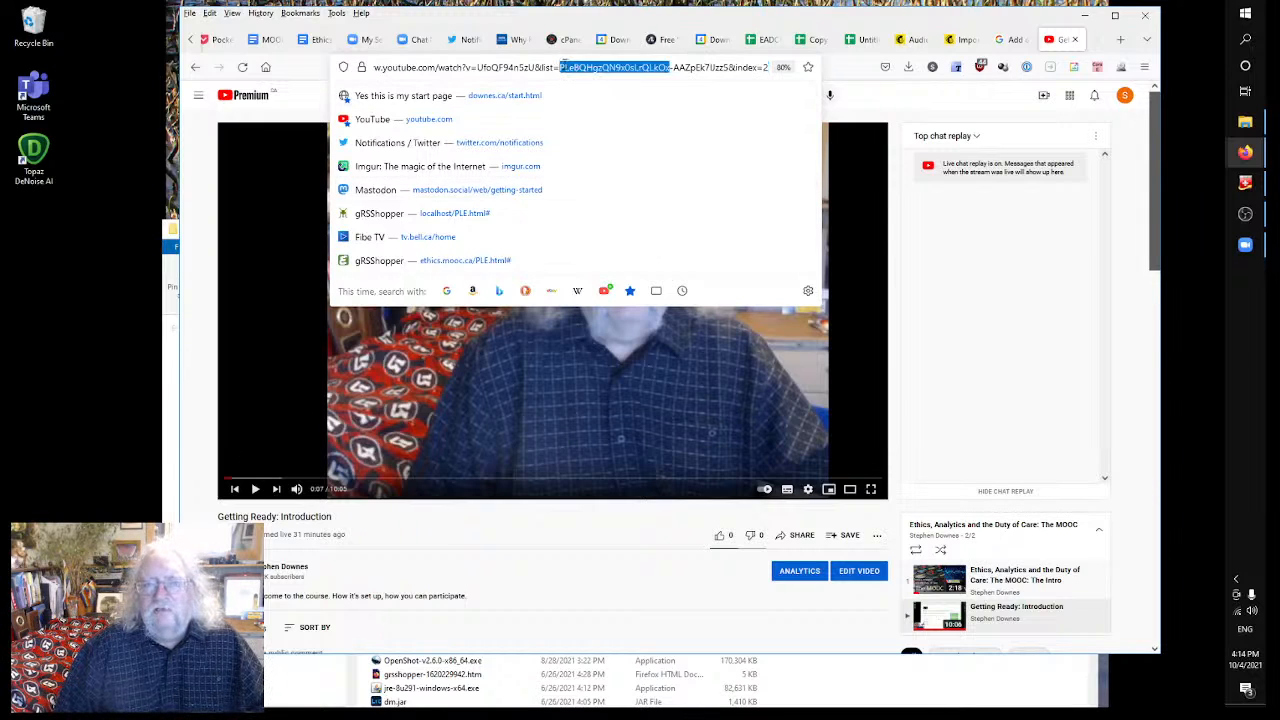
{"action": "triple_click", "coordinate": [565, 65]}
{"action": "right_click", "coordinate": [565, 66]}
{"action": "left_click", "coordinate": [599, 139]}
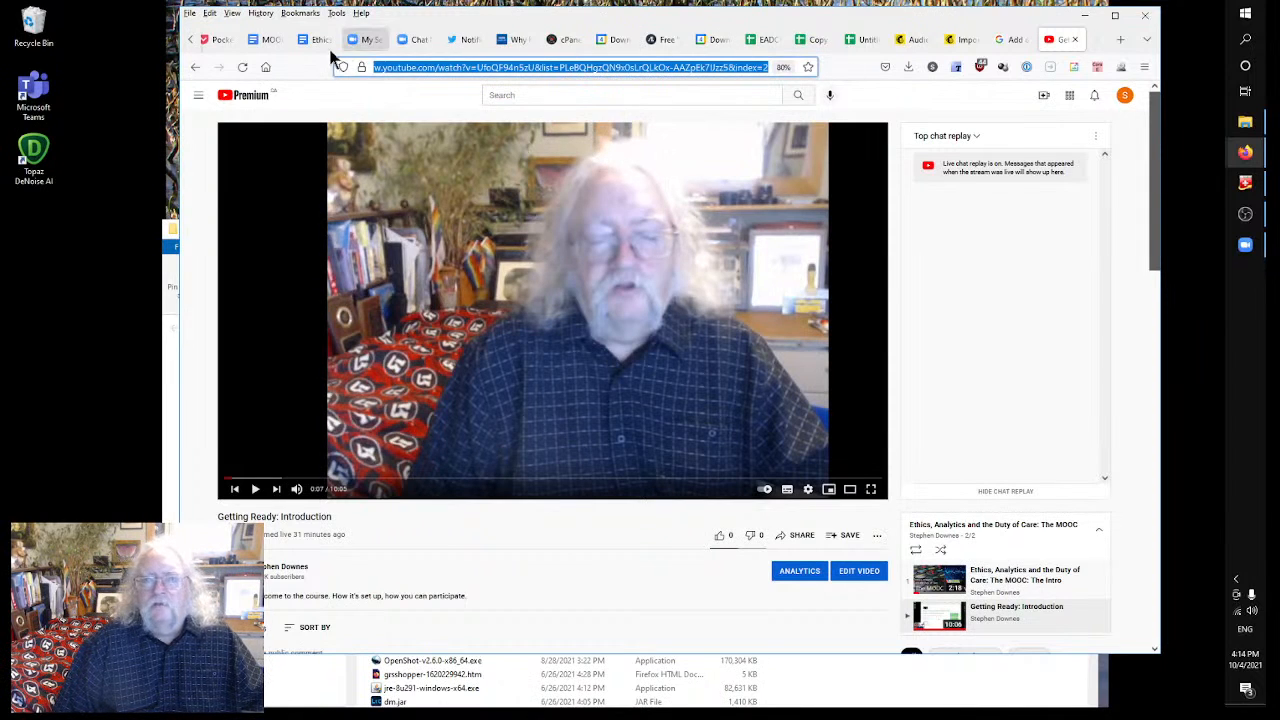
- Switch to the gRSShopper course site editor and list the existing media records
{"action": "left_click", "coordinate": [191, 40]}
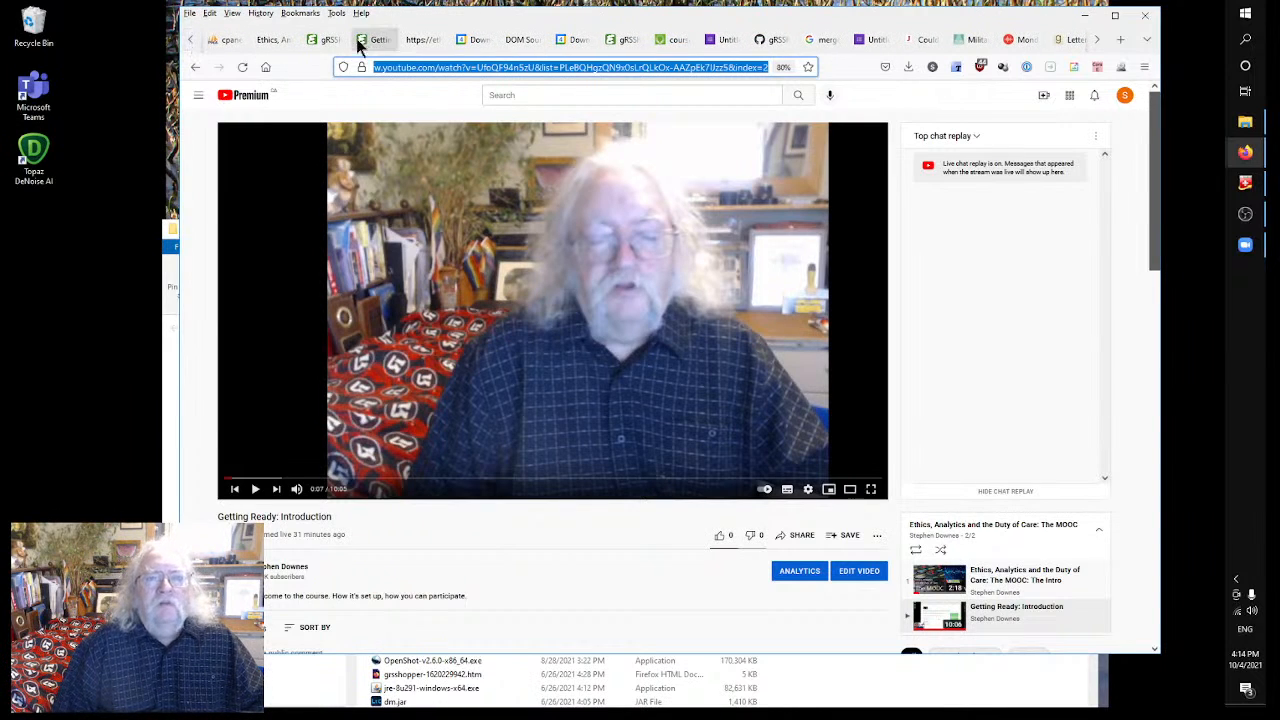
{"action": "left_click", "coordinate": [326, 41]}
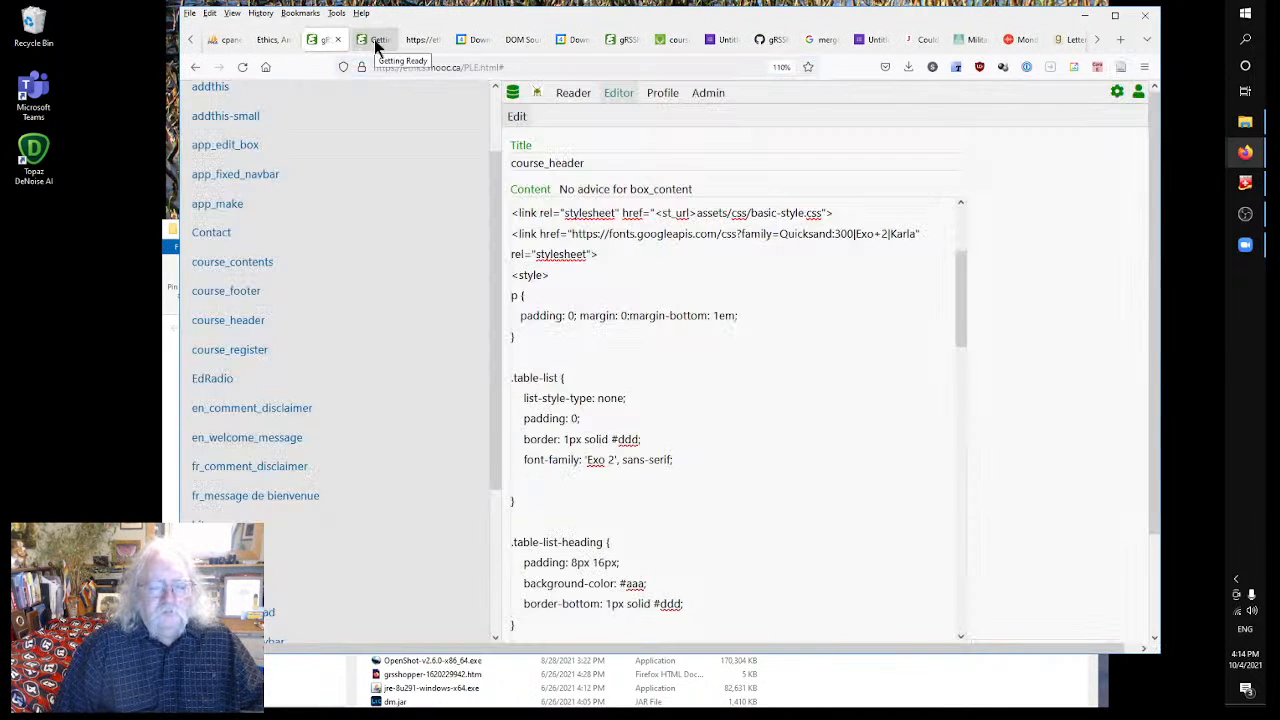
{"action": "left_click", "coordinate": [374, 39]}
{"action": "left_click", "coordinate": [312, 40]}
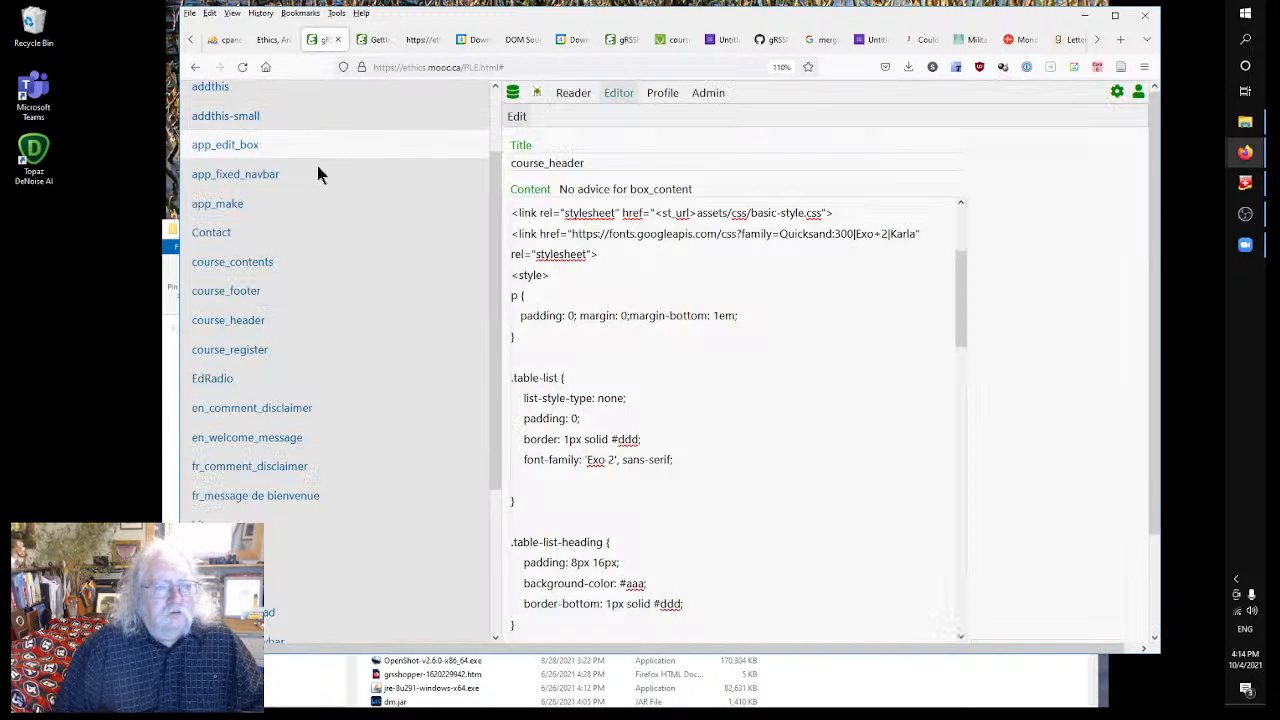
{"action": "scroll", "coordinate": [480, 280], "scroll_direction": "up", "scroll_amount": 2}
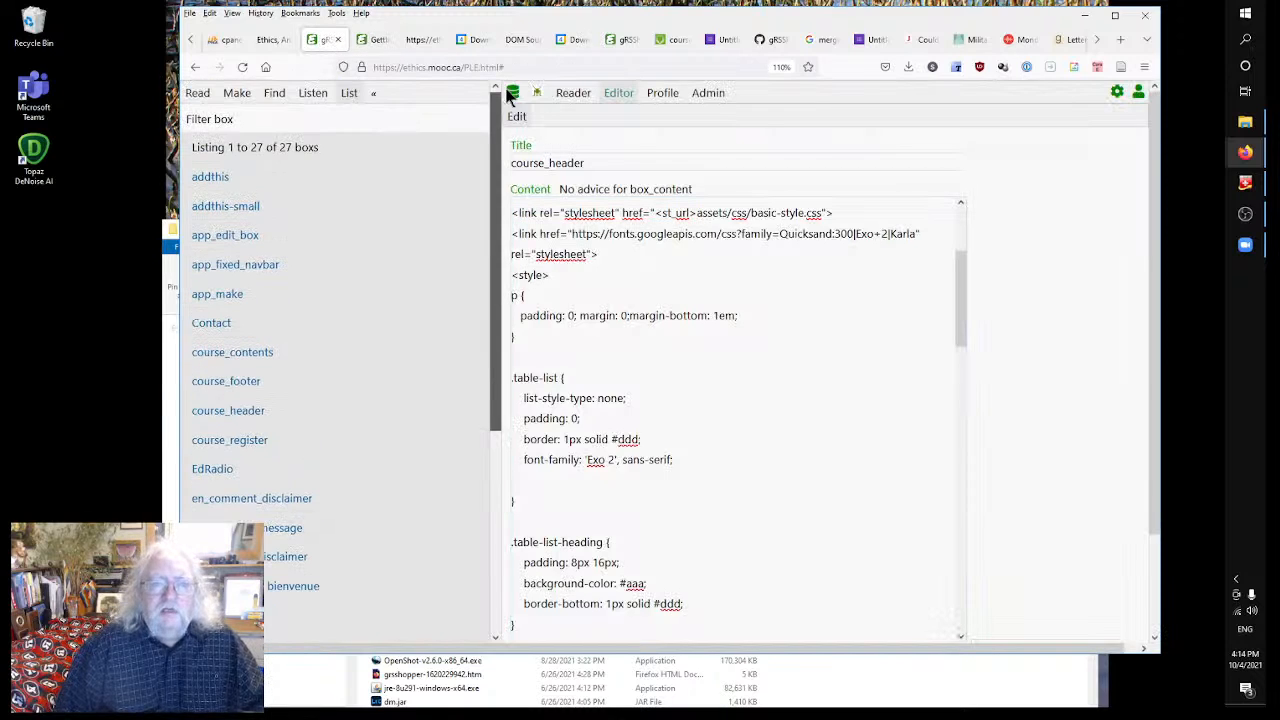
{"action": "left_click", "coordinate": [236, 93]}
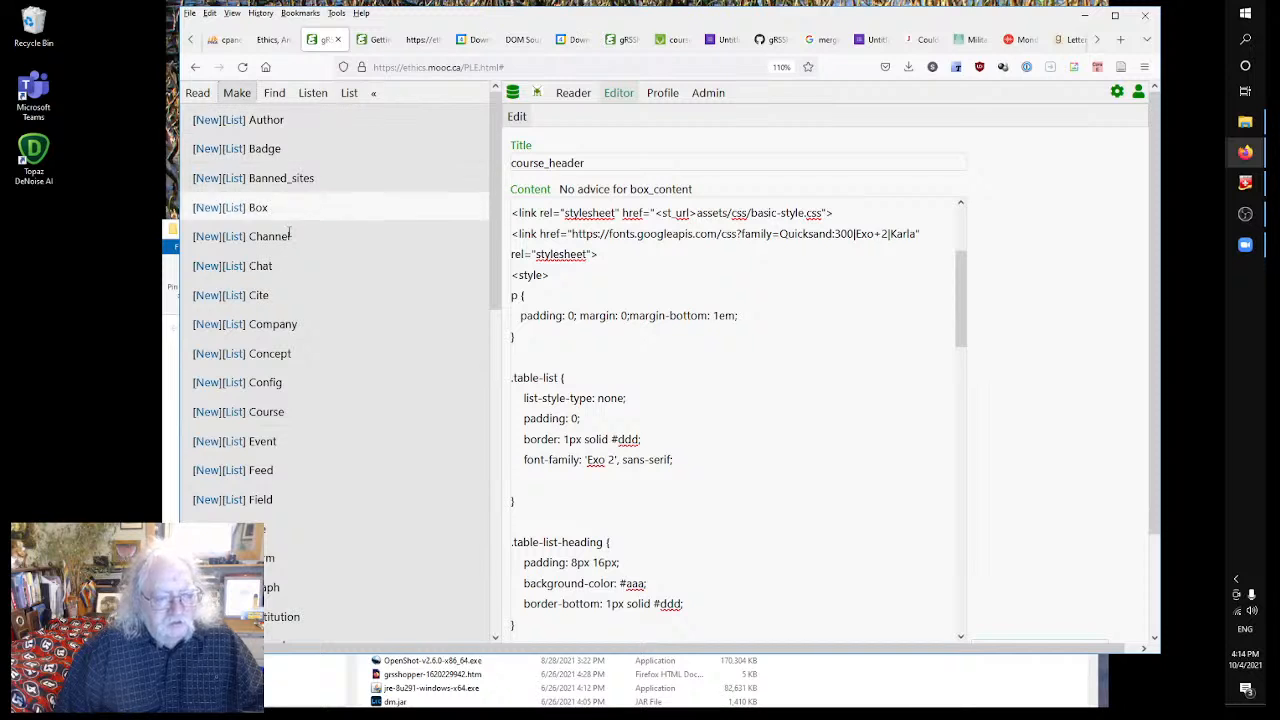
{"action": "scroll", "coordinate": [237, 519], "scroll_direction": "down", "scroll_amount": 3}
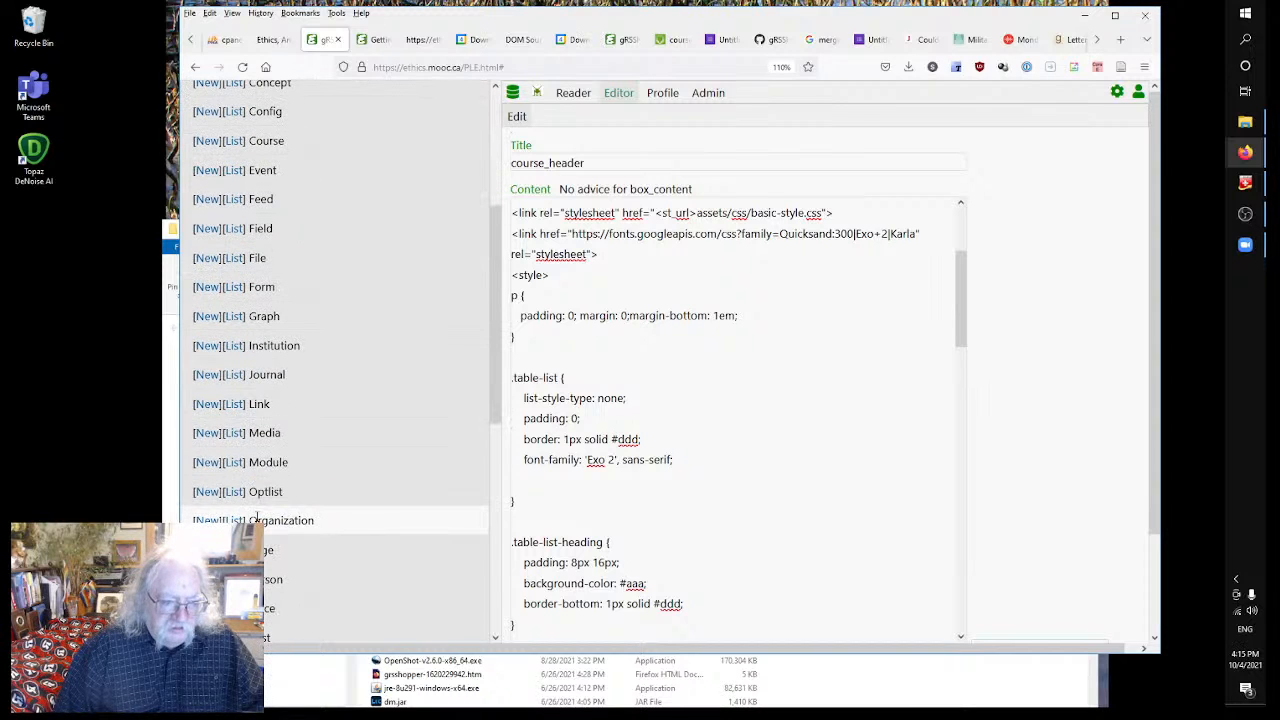
{"action": "left_click", "coordinate": [238, 436]}
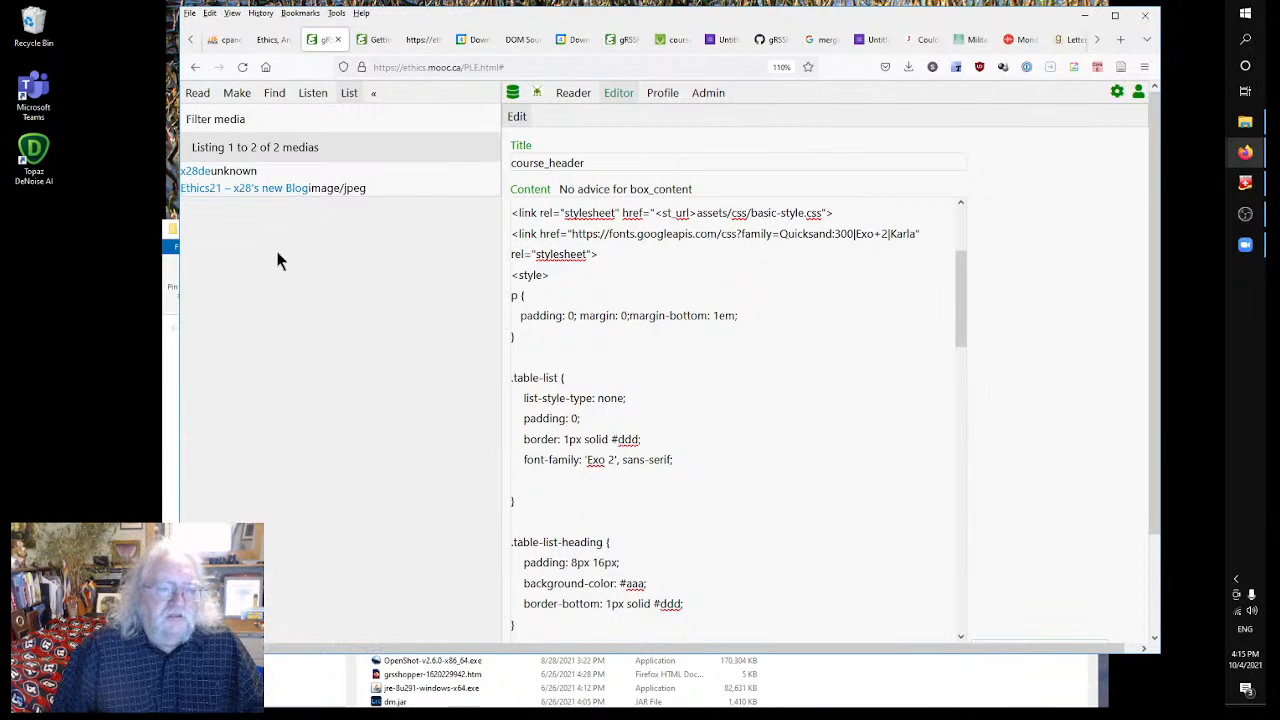
- Create a new media record on the course site
{"action": "left_click", "coordinate": [237, 93]}
{"action": "scroll", "coordinate": [350, 395], "scroll_direction": "down", "scroll_amount": 2}
{"action": "scroll", "coordinate": [353, 401], "scroll_direction": "down", "scroll_amount": 3}
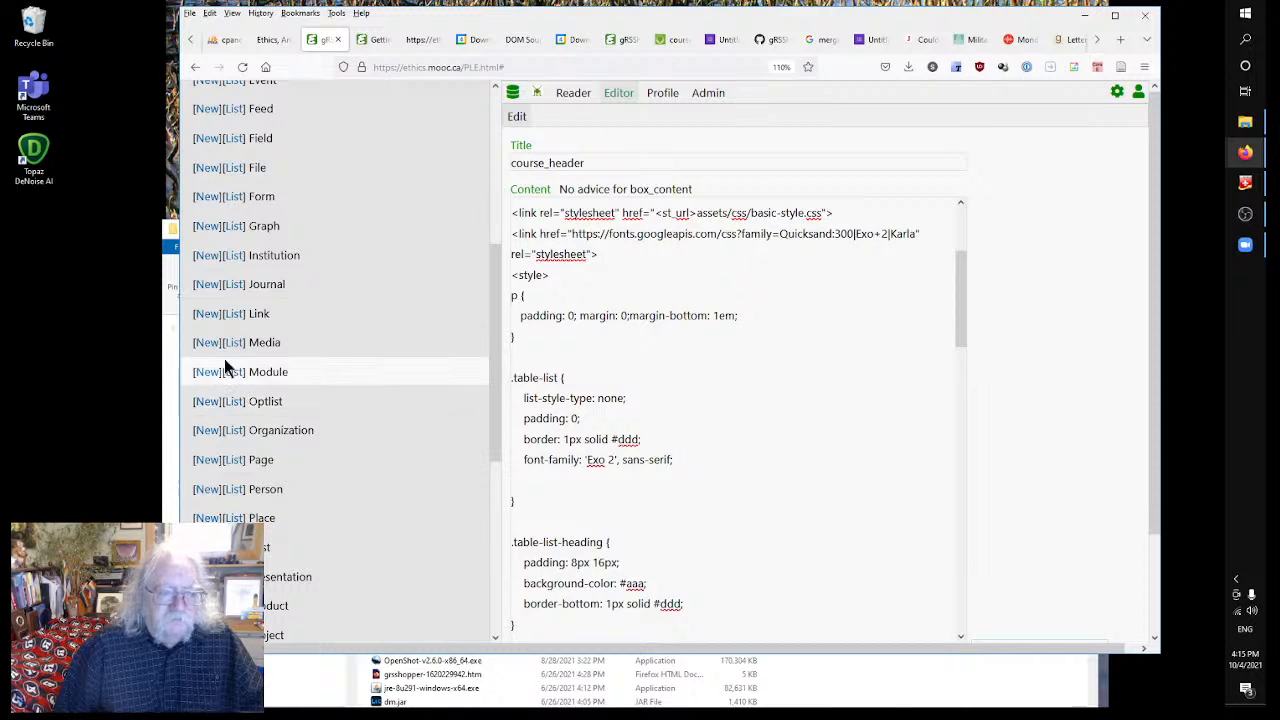
{"action": "left_click", "coordinate": [208, 343]}
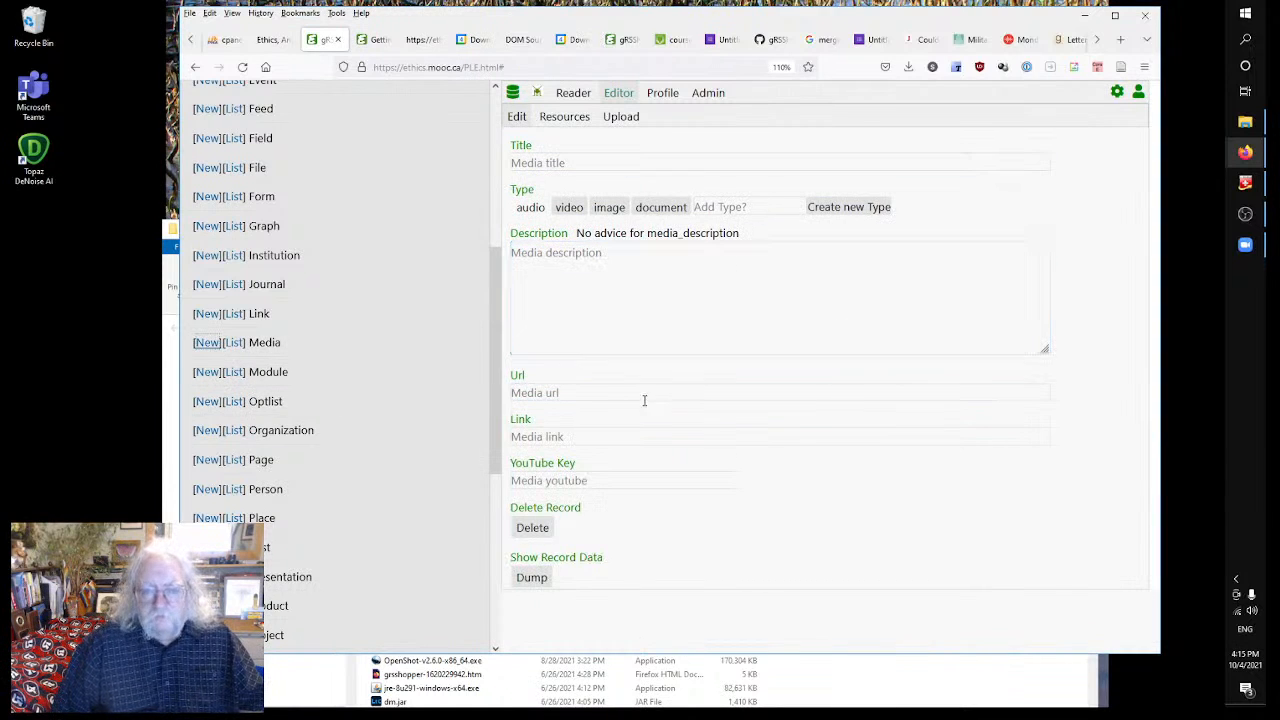
- Set the media type to video and paste the copied YouTube address into both the Url and Link fields
{"action": "left_click", "coordinate": [572, 209]}
{"action": "left_click", "coordinate": [580, 409]}
{"action": "key", "text": "ctrl+v"}
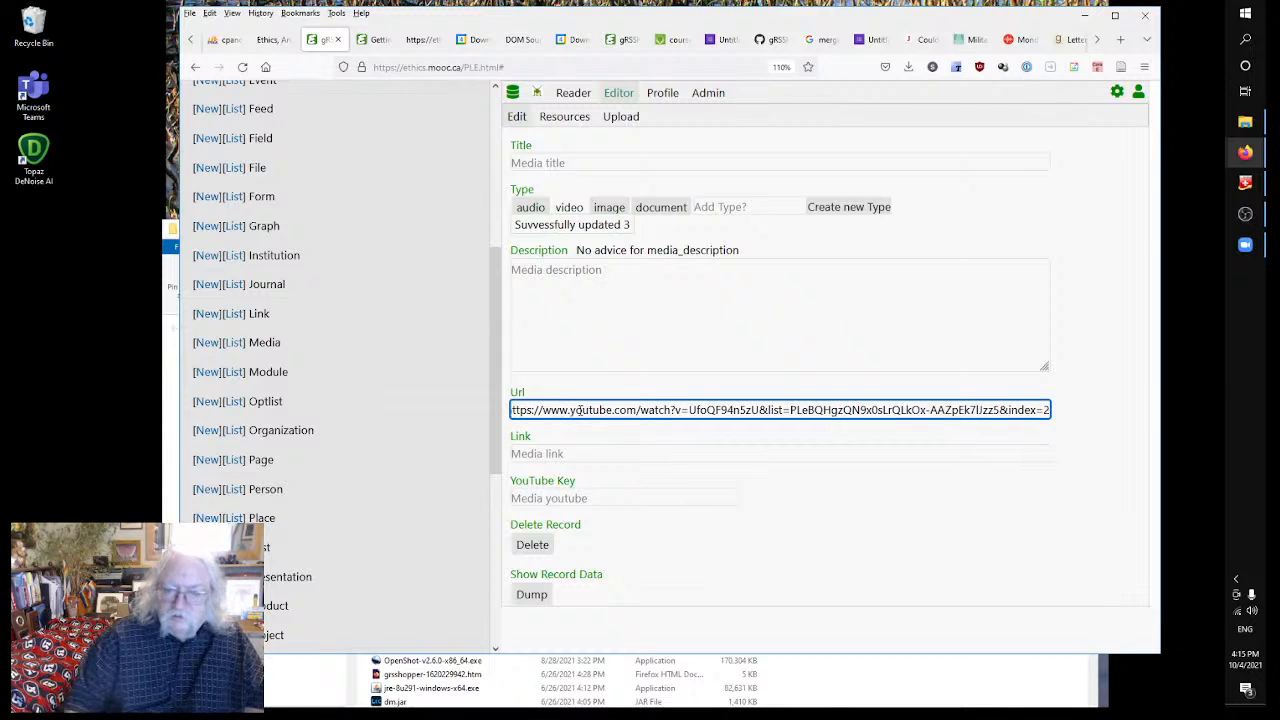
{"action": "left_click", "coordinate": [587, 453]}
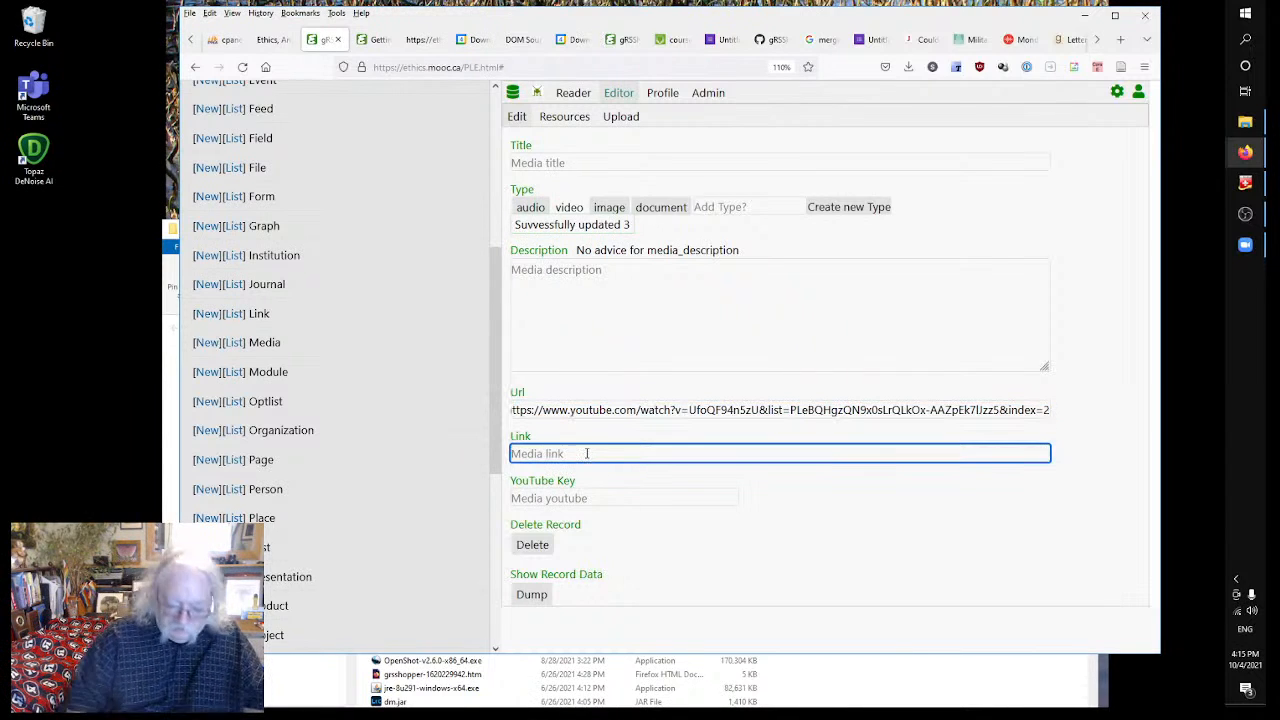
{"action": "key", "text": "ctrl+v"}
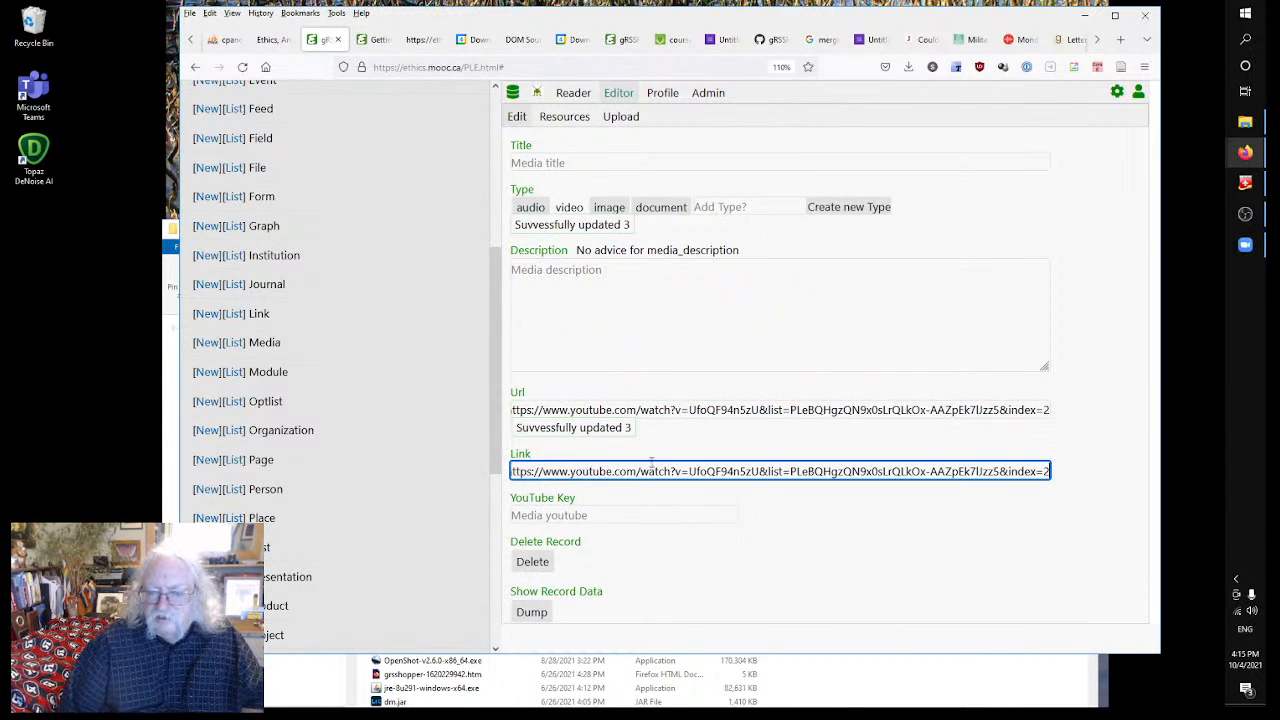
- Copy the video ID UfoQF94n5zU from the link address into the YouTube Key field and save it
{"action": "left_click_drag", "start_coordinate": [689, 471], "coordinate": [759, 471]}
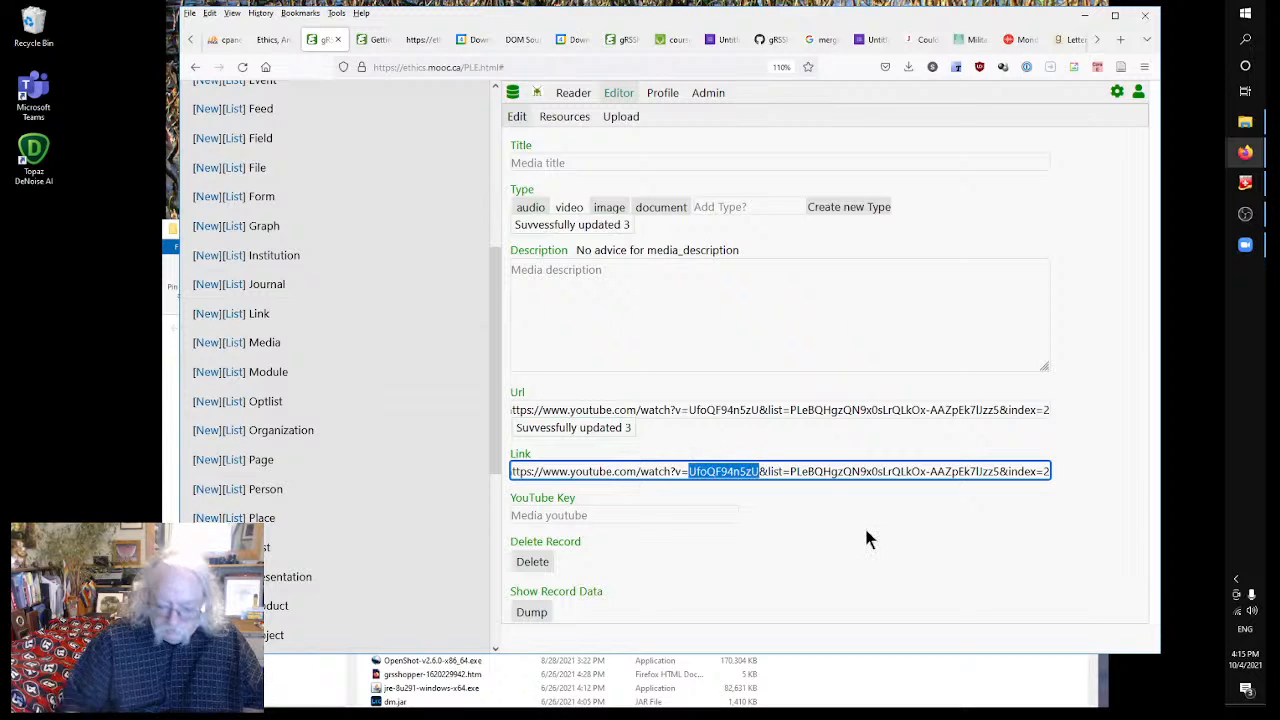
{"action": "key", "text": "End"}
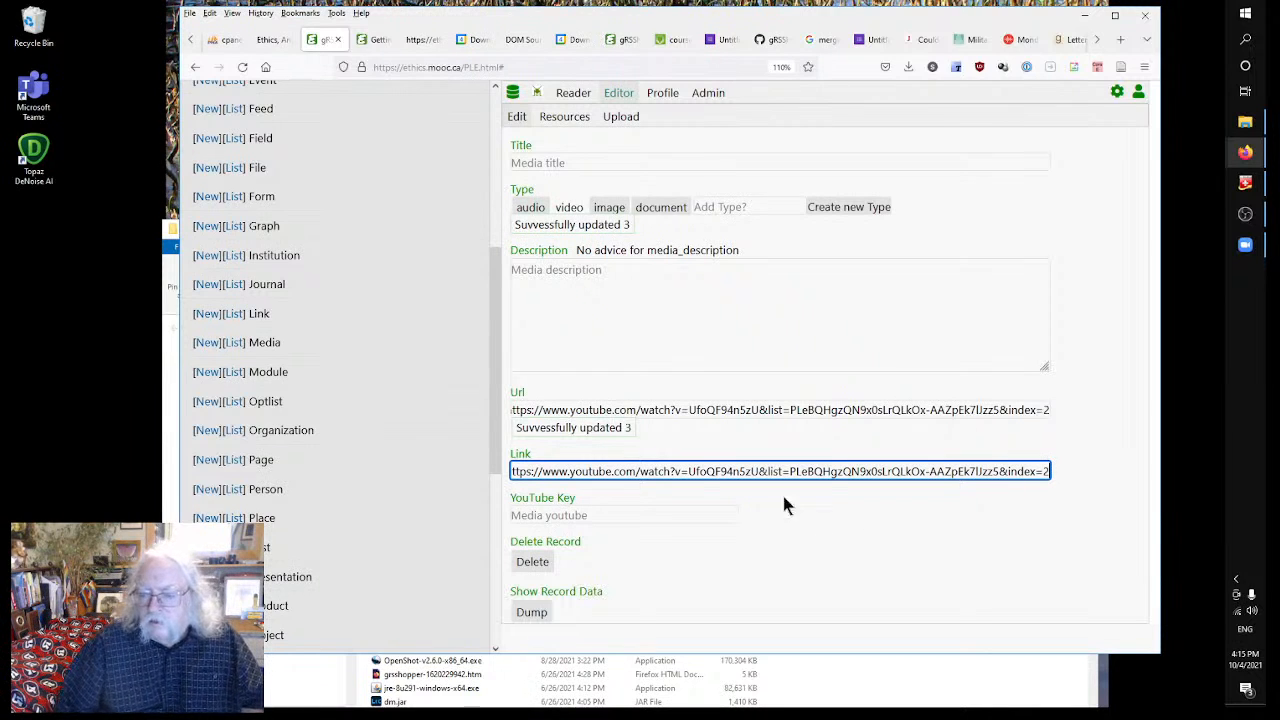
{"action": "double_click", "coordinate": [692, 470]}
{"action": "key", "text": "ctrl+c"}
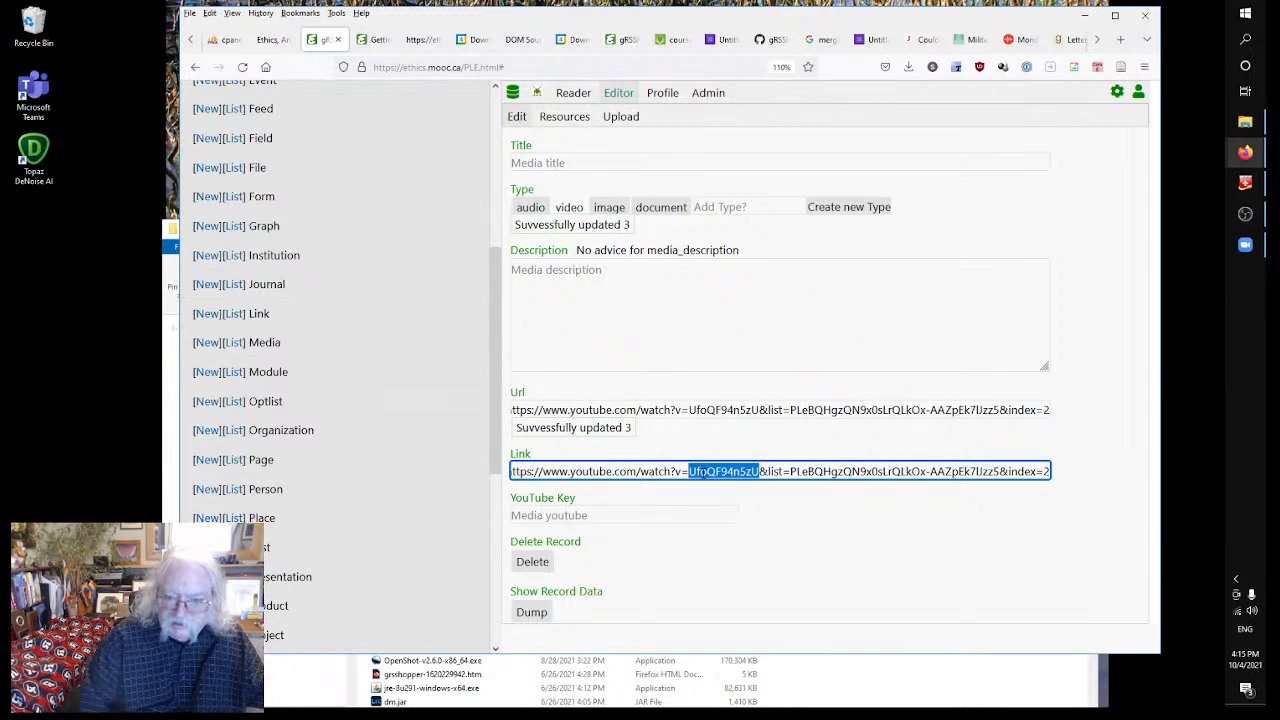
{"action": "left_click", "coordinate": [635, 515]}
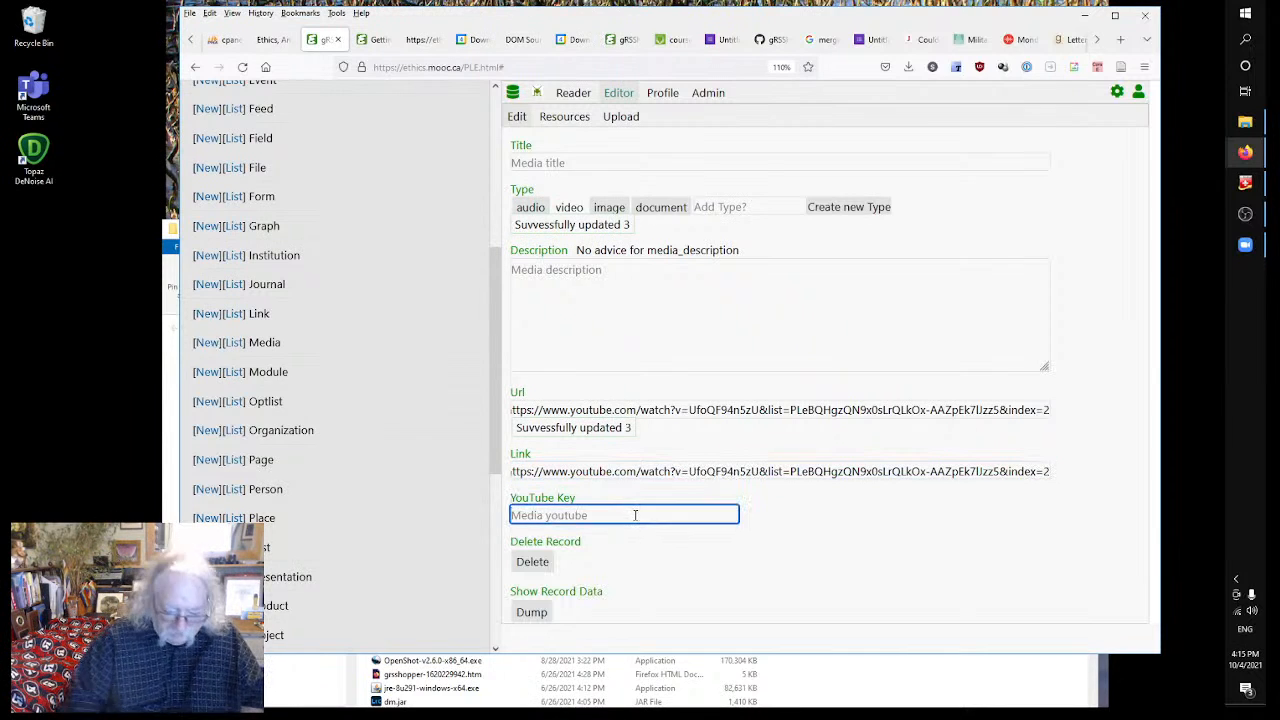
{"action": "key", "text": "ctrl+v"}
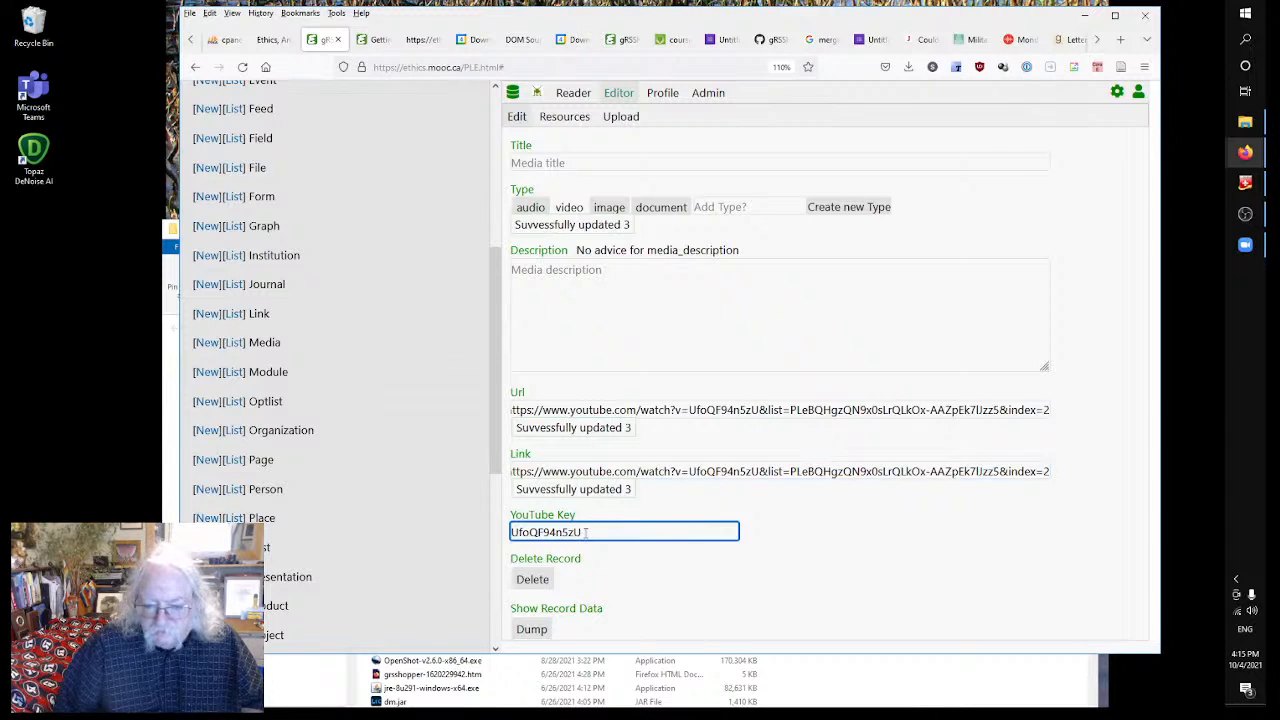
{"action": "key", "text": "ctrl+a"}
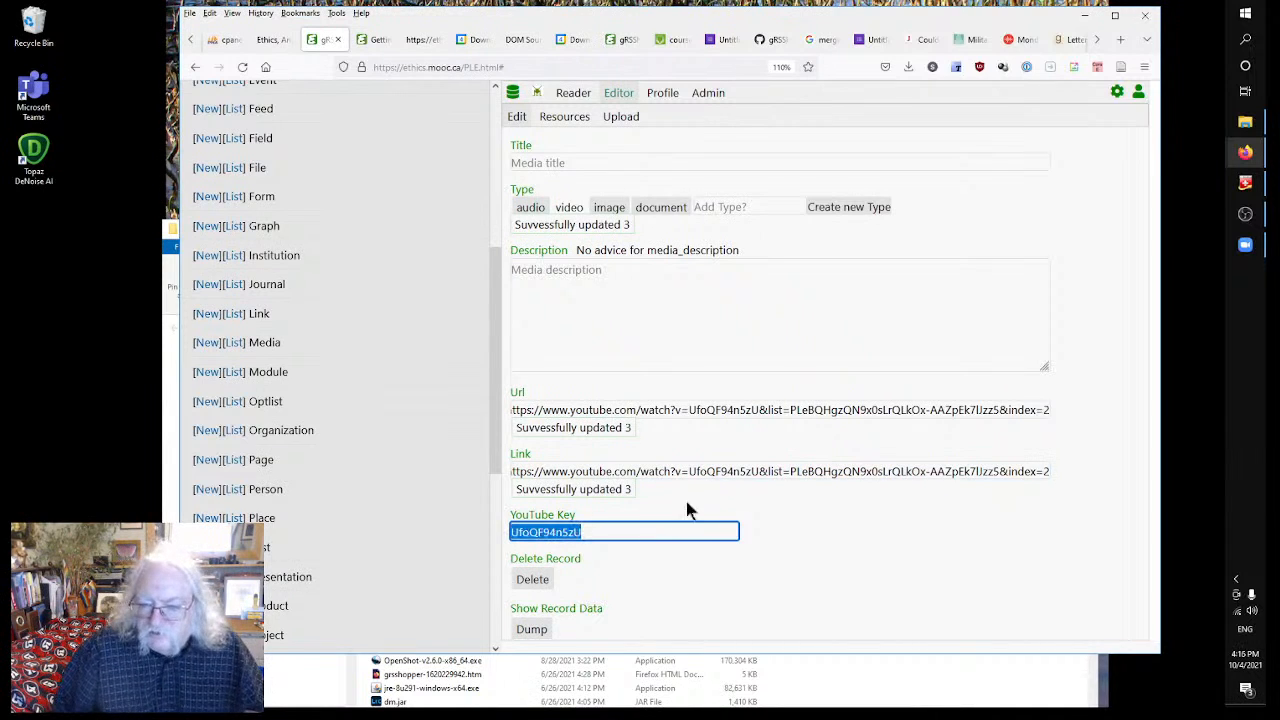
{"action": "left_click_drag", "start_coordinate": [689, 471], "coordinate": [759, 471]}
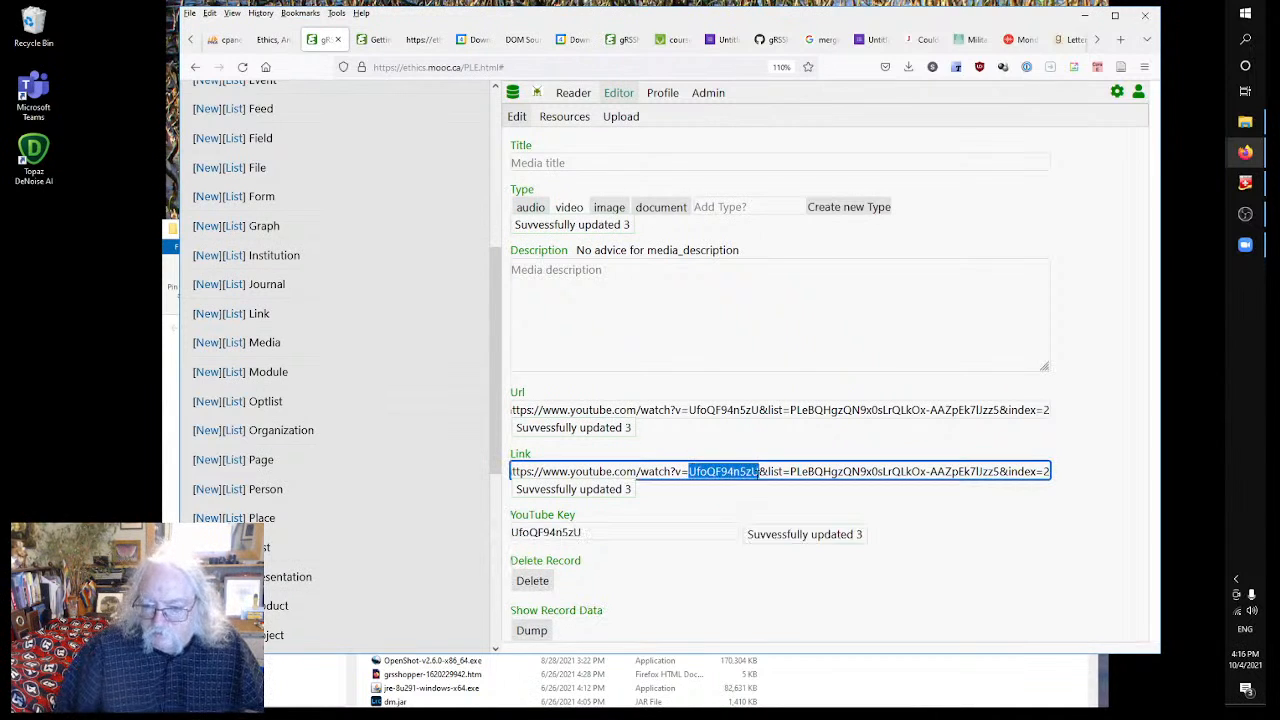
{"action": "left_click", "coordinate": [651, 530]}
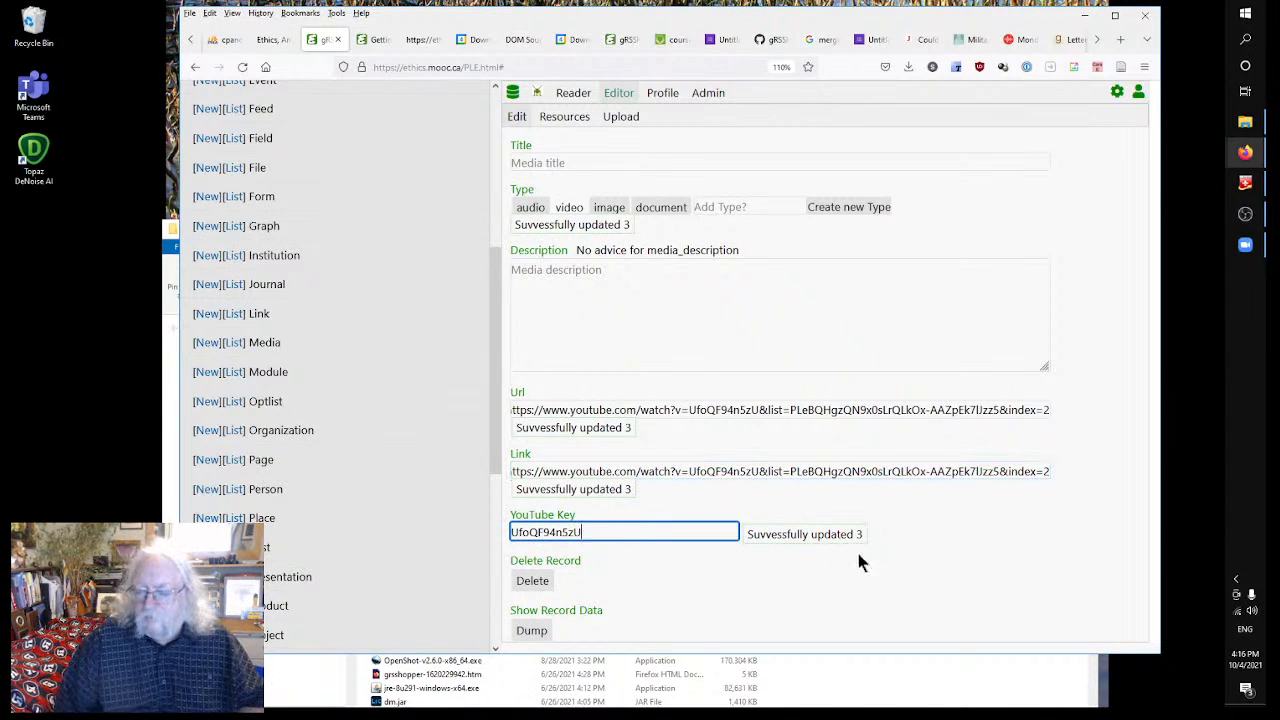
{"action": "left_click", "coordinate": [985, 516]}
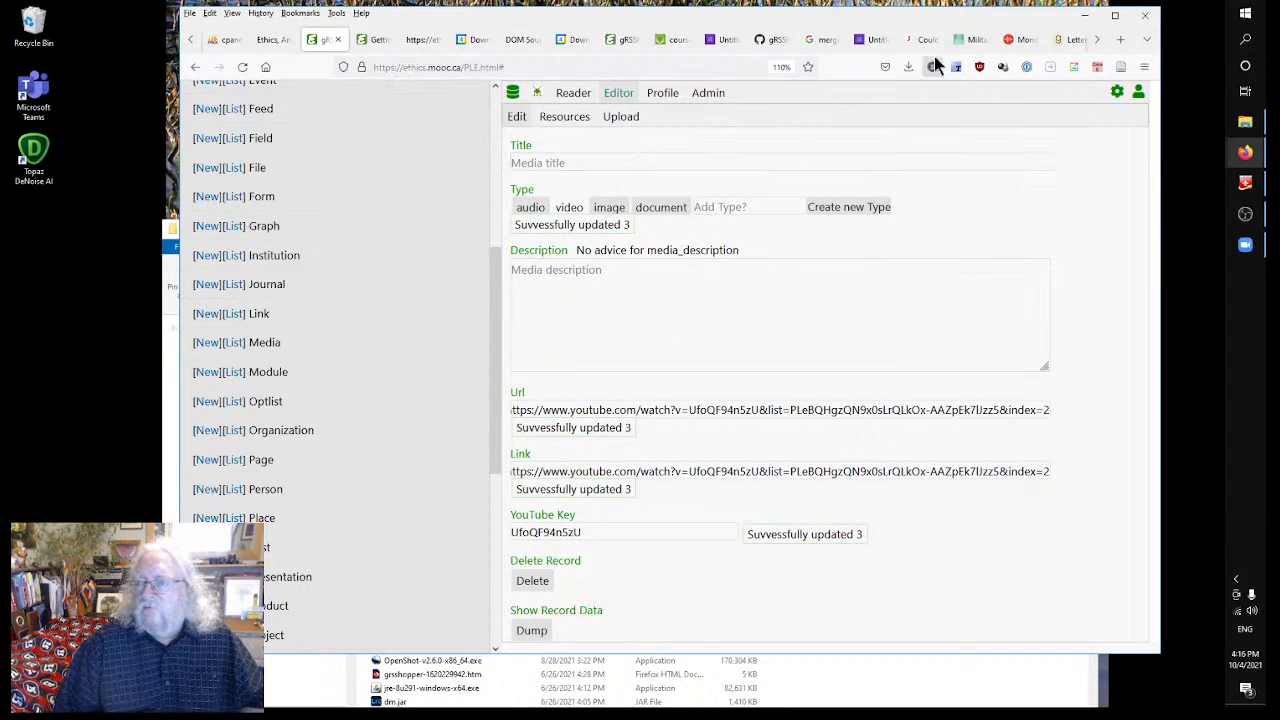
- Return to the YouTube video page and copy the video title Getting Ready: Introduction
{"action": "scroll", "coordinate": [1100, 36], "scroll_direction": "down", "scroll_amount": 5}
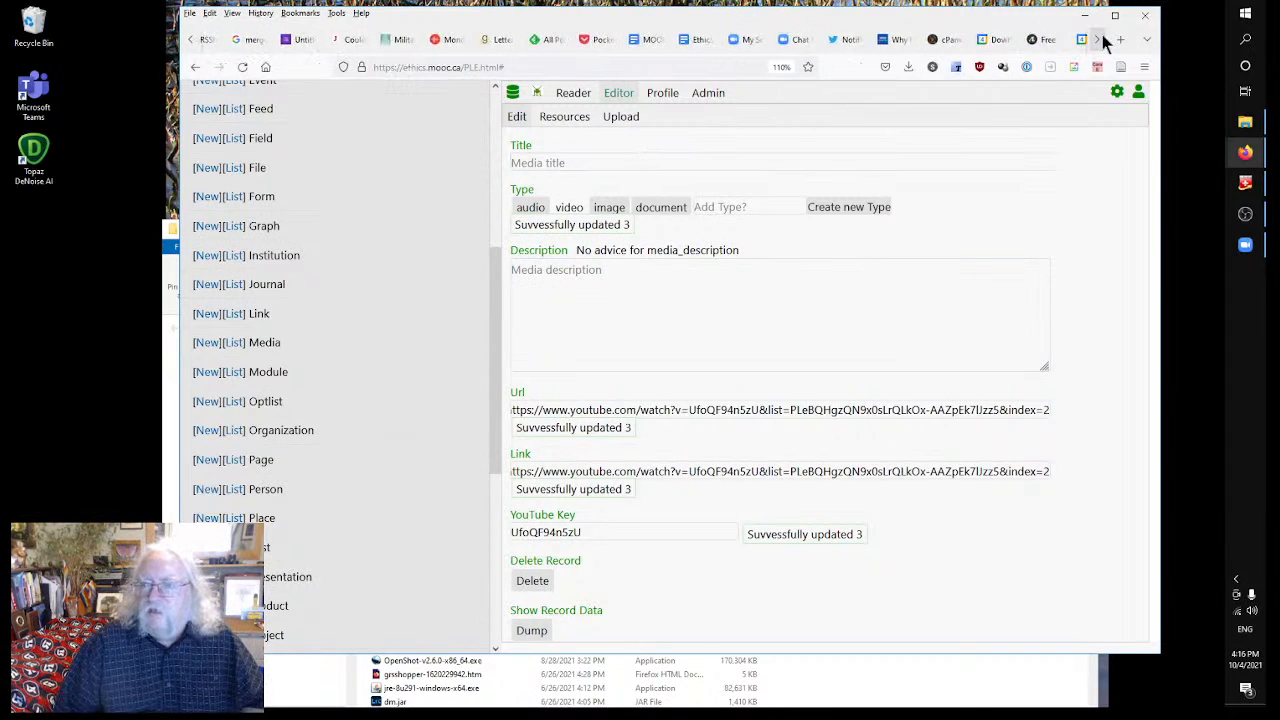
{"action": "left_click", "coordinate": [1060, 40]}
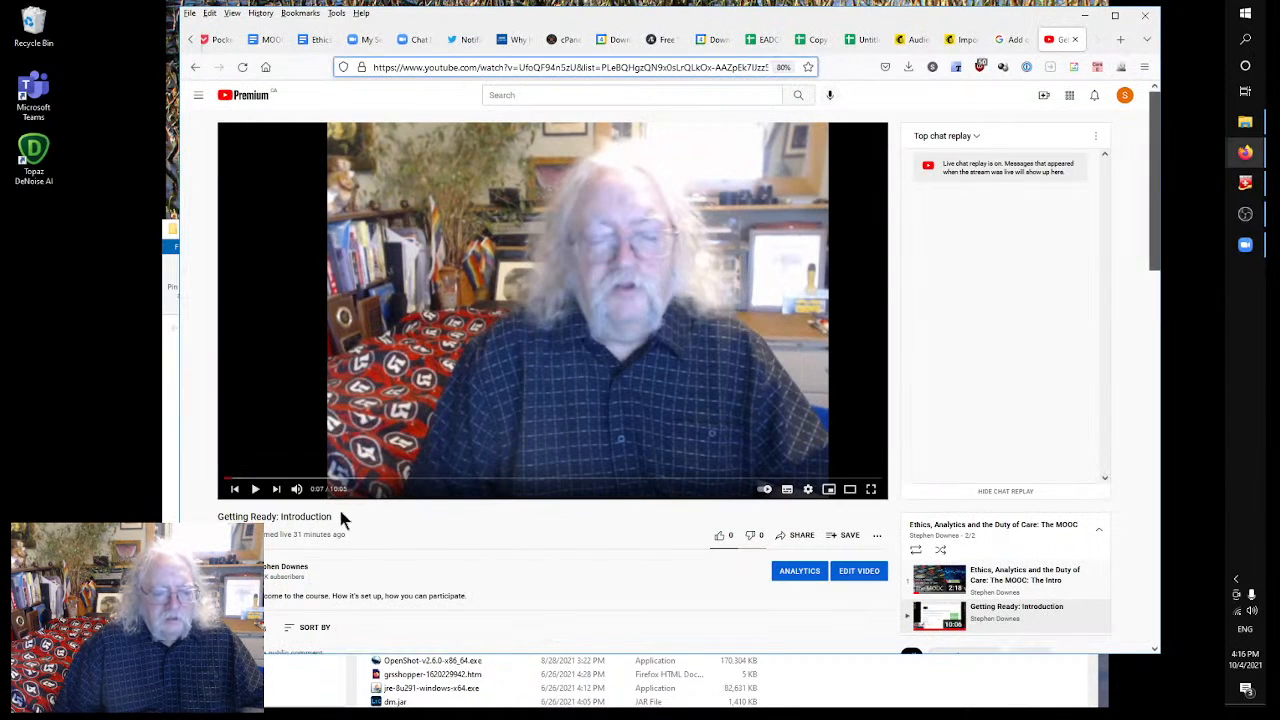
{"action": "left_click_drag", "start_coordinate": [334, 516], "coordinate": [212, 507]}
{"action": "key", "text": "ctrl+c"}
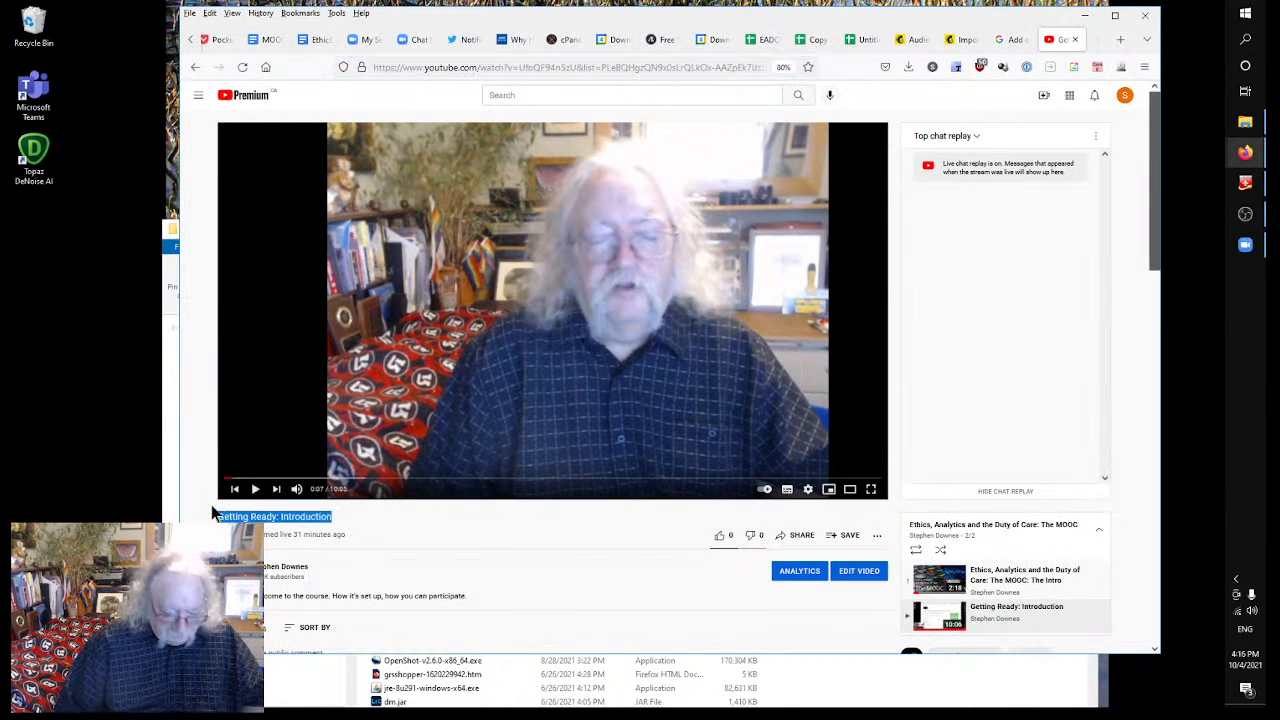
- Go back to the new media record in gRSShopper and paste Getting Ready: Introduction as its title
{"action": "left_click", "coordinate": [189, 37]}
{"action": "left_click", "coordinate": [189, 37]}
{"action": "left_click", "coordinate": [189, 37]}
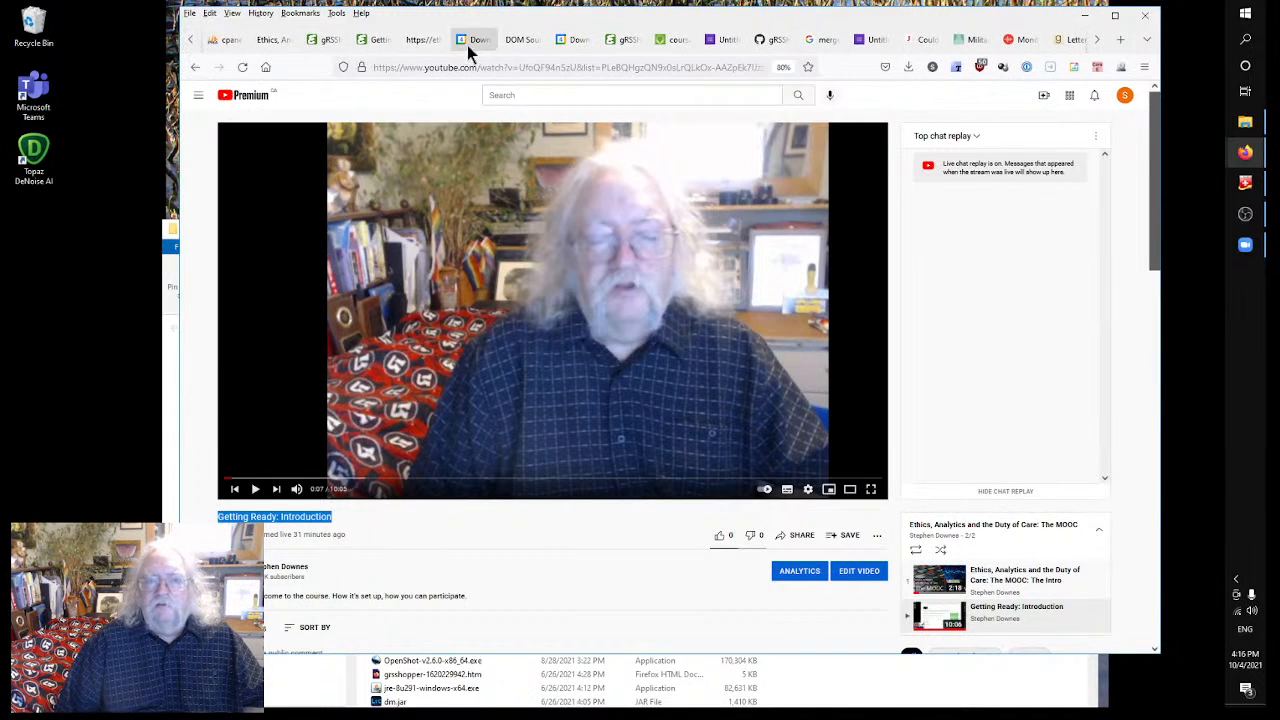
{"action": "left_click", "coordinate": [623, 38]}
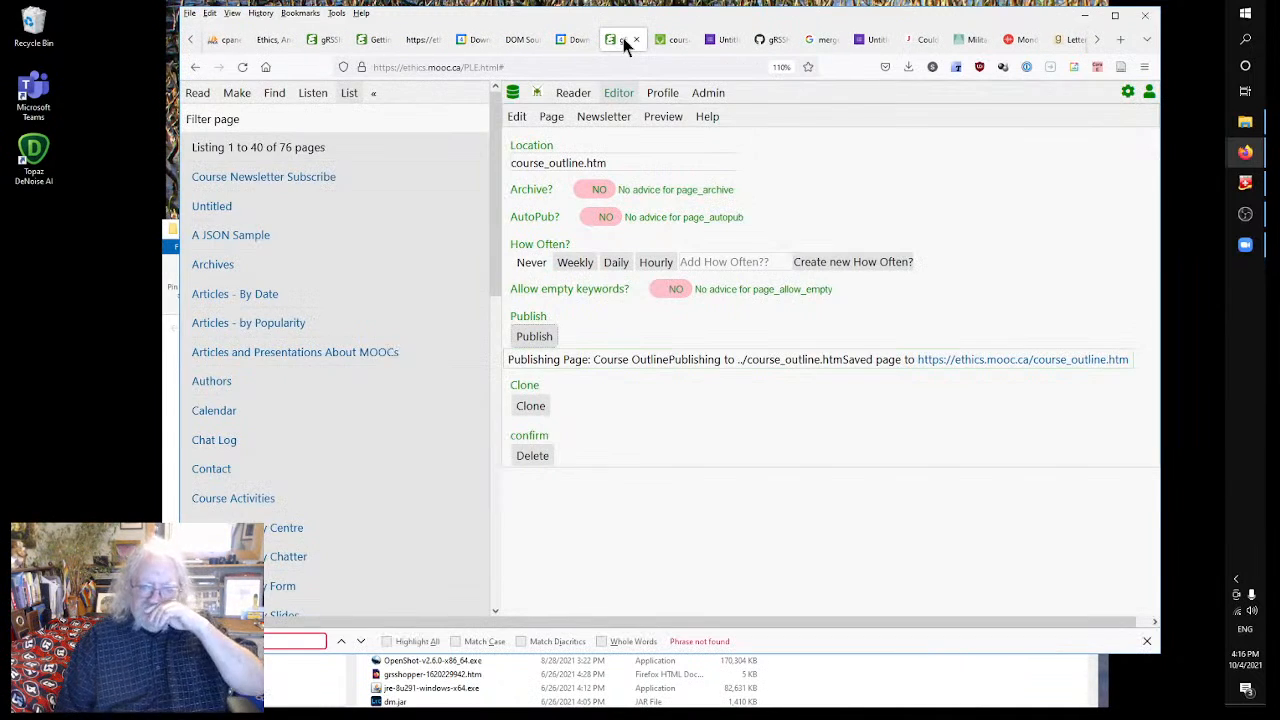
{"action": "left_click", "coordinate": [326, 40]}
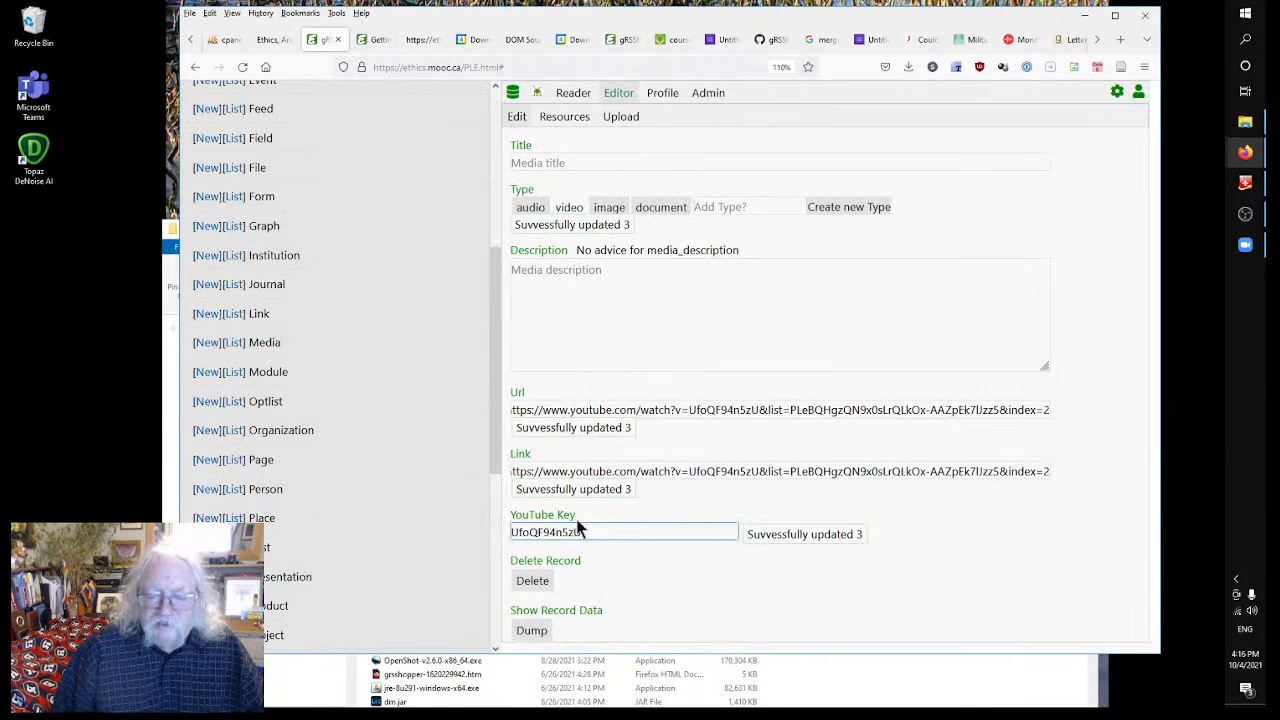
{"action": "left_click", "coordinate": [604, 161]}
{"action": "key", "text": "ctrl+v"}
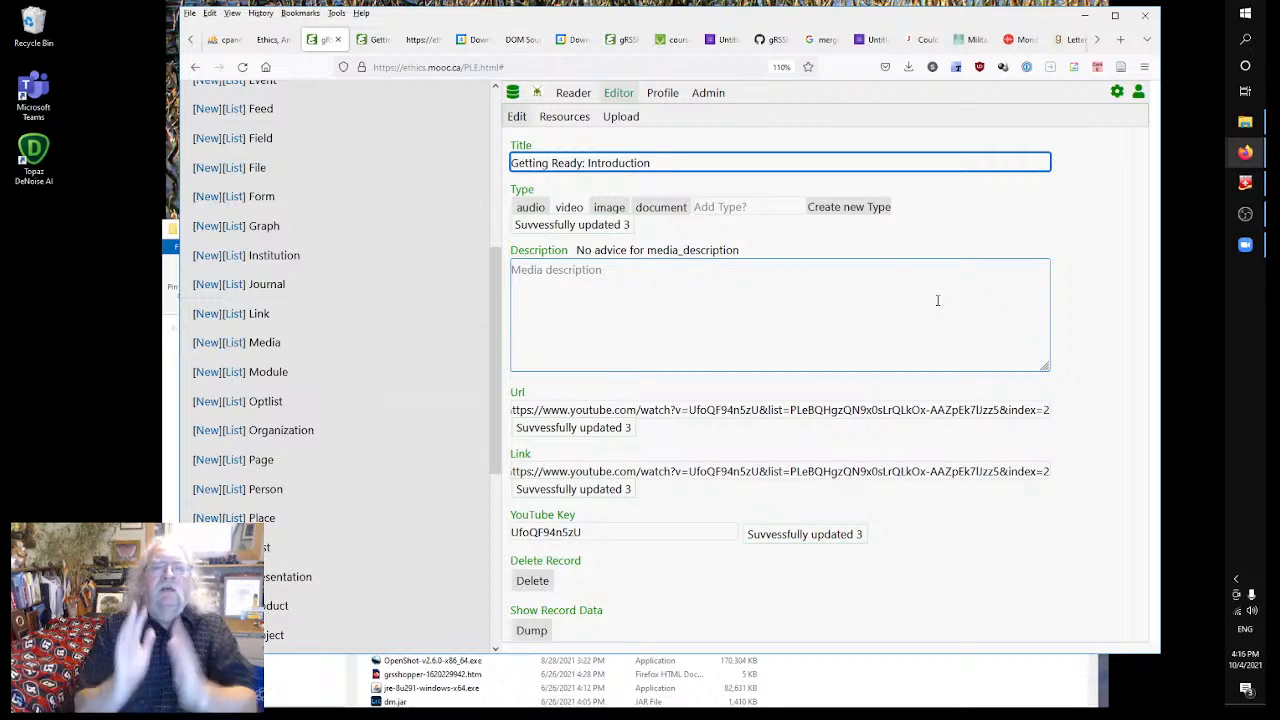
- Save the record's title, then copy the description text under the Getting Ready: Introduction video on YouTube
{"action": "left_click", "coordinate": [872, 316]}
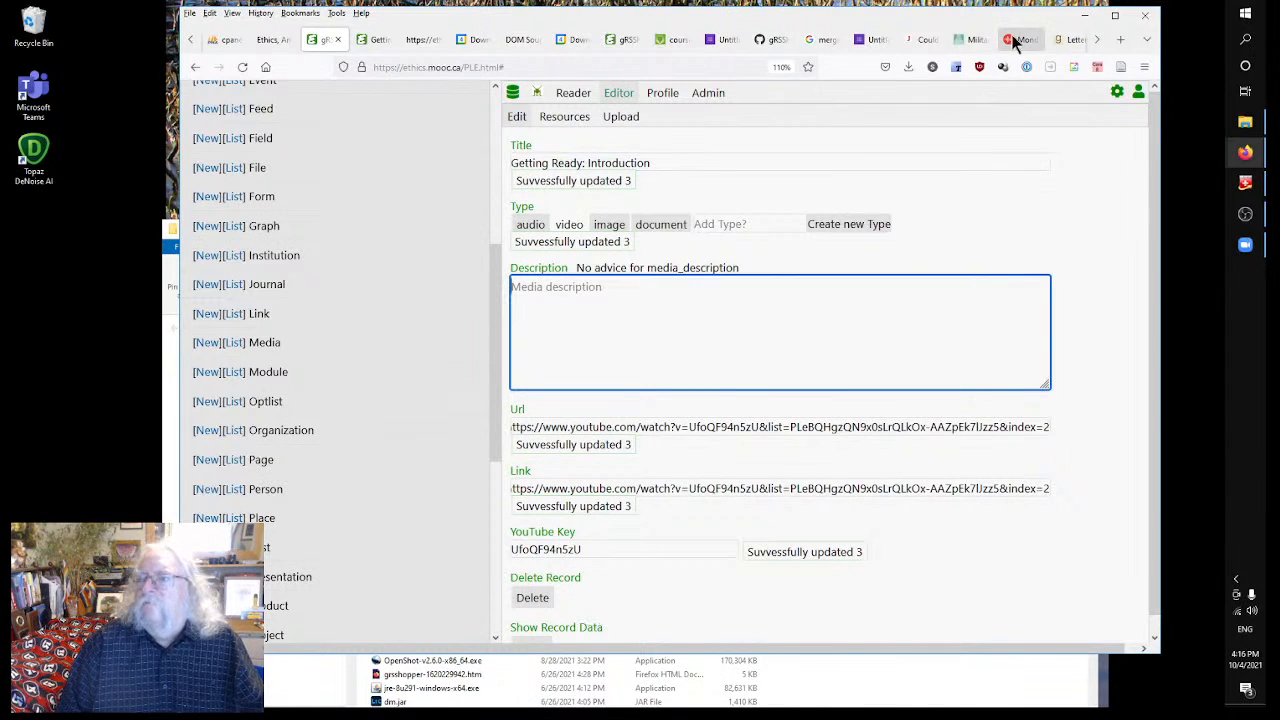
{"action": "scroll", "coordinate": [1084, 43], "scroll_direction": "down", "scroll_amount": 5}
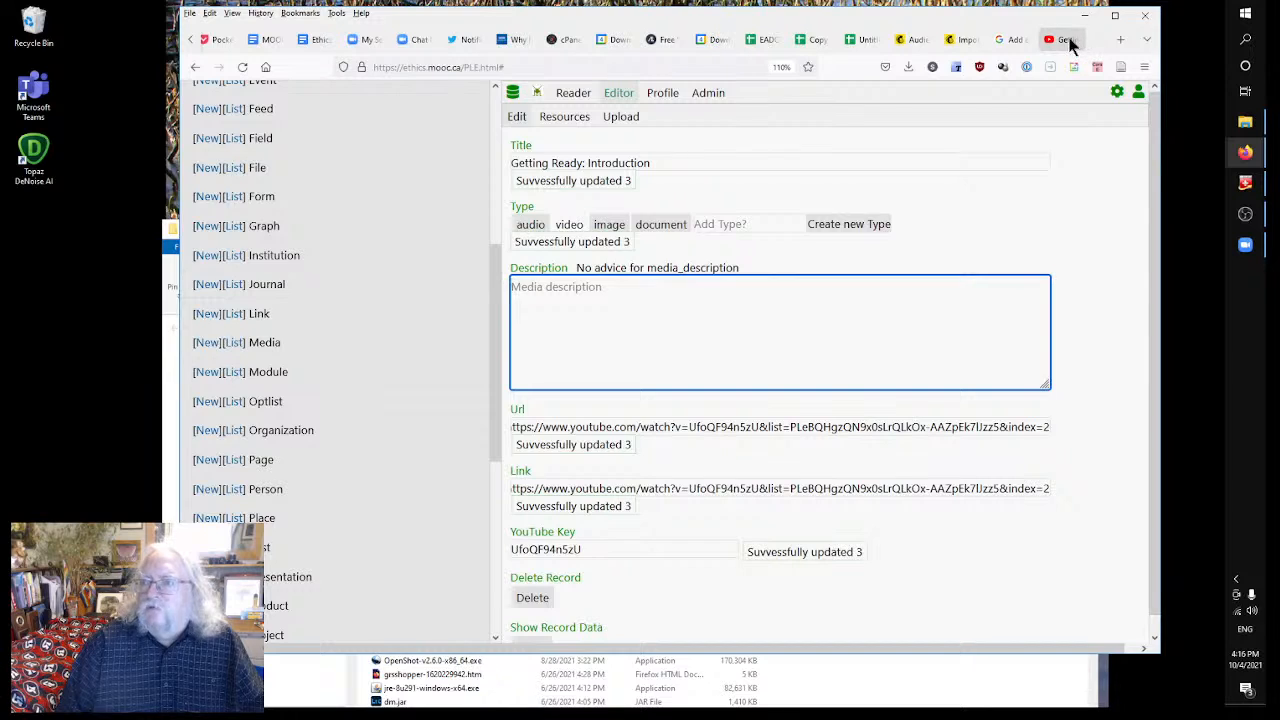
{"action": "left_click", "coordinate": [1065, 40]}
{"action": "left_click_drag", "start_coordinate": [434, 597], "coordinate": [250, 597]}
{"action": "right_click", "coordinate": [265, 597]}
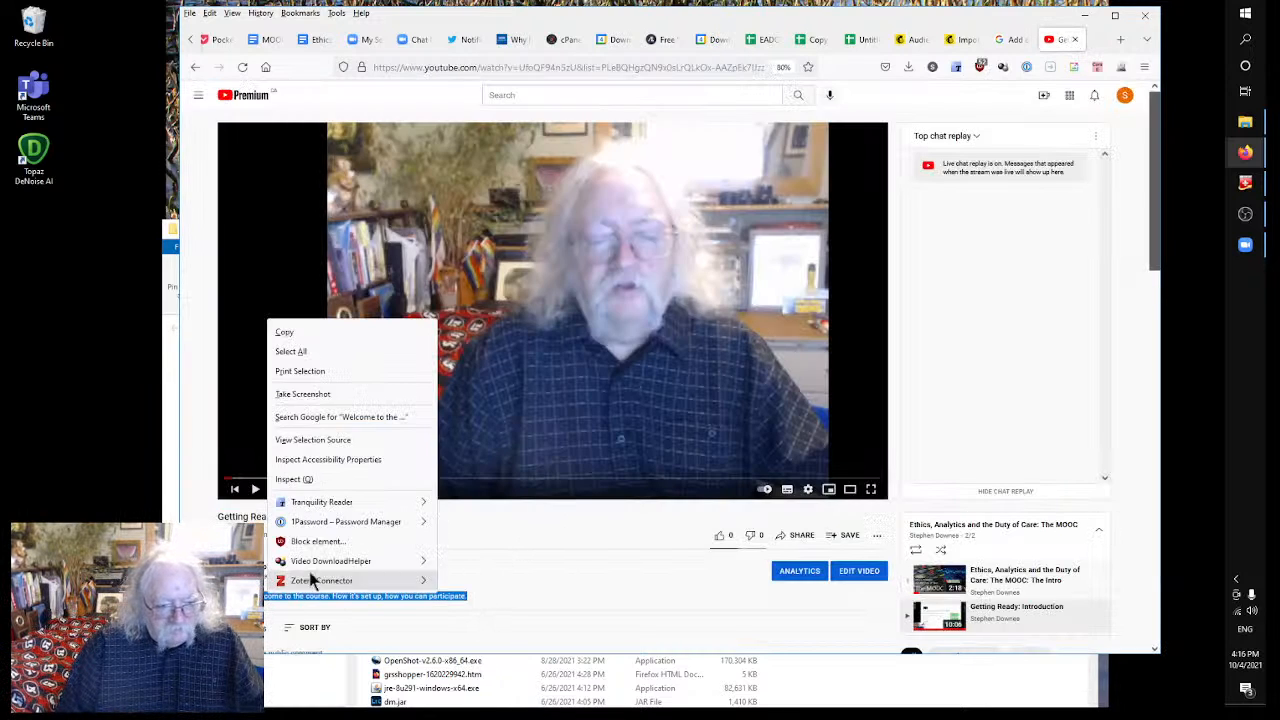
{"action": "left_click", "coordinate": [290, 332]}
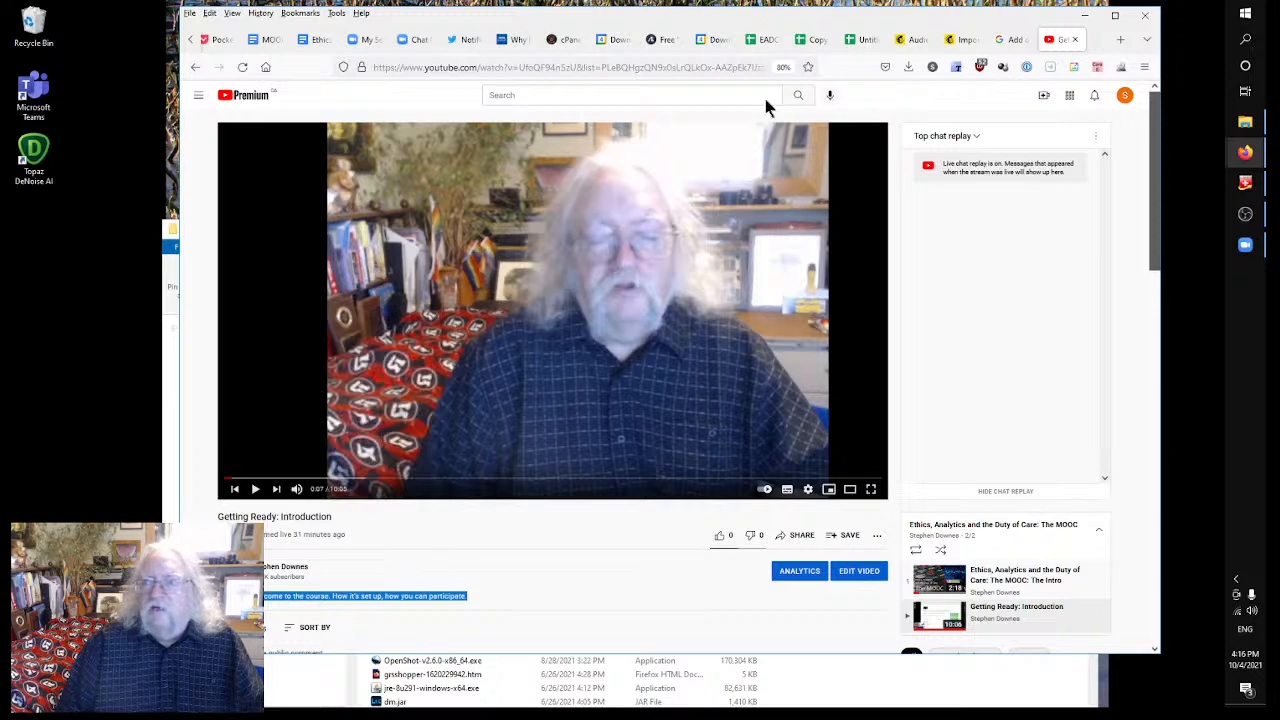
- Fill in the media record's description in gRSShopper with "Welcome to the course. How it's set up, how you can participate." and save it
{"action": "left_click", "coordinate": [193, 39]}
{"action": "left_click", "coordinate": [193, 39]}
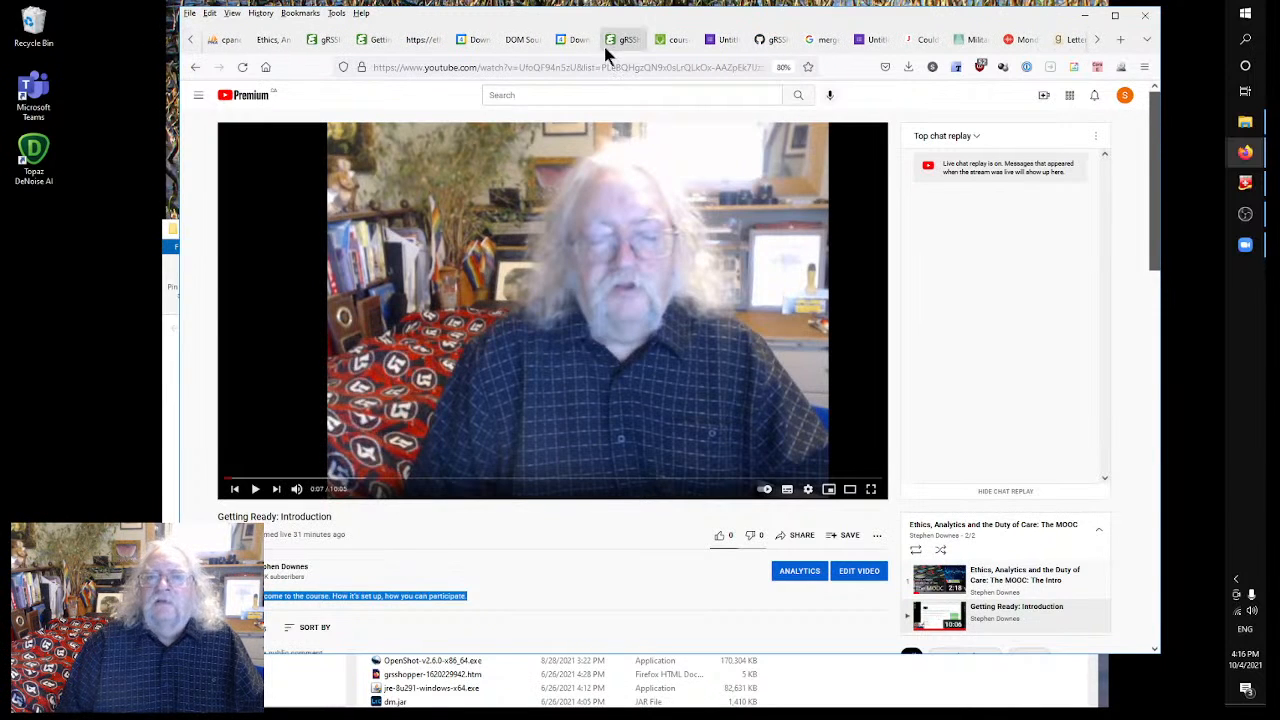
{"action": "left_click", "coordinate": [340, 41]}
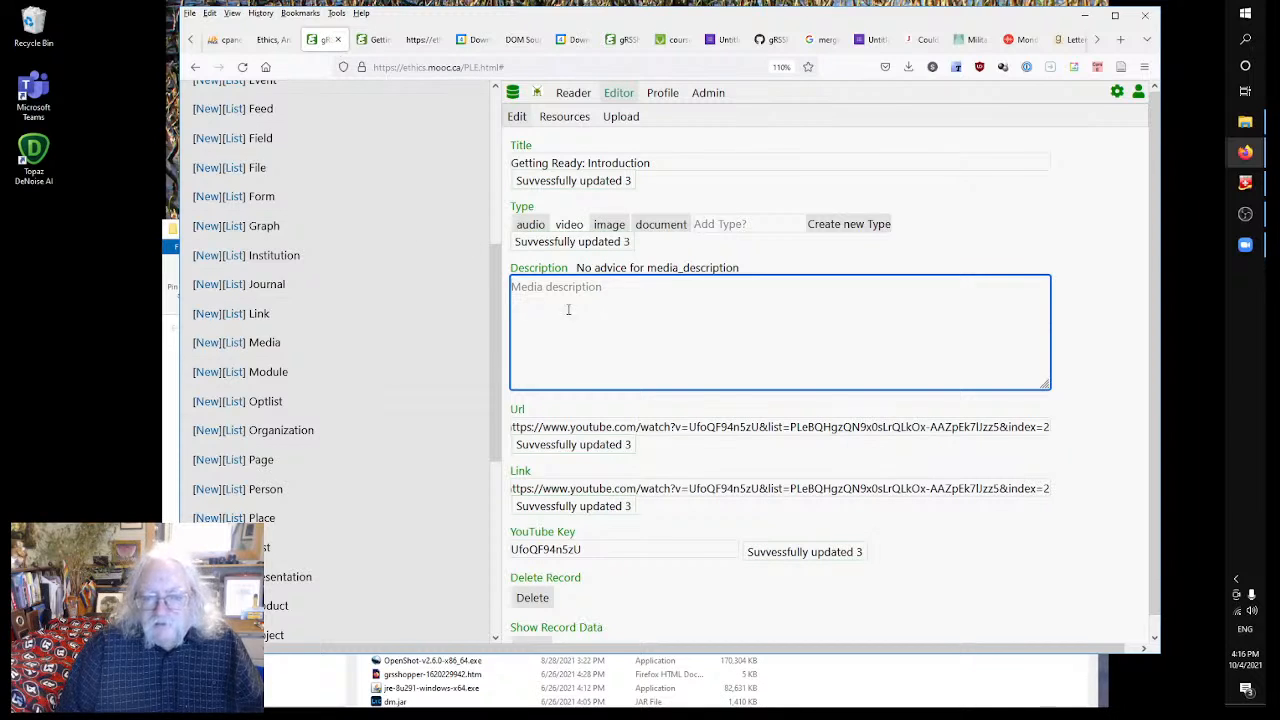
{"action": "type", "text": "Welcome to the course. How it's set up, how you can participate."}
{"action": "left_click", "coordinate": [1090, 265]}
{"action": "scroll", "coordinate": [1069, 445], "scroll_direction": "down", "scroll_amount": 1}
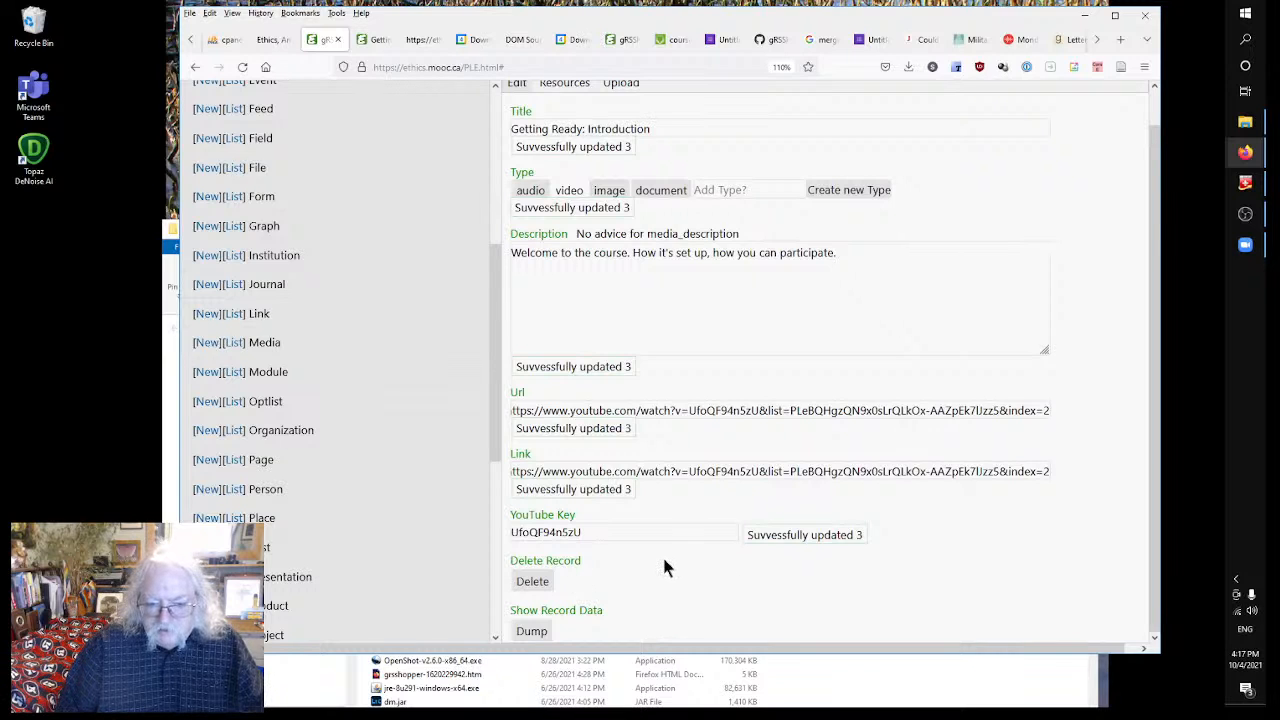
- Associate the Getting Ready: Introduction media record with the course Ethics, Analytics and the Duty of Care
{"action": "scroll", "coordinate": [996, 570], "scroll_direction": "up", "scroll_amount": 1}
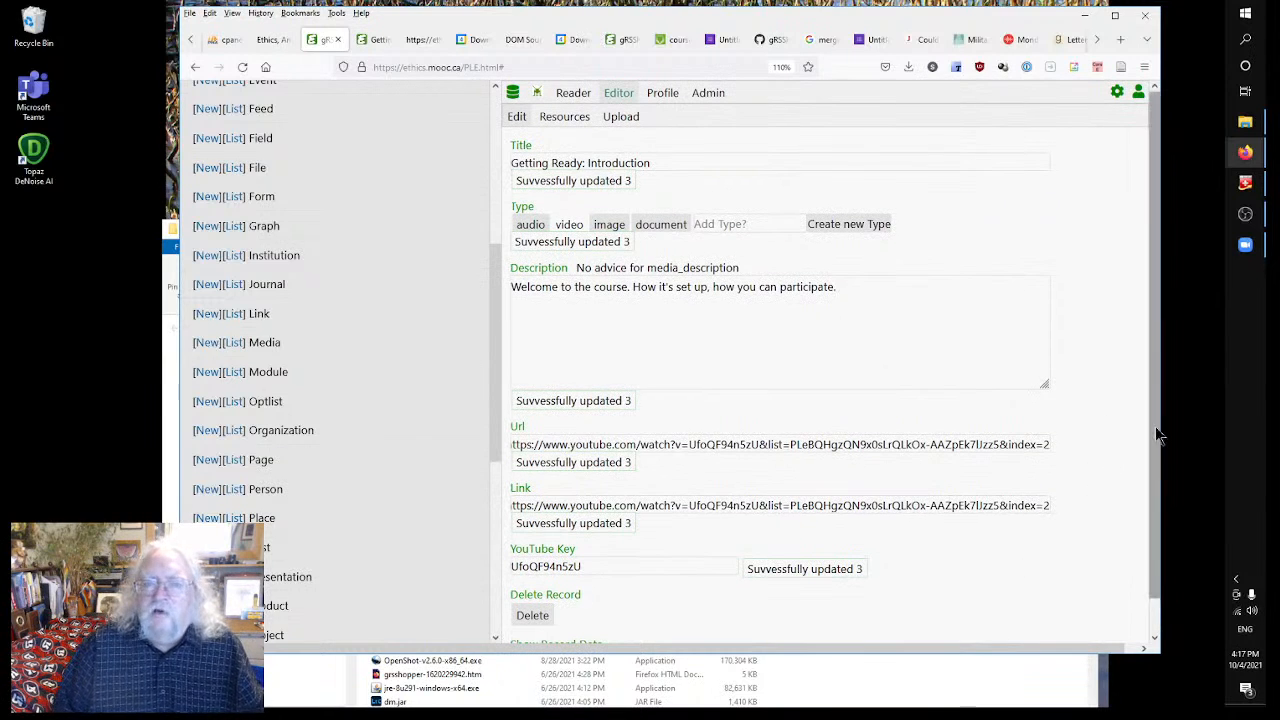
{"action": "left_click", "coordinate": [565, 118]}
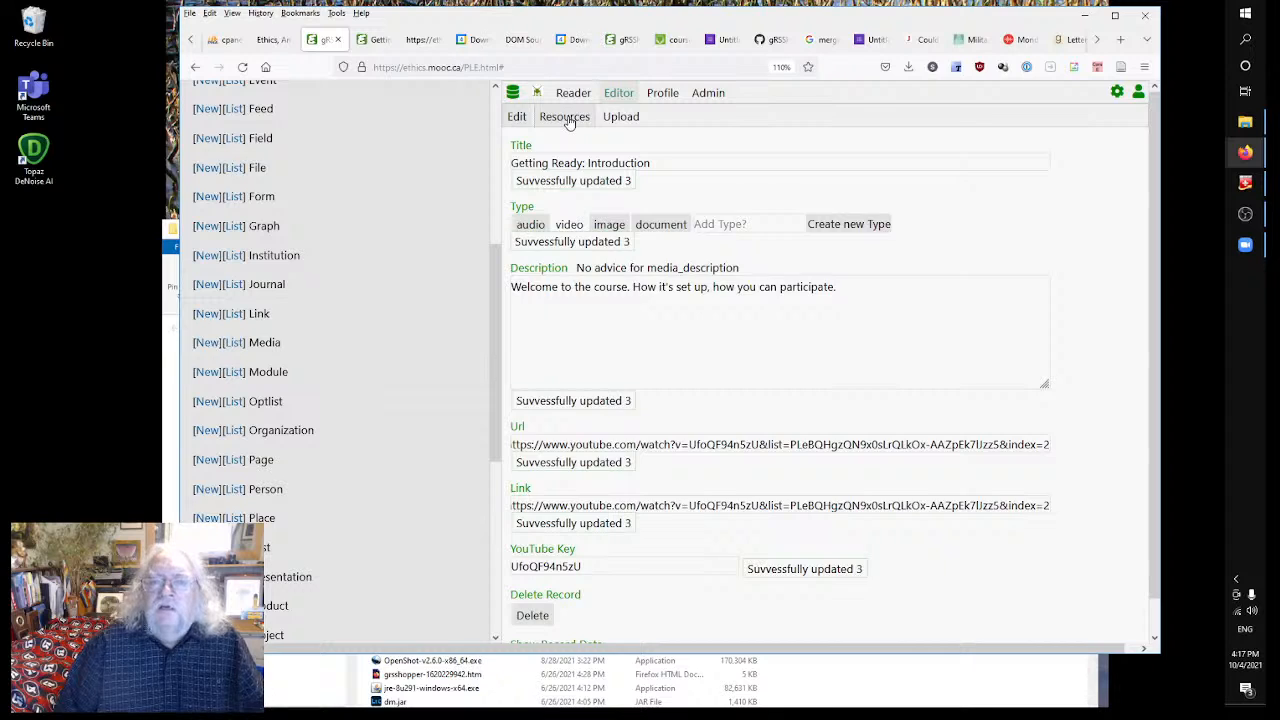
{"action": "left_click", "coordinate": [608, 163]}
{"action": "left_click", "coordinate": [715, 163]}
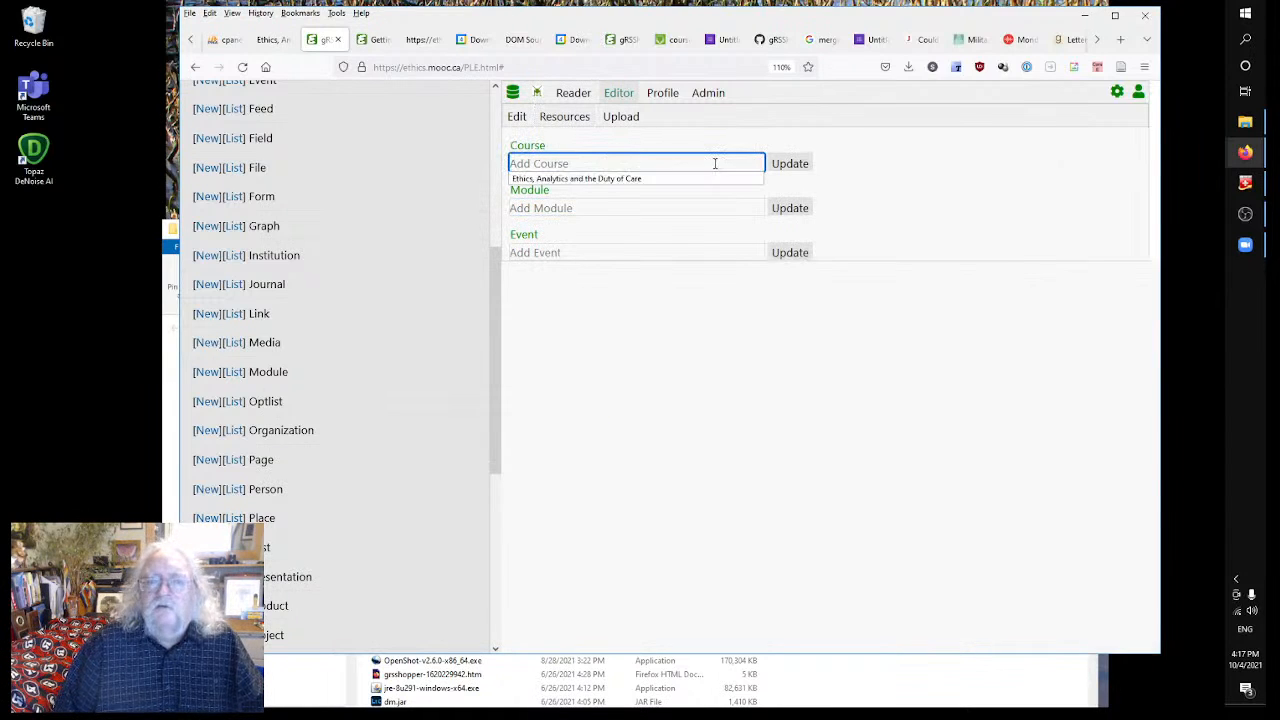
{"action": "left_click", "coordinate": [684, 178]}
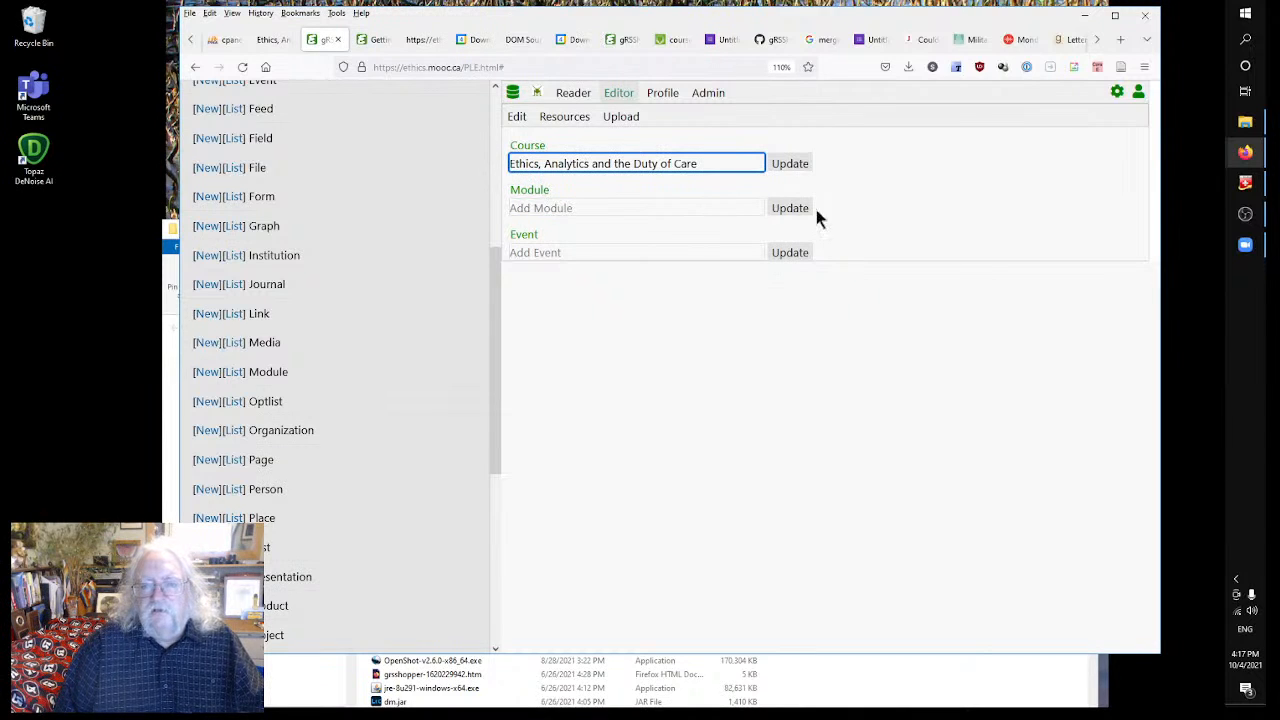
{"action": "left_click", "coordinate": [792, 165]}
- Associate the media record with the module Getting Ready
{"action": "left_click", "coordinate": [689, 209]}
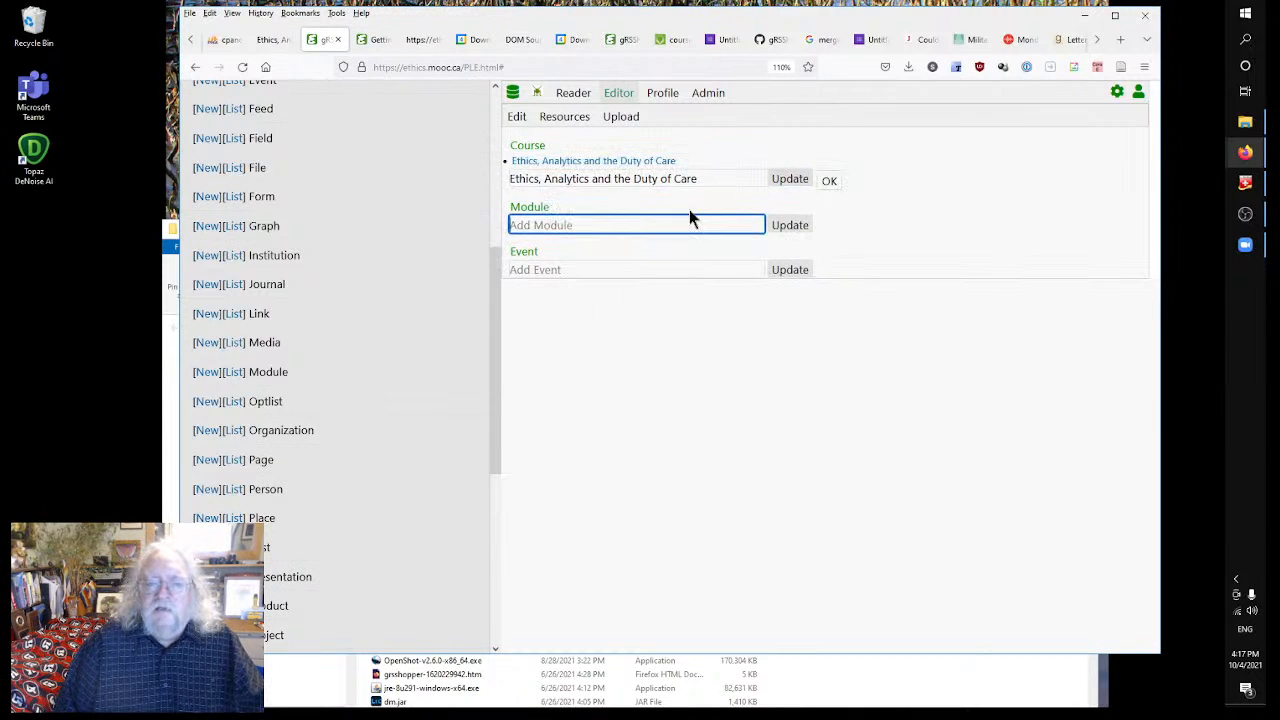
{"action": "left_click", "coordinate": [741, 228]}
{"action": "left_click", "coordinate": [621, 238]}
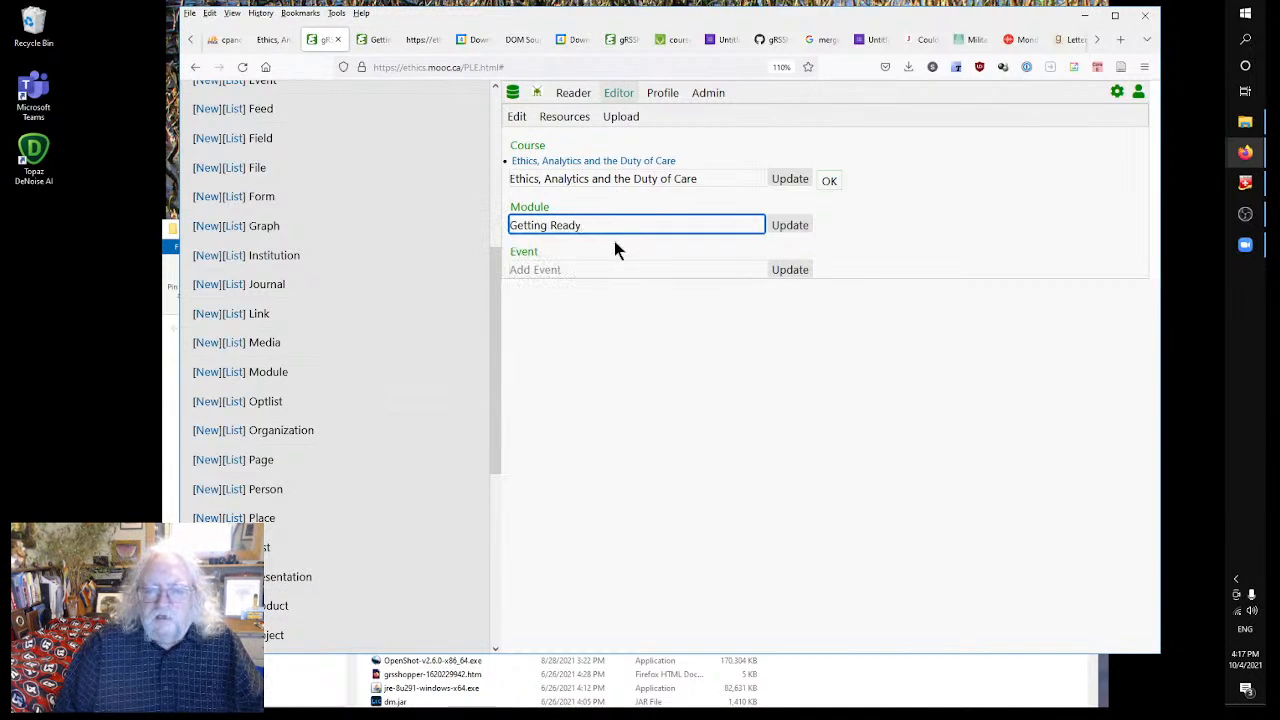
{"action": "left_click", "coordinate": [778, 228]}
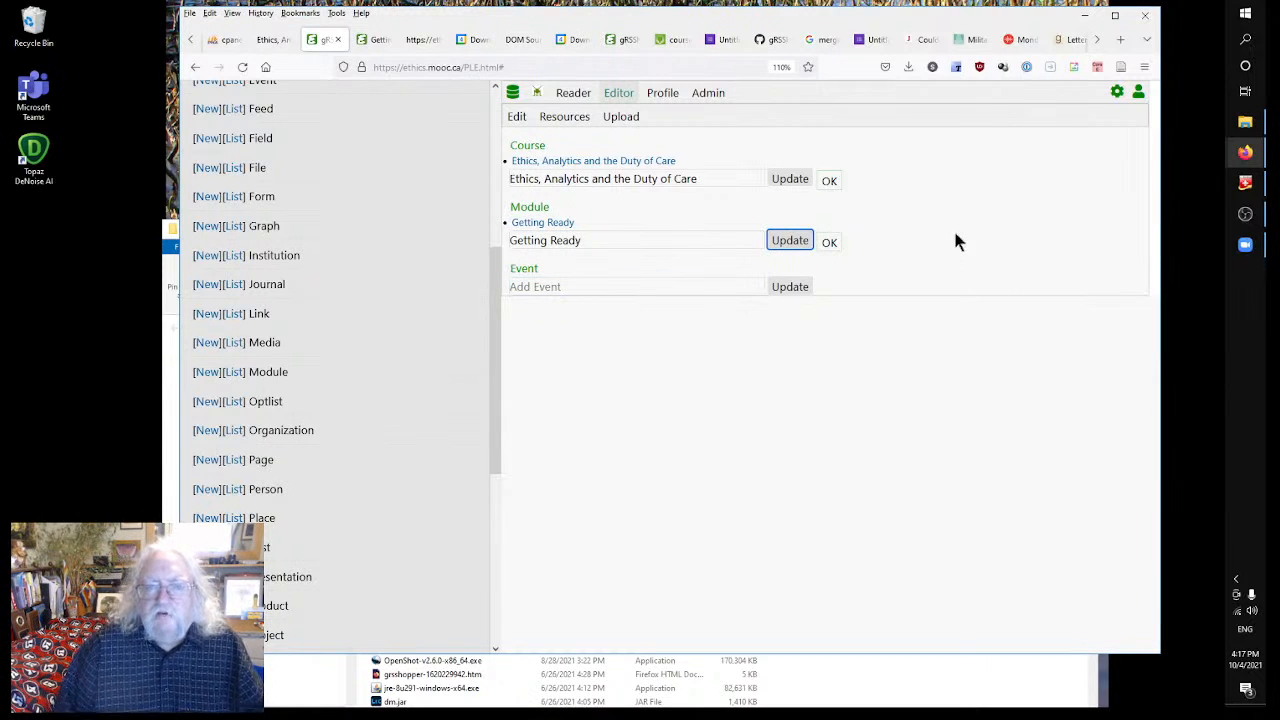
- Look at the media record's file upload options and its linked resources, and return to its main edit form
{"action": "left_click", "coordinate": [618, 117]}
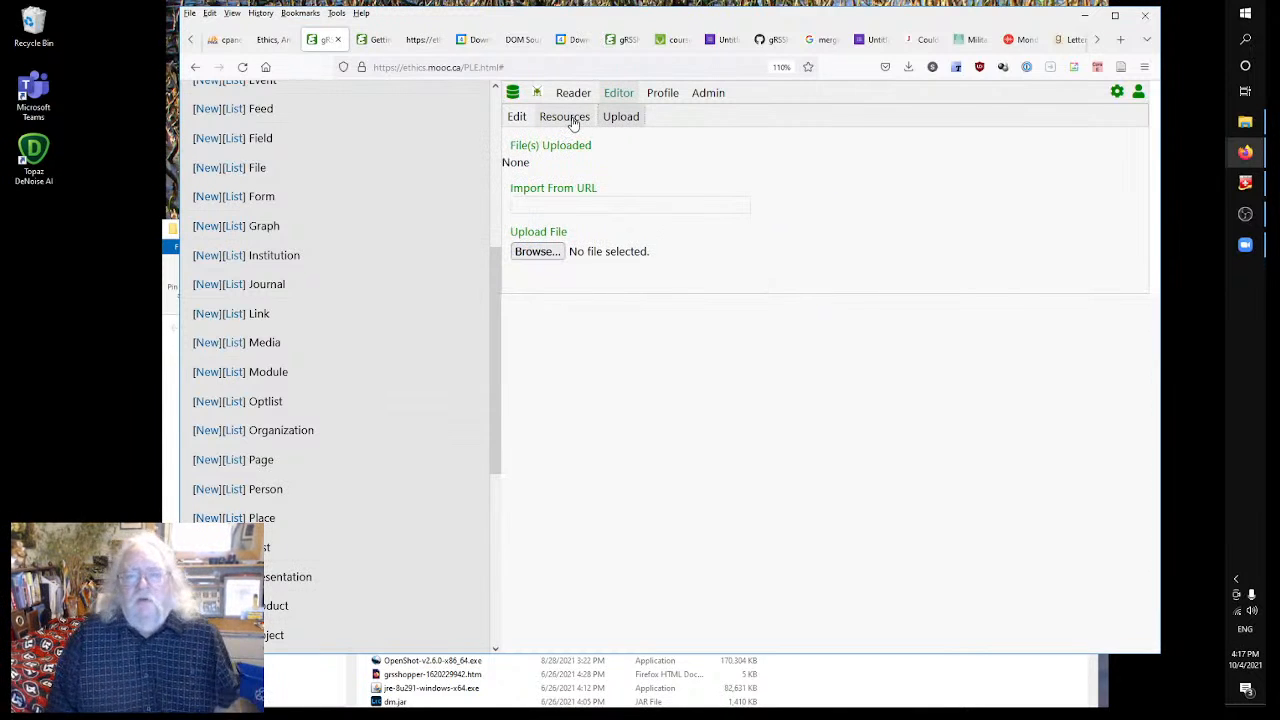
{"action": "left_click", "coordinate": [573, 122]}
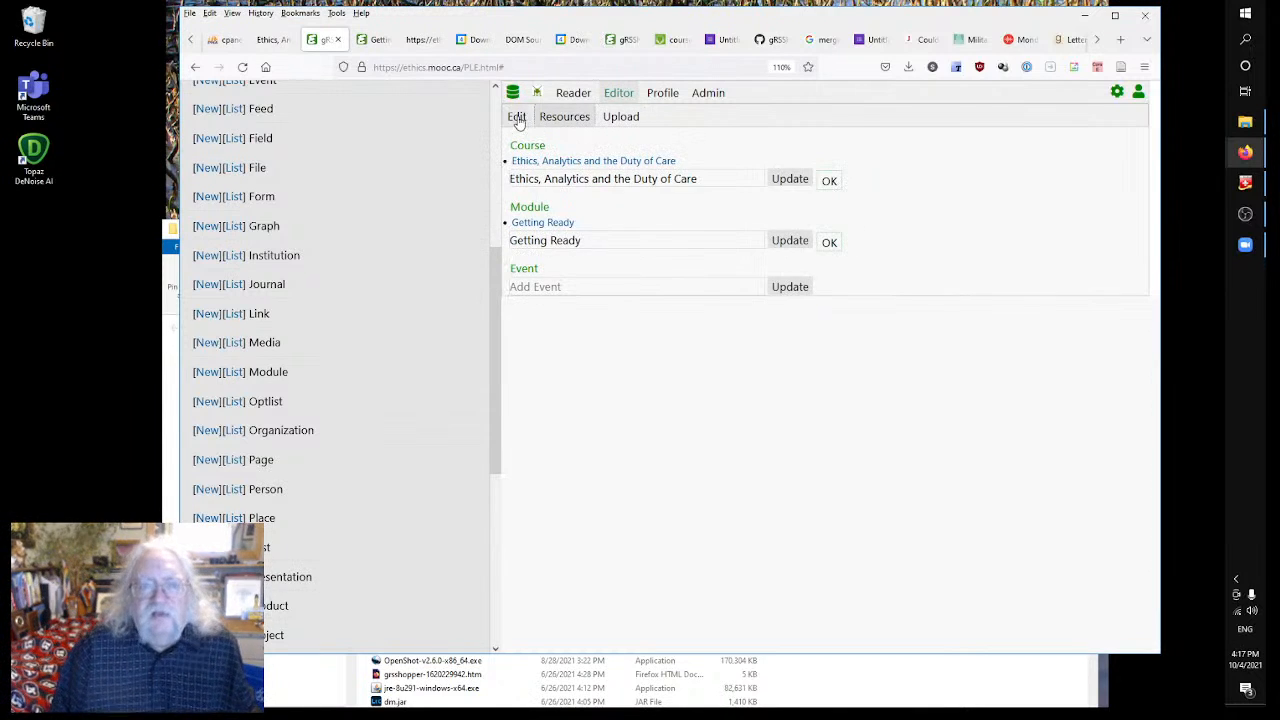
{"action": "left_click", "coordinate": [517, 117]}
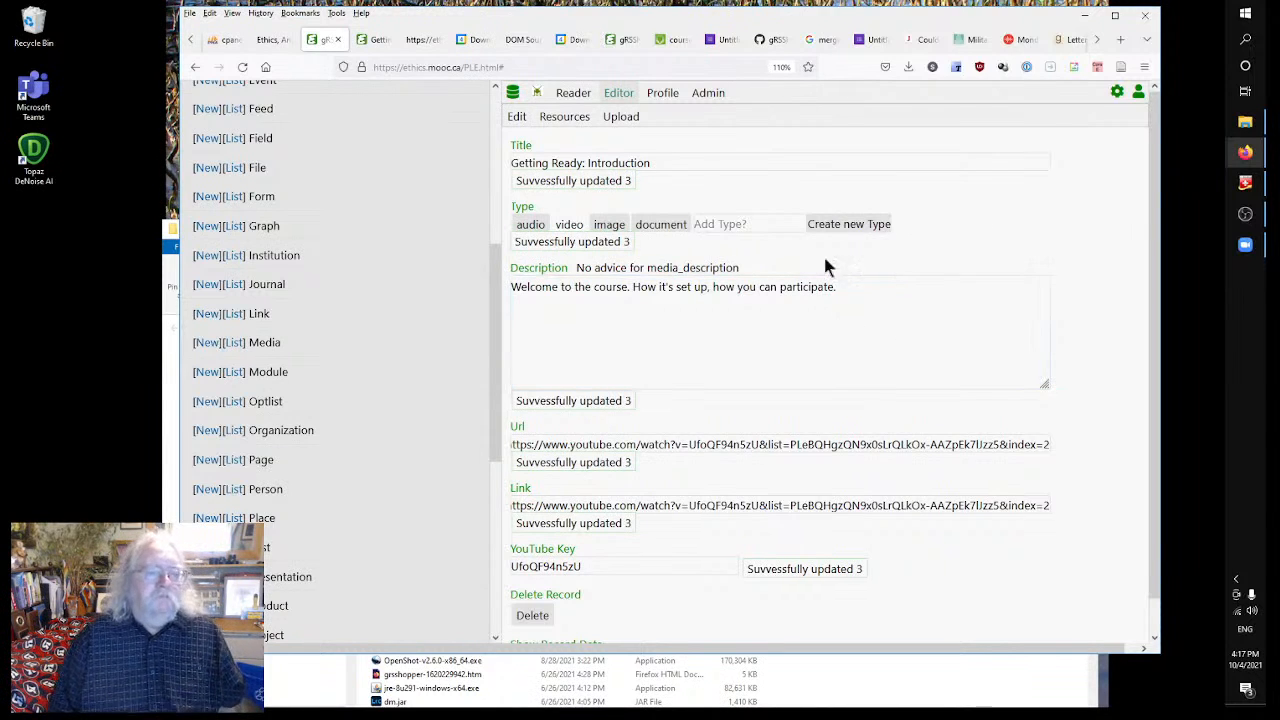
- Find the Page record type among the site's record types and list all its pages
{"action": "left_click_drag", "start_coordinate": [498, 343], "coordinate": [533, 97]}
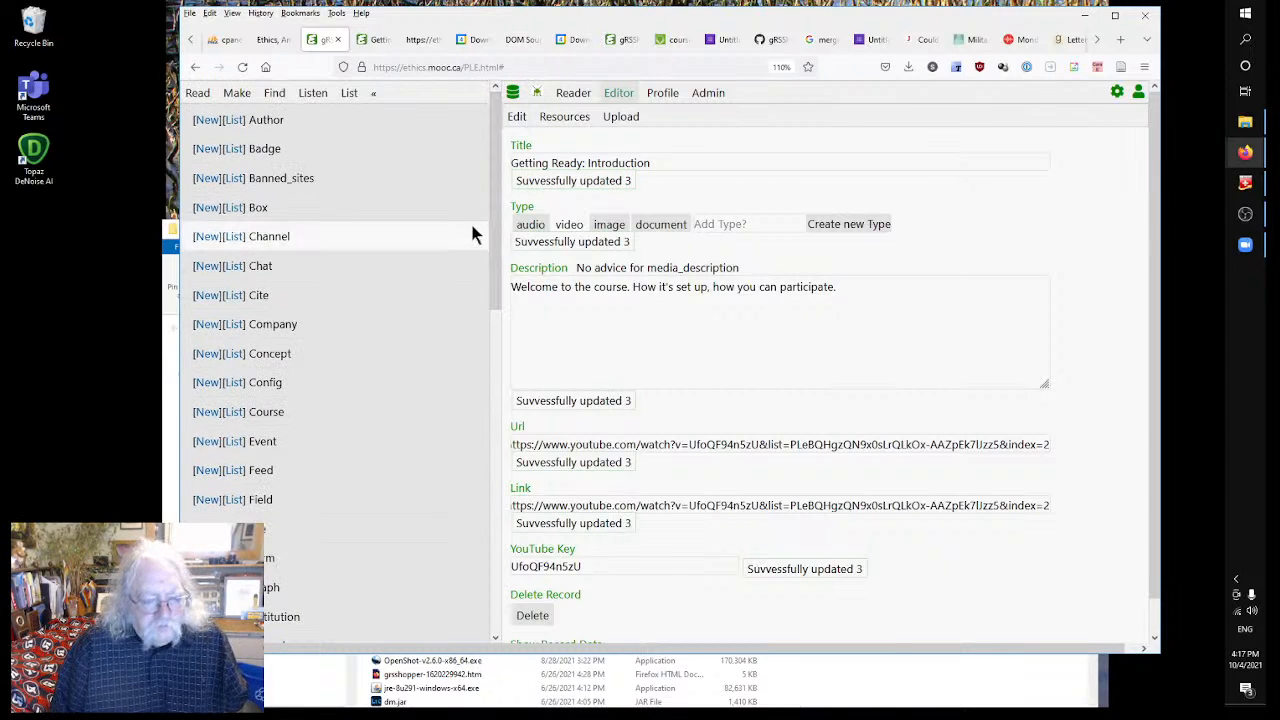
{"action": "scroll", "coordinate": [388, 289], "scroll_direction": "down", "scroll_amount": 5}
{"action": "scroll", "coordinate": [387, 286], "scroll_direction": "down", "scroll_amount": 3}
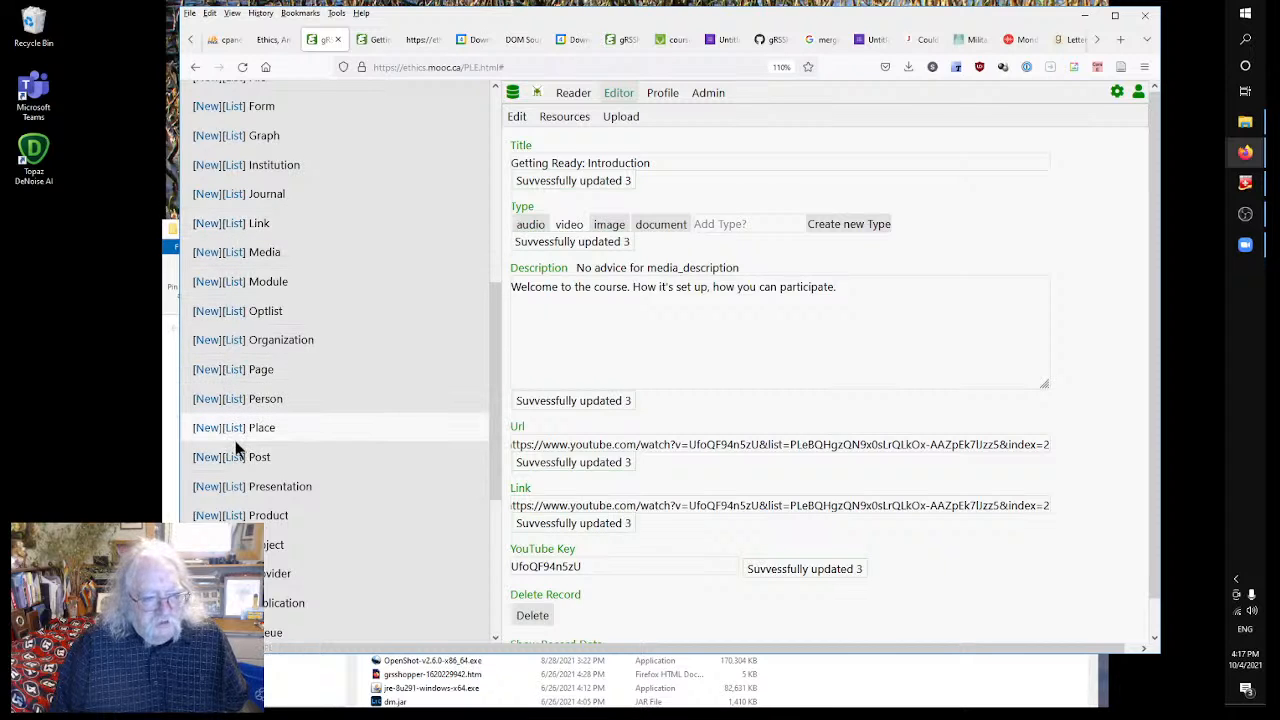
{"action": "scroll", "coordinate": [237, 449], "scroll_direction": "up", "scroll_amount": 8}
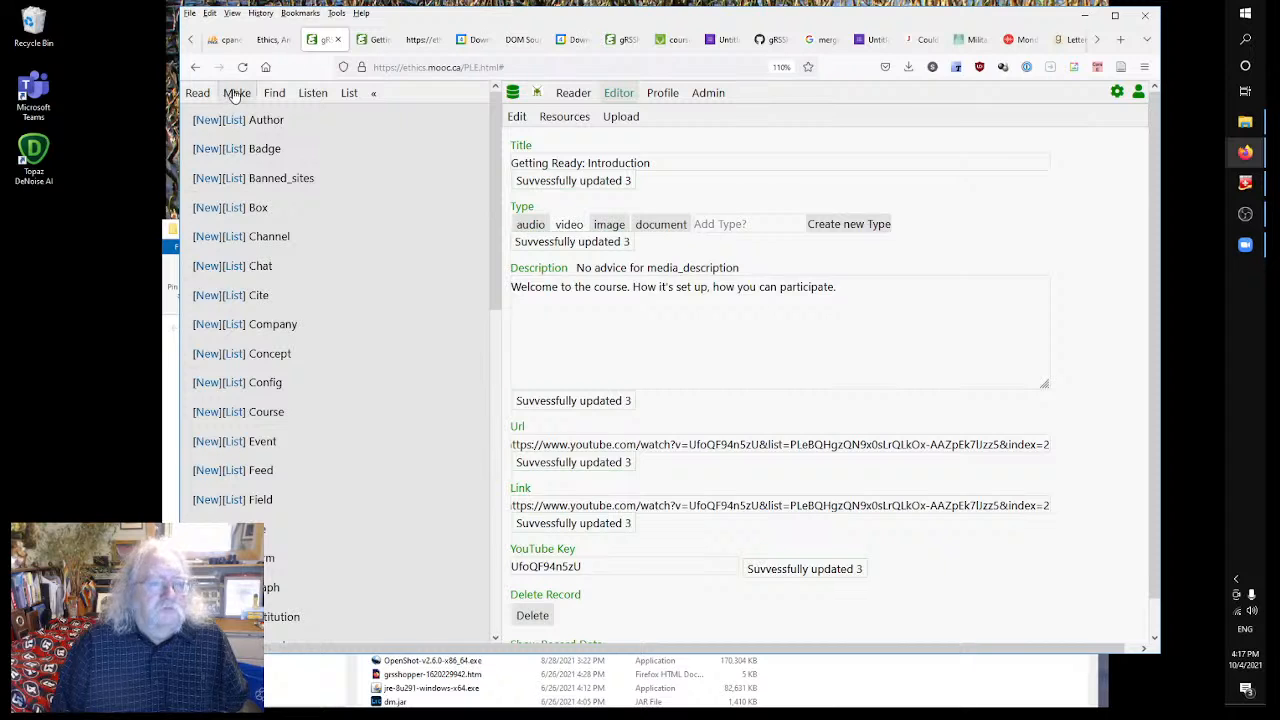
{"action": "scroll", "coordinate": [314, 391], "scroll_direction": "down", "scroll_amount": 5}
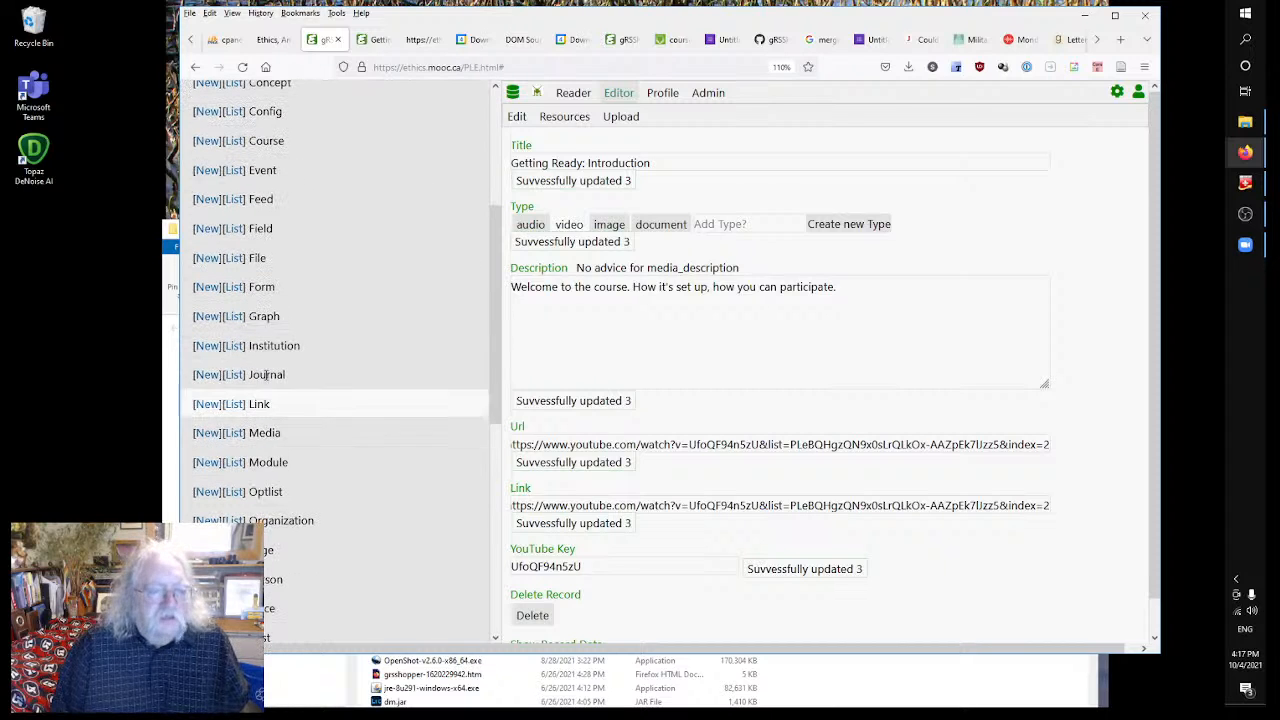
{"action": "scroll", "coordinate": [294, 283], "scroll_direction": "up", "scroll_amount": 5}
{"action": "scroll", "coordinate": [285, 289], "scroll_direction": "down", "scroll_amount": 5}
{"action": "scroll", "coordinate": [286, 289], "scroll_direction": "up", "scroll_amount": 5}
{"action": "scroll", "coordinate": [286, 289], "scroll_direction": "down", "scroll_amount": 8}
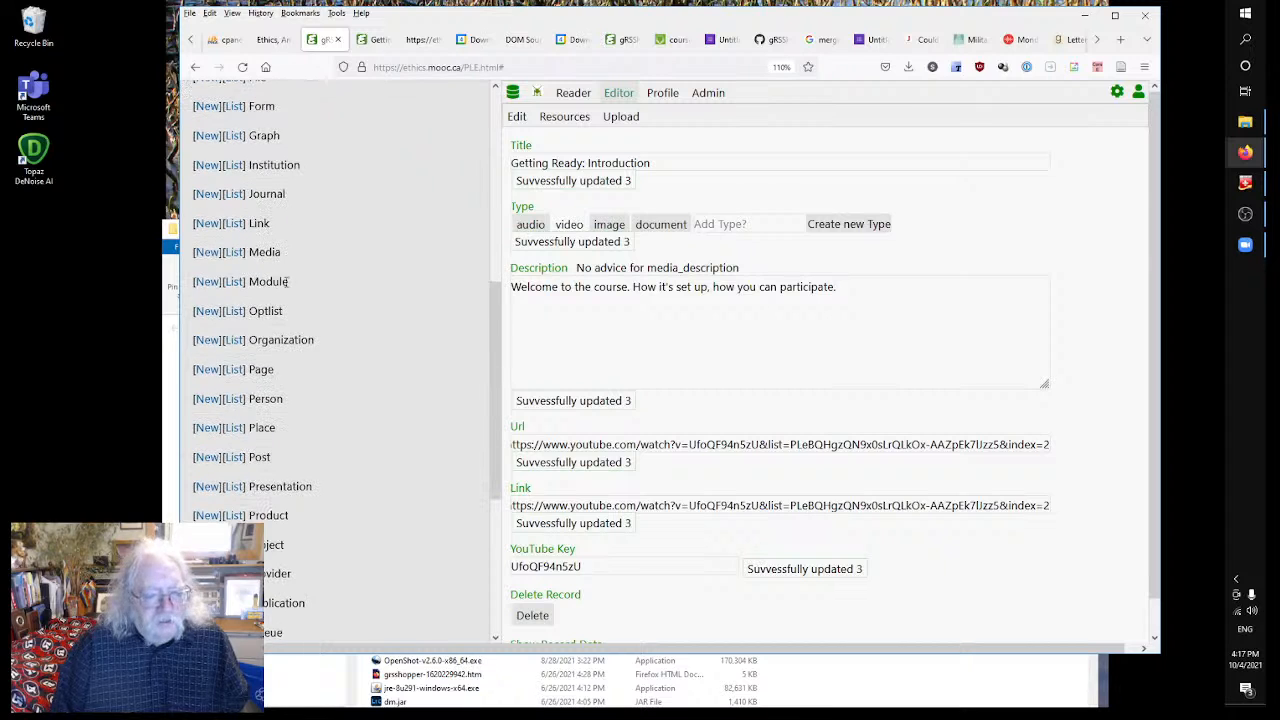
{"action": "left_click", "coordinate": [235, 369]}
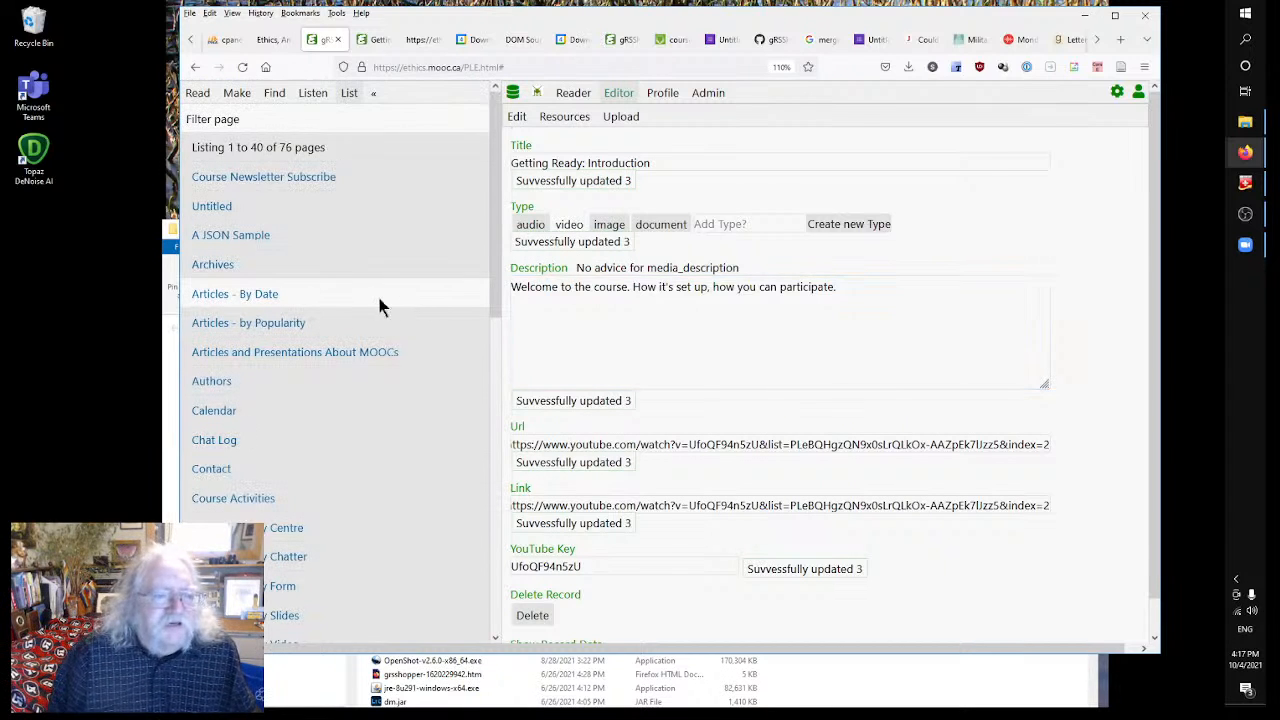
- Open the Course Newsletter page record for editing and publish it to course_newsletter.htm
{"action": "scroll", "coordinate": [346, 320], "scroll_direction": "down", "scroll_amount": 2}
{"action": "scroll", "coordinate": [346, 322], "scroll_direction": "down", "scroll_amount": 4}
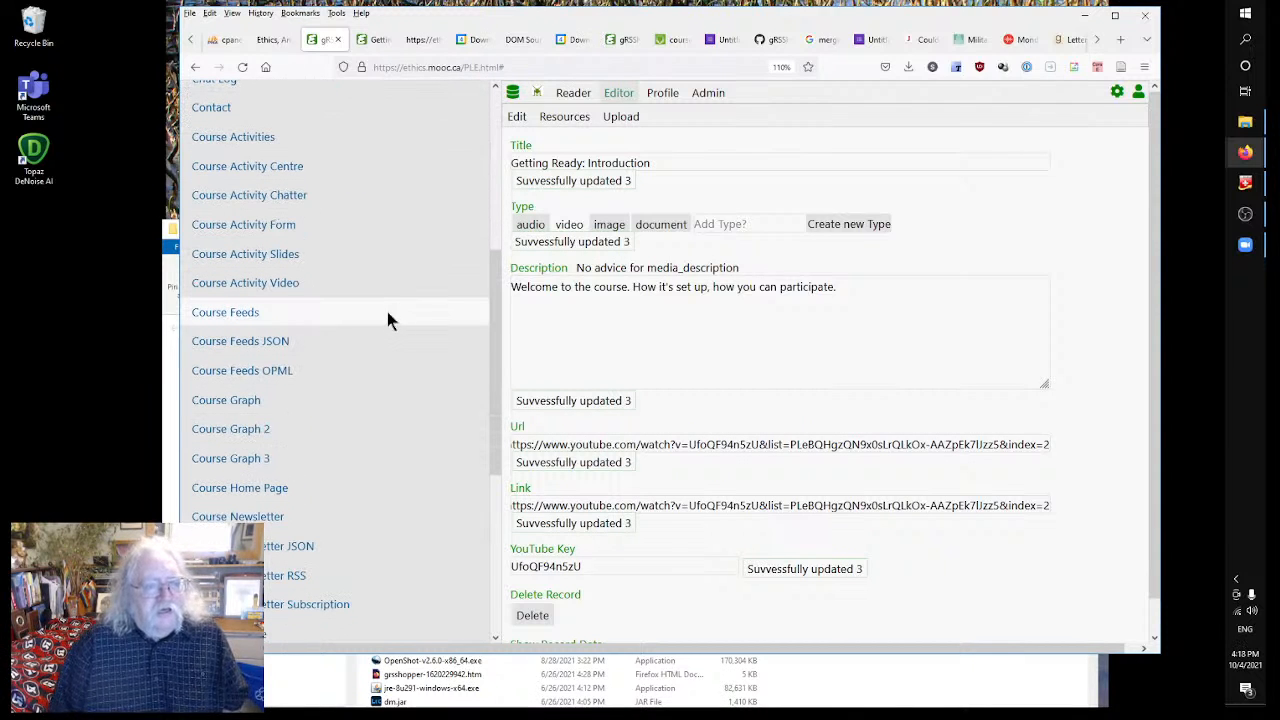
{"action": "scroll", "coordinate": [366, 325], "scroll_direction": "down", "scroll_amount": 3}
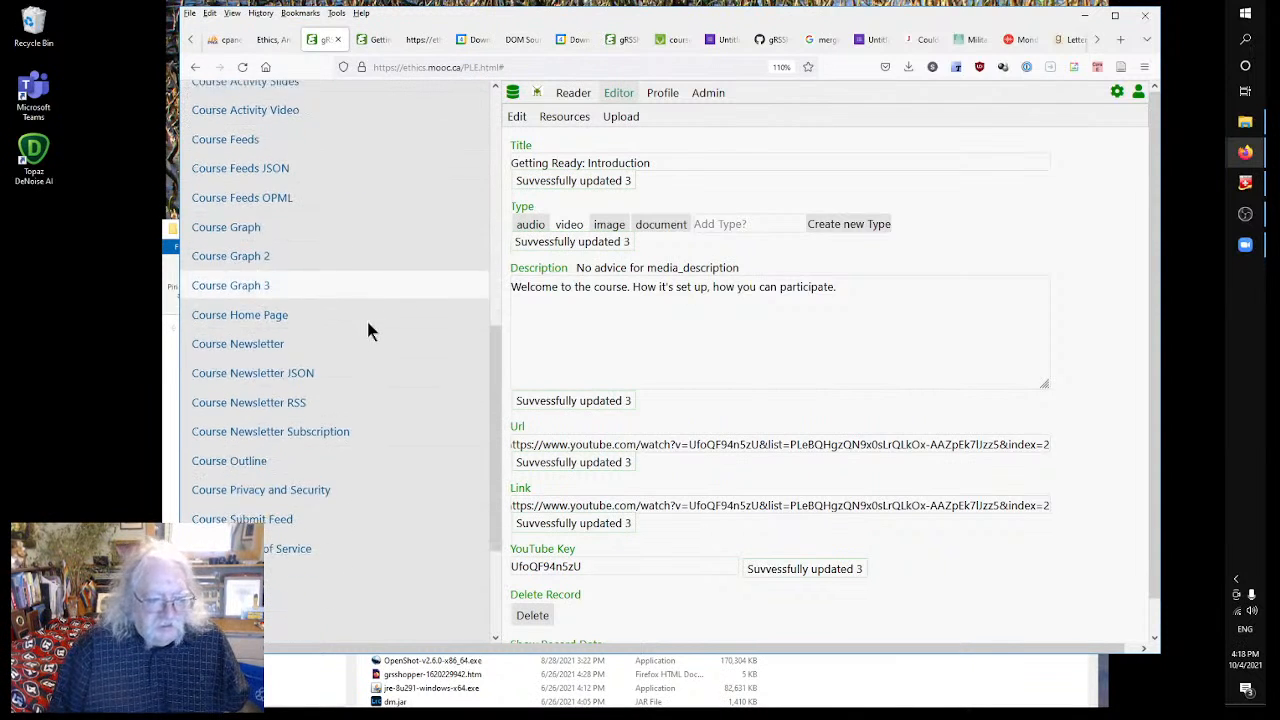
{"action": "left_click", "coordinate": [250, 338]}
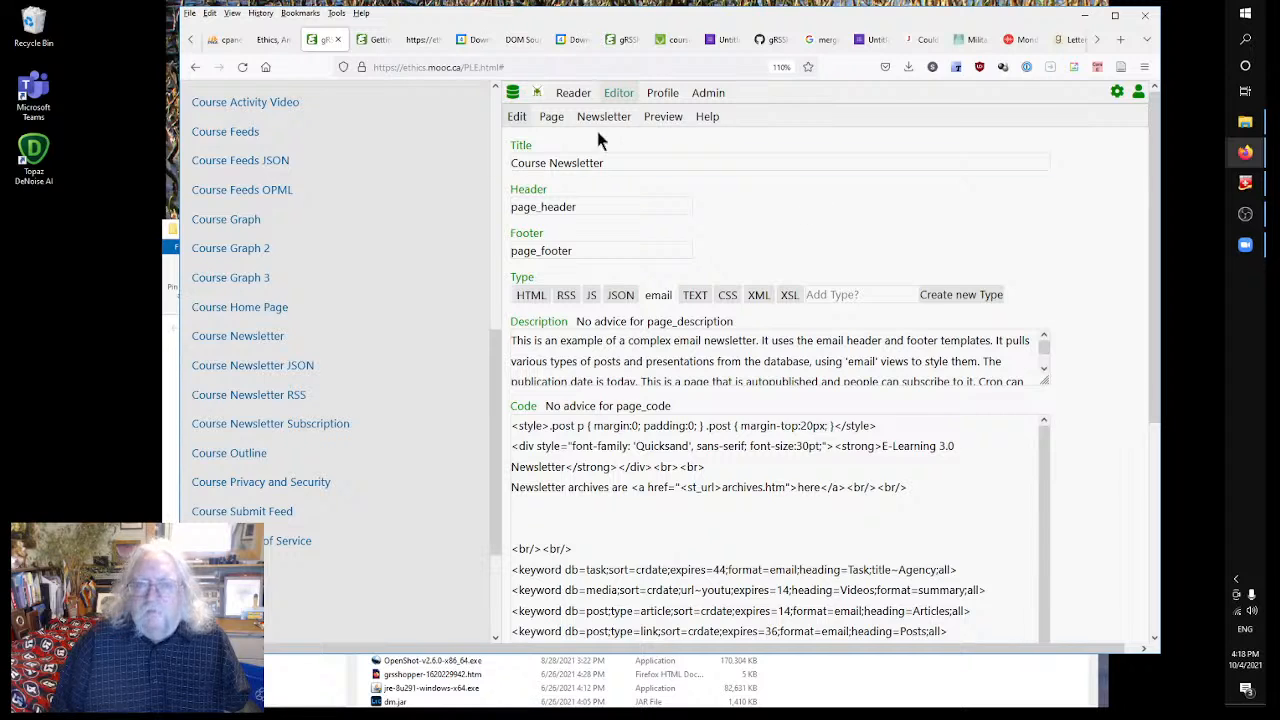
{"action": "left_click", "coordinate": [552, 118]}
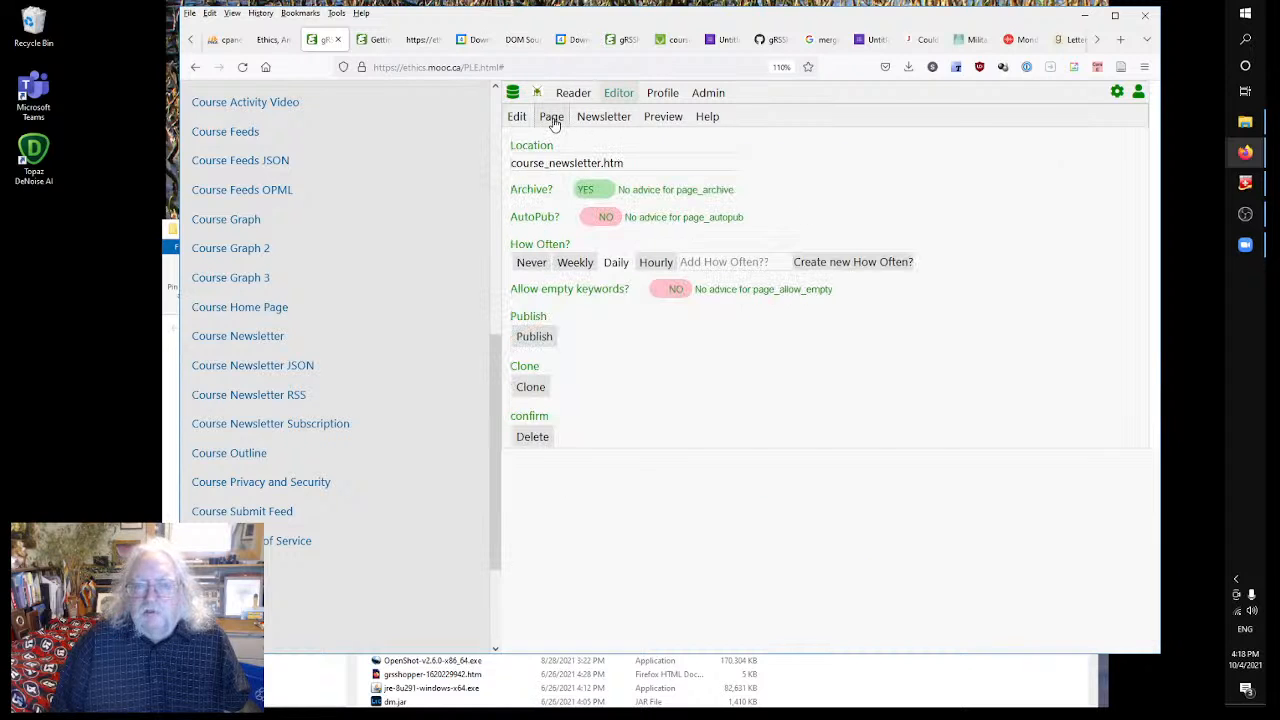
{"action": "left_click", "coordinate": [529, 340]}
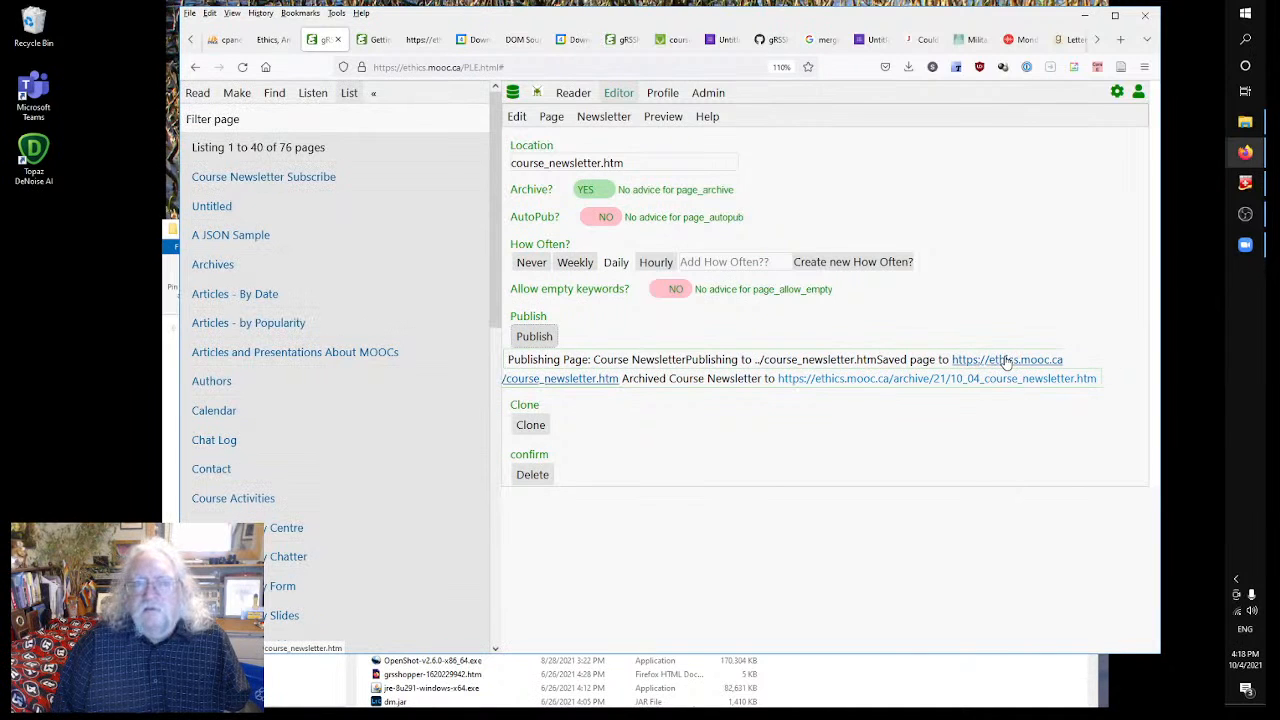
- Open the published course_newsletter.htm in a new browser tab and check its Videos section
{"action": "right_click", "coordinate": [1006, 362]}
{"action": "left_click", "coordinate": [1029, 368]}
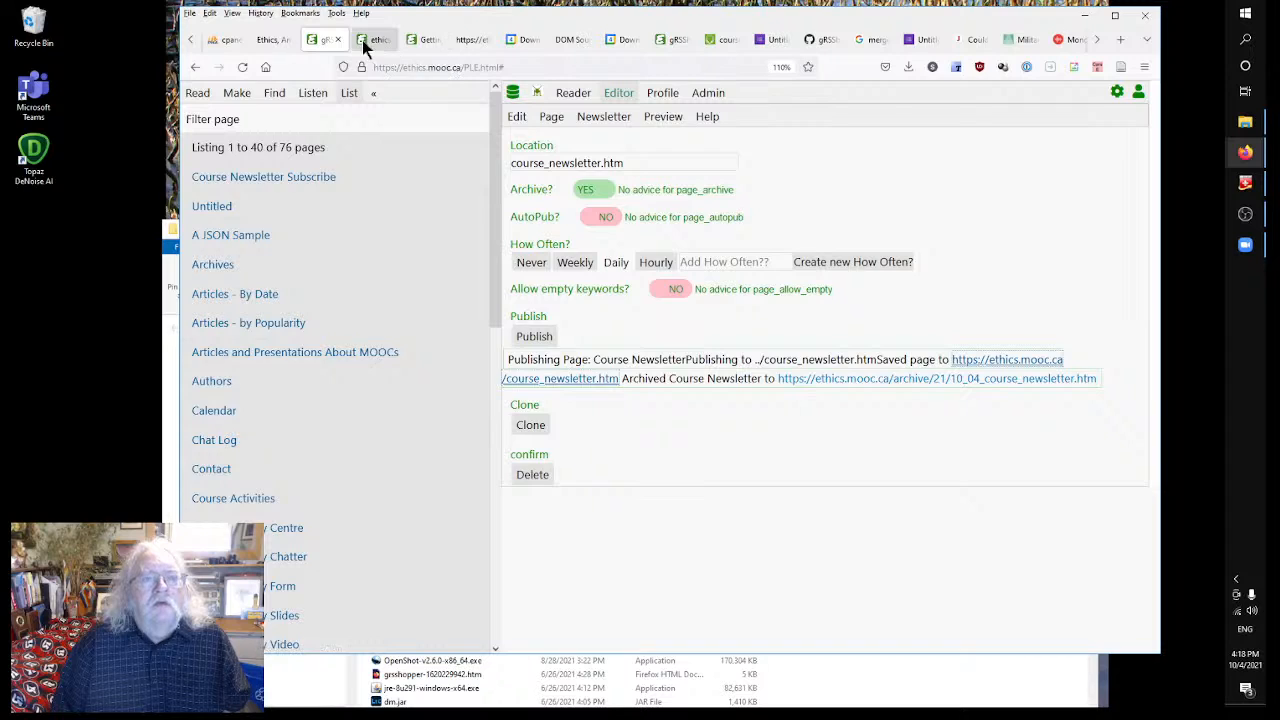
{"action": "left_click", "coordinate": [370, 40]}
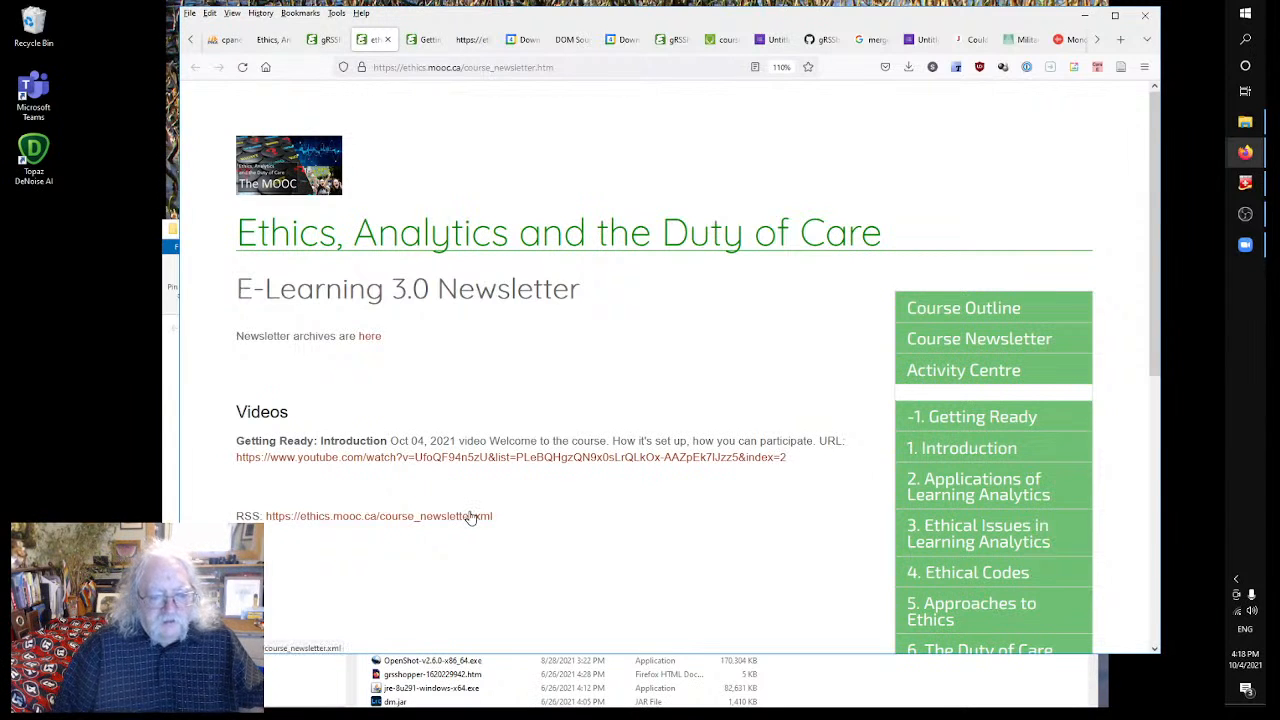
- Return to the gRSShopper editor, open the Course Newsletter RSS page record and publish it to course_newsletter.xml
{"action": "left_click", "coordinate": [323, 42]}
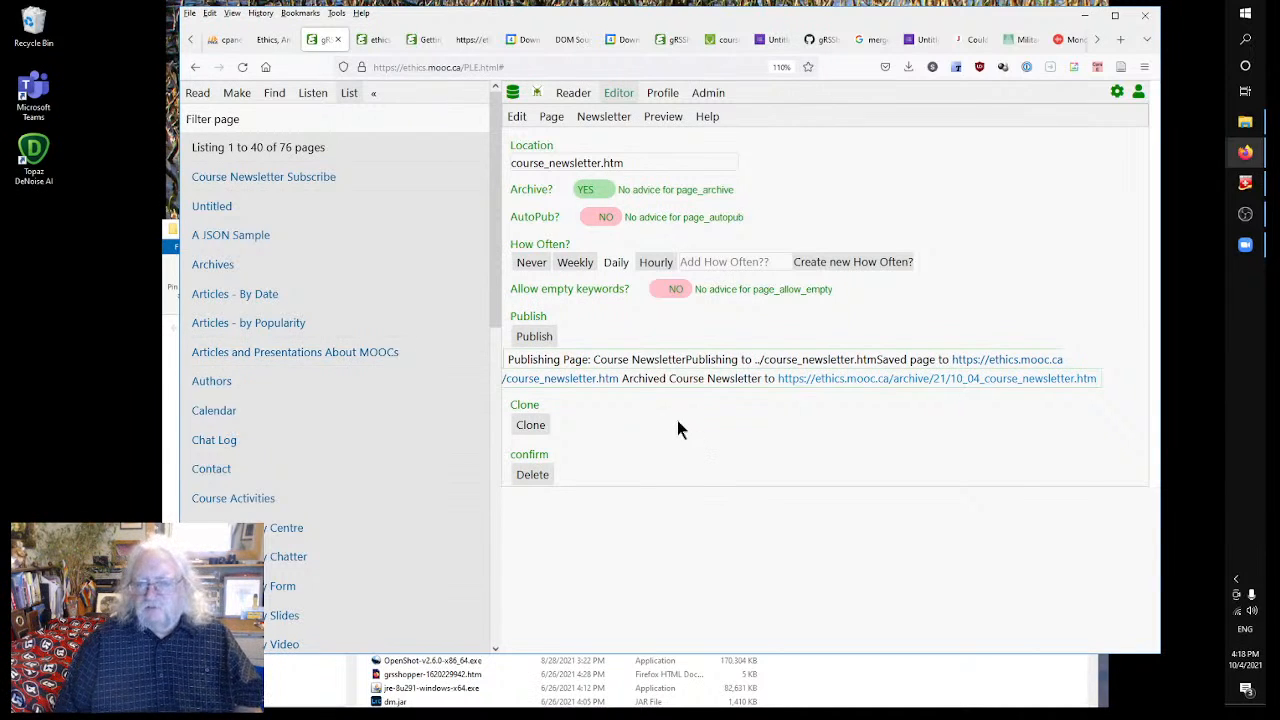
{"action": "scroll", "coordinate": [394, 418], "scroll_direction": "down", "scroll_amount": 5}
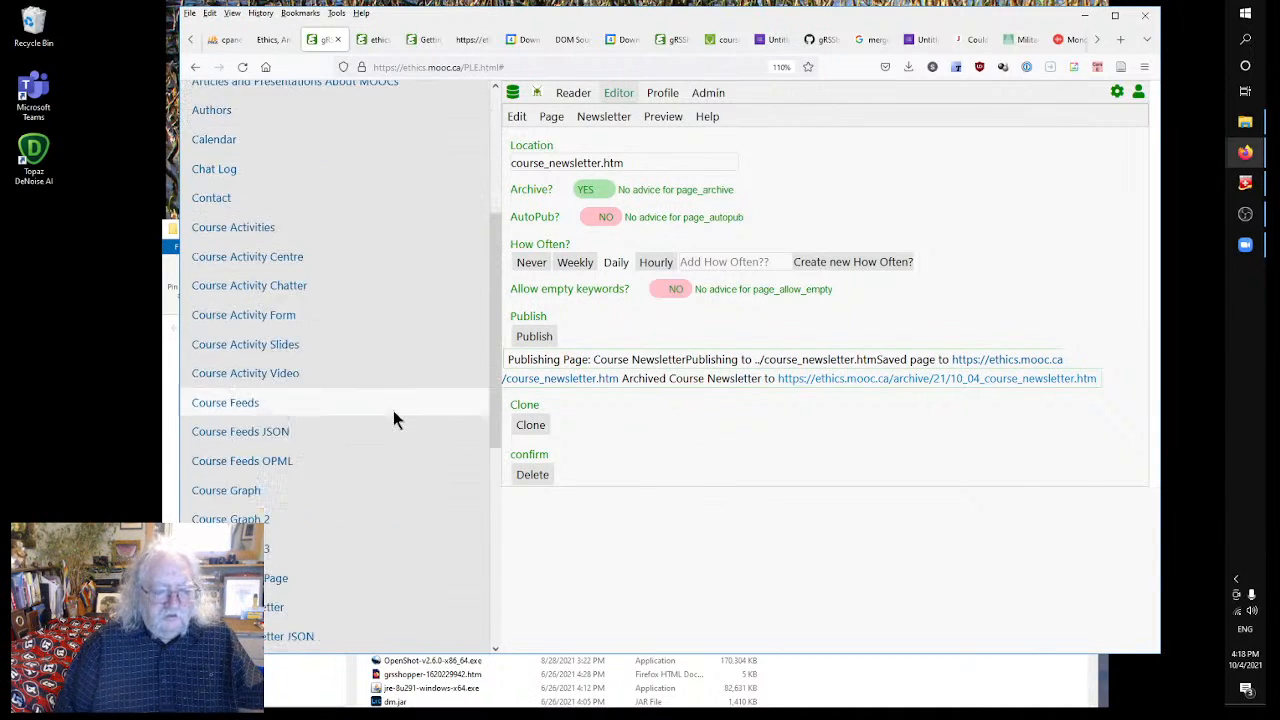
{"action": "left_click", "coordinate": [250, 395]}
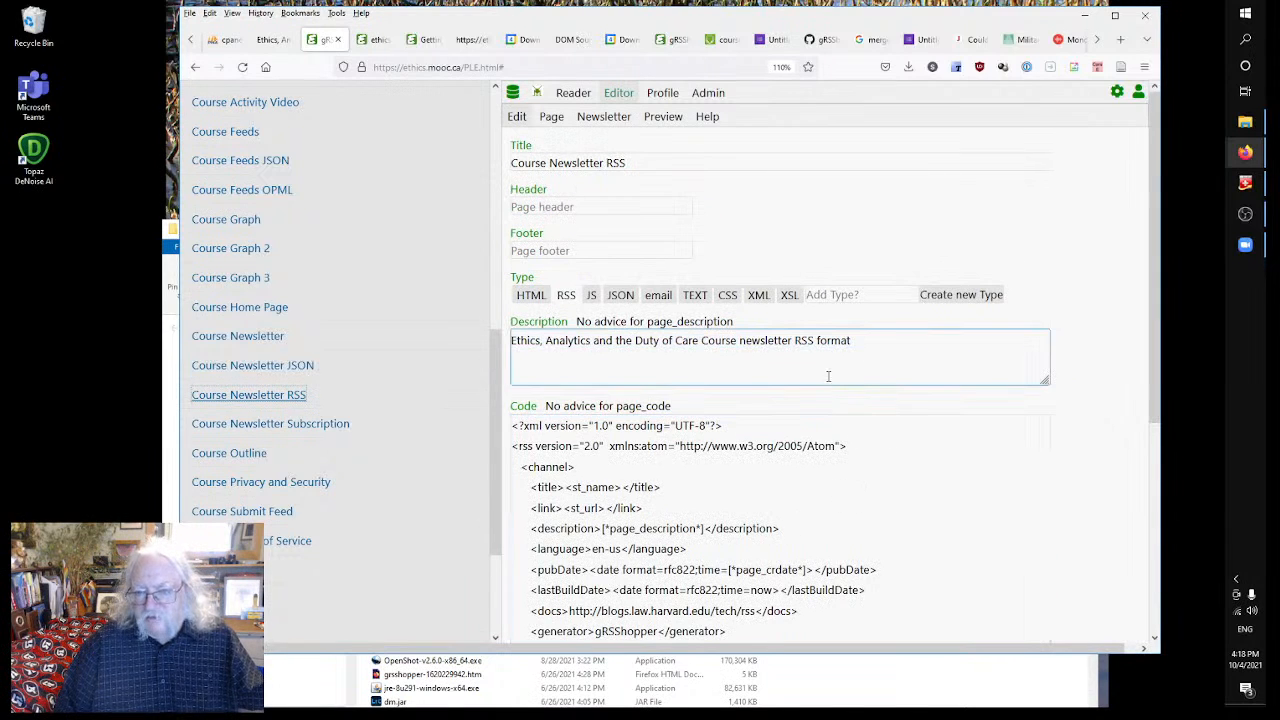
{"action": "left_click", "coordinate": [918, 237]}
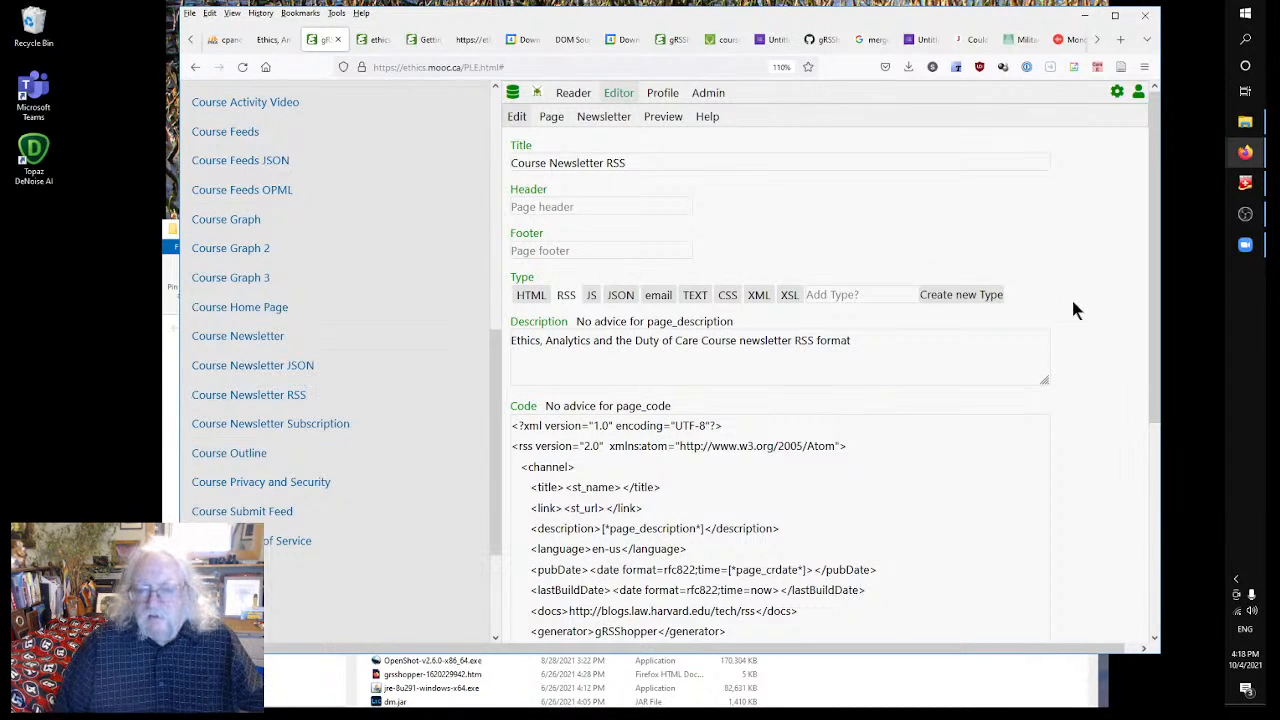
{"action": "scroll", "coordinate": [1072, 345], "scroll_direction": "down", "scroll_amount": 1}
{"action": "scroll", "coordinate": [943, 277], "scroll_direction": "up", "scroll_amount": 1}
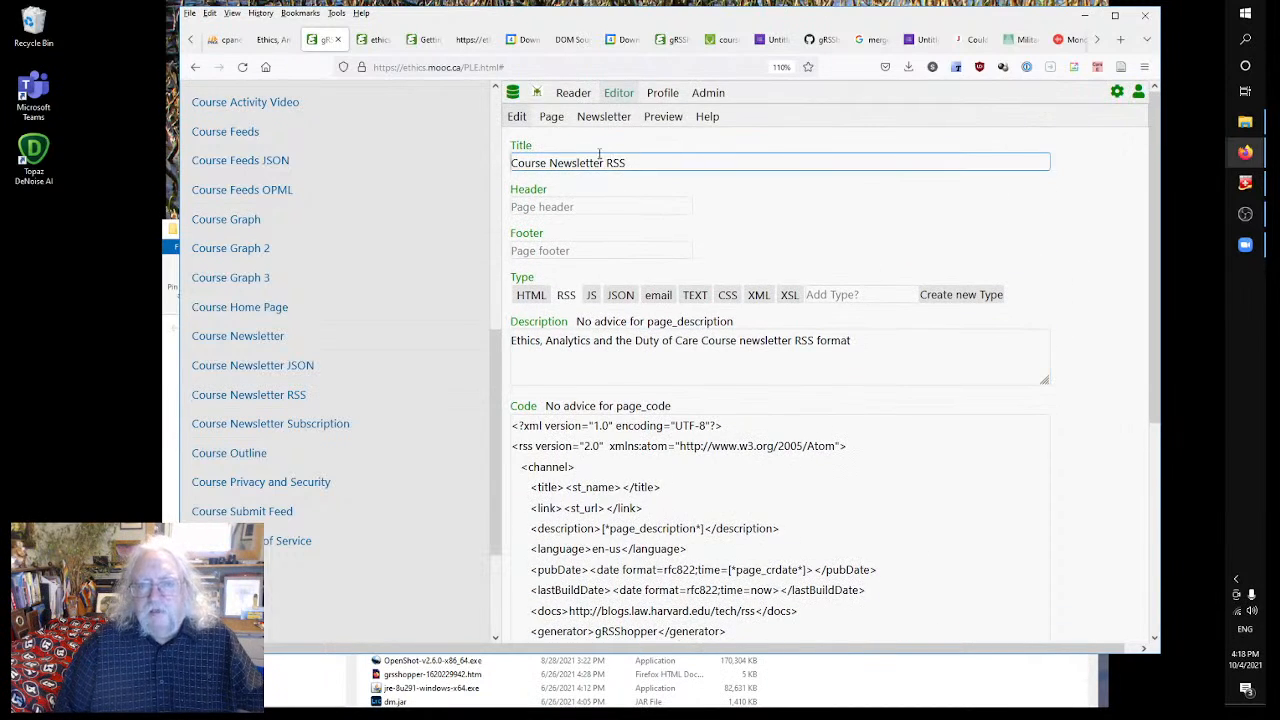
{"action": "left_click", "coordinate": [550, 117]}
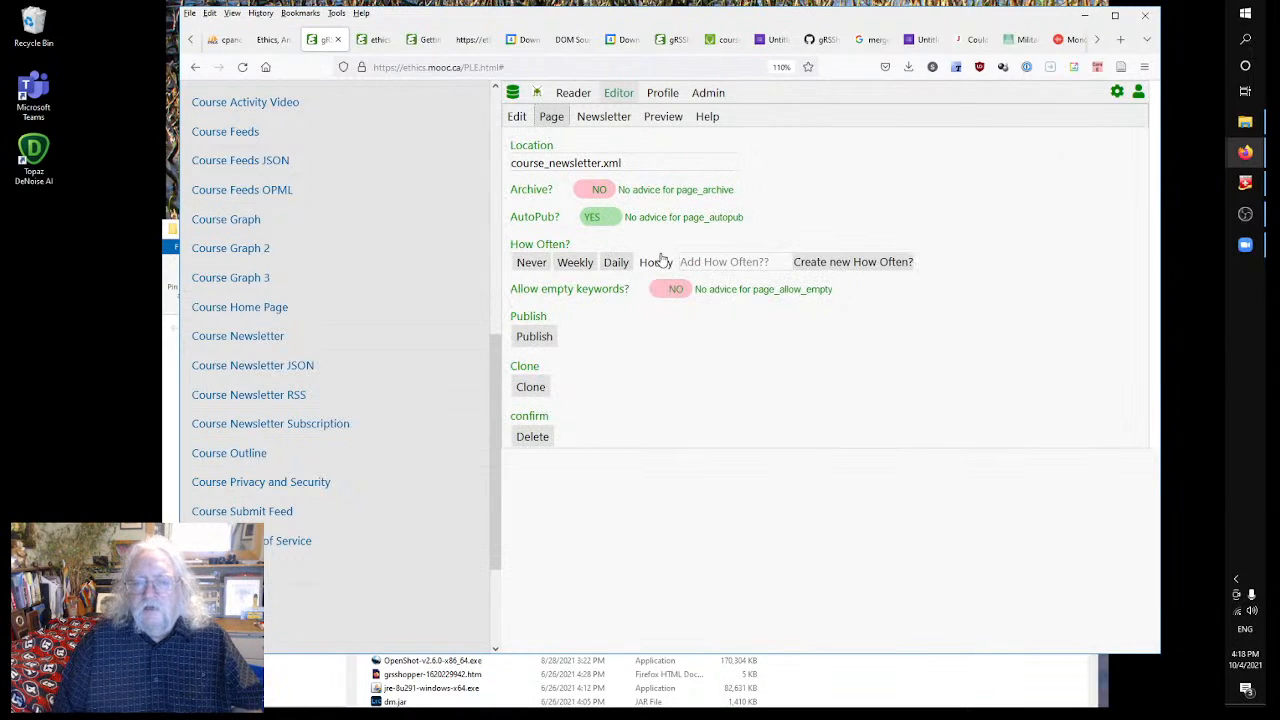
{"action": "left_click", "coordinate": [537, 336]}
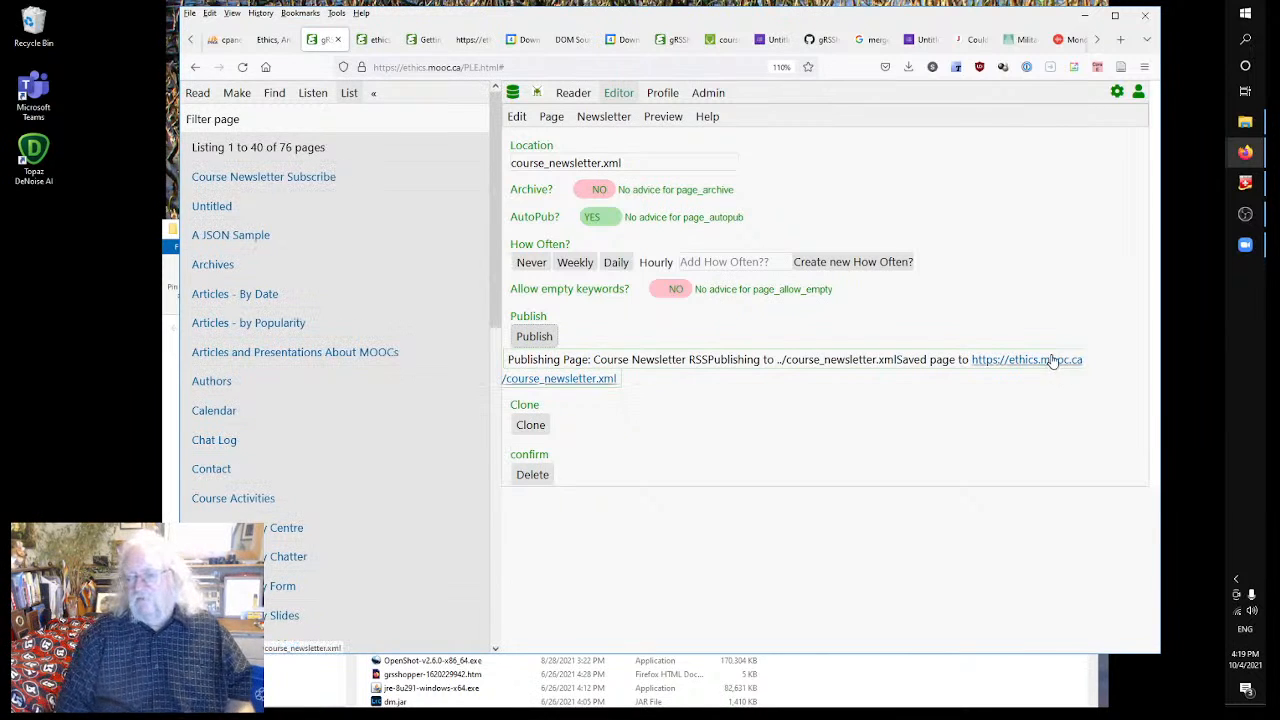
- Open the published course_newsletter.xml feed in a new browser tab and examine its items, starting with Getting Ready: Introduction
{"action": "right_click", "coordinate": [1052, 361]}
{"action": "left_click", "coordinate": [1066, 369]}
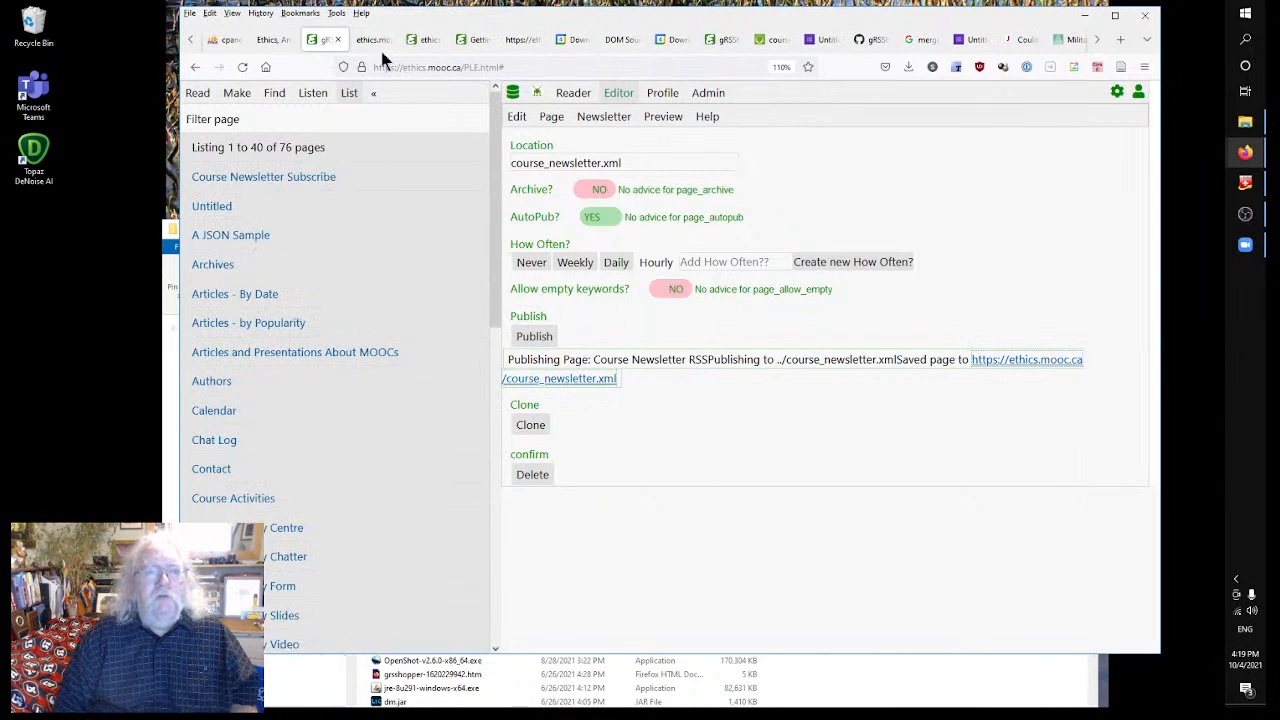
{"action": "left_click", "coordinate": [372, 44]}
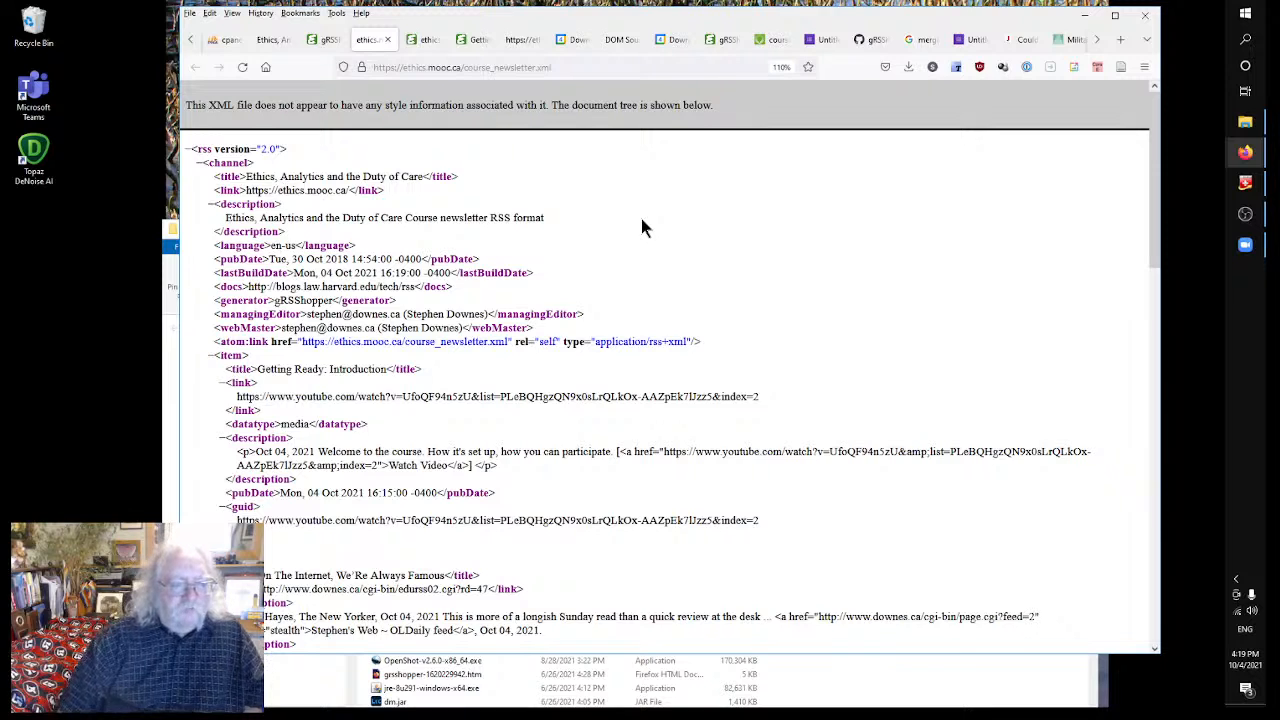
{"action": "scroll", "coordinate": [450, 300], "scroll_direction": "down", "scroll_amount": 3}
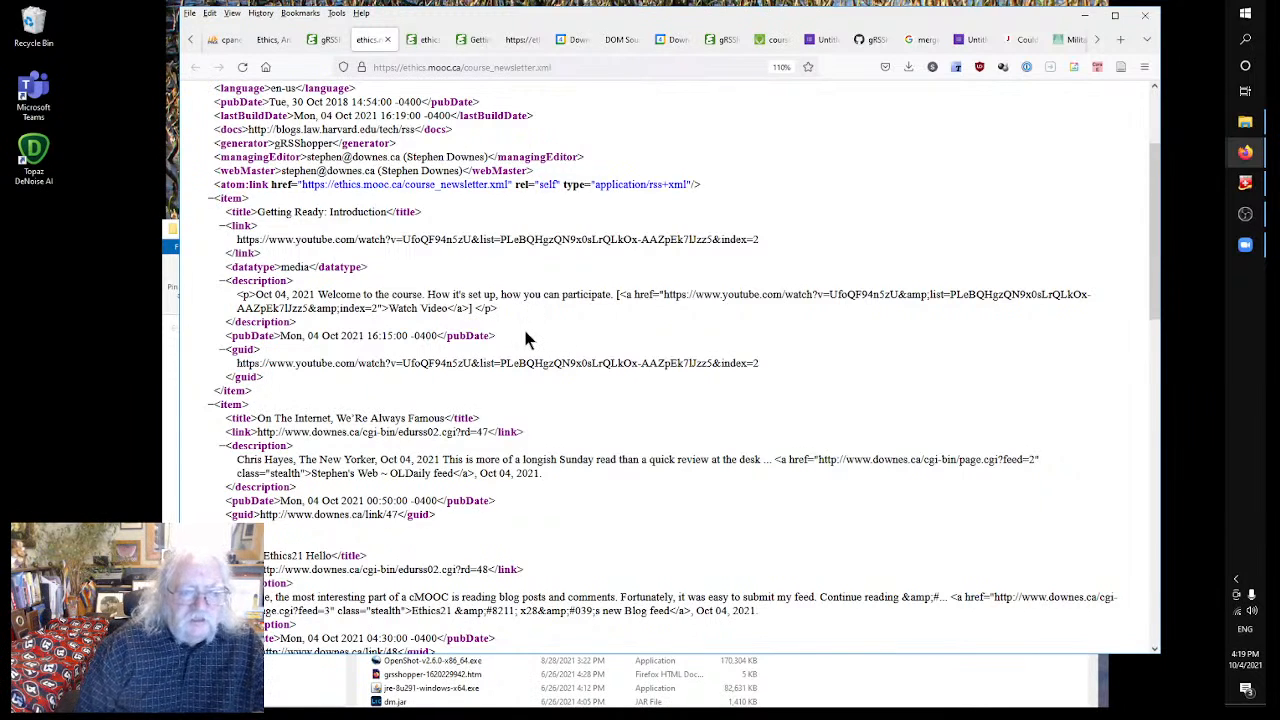
{"action": "scroll", "coordinate": [526, 337], "scroll_direction": "down", "scroll_amount": 1}
{"action": "left_click", "coordinate": [838, 277]}
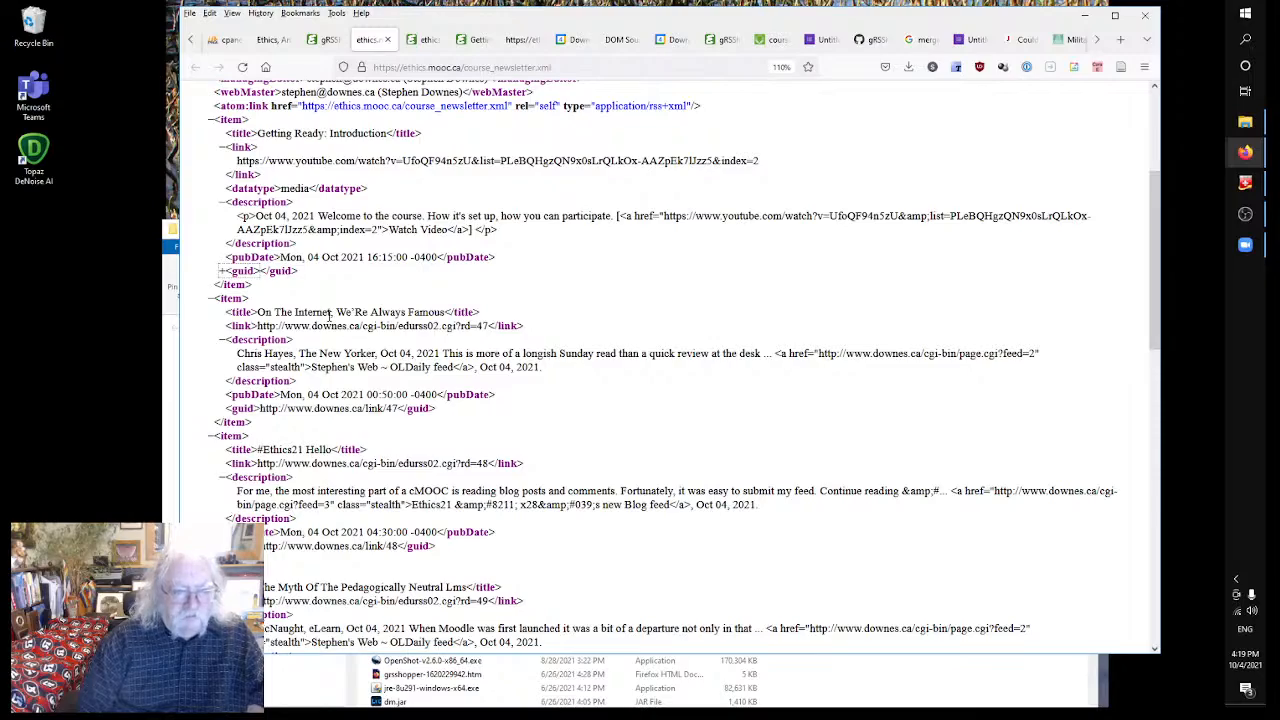
{"action": "scroll", "coordinate": [518, 338], "scroll_direction": "down", "scroll_amount": 1}
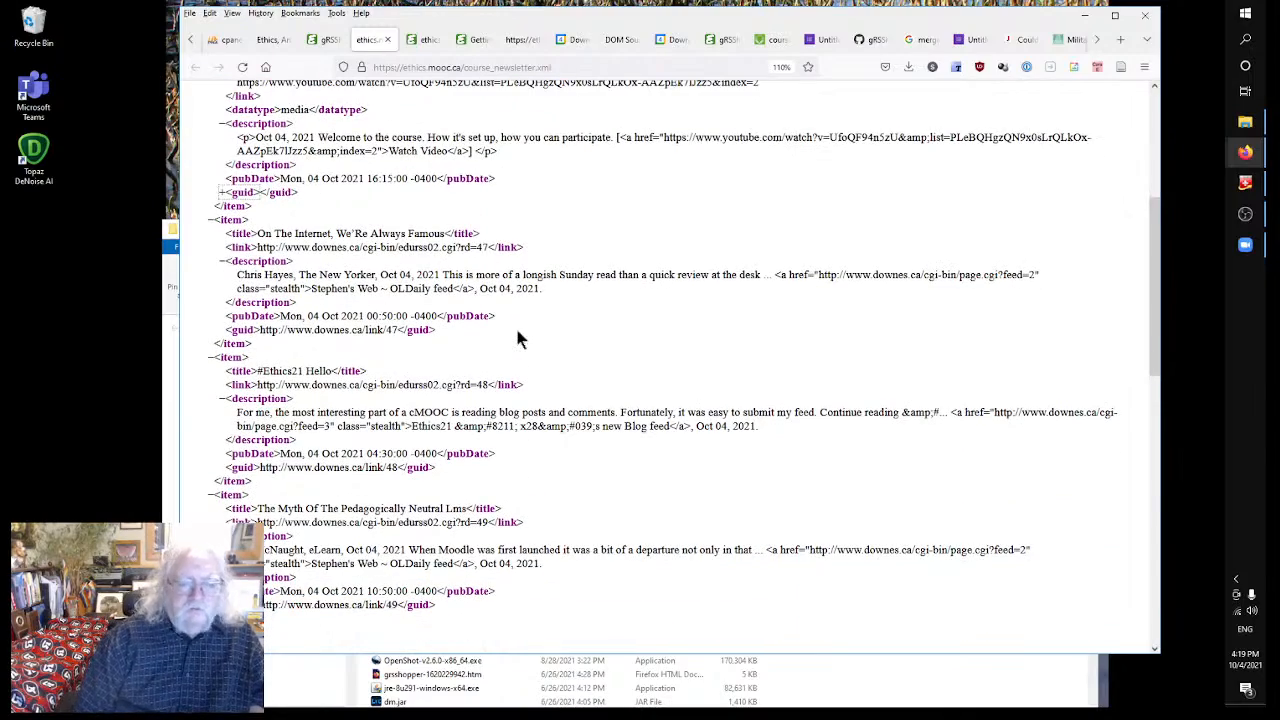
- Read through the remaining items of the course_newsletter.xml feed down to its last entry and return to the channel header
{"action": "scroll", "coordinate": [518, 338], "scroll_direction": "up", "scroll_amount": 4}
{"action": "scroll", "coordinate": [518, 336], "scroll_direction": "down", "scroll_amount": 7}
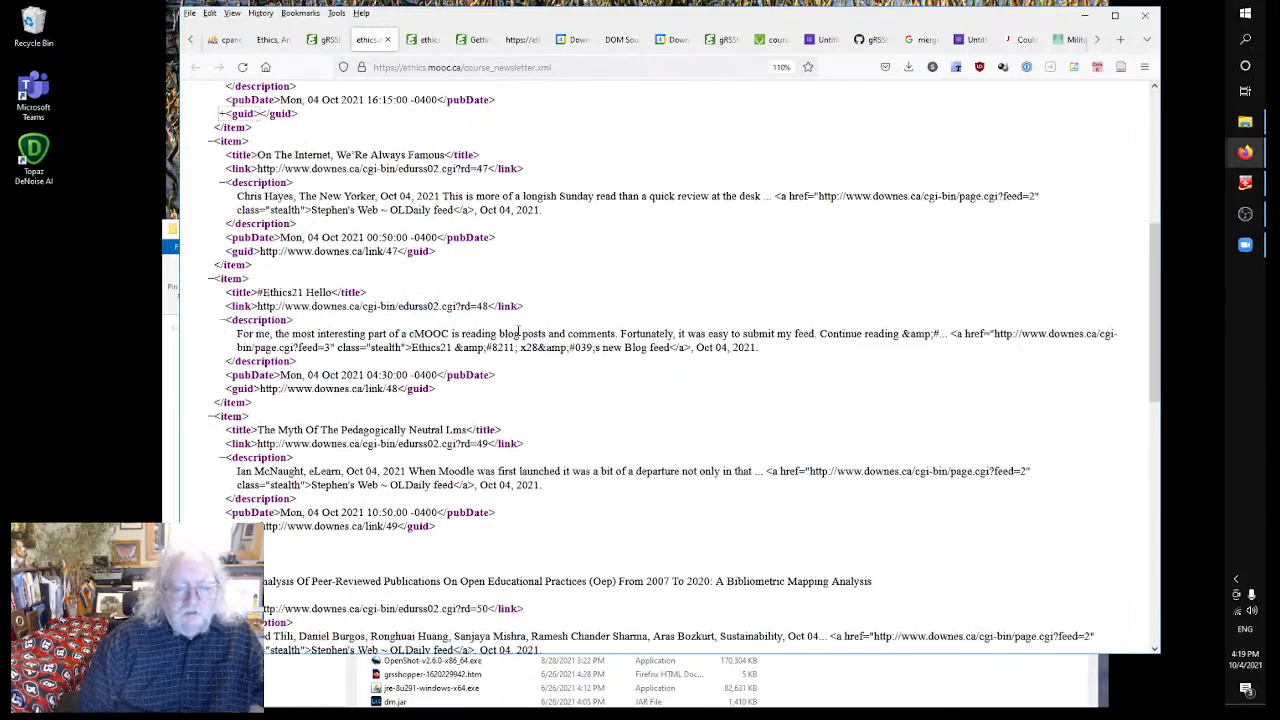
{"action": "scroll", "coordinate": [535, 378], "scroll_direction": "down", "scroll_amount": 5}
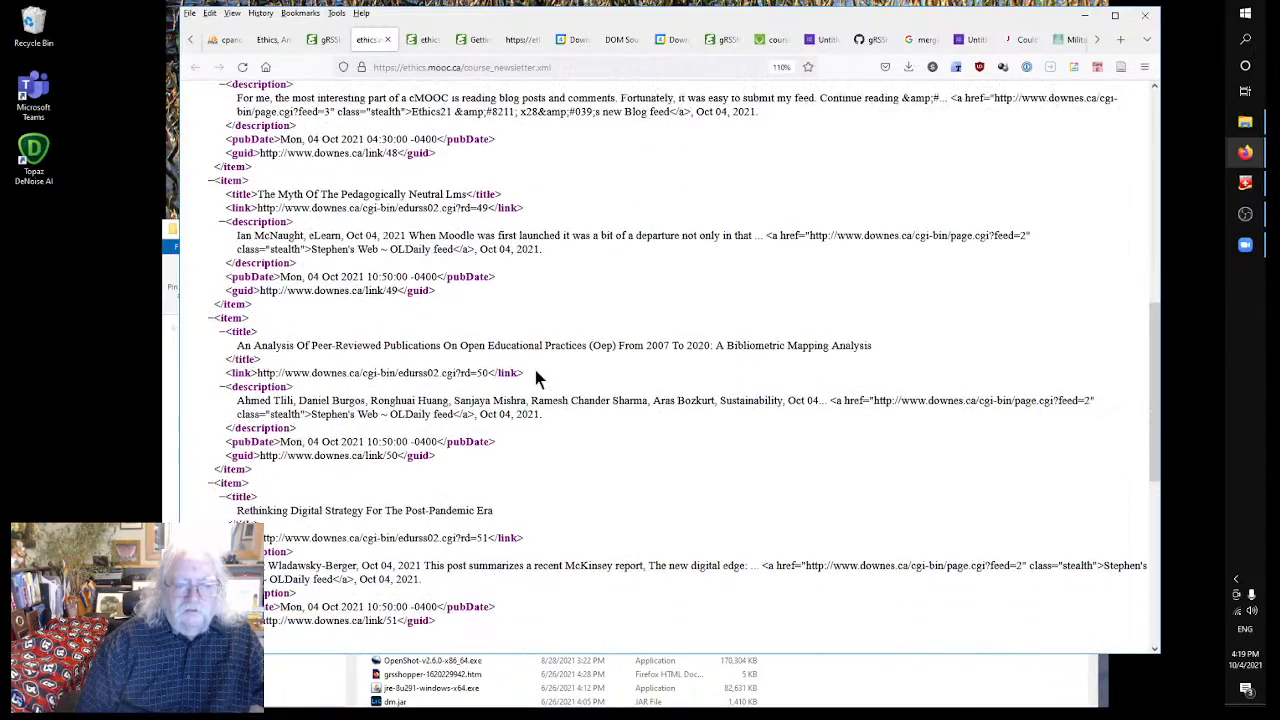
{"action": "scroll", "coordinate": [525, 364], "scroll_direction": "down", "scroll_amount": 3}
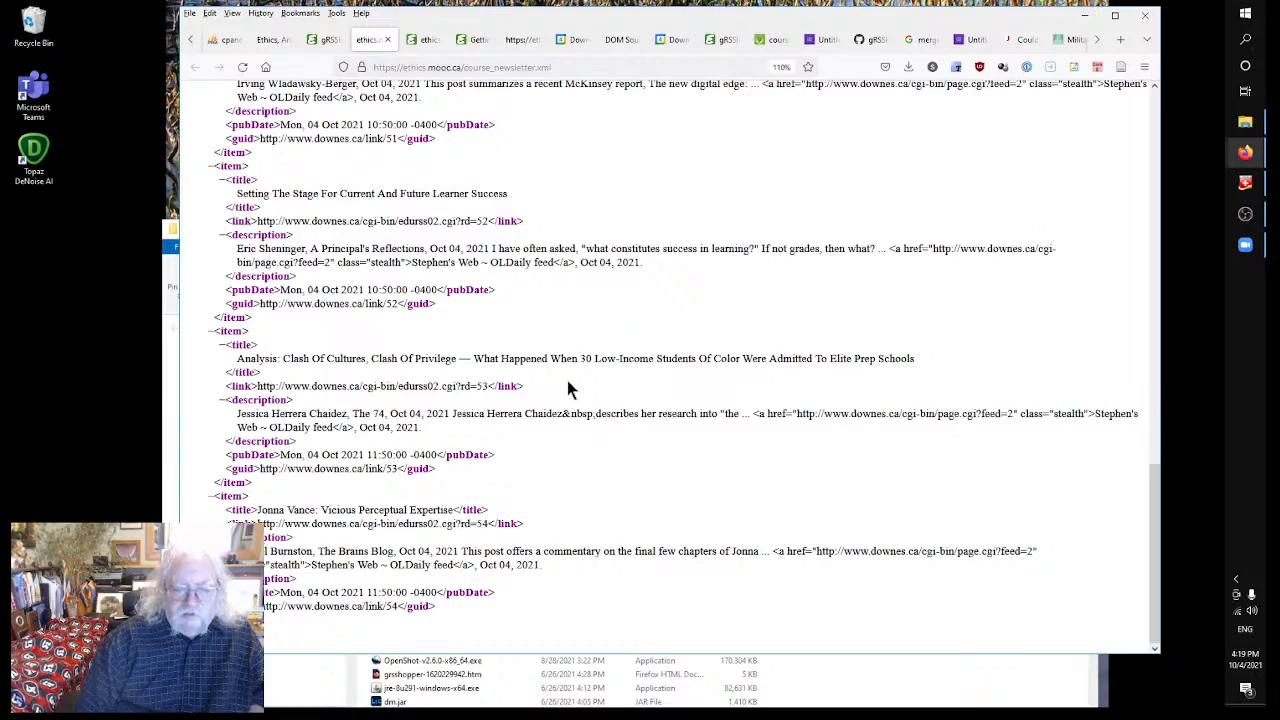
{"action": "scroll", "coordinate": [567, 380], "scroll_direction": "up", "scroll_amount": 18}
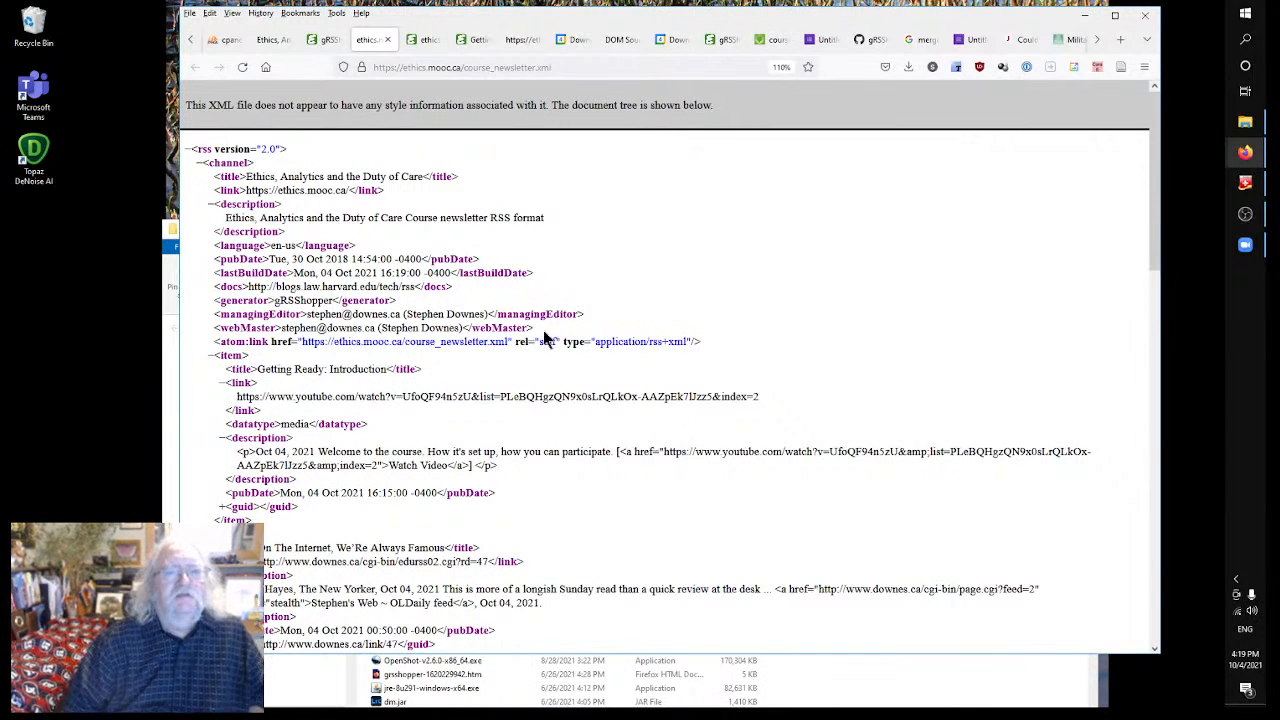
- Return to the gRSShopper editor, list the post records and show their filter options
{"action": "left_click", "coordinate": [318, 42]}
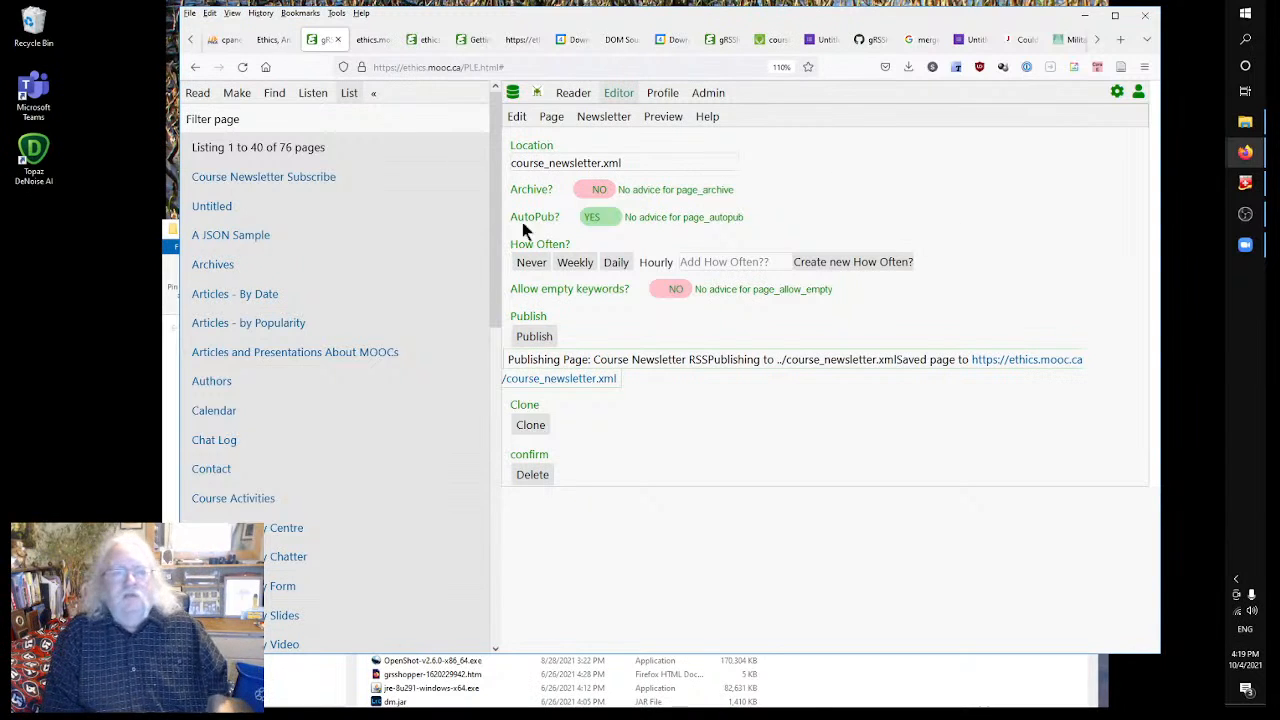
{"action": "left_click", "coordinate": [237, 92]}
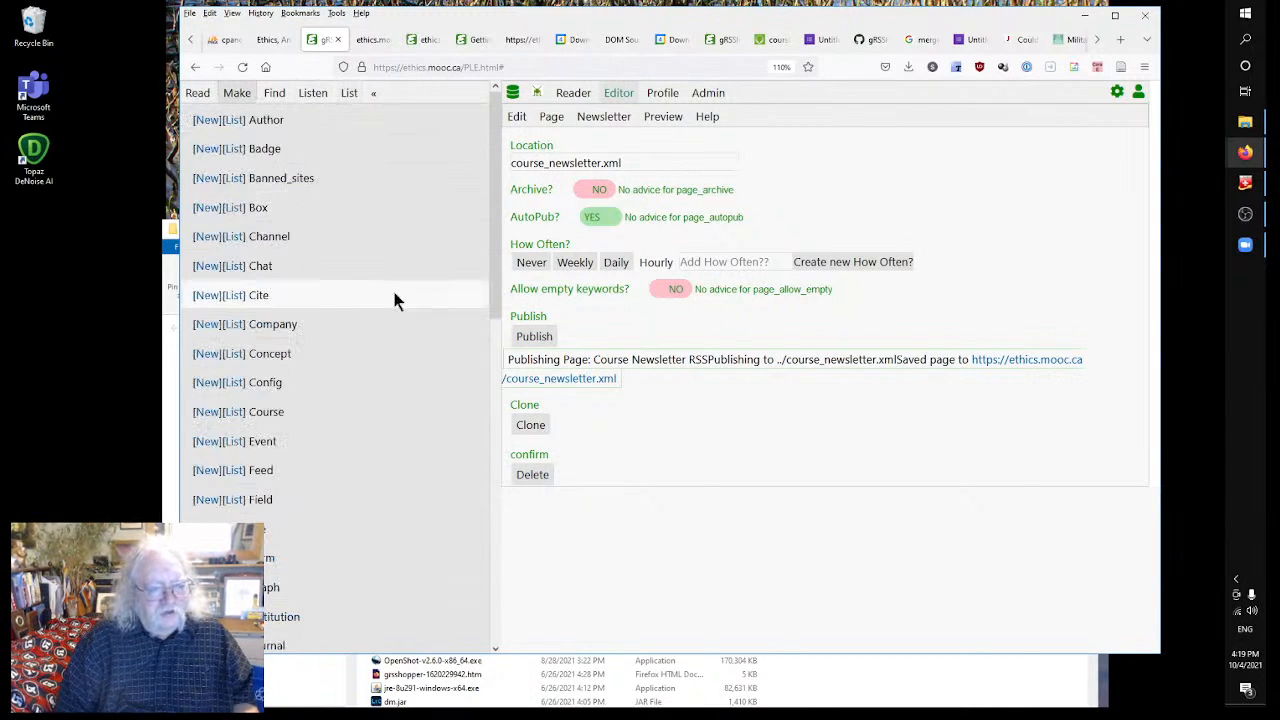
{"action": "scroll", "coordinate": [333, 430], "scroll_direction": "down", "scroll_amount": 3}
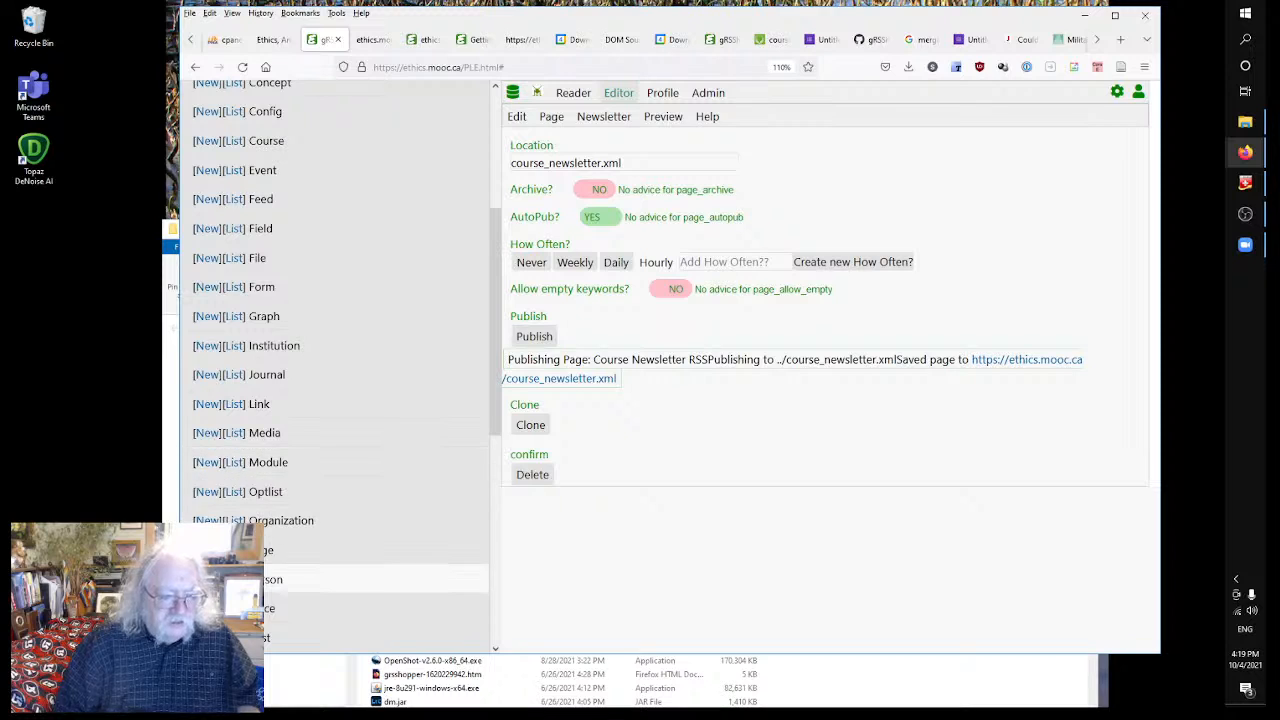
{"action": "scroll", "coordinate": [267, 573], "scroll_direction": "down", "scroll_amount": 1}
{"action": "left_click", "coordinate": [234, 547]}
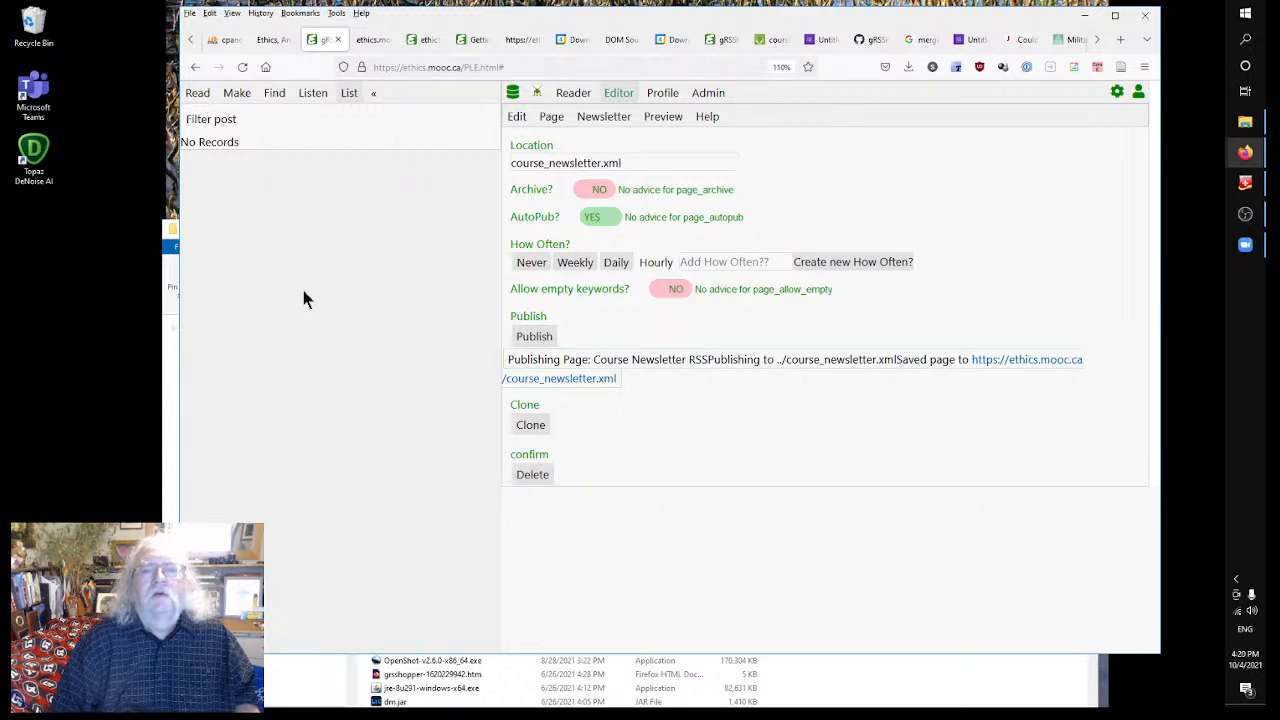
{"action": "left_click", "coordinate": [225, 121]}
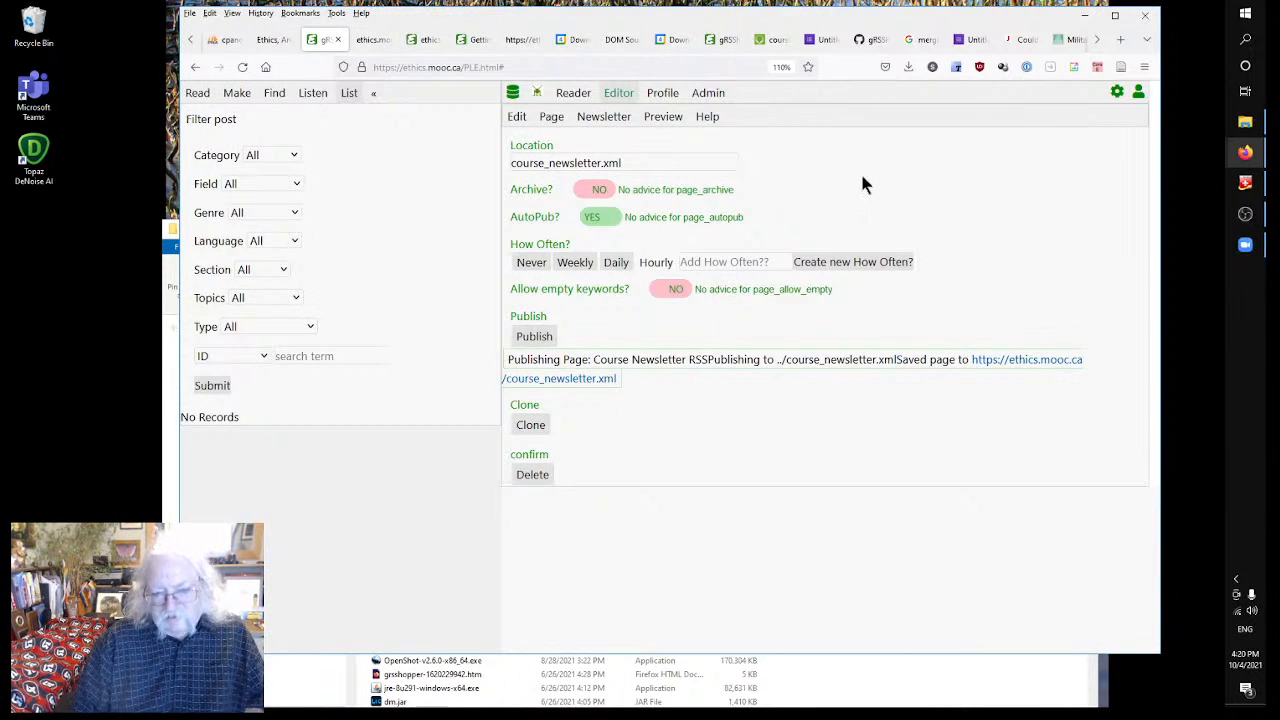
- List the link records and look through the harvested links, ending back at the newest entries
{"action": "left_click", "coordinate": [232, 92]}
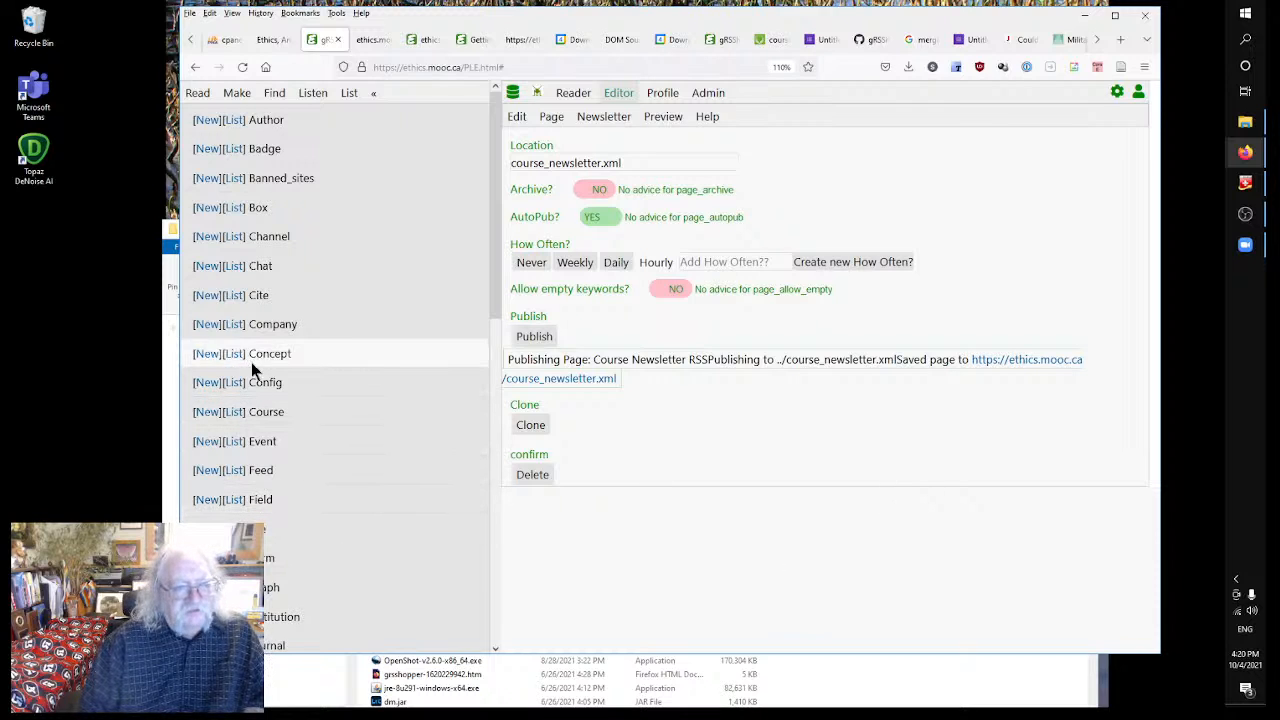
{"action": "scroll", "coordinate": [268, 373], "scroll_direction": "down", "scroll_amount": 3}
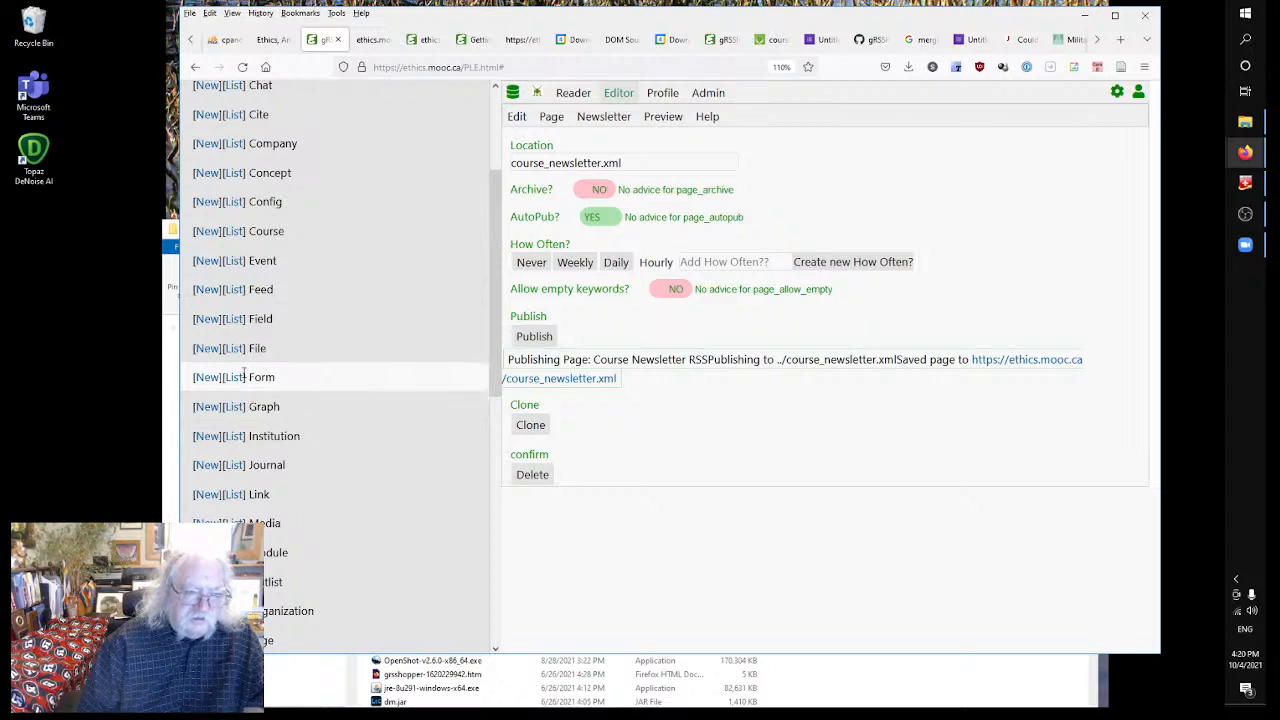
{"action": "left_click", "coordinate": [273, 495]}
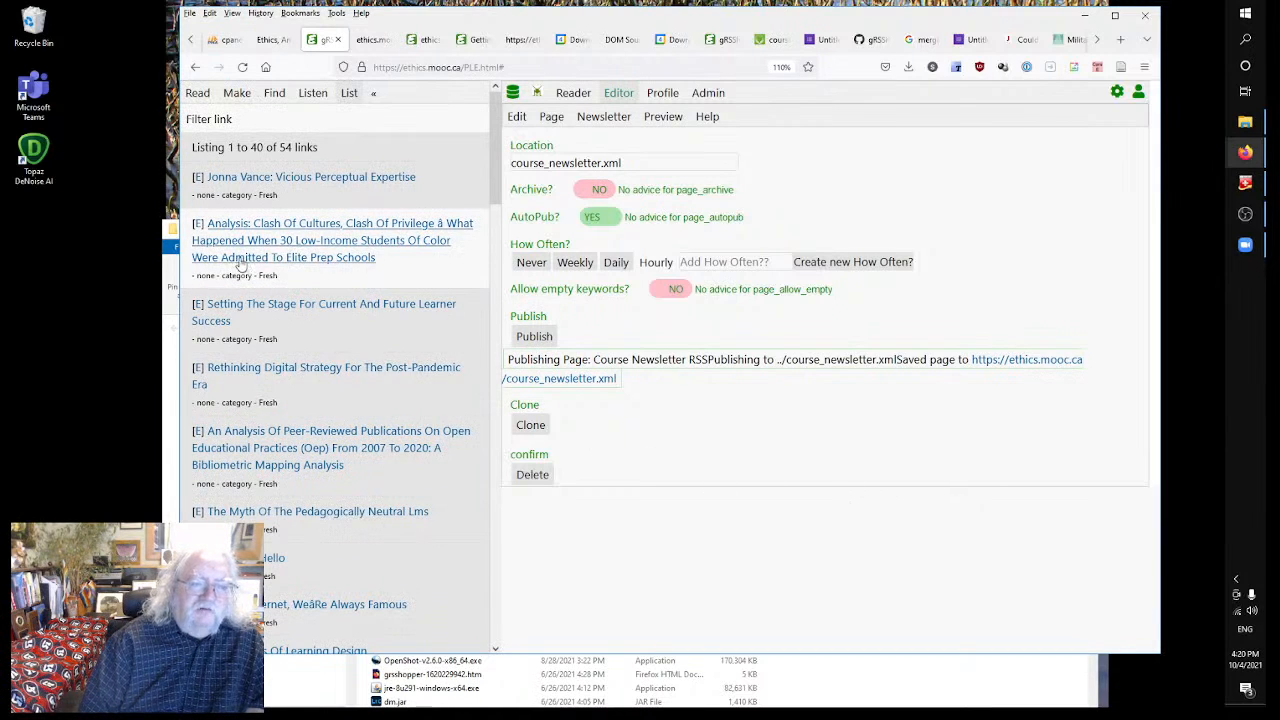
{"action": "scroll", "coordinate": [364, 486], "scroll_direction": "down", "scroll_amount": 5}
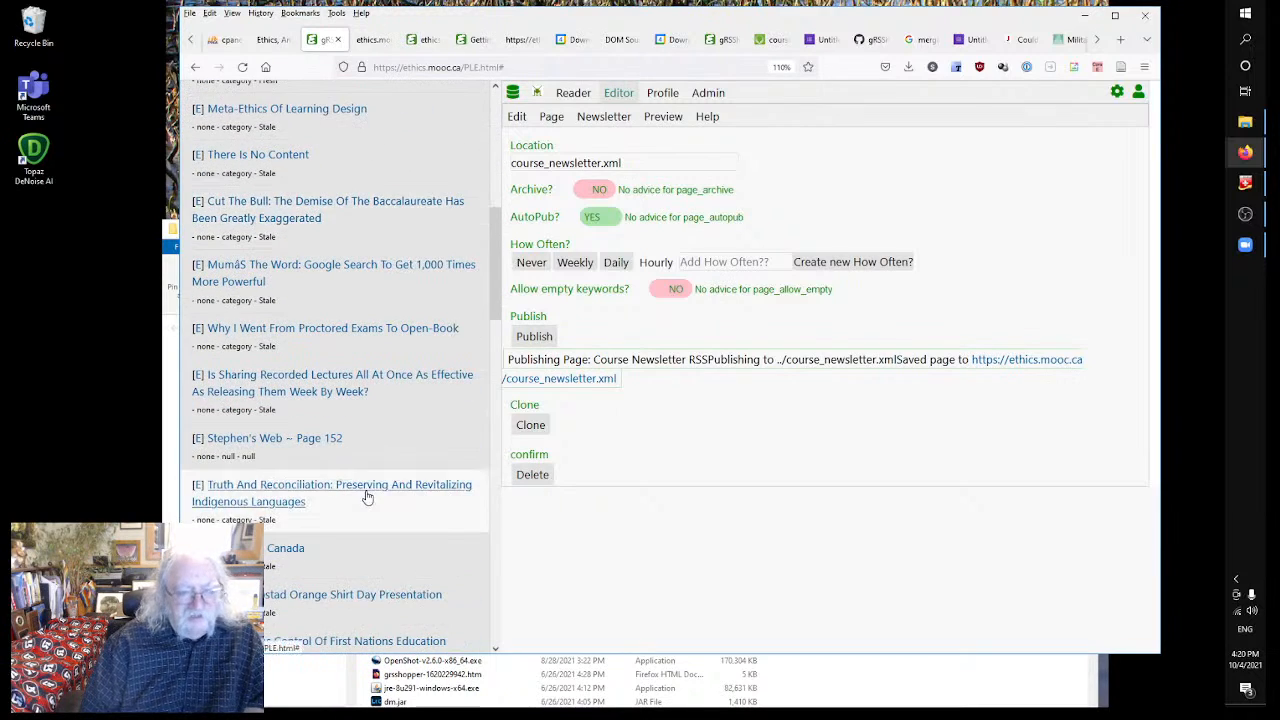
{"action": "scroll", "coordinate": [367, 497], "scroll_direction": "down", "scroll_amount": 14}
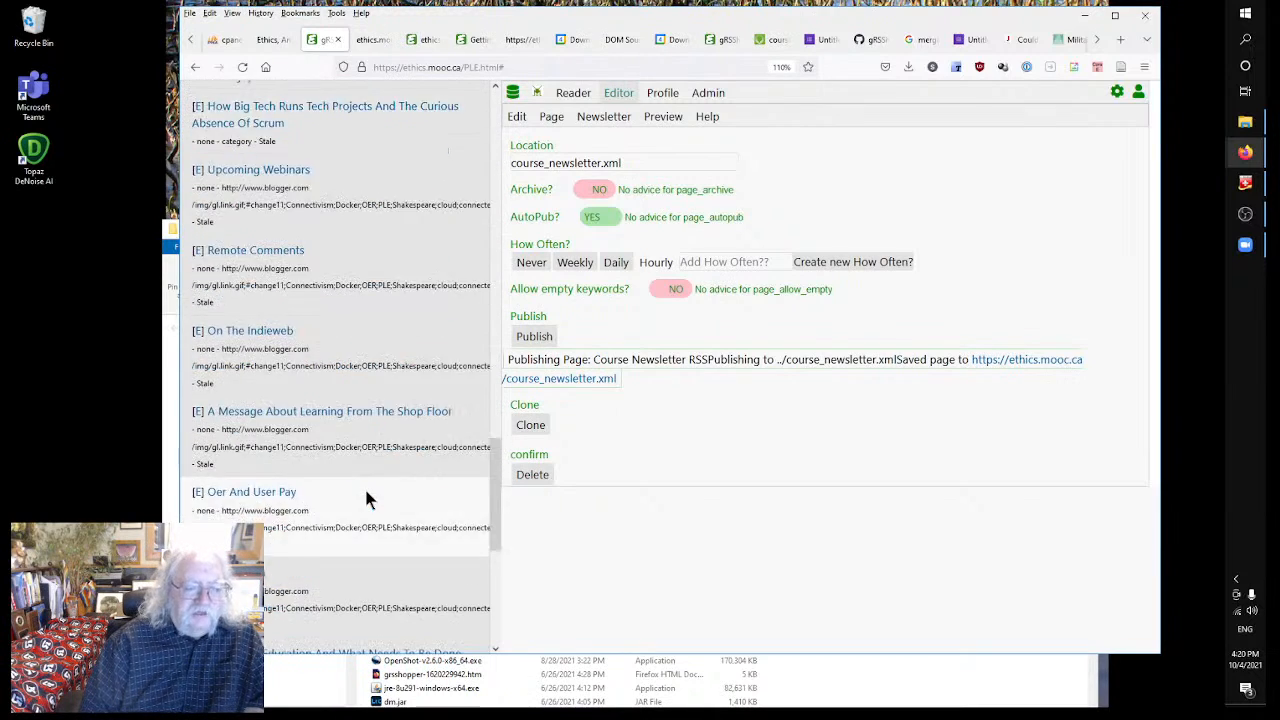
{"action": "scroll", "coordinate": [415, 546], "scroll_direction": "down", "scroll_amount": 10}
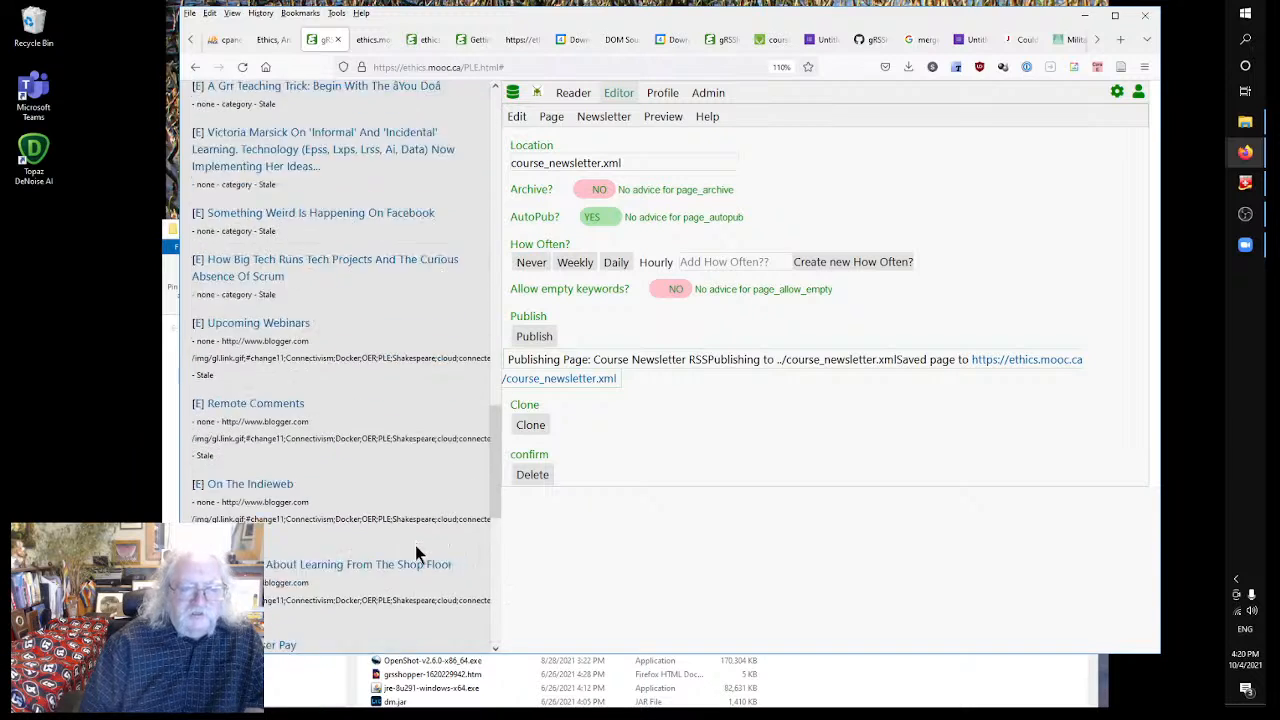
{"action": "scroll", "coordinate": [414, 539], "scroll_direction": "up", "scroll_amount": 20}
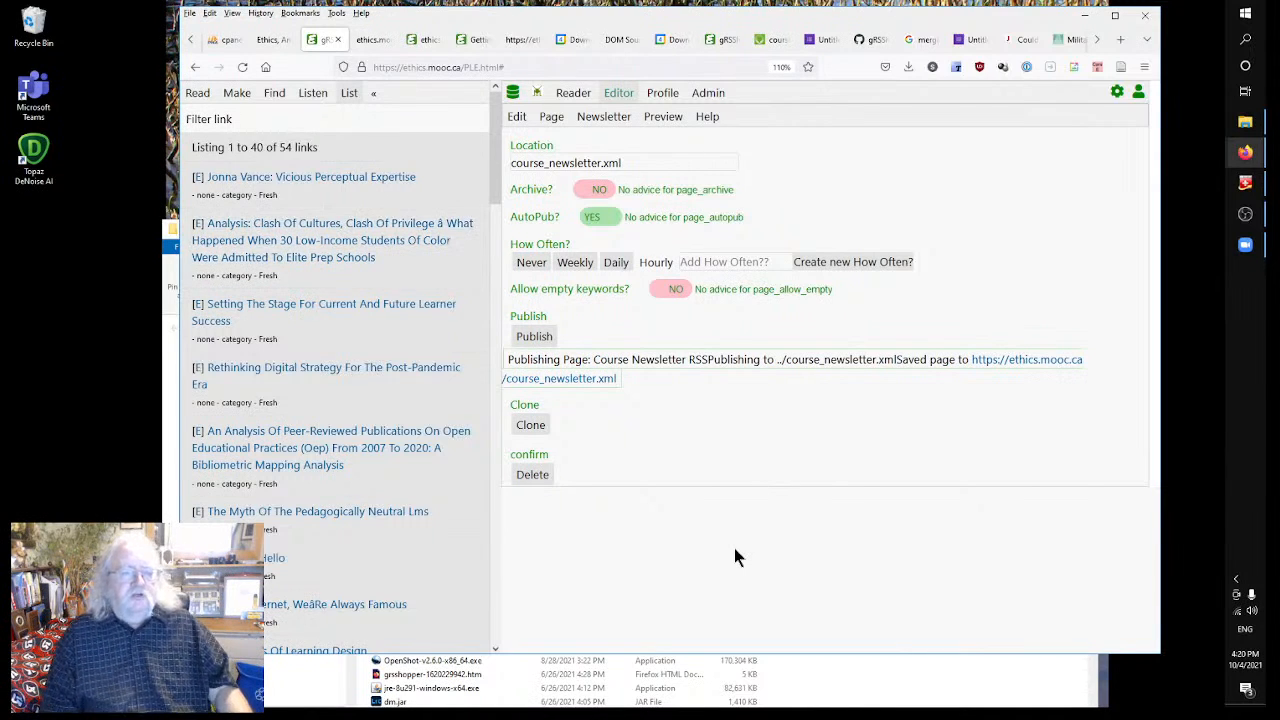
- Open the Vicious Perceptual Expertise link record for editing and delete it
{"action": "left_click", "coordinate": [333, 178]}
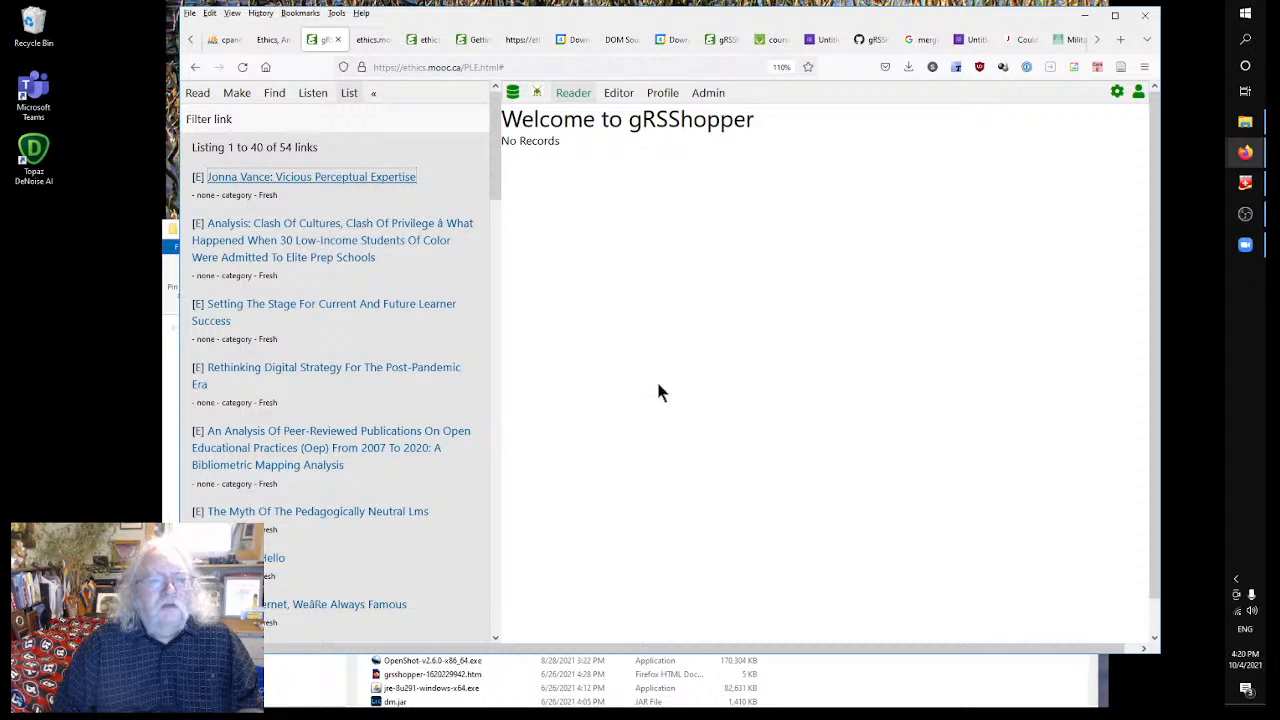
{"action": "left_click", "coordinate": [197, 179]}
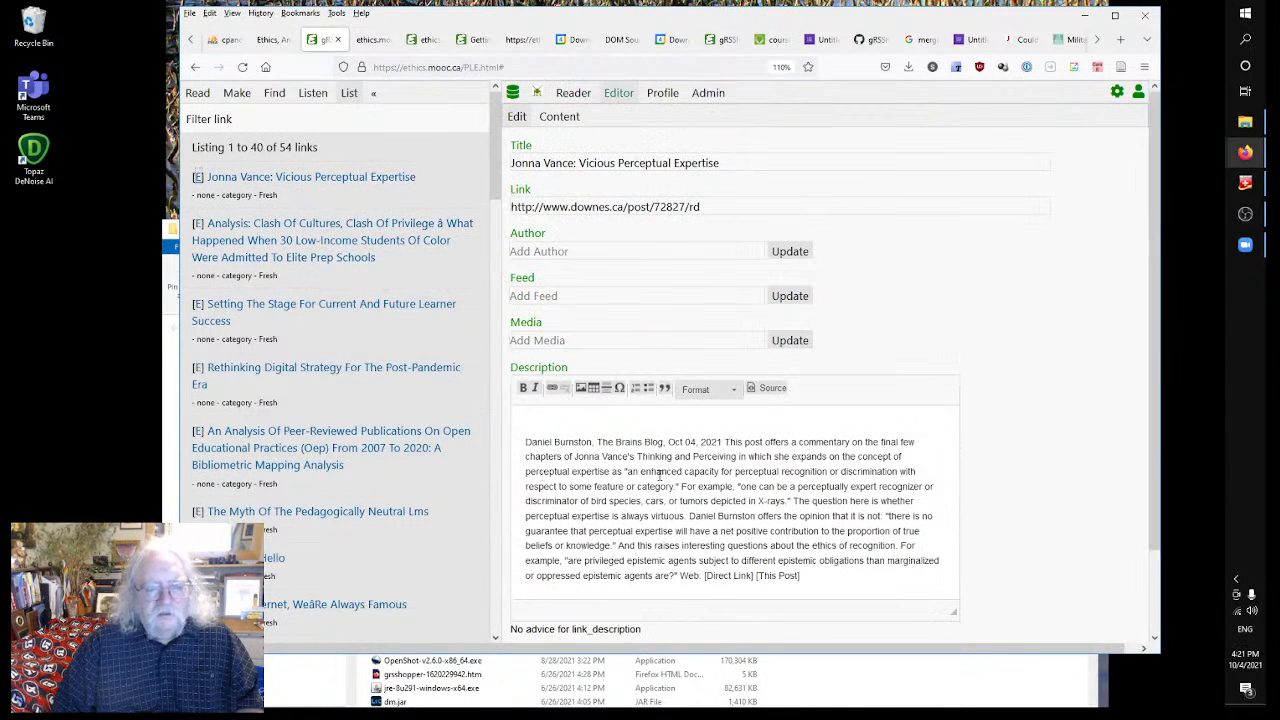
{"action": "scroll", "coordinate": [1025, 492], "scroll_direction": "down", "scroll_amount": 2}
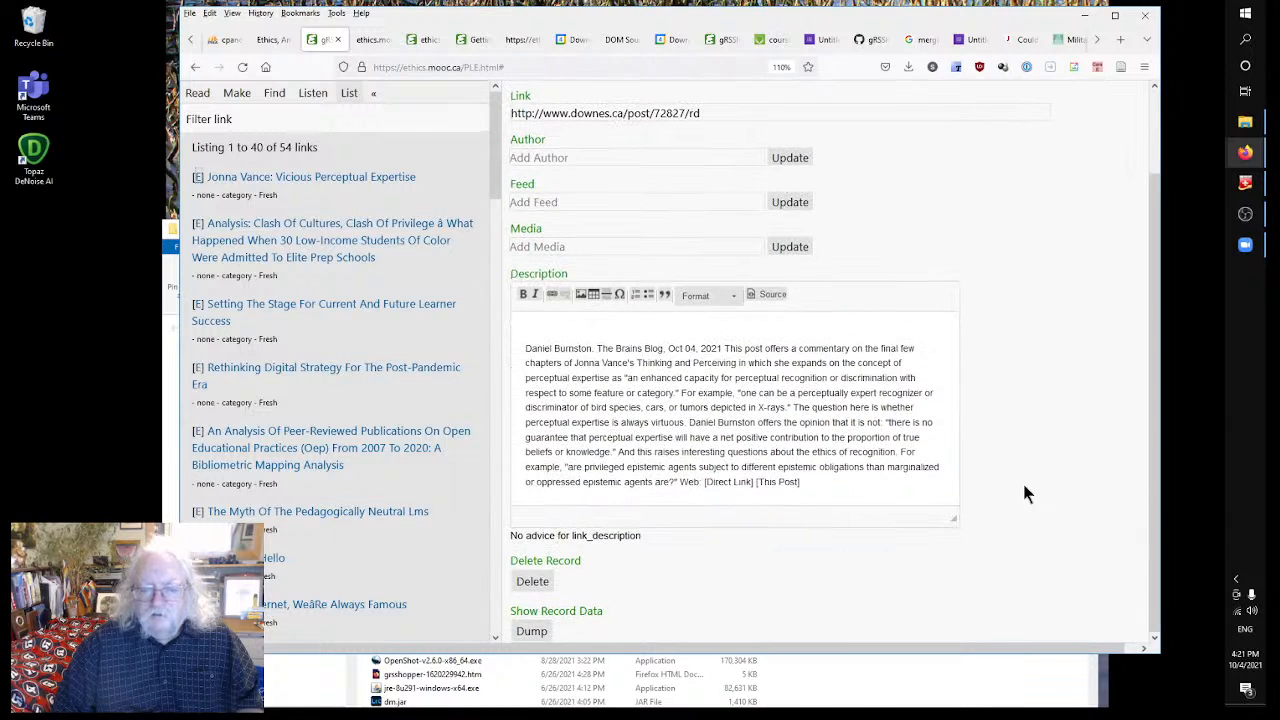
{"action": "left_click", "coordinate": [533, 582]}
{"action": "left_click", "coordinate": [727, 389]}
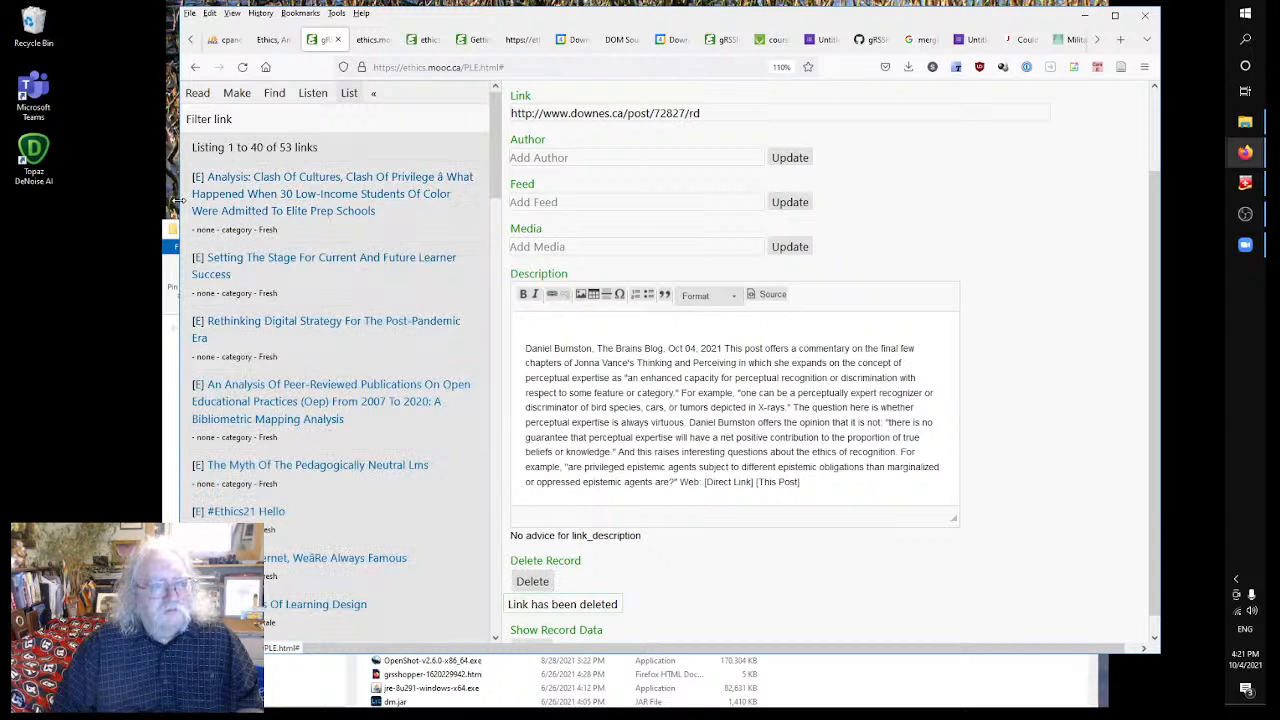
- Open the link record Analysis: Clash Of Cultures, Clash Of Privilege for editing and delete it
{"action": "left_click", "coordinate": [197, 180]}
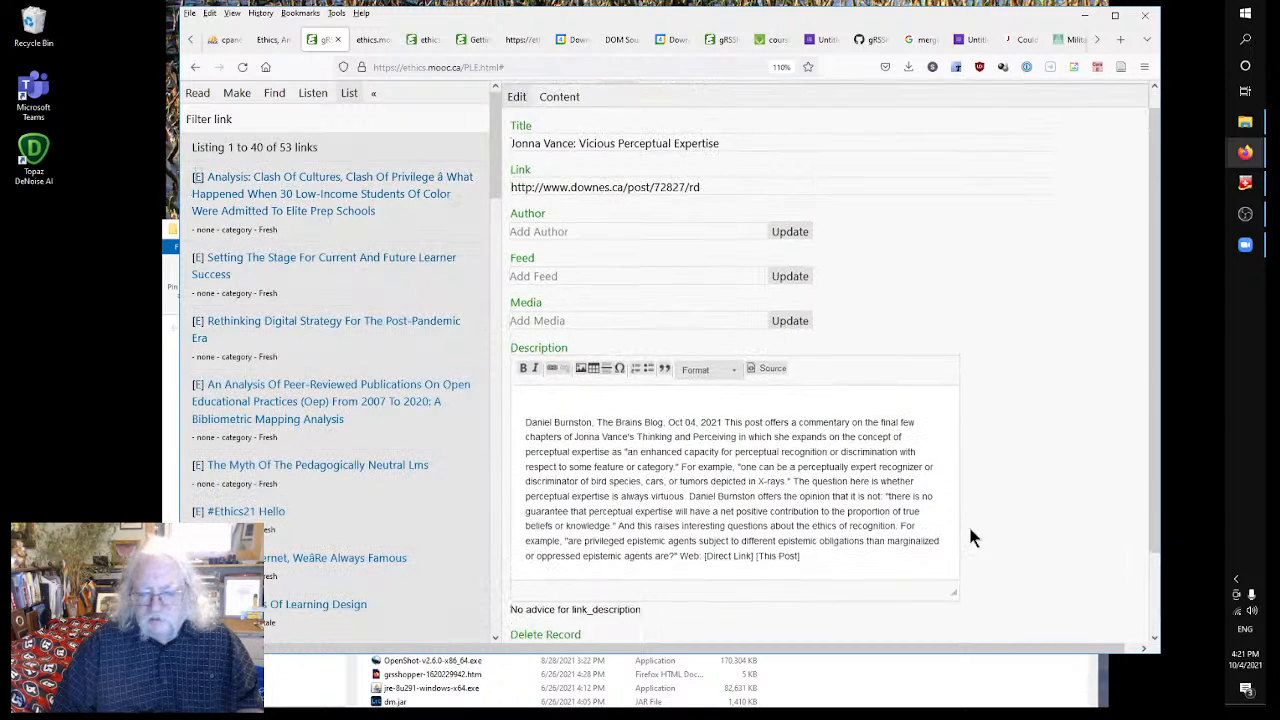
{"action": "left_click", "coordinate": [538, 583]}
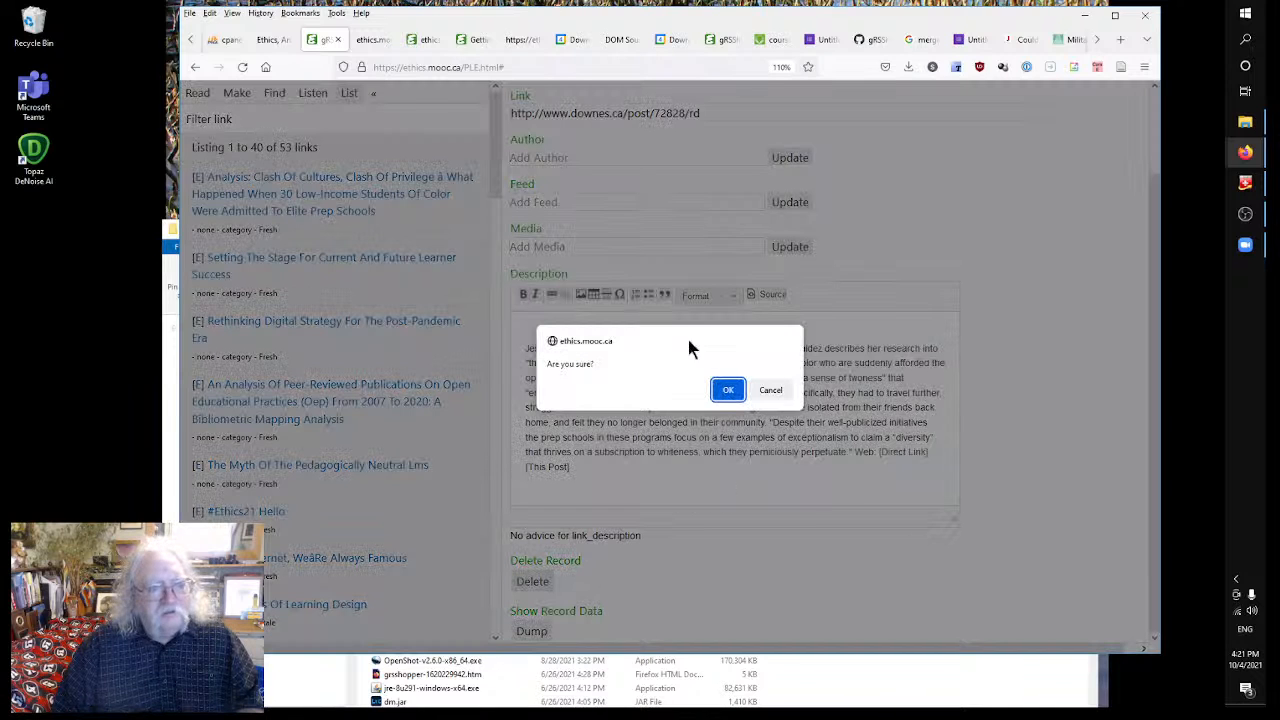
{"action": "left_click", "coordinate": [728, 389]}
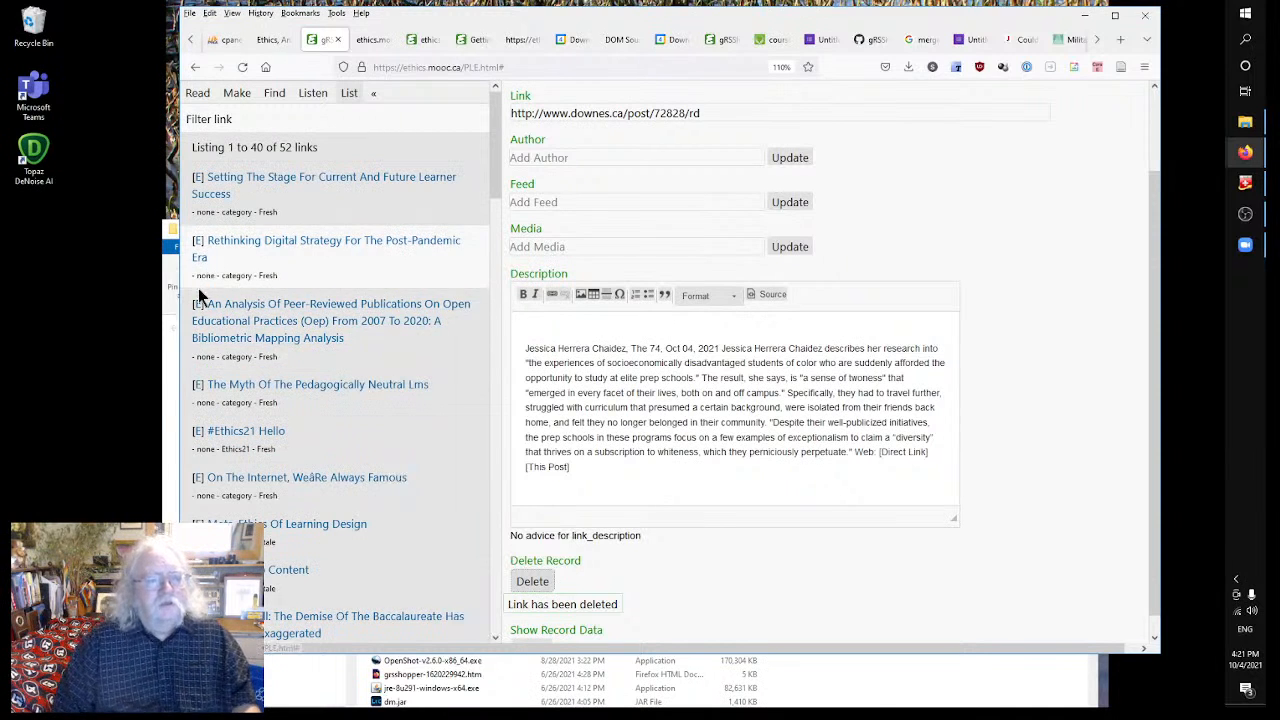
- Open the link record An Analysis Of Peer-Reviewed Publications On Open Educational Practices for editing and delete it
{"action": "left_click", "coordinate": [198, 303]}
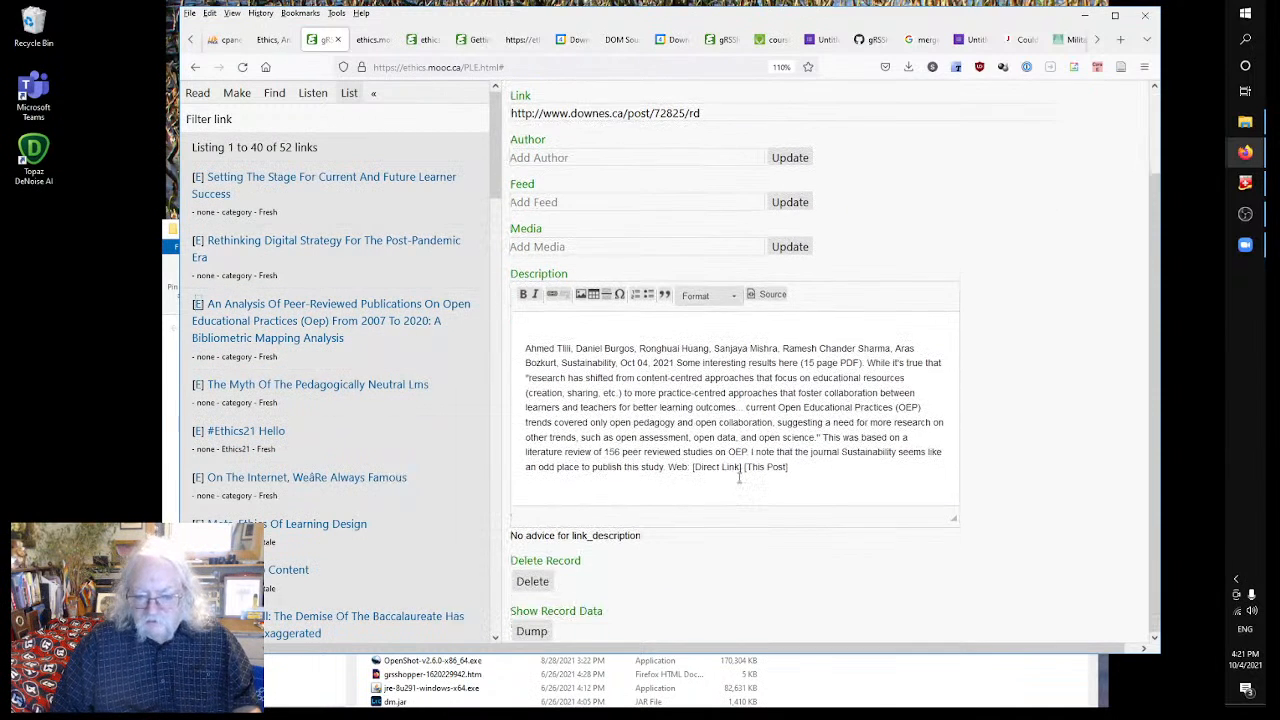
{"action": "left_click", "coordinate": [532, 581]}
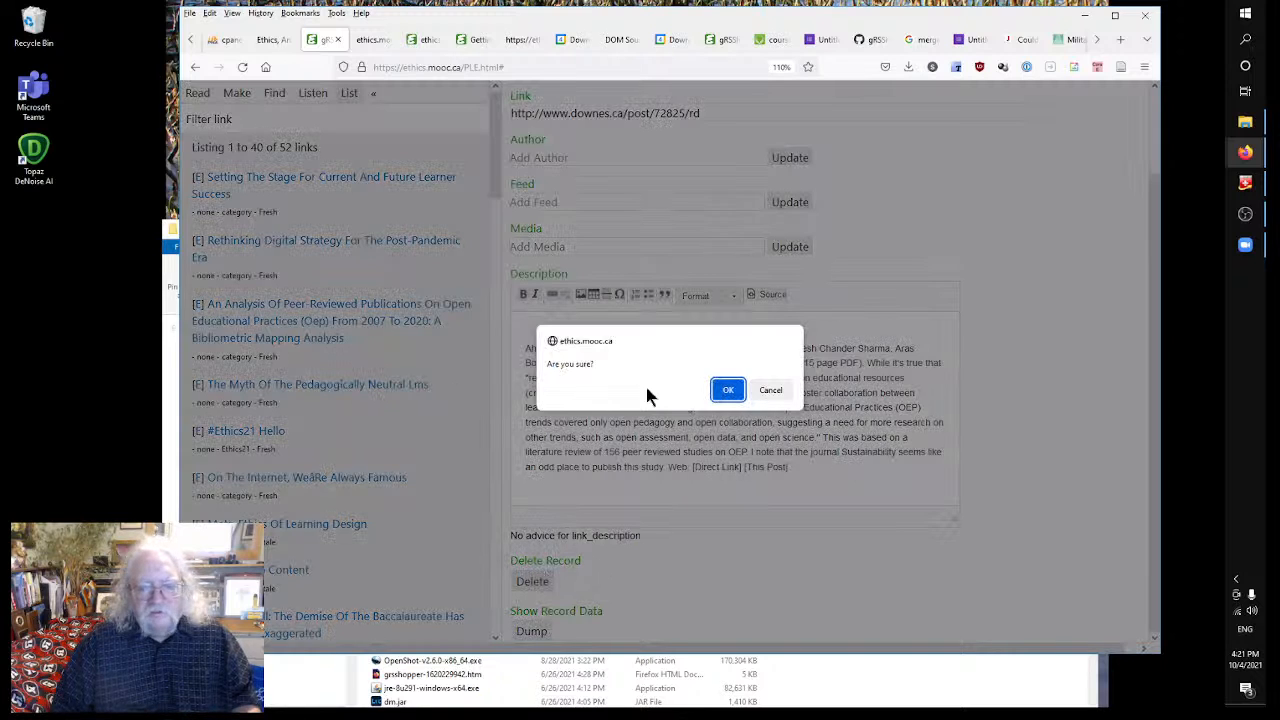
{"action": "left_click", "coordinate": [728, 390]}
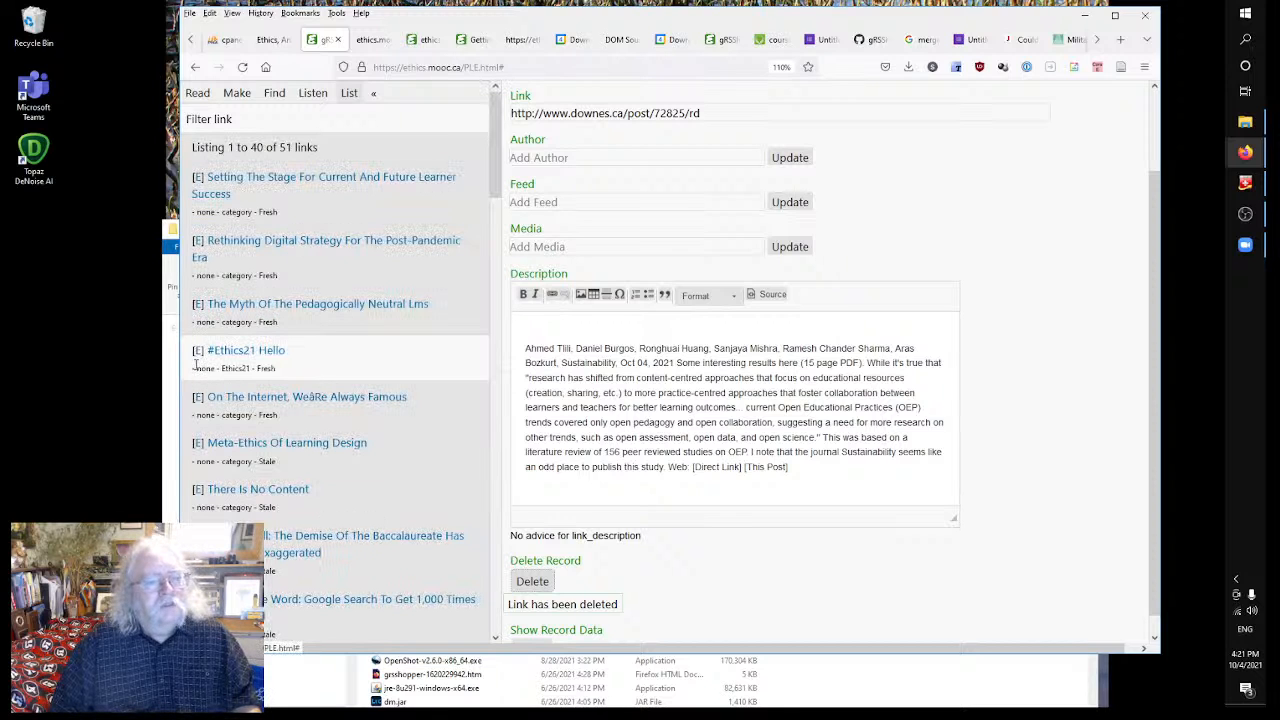
- Open the #Ethics21 Hello link record for editing and delete it
{"action": "left_click", "coordinate": [197, 351]}
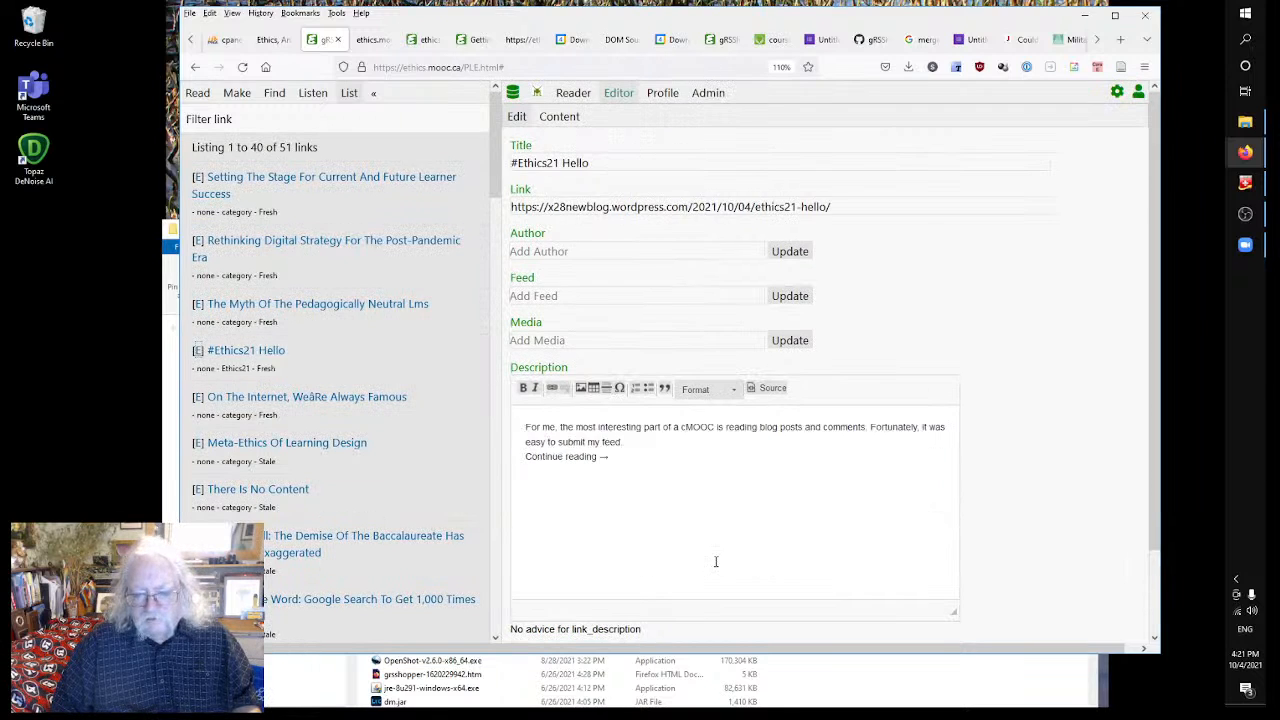
{"action": "scroll", "coordinate": [712, 560], "scroll_direction": "down", "scroll_amount": 2}
{"action": "left_click", "coordinate": [532, 581]}
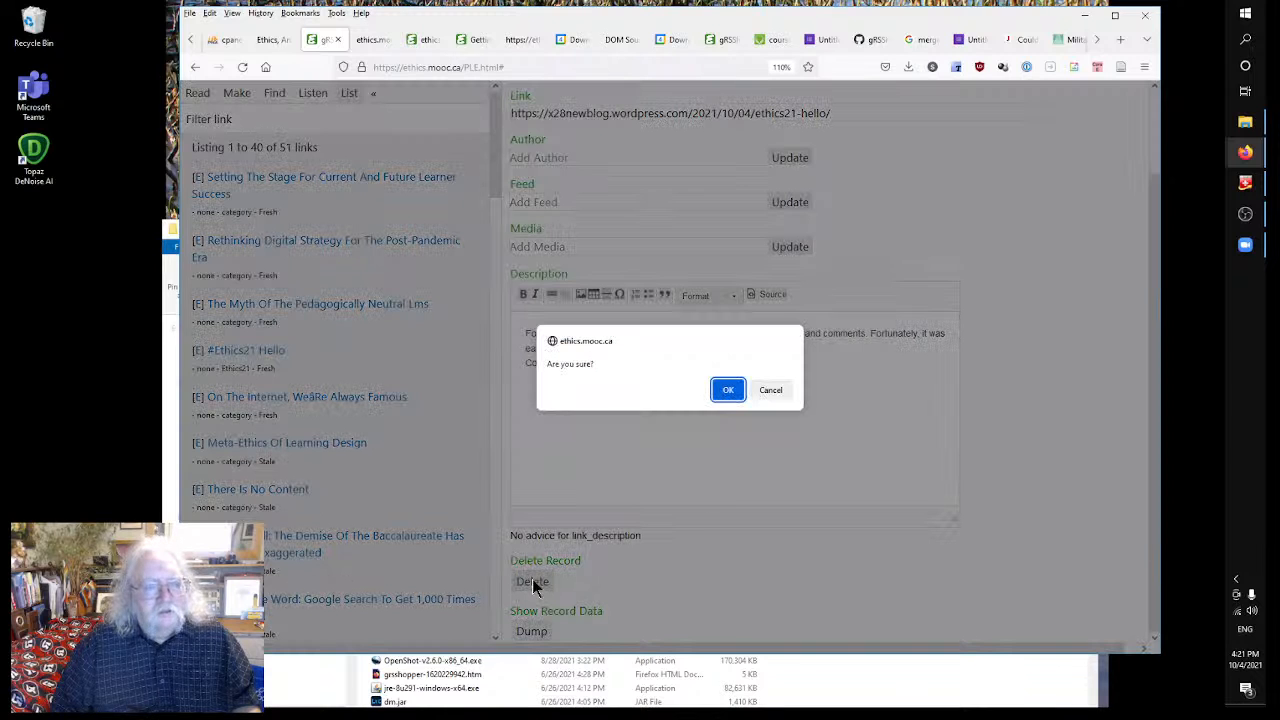
{"action": "left_click", "coordinate": [728, 390]}
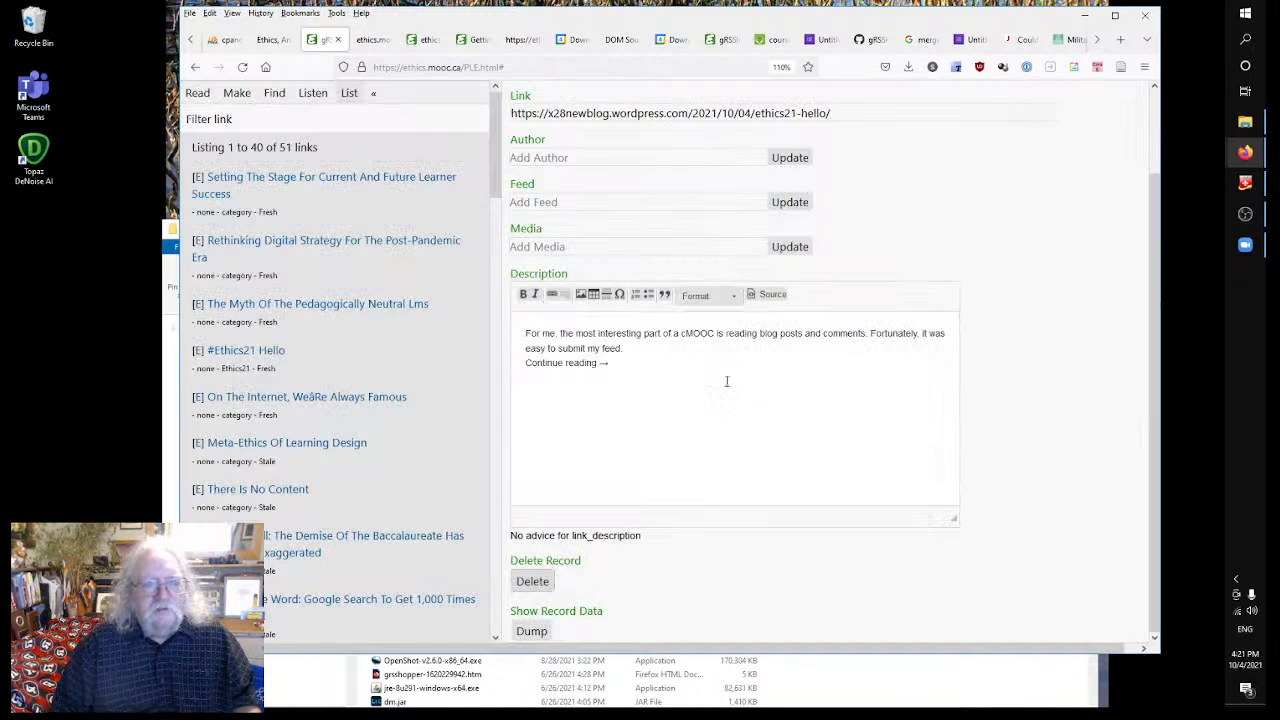
- Open the link record Setting The Stage For Current And Future Learner Success for editing and delete it
{"action": "left_click", "coordinate": [199, 179]}
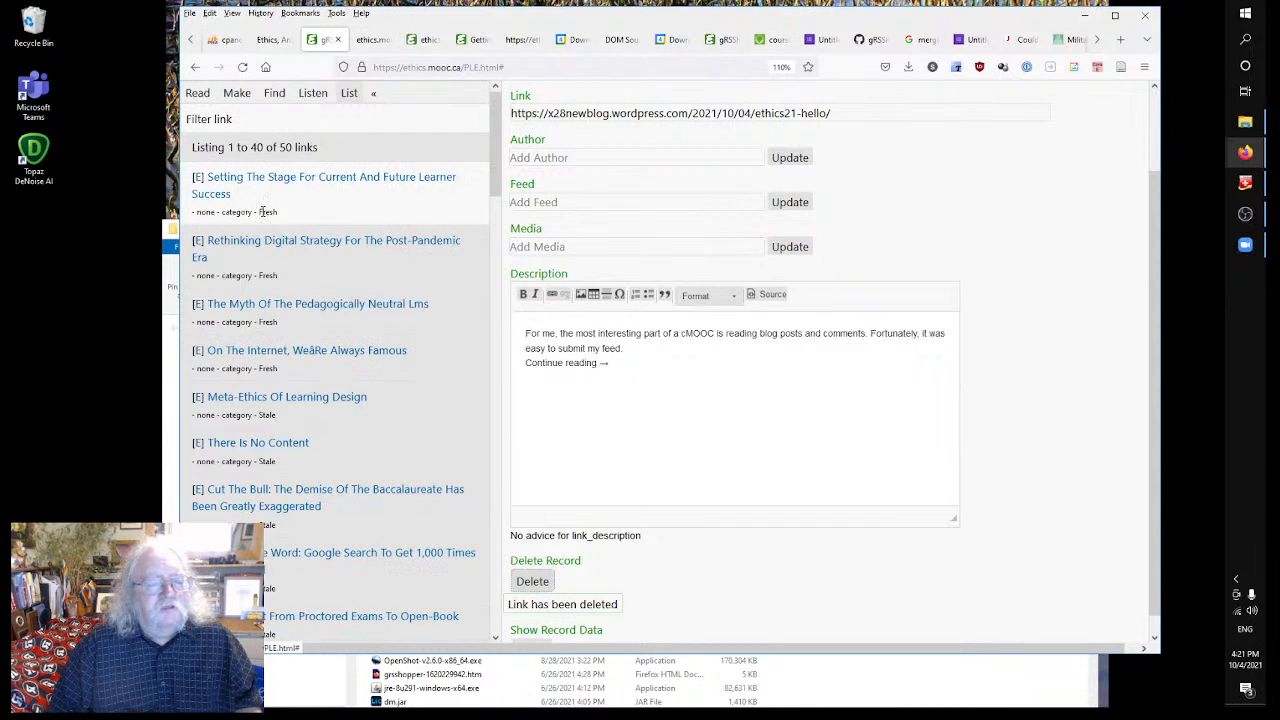
{"action": "left_click", "coordinate": [281, 178]}
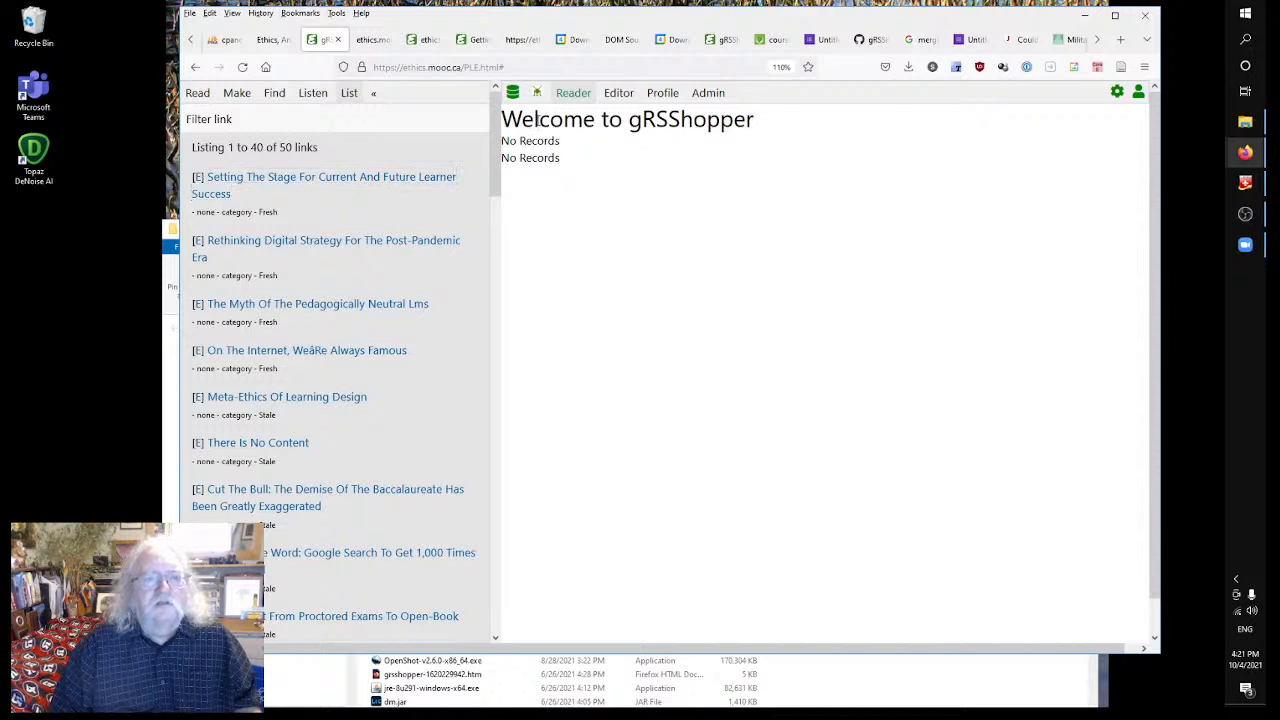
{"action": "left_click", "coordinate": [199, 178]}
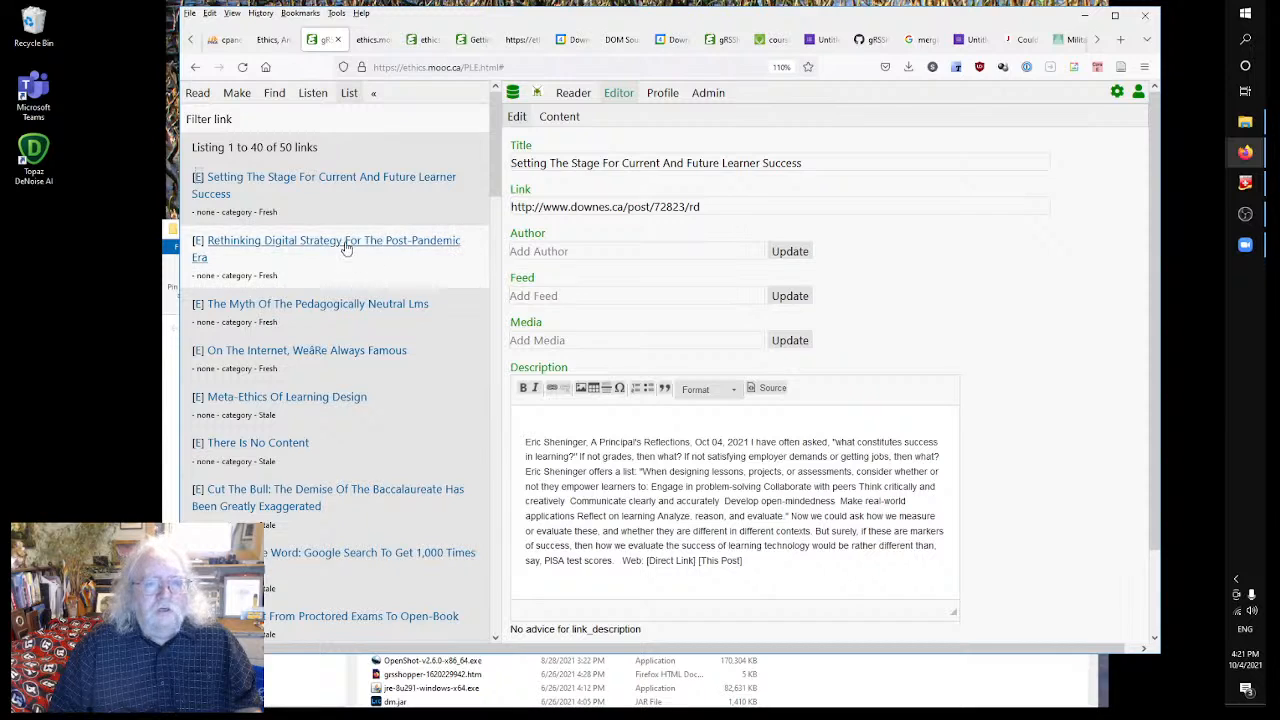
{"action": "left_click", "coordinate": [259, 306]}
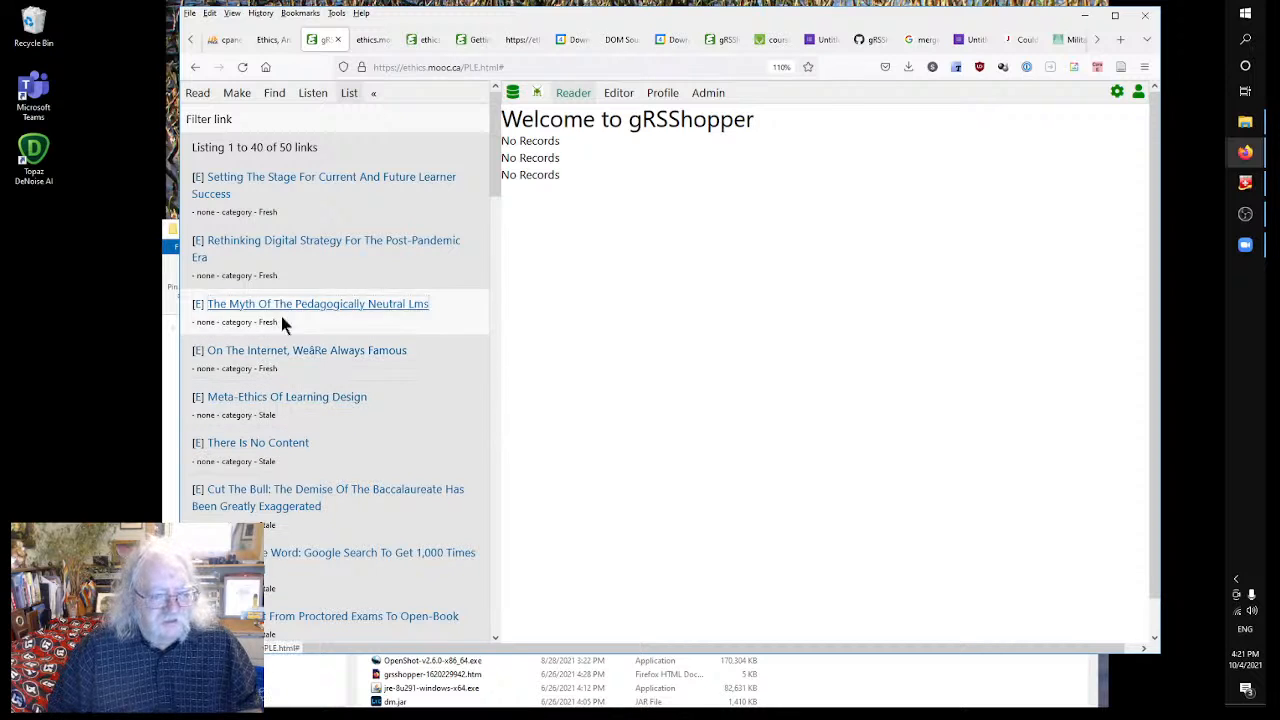
{"action": "left_click", "coordinate": [199, 180]}
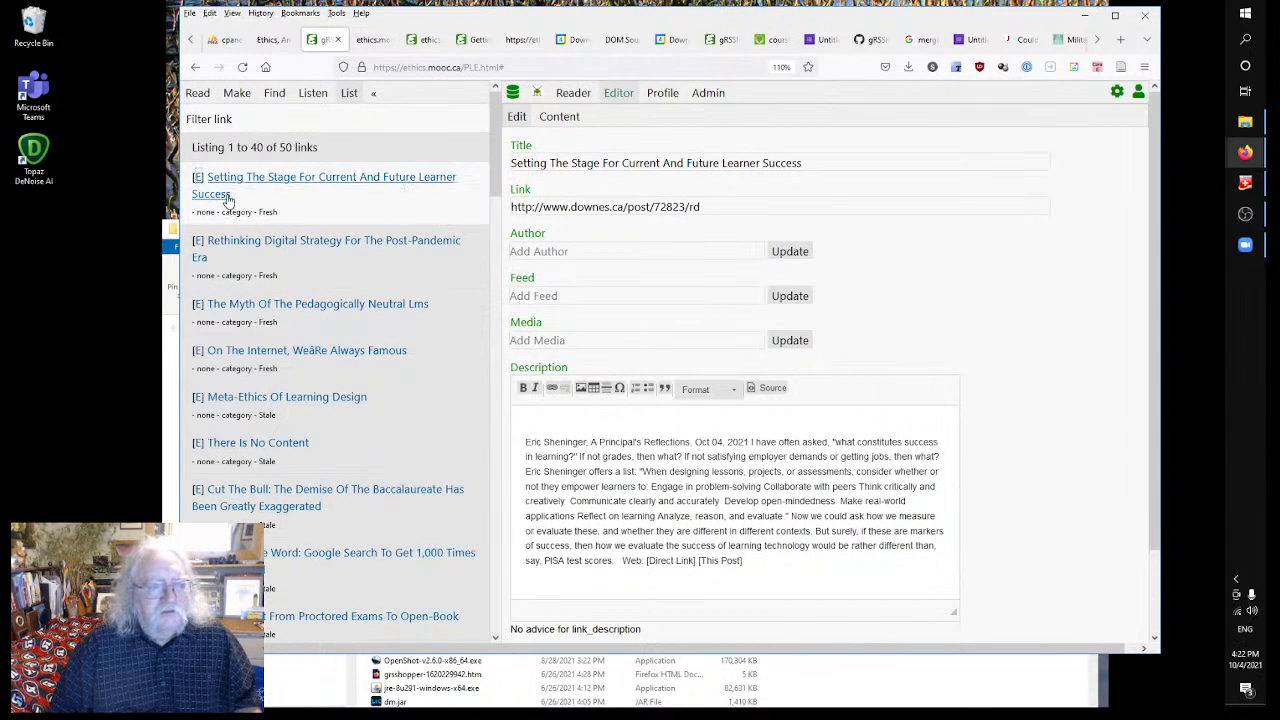
{"action": "scroll", "coordinate": [736, 520], "scroll_direction": "down", "scroll_amount": 2}
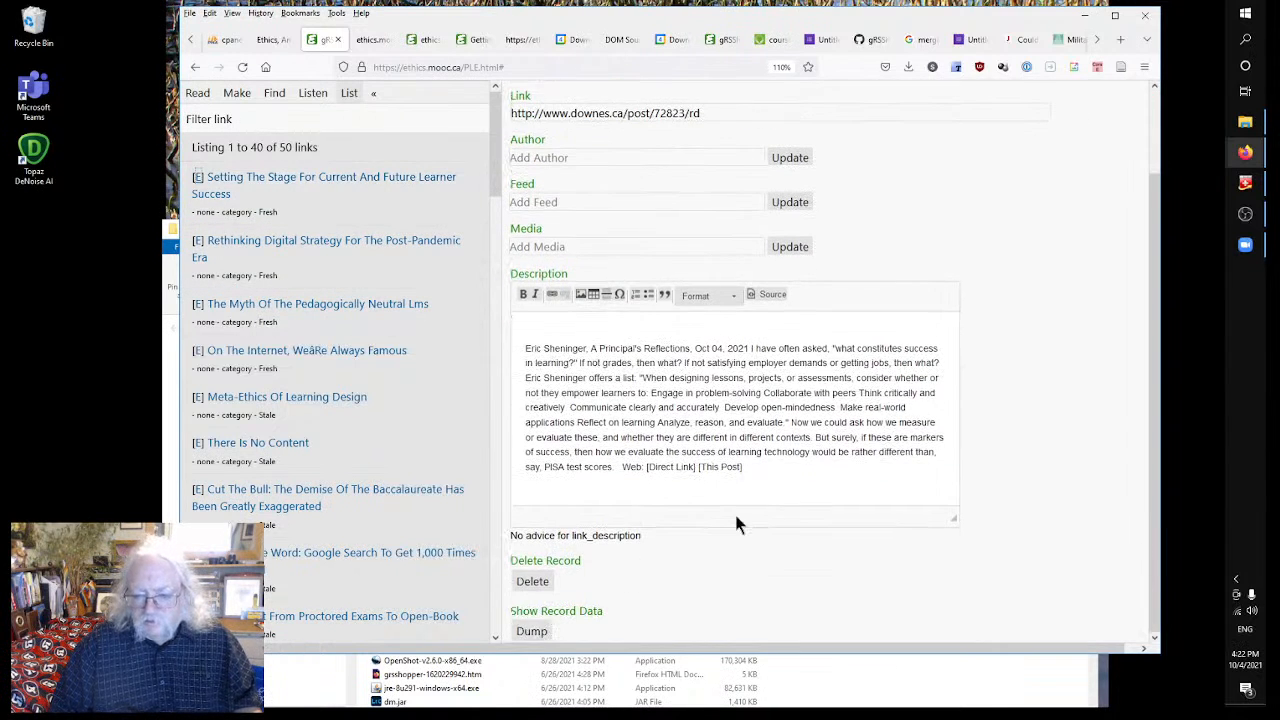
{"action": "left_click", "coordinate": [532, 582]}
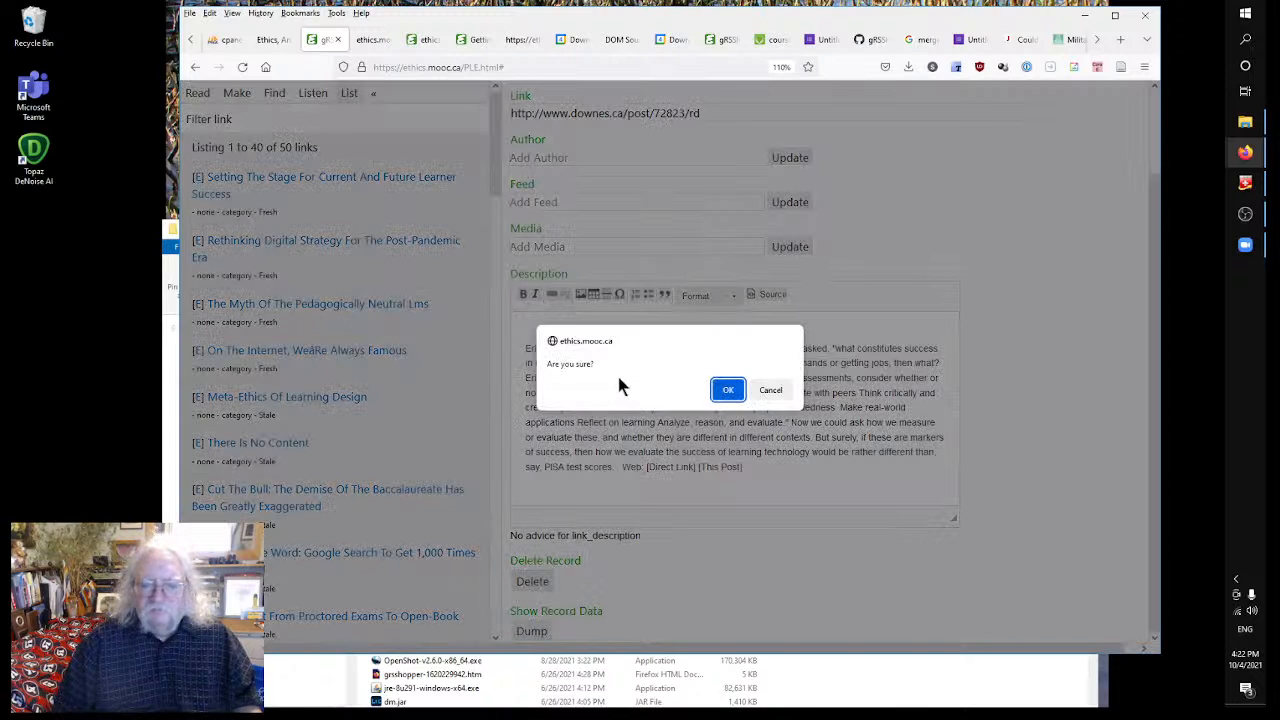
{"action": "left_click", "coordinate": [729, 389]}
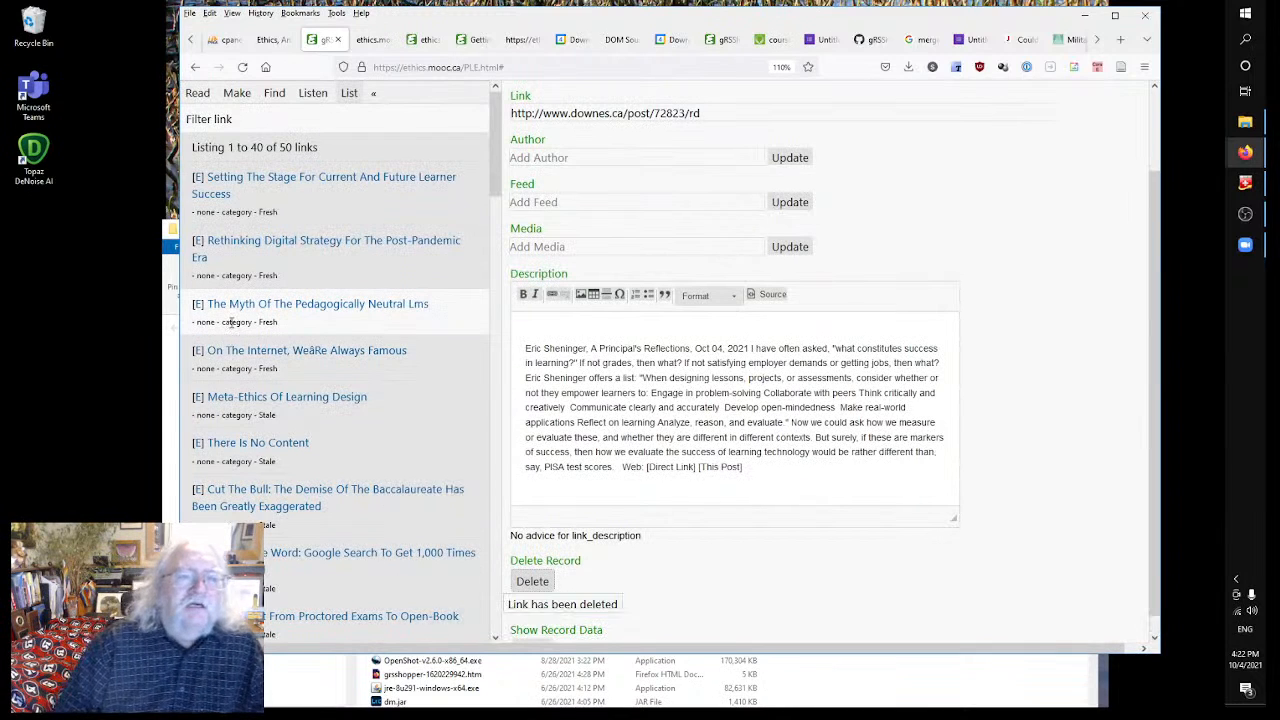
- Open the link record Rethinking Digital Strategy For The Post-Pandemic Era for editing and delete it
{"action": "left_click", "coordinate": [284, 242]}
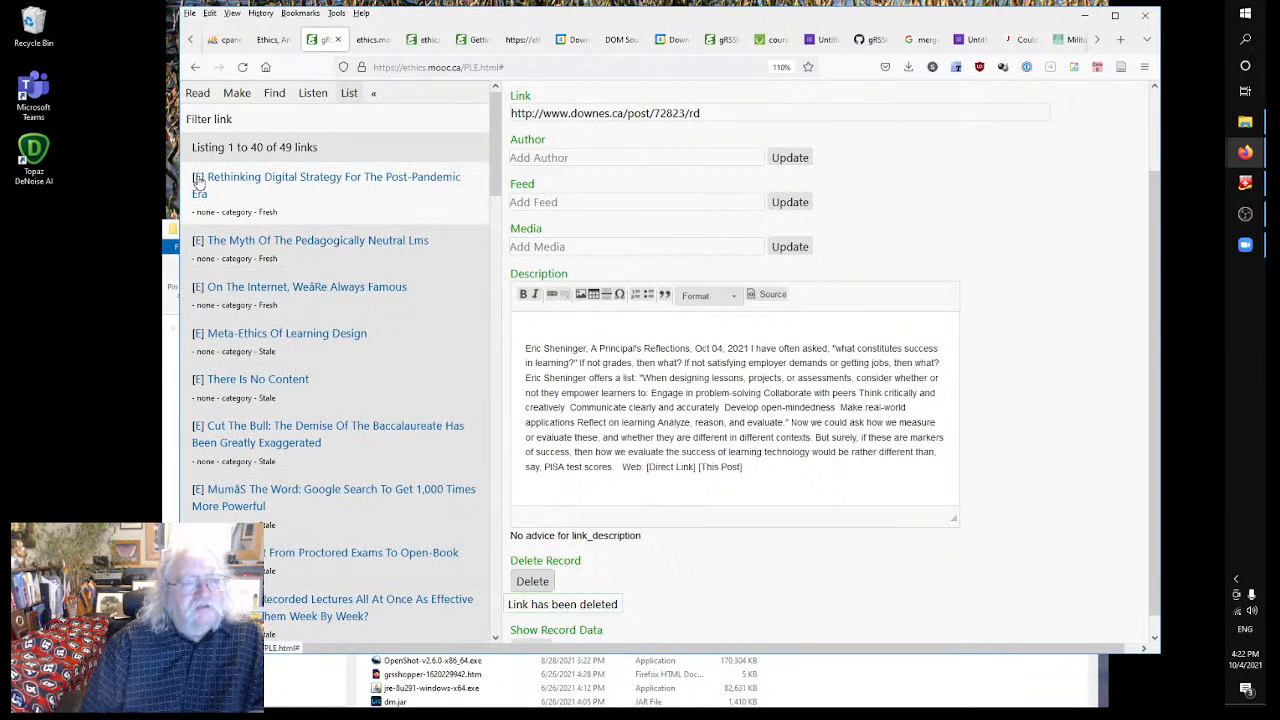
{"action": "left_click", "coordinate": [198, 180]}
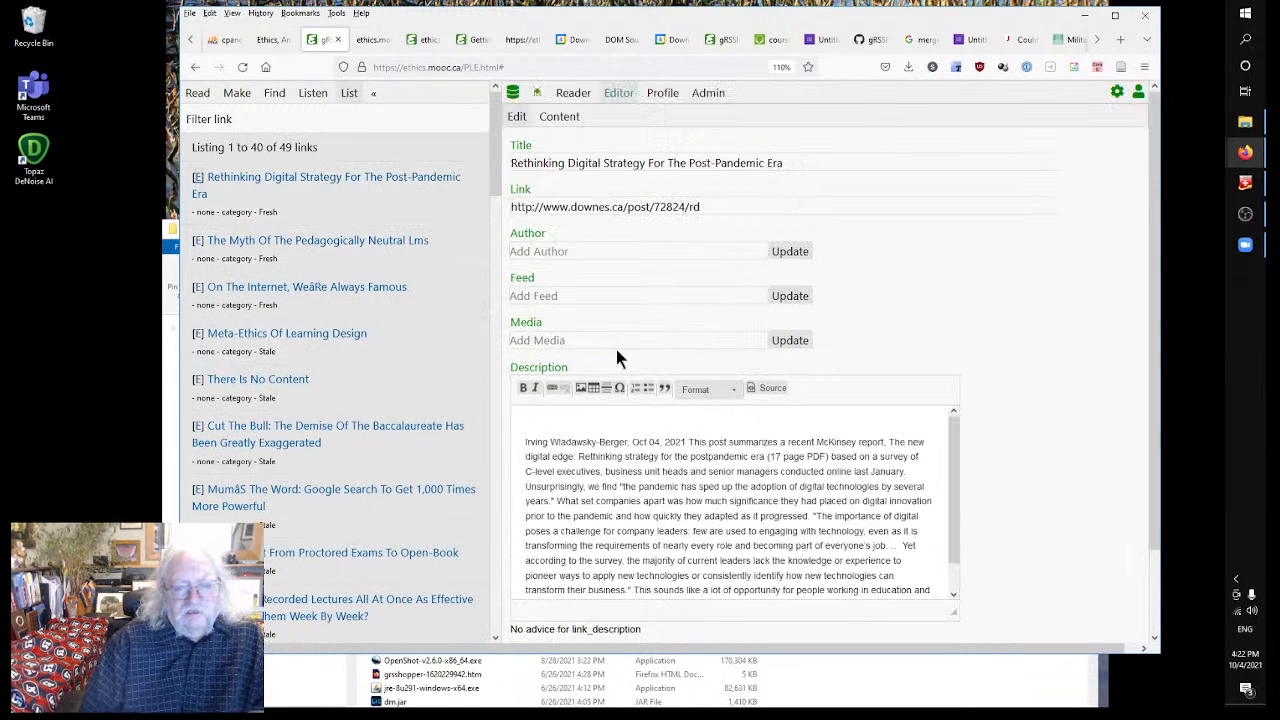
{"action": "scroll", "coordinate": [991, 388], "scroll_direction": "down", "scroll_amount": 1}
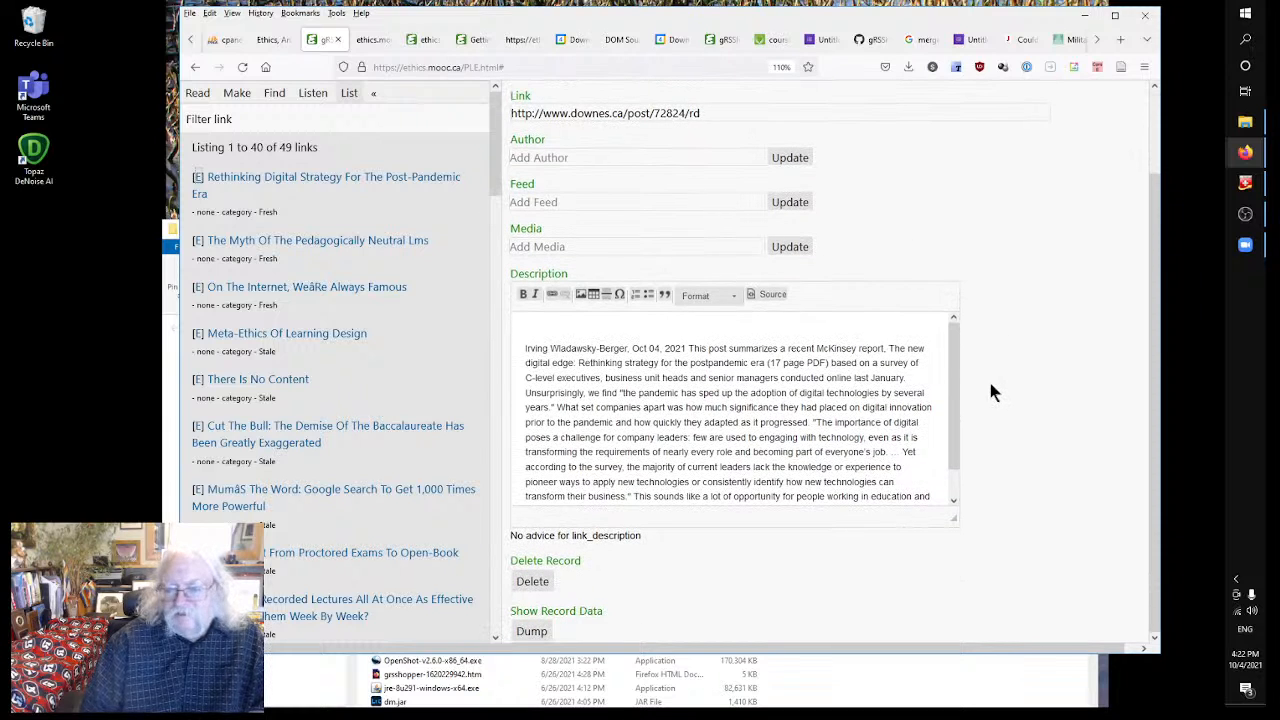
{"action": "left_click", "coordinate": [533, 582]}
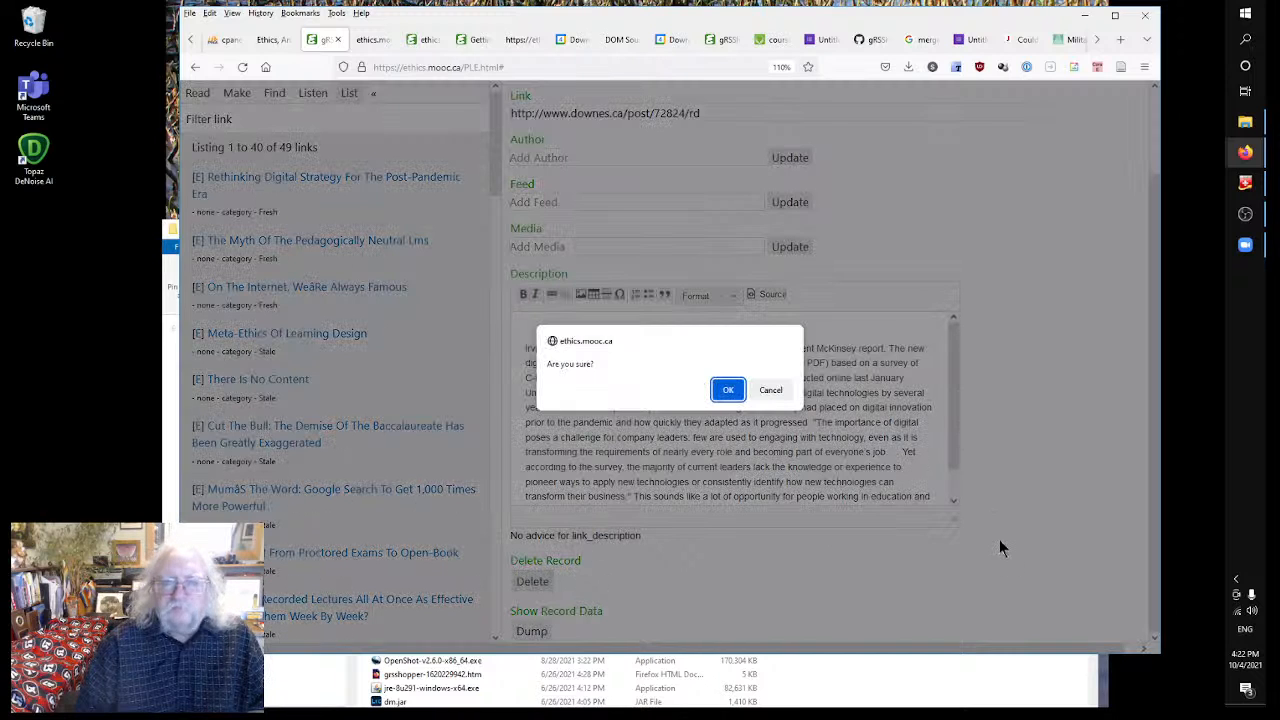
{"action": "left_click", "coordinate": [728, 390]}
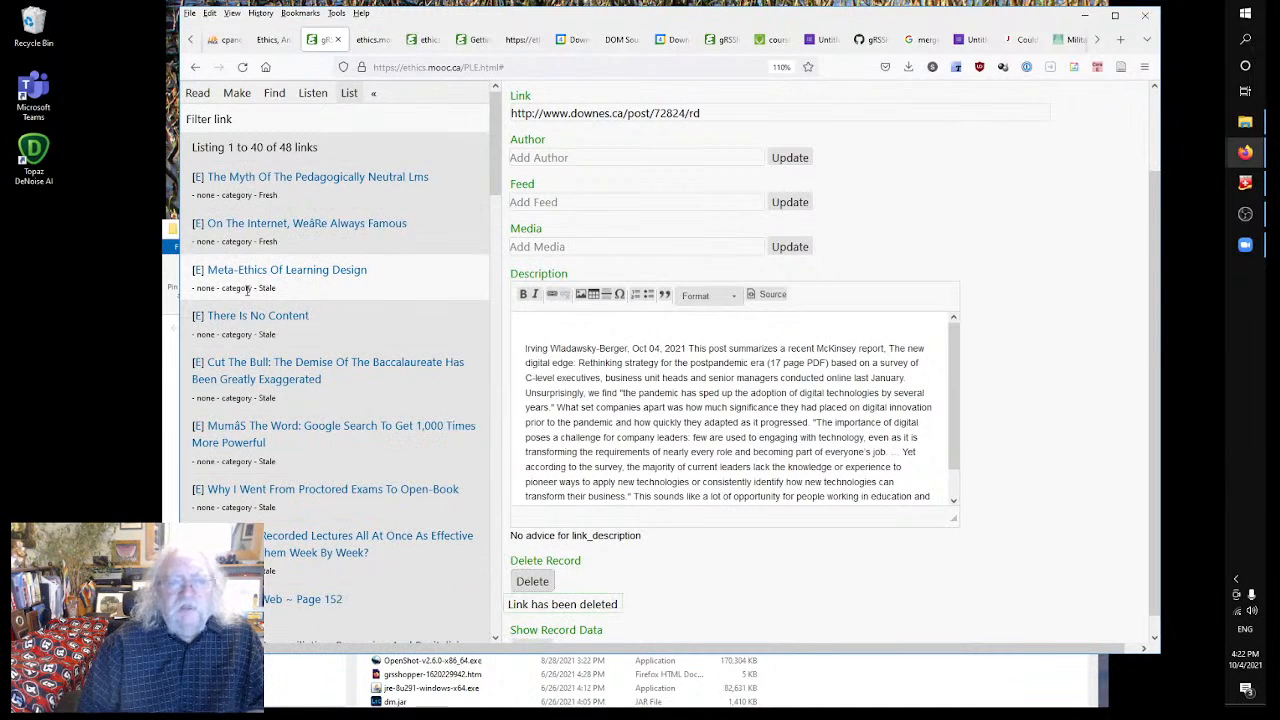
- Open the link record The Myth Of The Pedagogically Neutral Lms for editing and delete it
{"action": "left_click", "coordinate": [198, 180]}
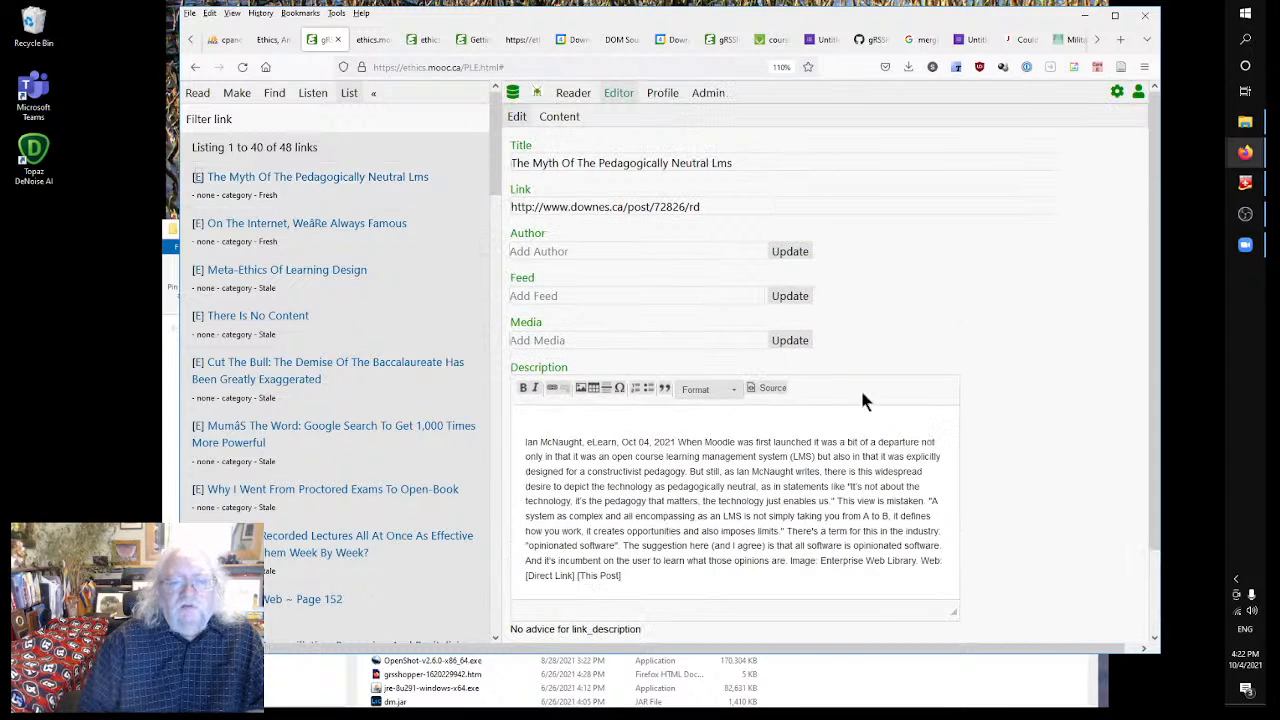
{"action": "scroll", "coordinate": [752, 501], "scroll_direction": "down", "scroll_amount": 2}
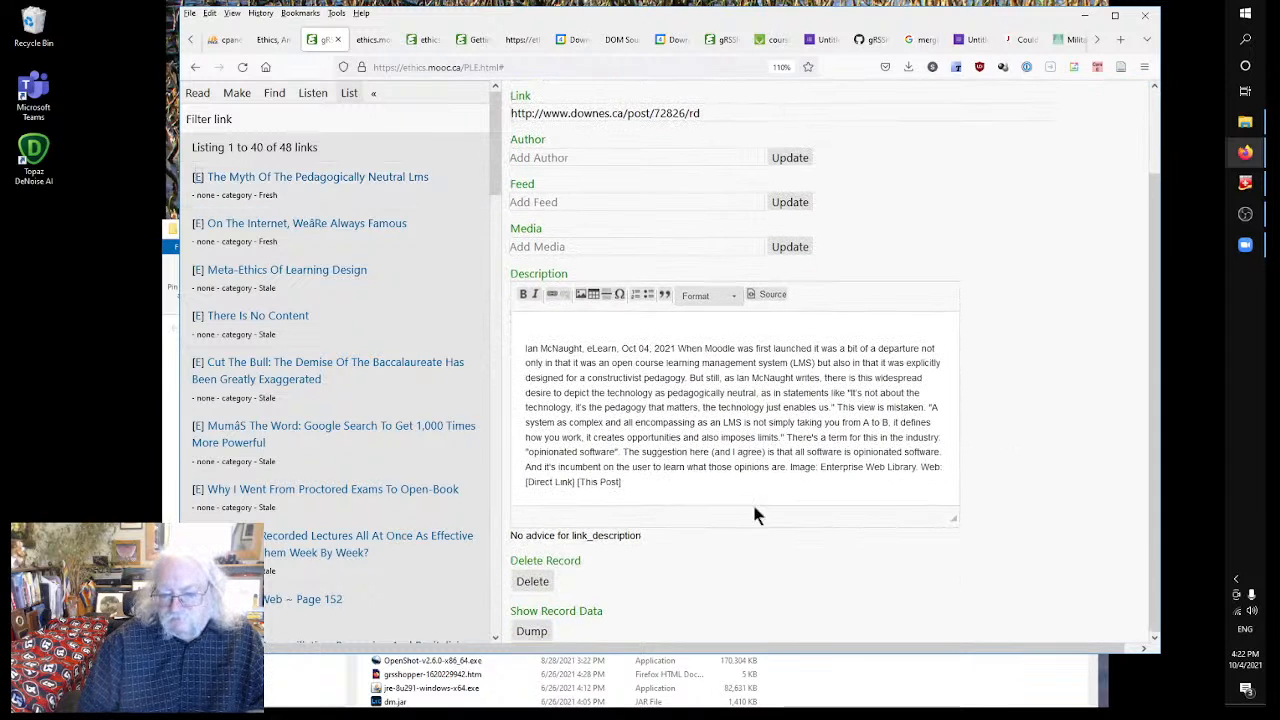
{"action": "left_click", "coordinate": [533, 585]}
{"action": "left_click", "coordinate": [726, 389]}
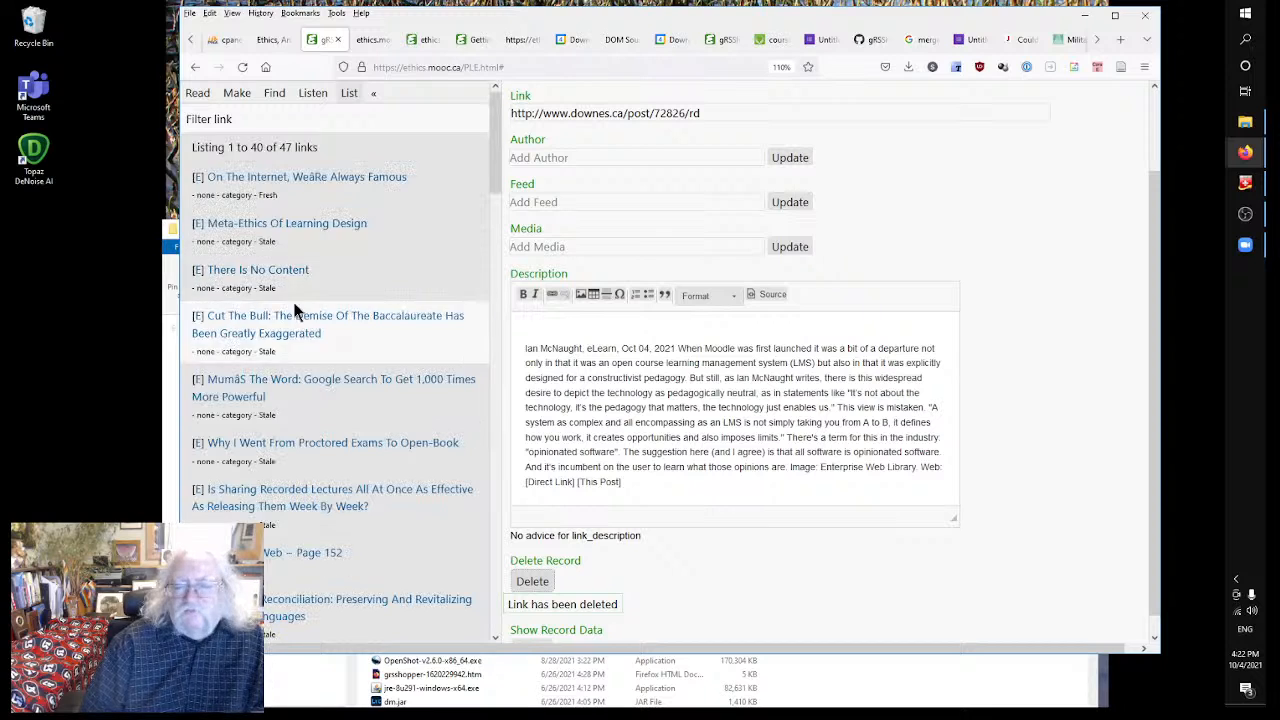
- Open the On The Internet, We're Always Famous link record for editing and delete it
{"action": "left_click", "coordinate": [198, 177]}
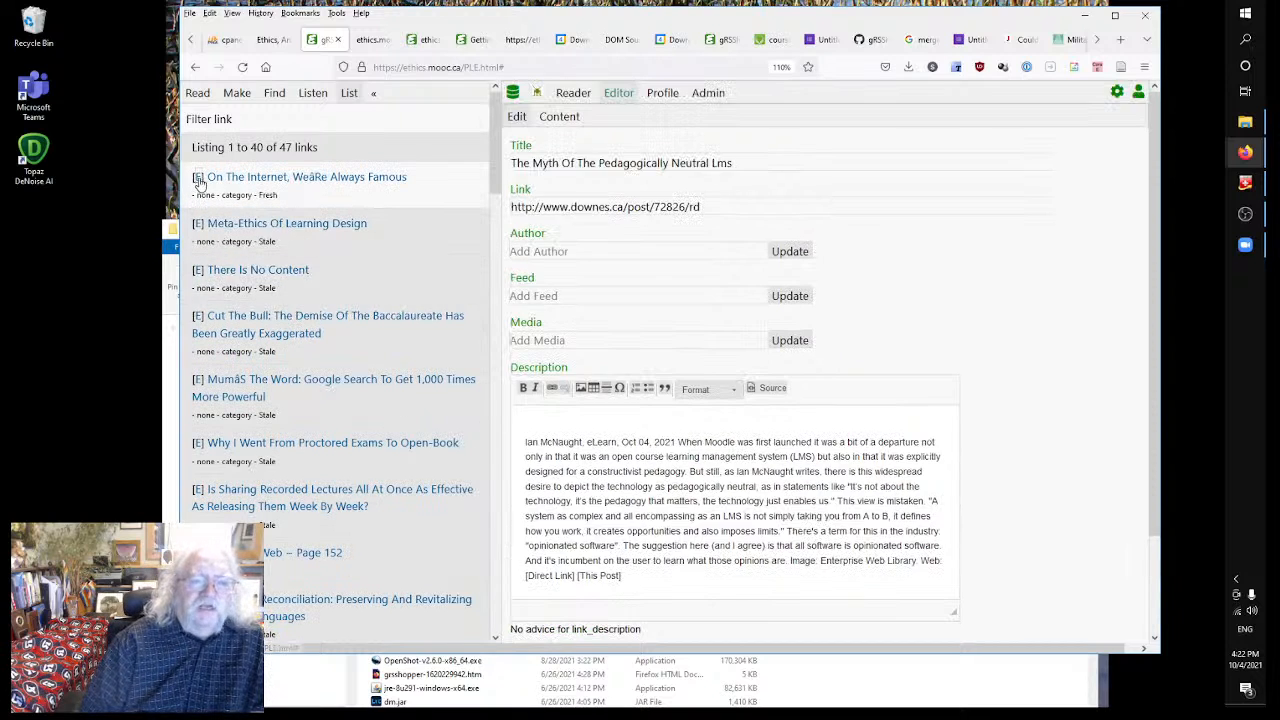
{"action": "scroll", "coordinate": [1004, 471], "scroll_direction": "down", "scroll_amount": 2}
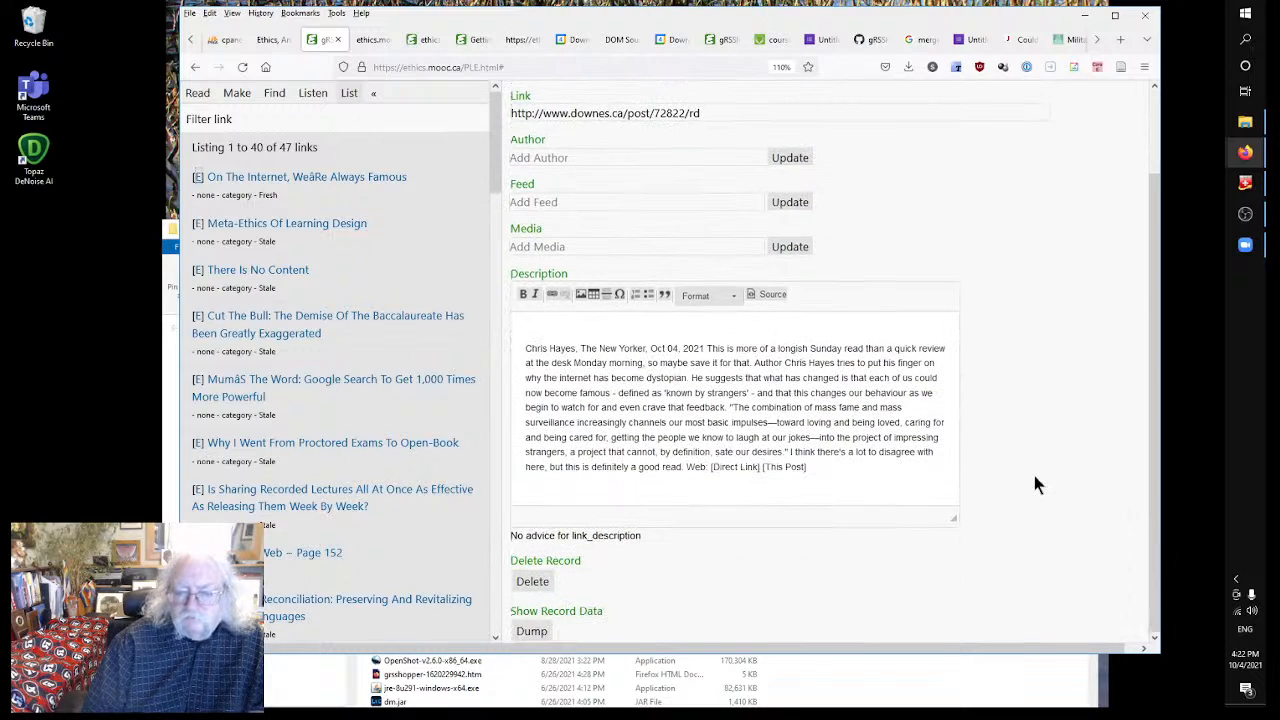
{"action": "left_click", "coordinate": [540, 588]}
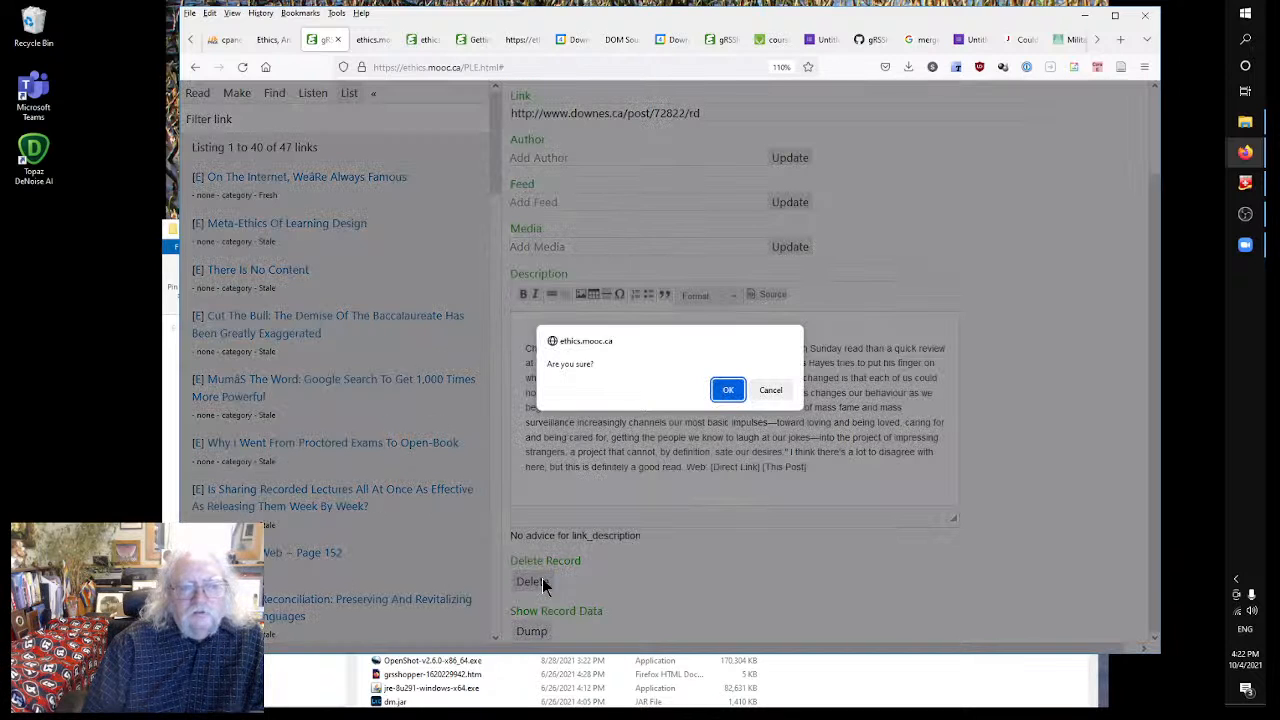
{"action": "left_click", "coordinate": [712, 395]}
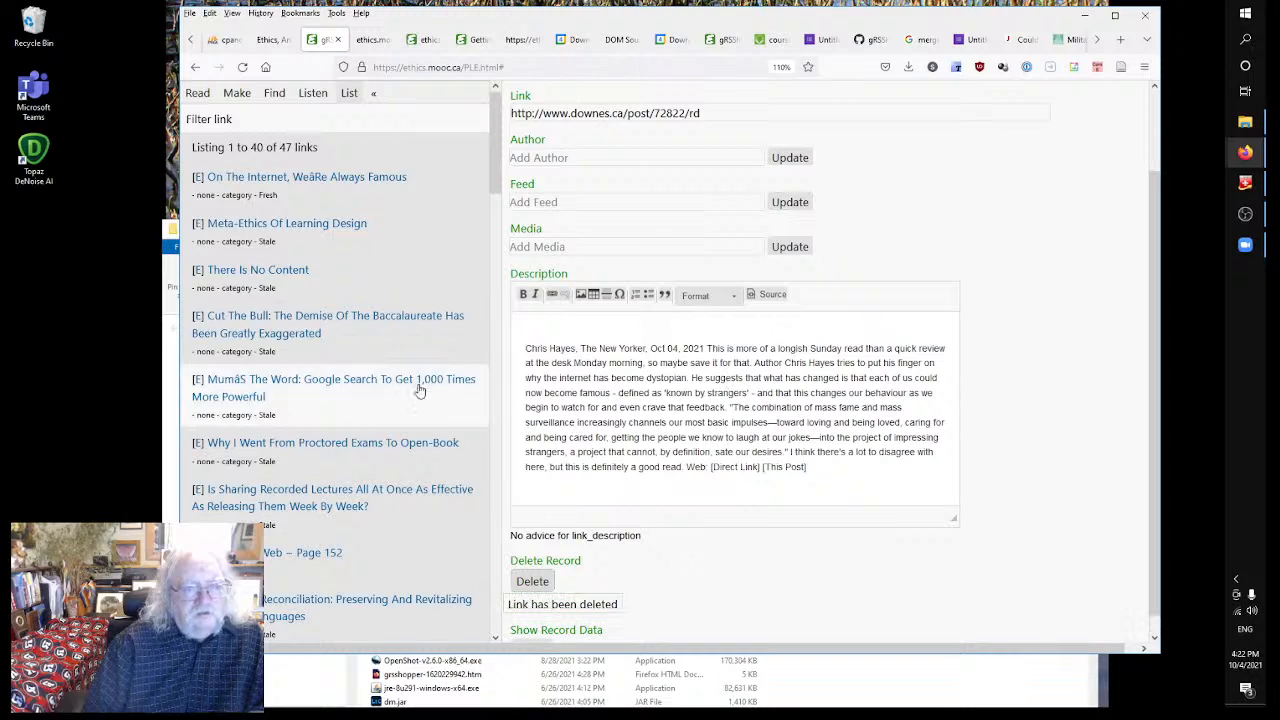
- Open the Meta-Ethics Of Learning Design link record for editing and delete it
{"action": "left_click", "coordinate": [253, 268]}
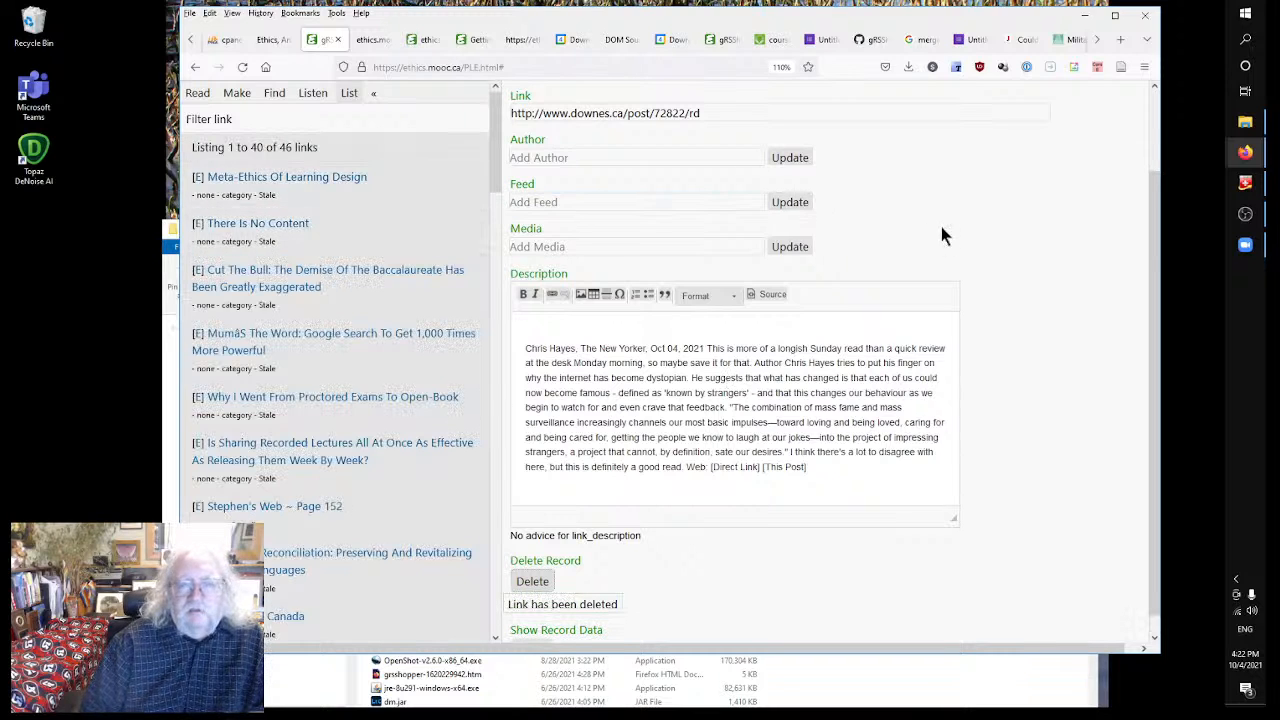
{"action": "left_click", "coordinate": [199, 177]}
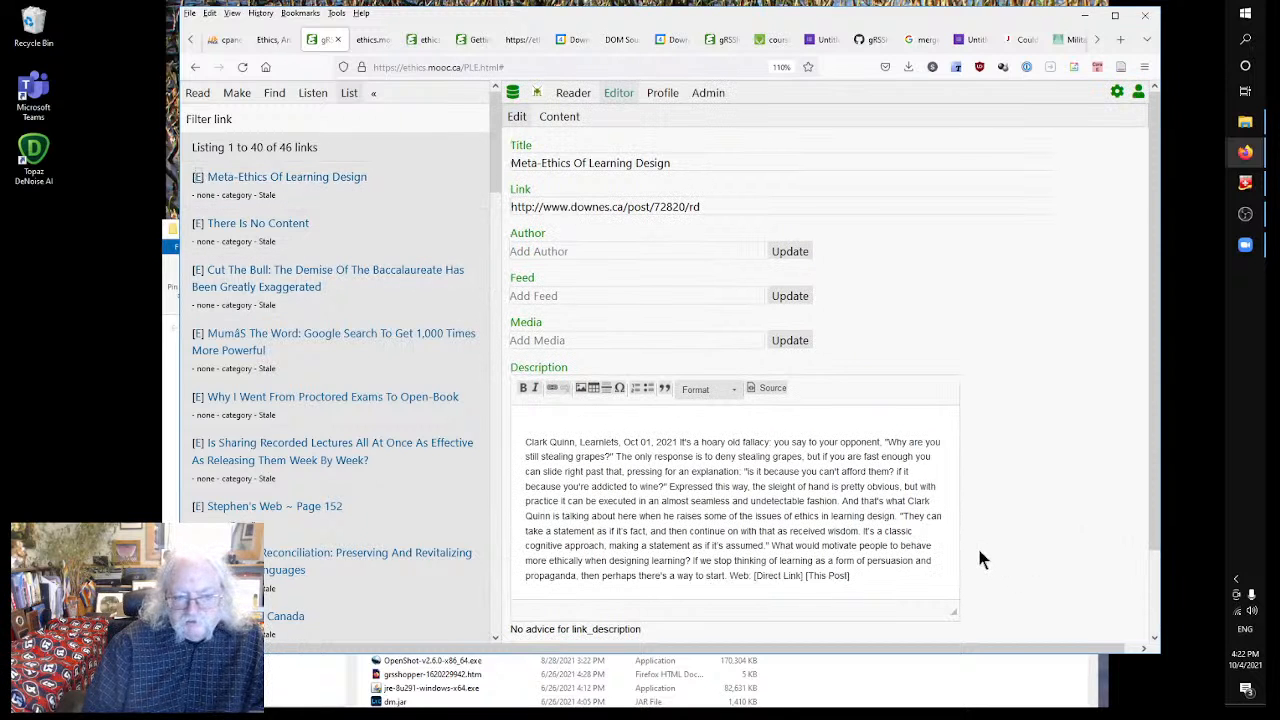
{"action": "scroll", "coordinate": [980, 560], "scroll_direction": "down", "scroll_amount": 2}
{"action": "left_click", "coordinate": [531, 582]}
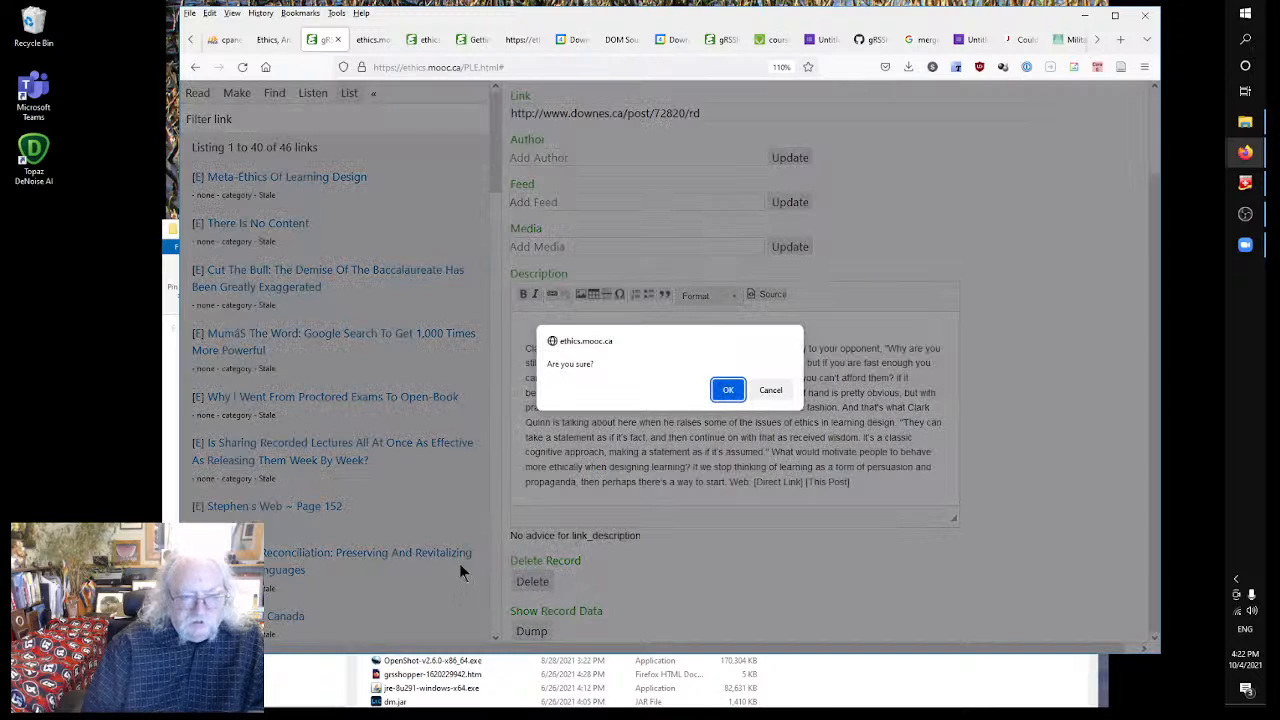
{"action": "left_click", "coordinate": [727, 390]}
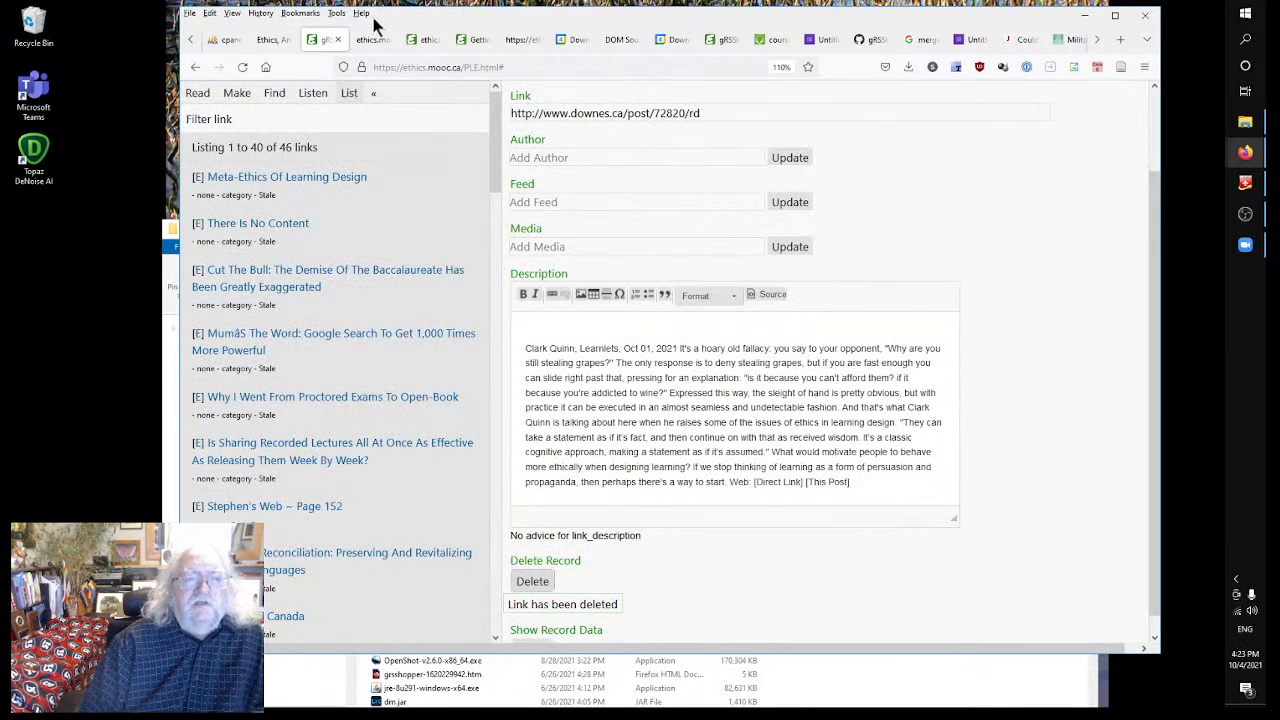
- Check the published course newsletter and Getting Ready pages, and list the site's page records in the gRSShopper editor
{"action": "left_click", "coordinate": [420, 42]}
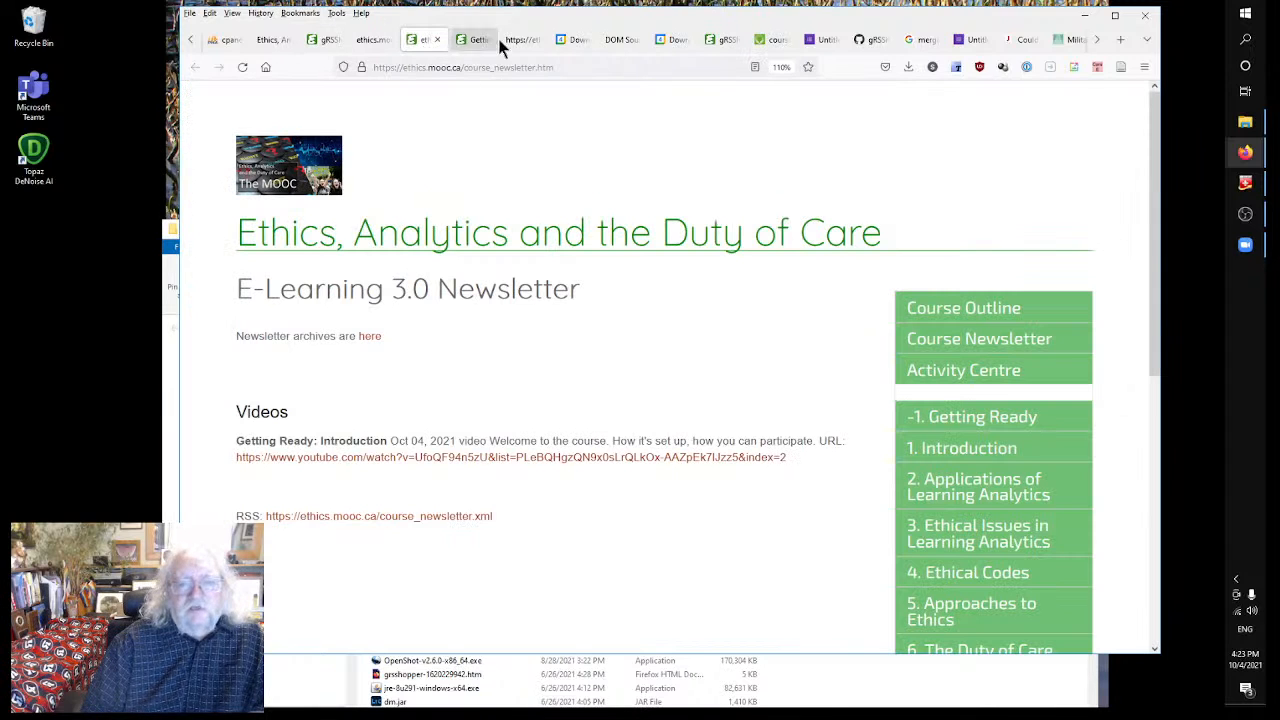
{"action": "left_click", "coordinate": [471, 40]}
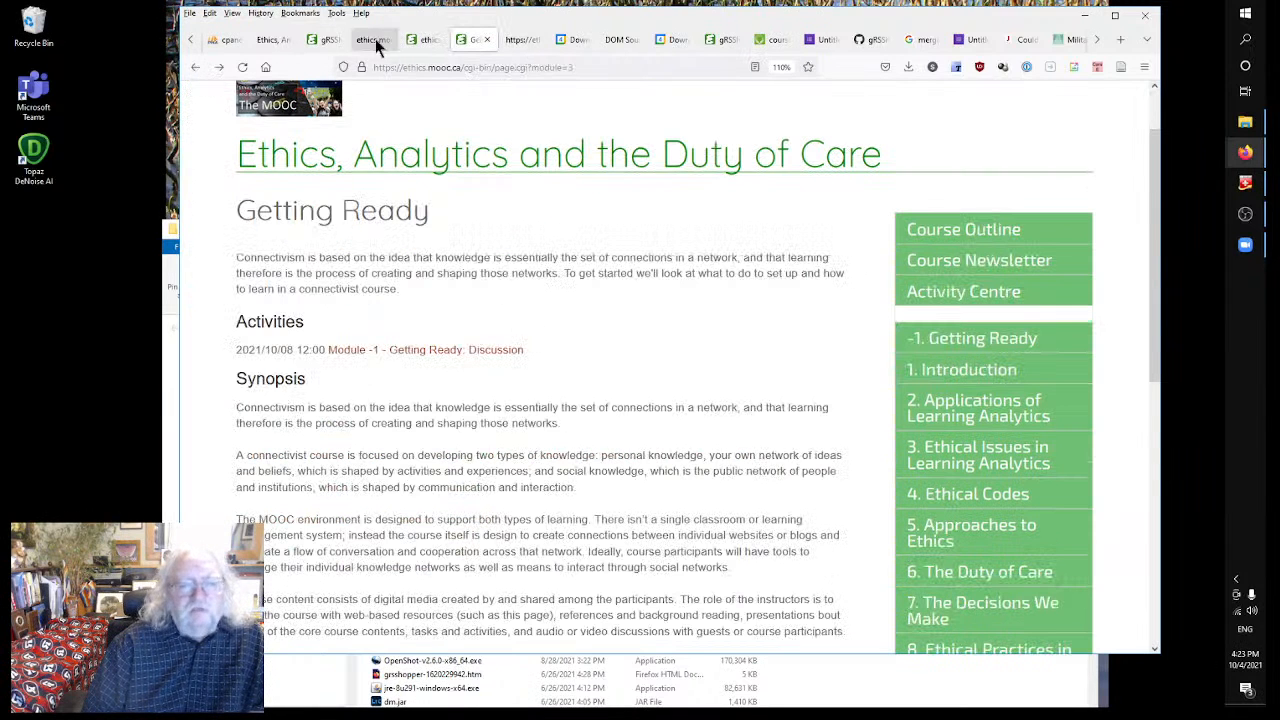
{"action": "left_click", "coordinate": [343, 45]}
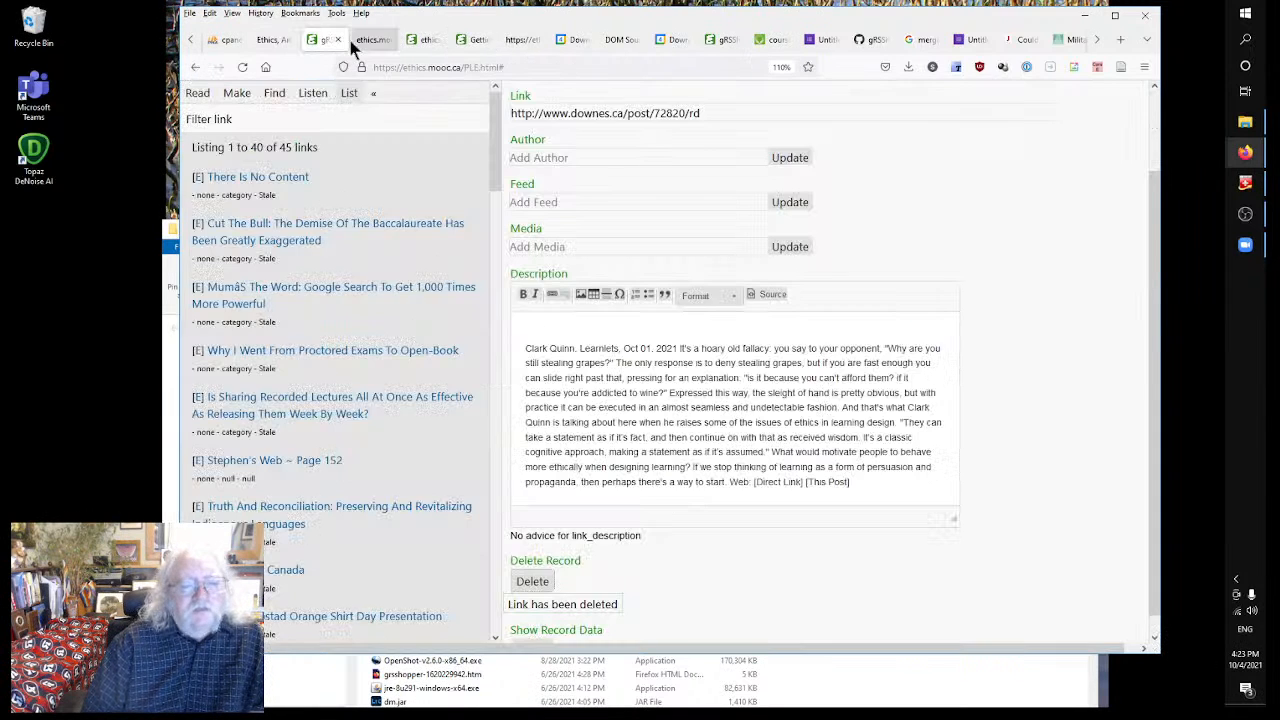
{"action": "left_click", "coordinate": [237, 92]}
{"action": "scroll", "coordinate": [293, 338], "scroll_direction": "down", "scroll_amount": 2}
{"action": "scroll", "coordinate": [291, 343], "scroll_direction": "down", "scroll_amount": 2}
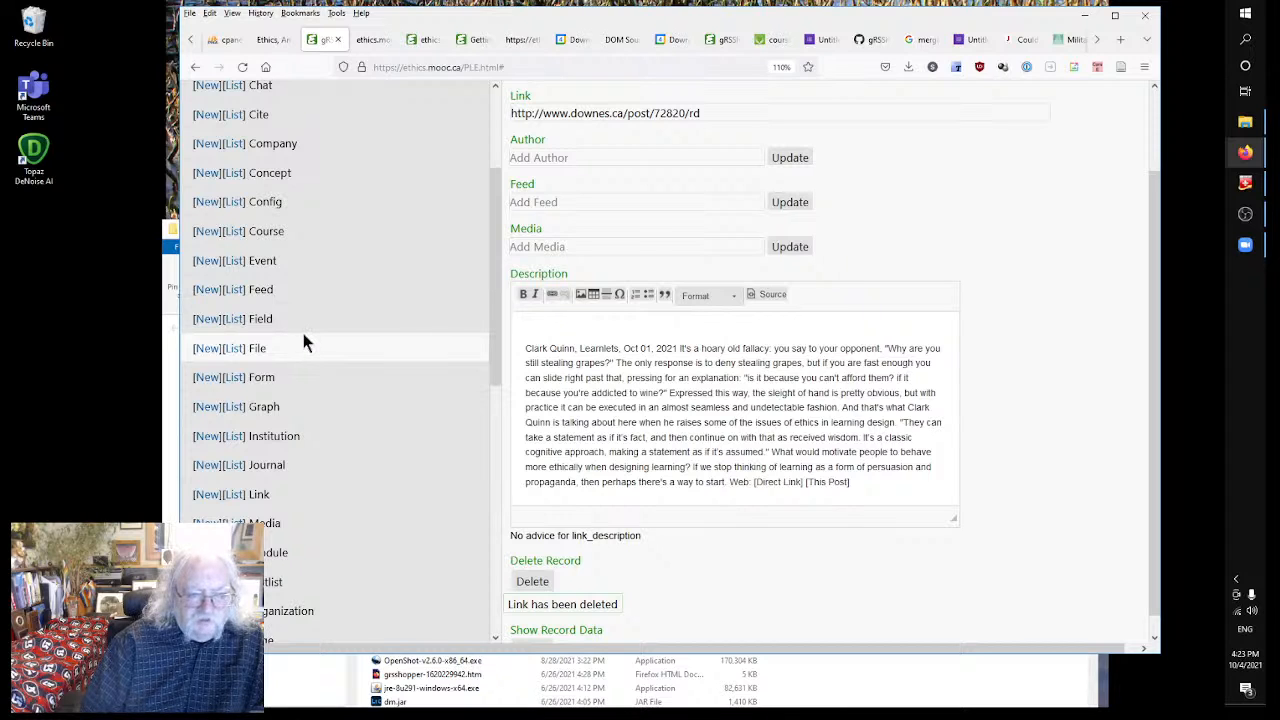
{"action": "scroll", "coordinate": [278, 338], "scroll_direction": "down", "scroll_amount": 2}
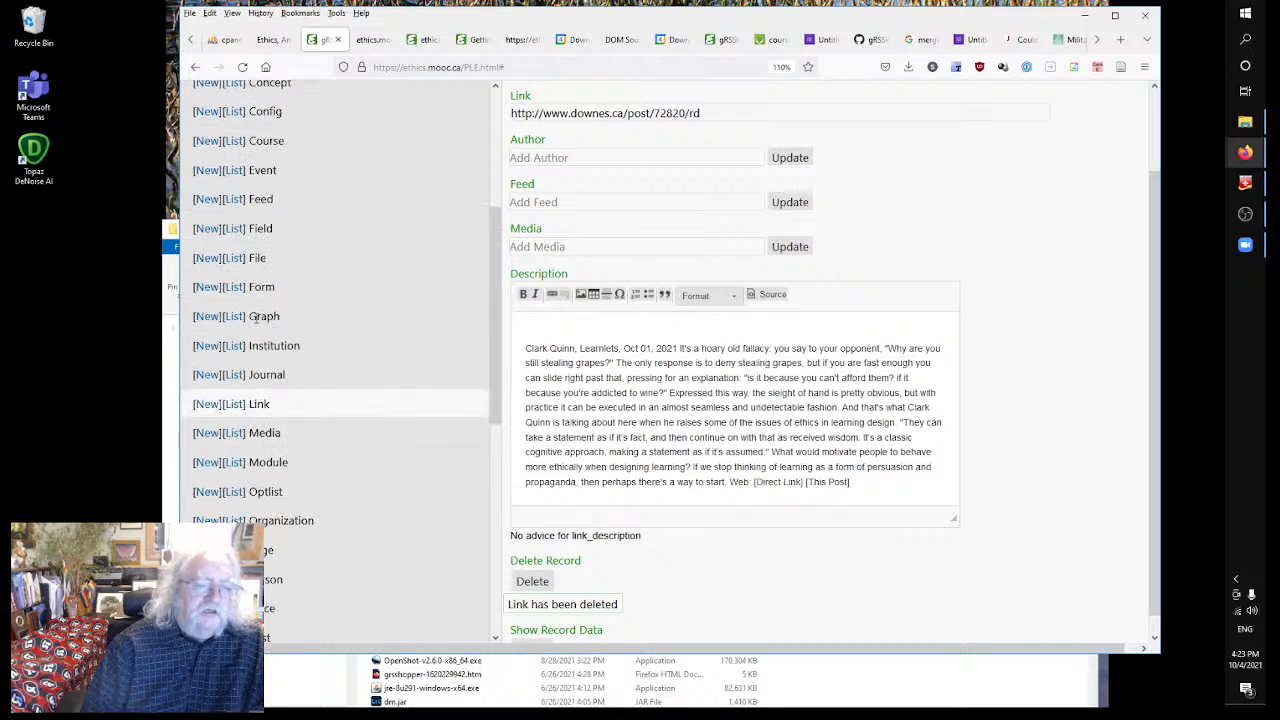
{"action": "scroll", "coordinate": [240, 340], "scroll_direction": "down", "scroll_amount": 3}
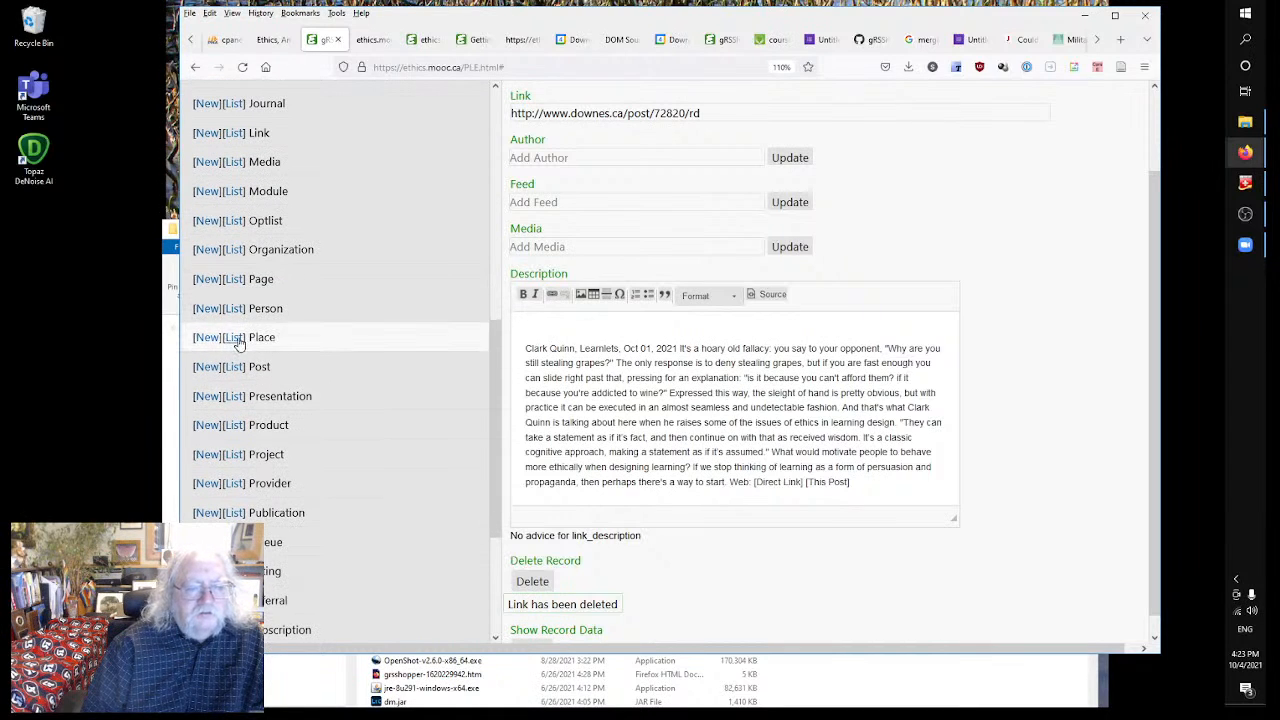
{"action": "left_click", "coordinate": [231, 281]}
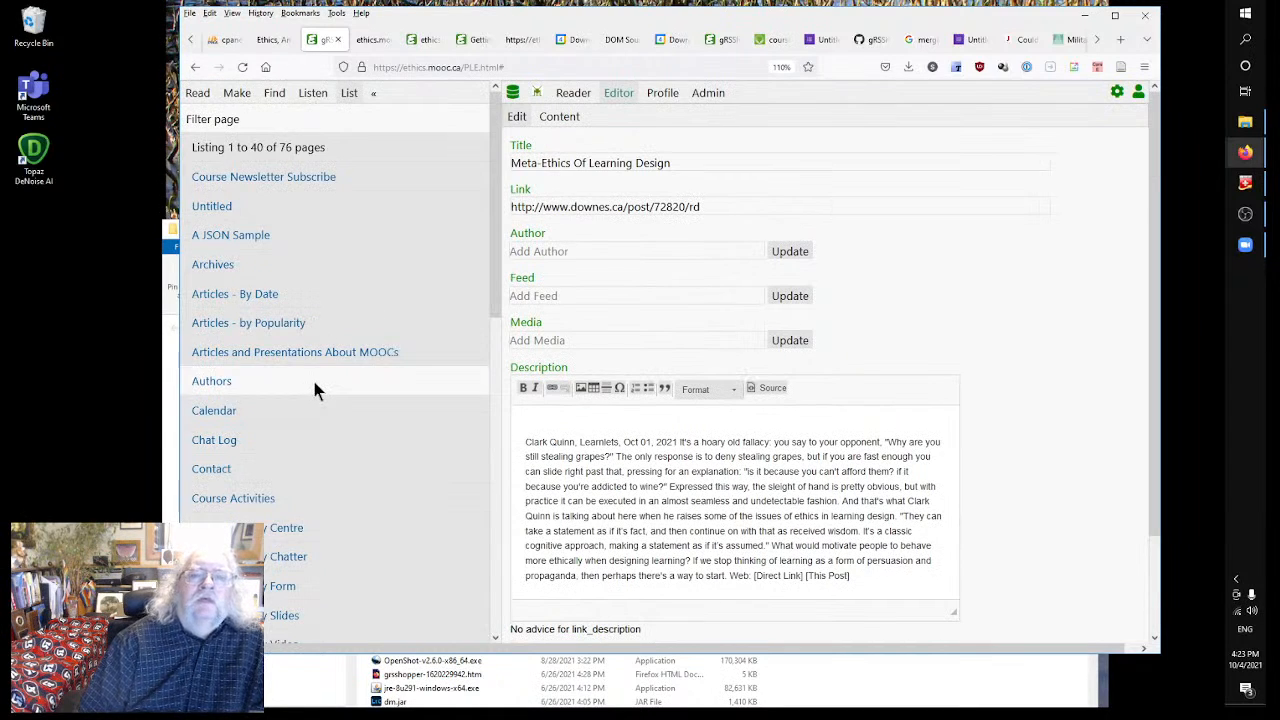
- Open the Course Newsletter RSS record's page publishing settings and view the published course_newsletter.xml feed
{"action": "scroll", "coordinate": [309, 354], "scroll_direction": "down", "scroll_amount": 10}
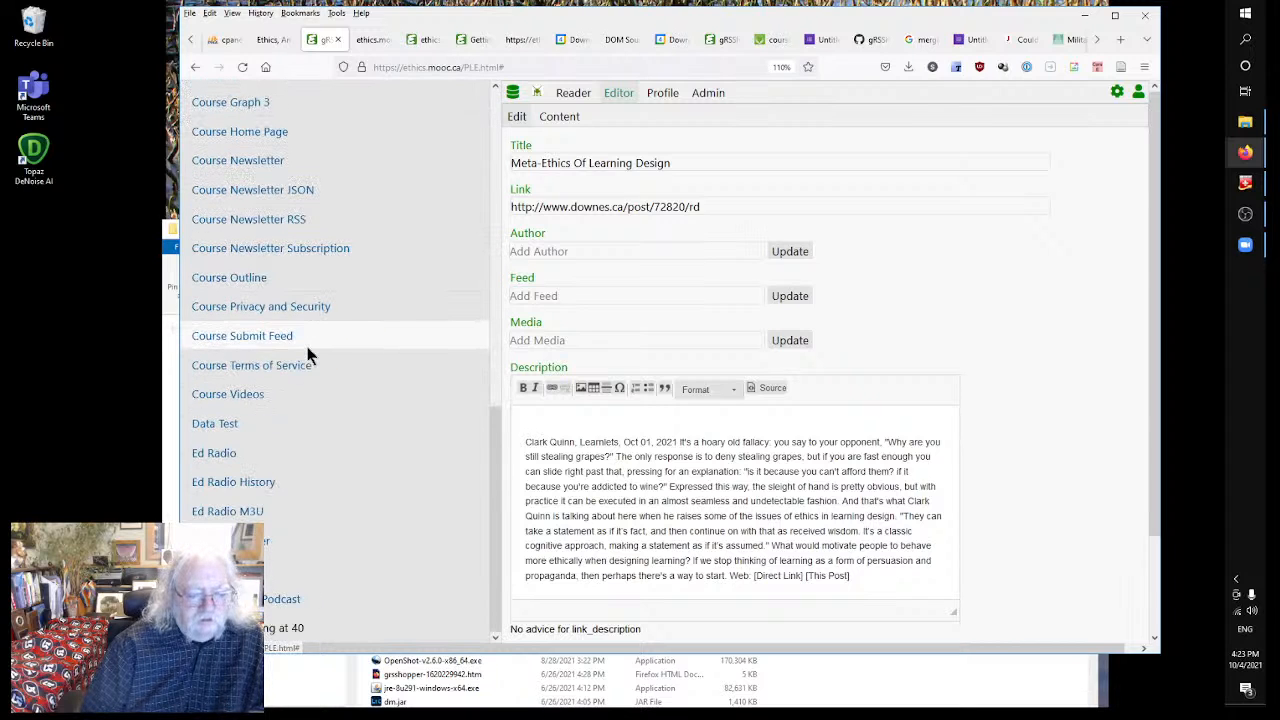
{"action": "left_click", "coordinate": [221, 220]}
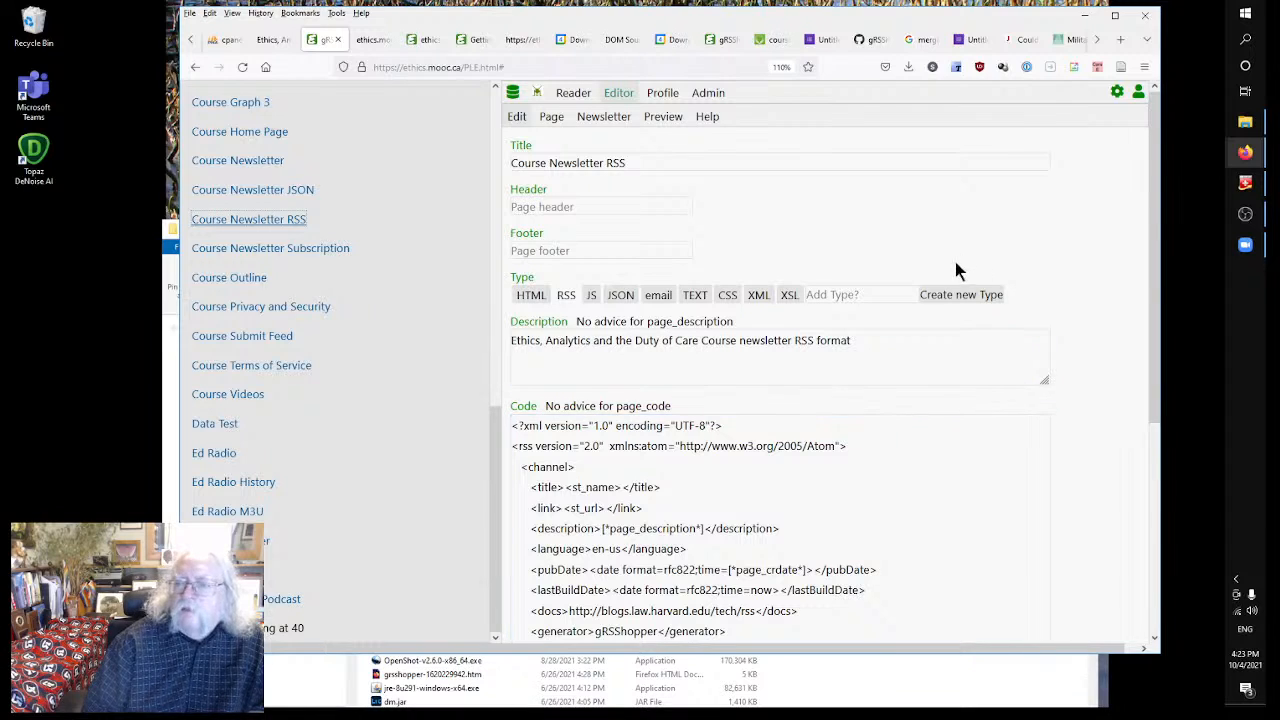
{"action": "left_click", "coordinate": [638, 243]}
{"action": "left_click", "coordinate": [551, 116]}
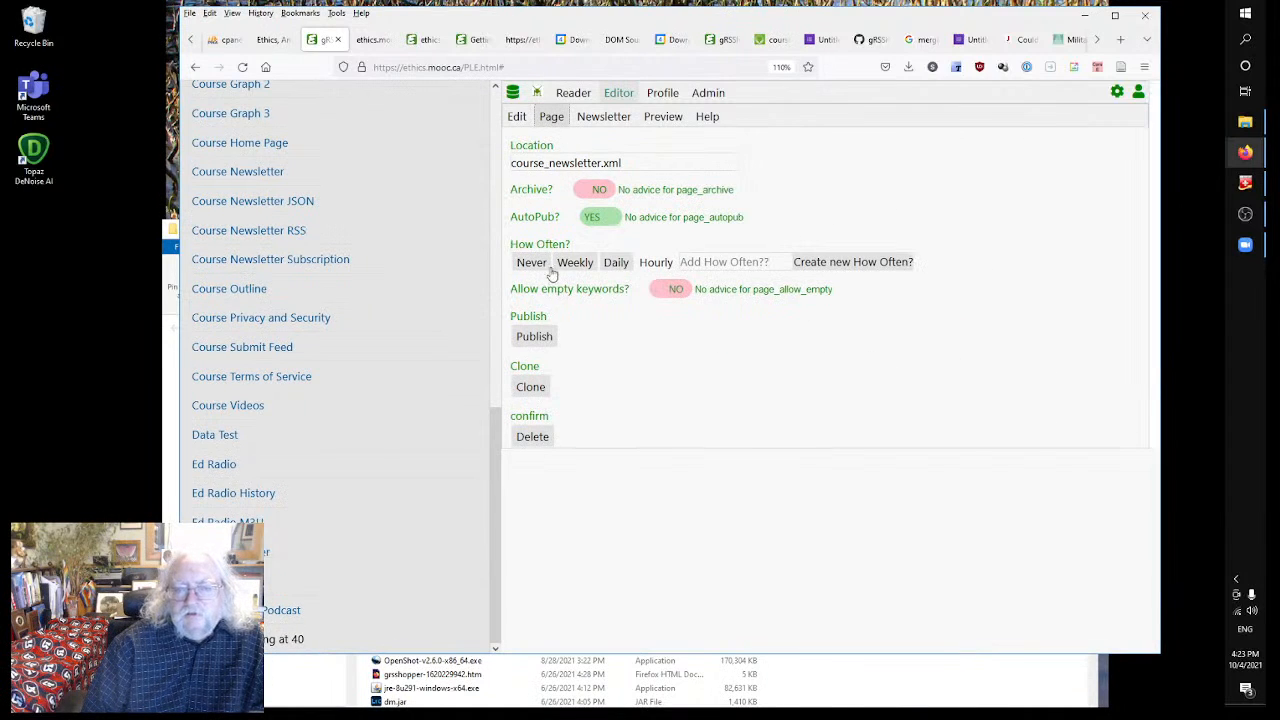
{"action": "left_click", "coordinate": [372, 42]}
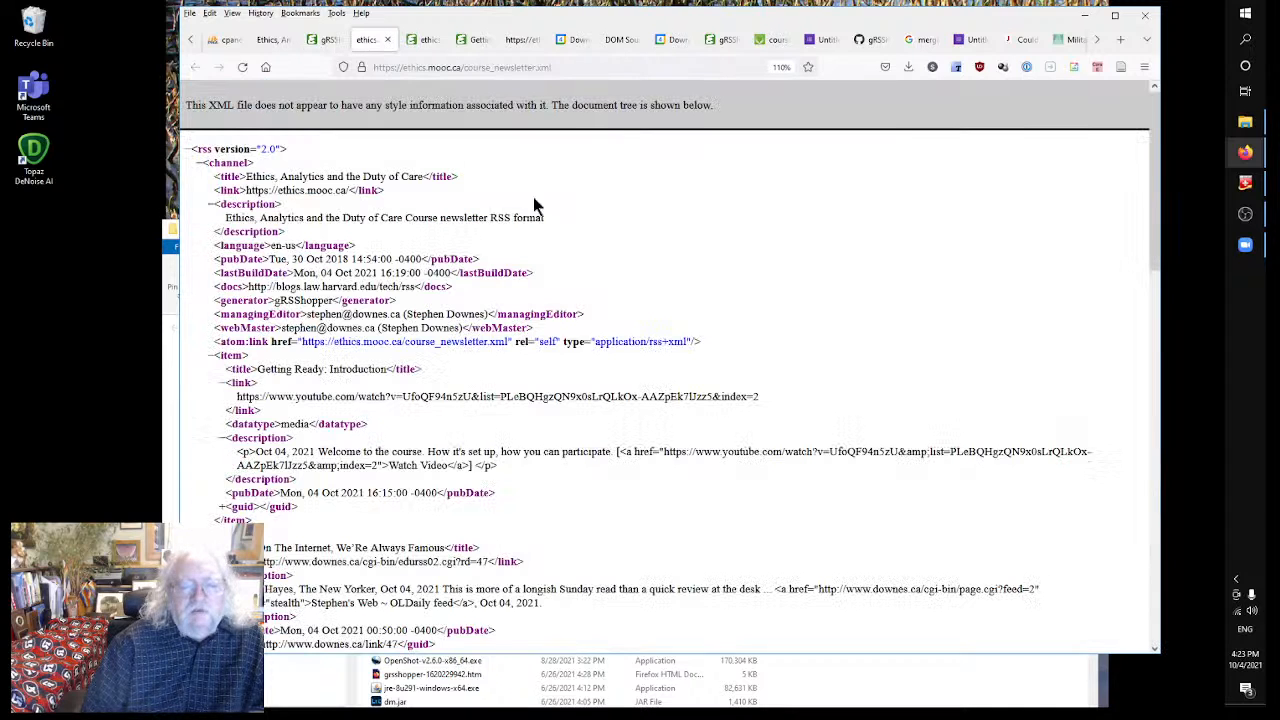
- Reload the published course_newsletter.xml feed and inspect the link element of the Getting Ready: Introduction item
{"action": "right_click", "coordinate": [707, 204]}
{"action": "left_click", "coordinate": [813, 220]}
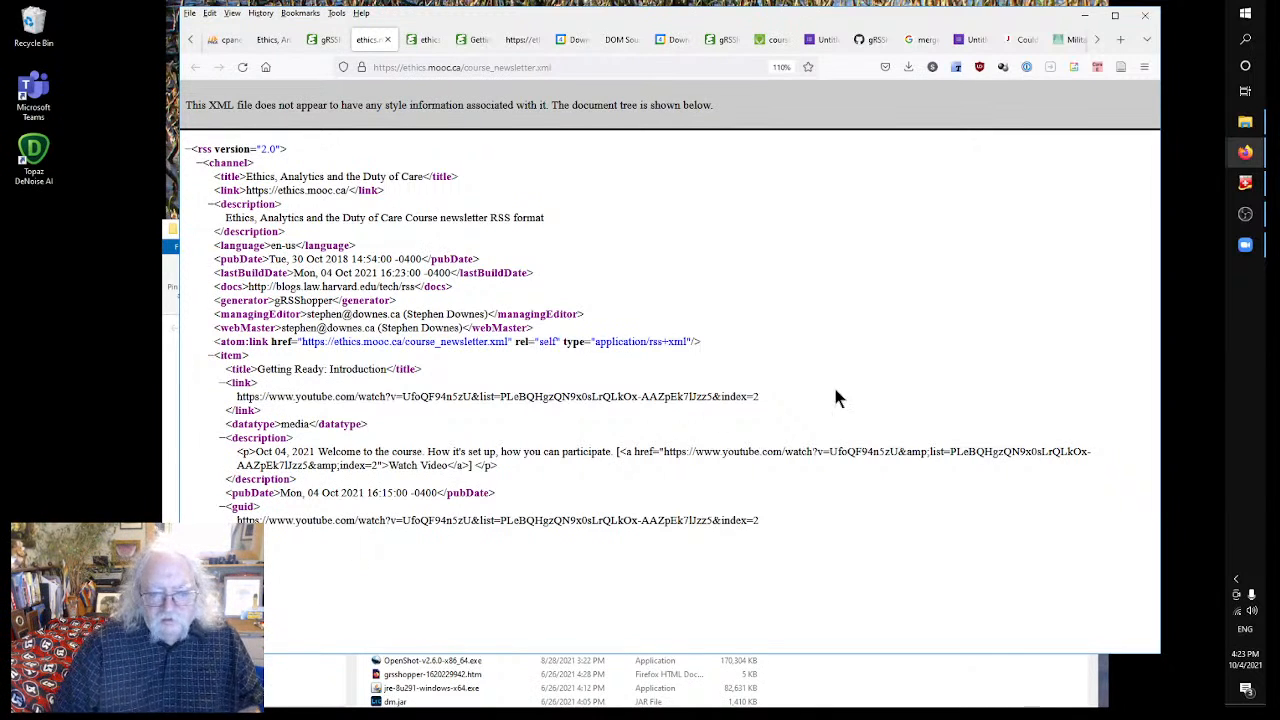
{"action": "left_click", "coordinate": [225, 383]}
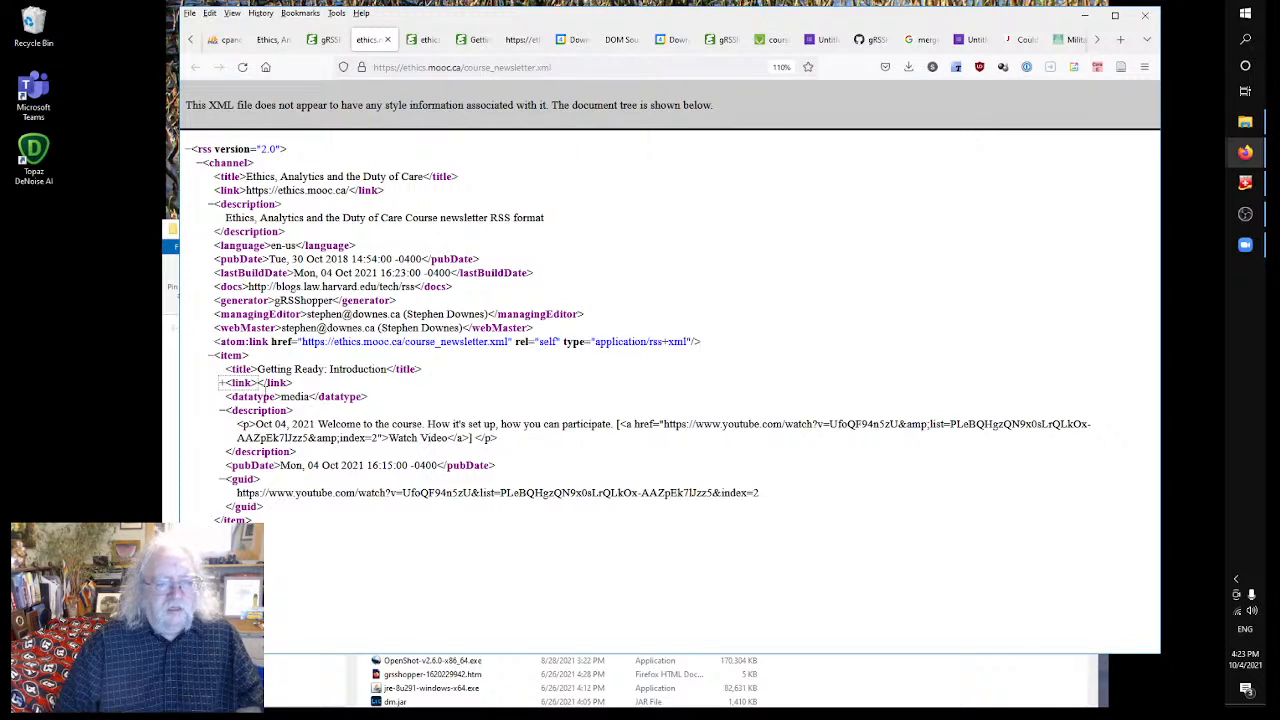
{"action": "left_click", "coordinate": [221, 383]}
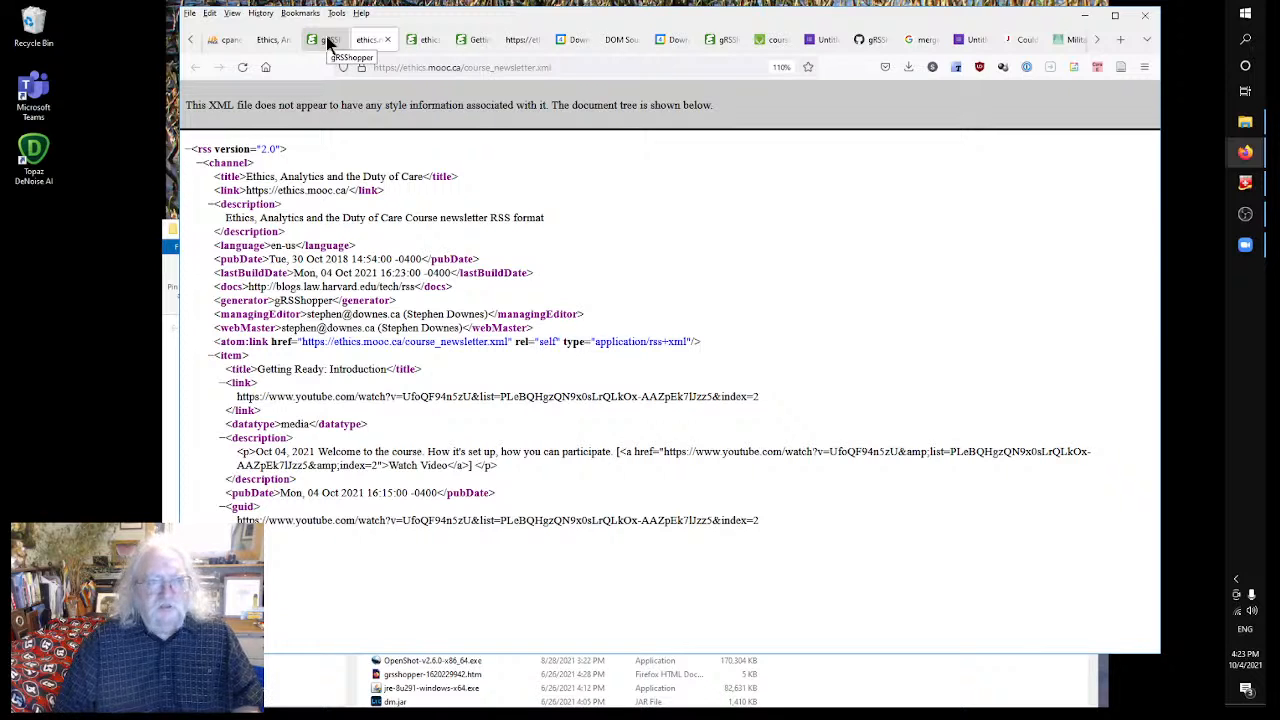
- View the published course_newsletter.htm page in place of the XML feed and look through its contents
{"action": "left_click", "coordinate": [265, 42]}
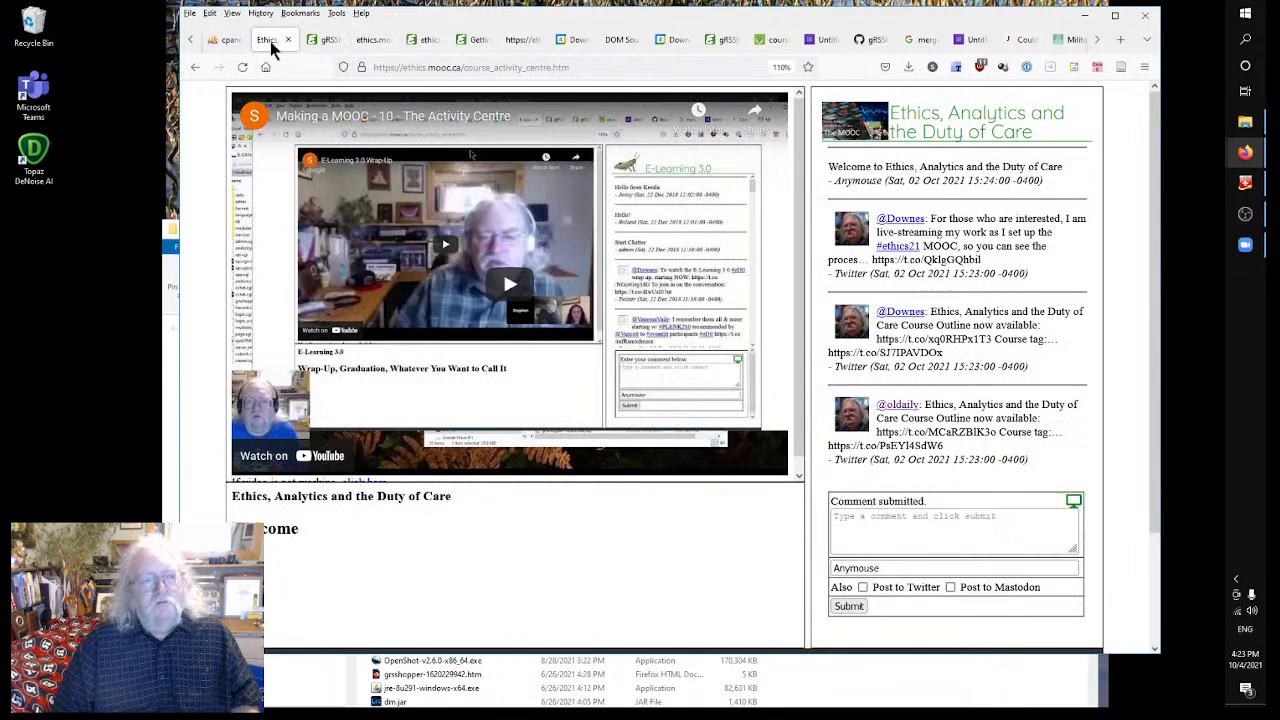
{"action": "left_click", "coordinate": [325, 40]}
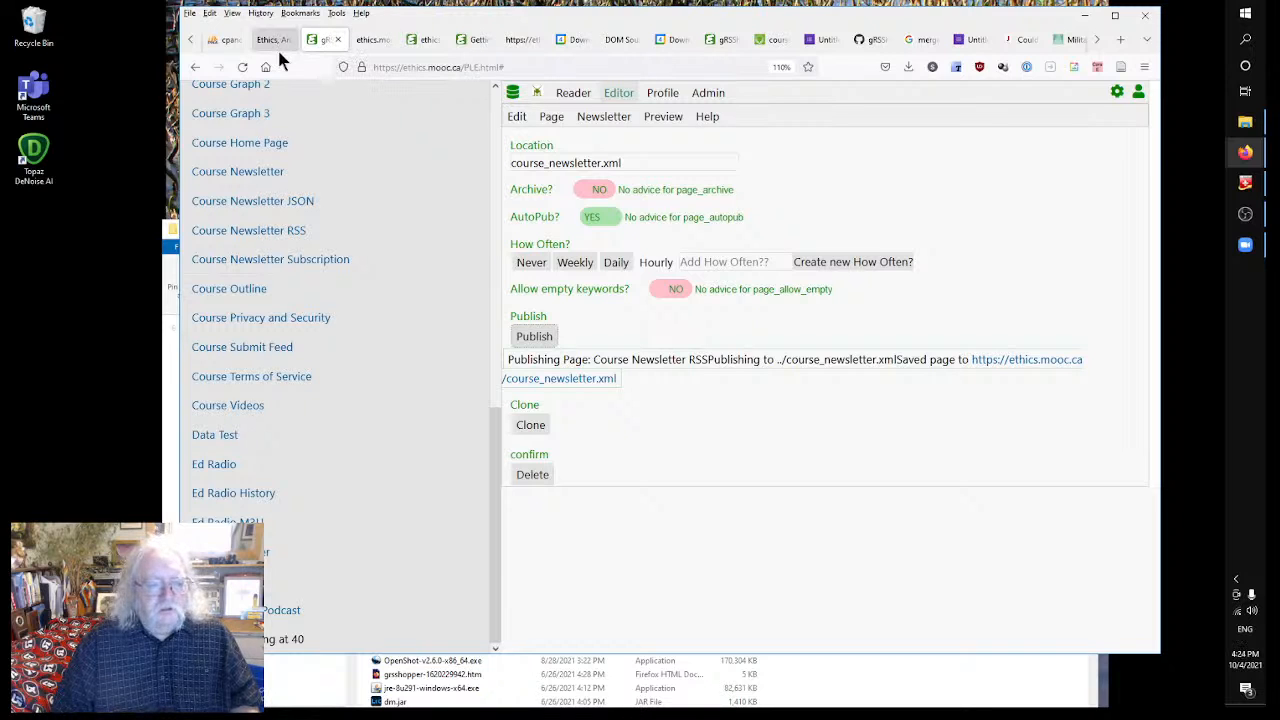
{"action": "left_click", "coordinate": [370, 41]}
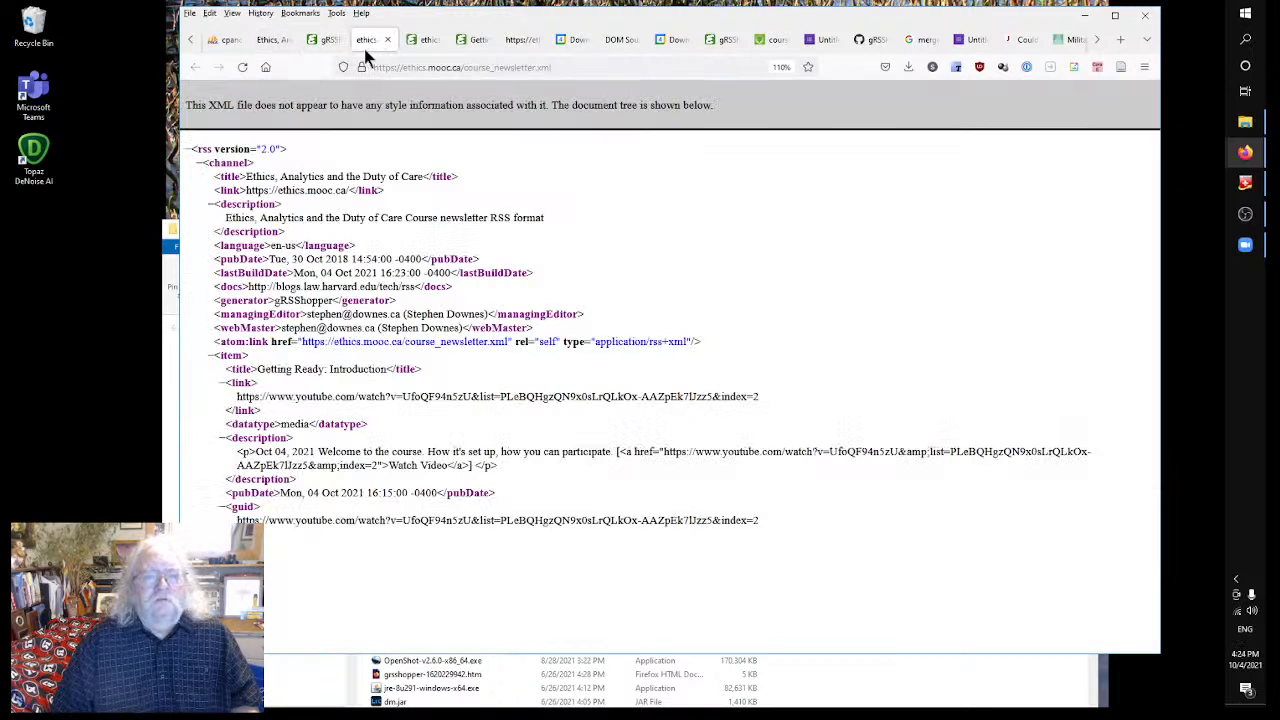
{"action": "double_click", "coordinate": [540, 67]}
{"action": "type", "text": "htm"}
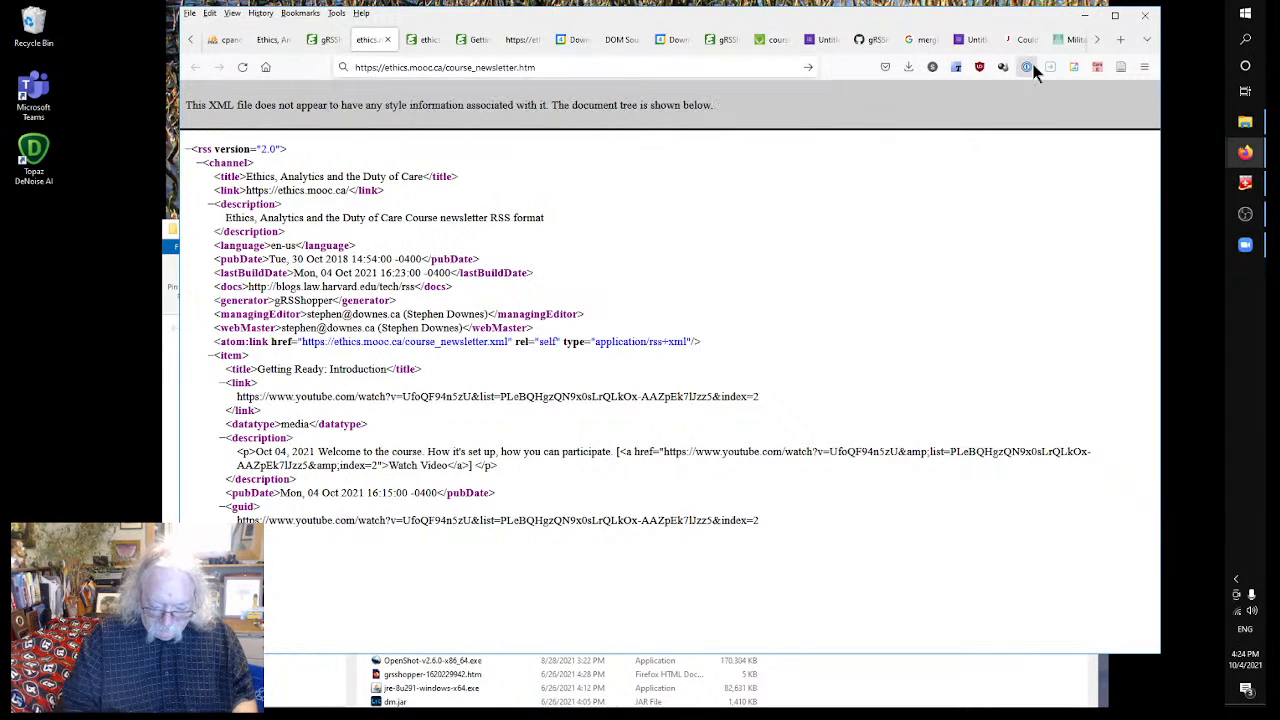
{"action": "key", "text": "Return"}
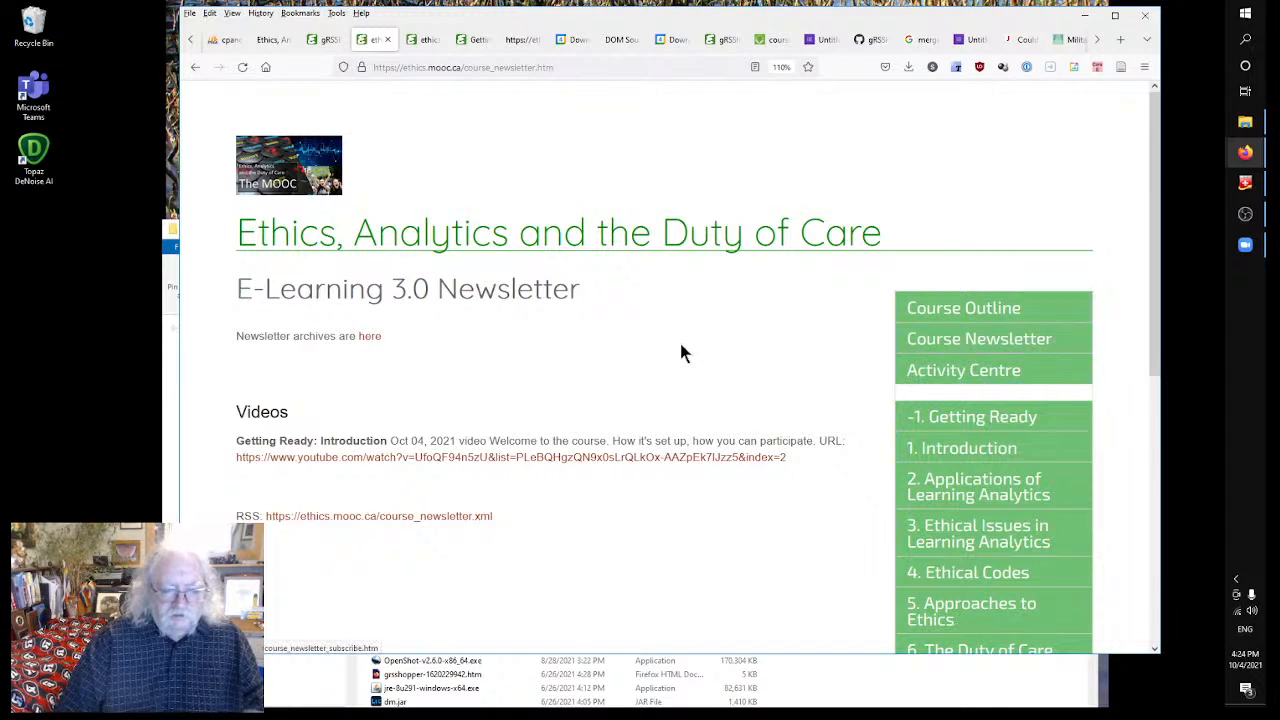
{"action": "scroll", "coordinate": [680, 350], "scroll_direction": "down", "scroll_amount": 5}
{"action": "scroll", "coordinate": [680, 350], "scroll_direction": "up", "scroll_amount": 5}
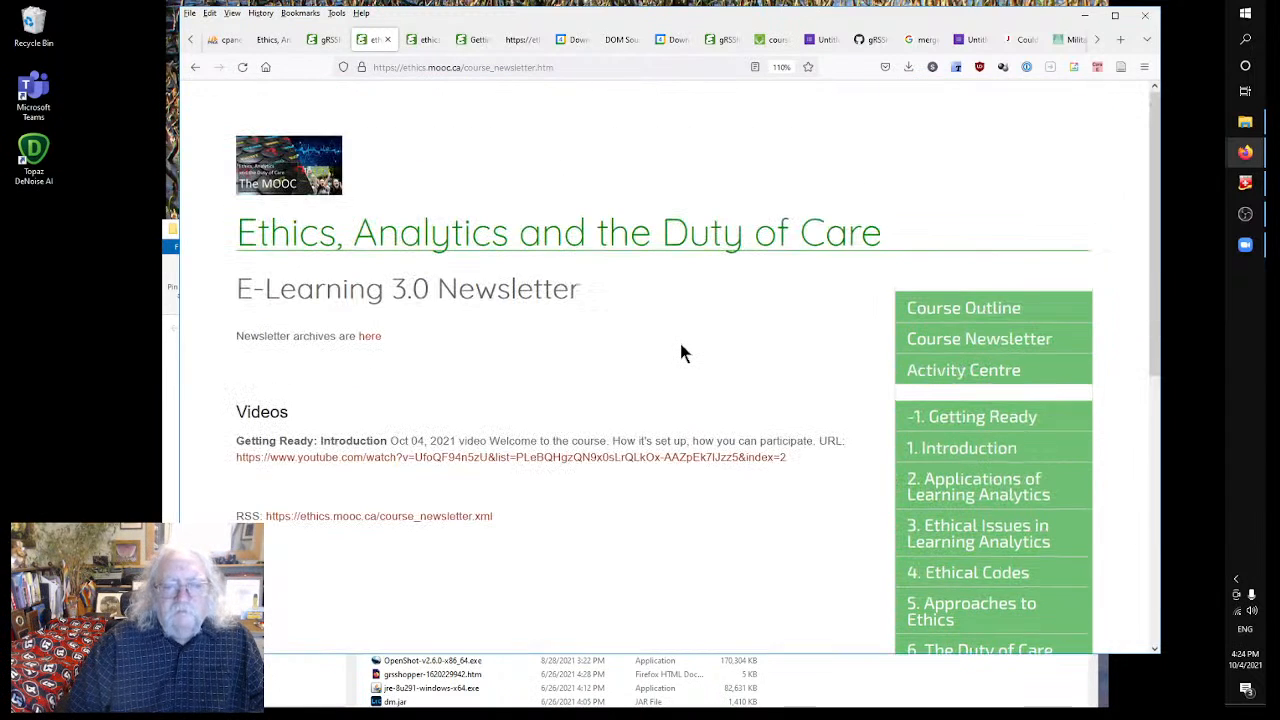
- Open the Course Newsletter page record in the gRSShopper editor and examine the keyword lines for tasks, media, posts and links in its code
{"action": "left_click", "coordinate": [323, 40]}
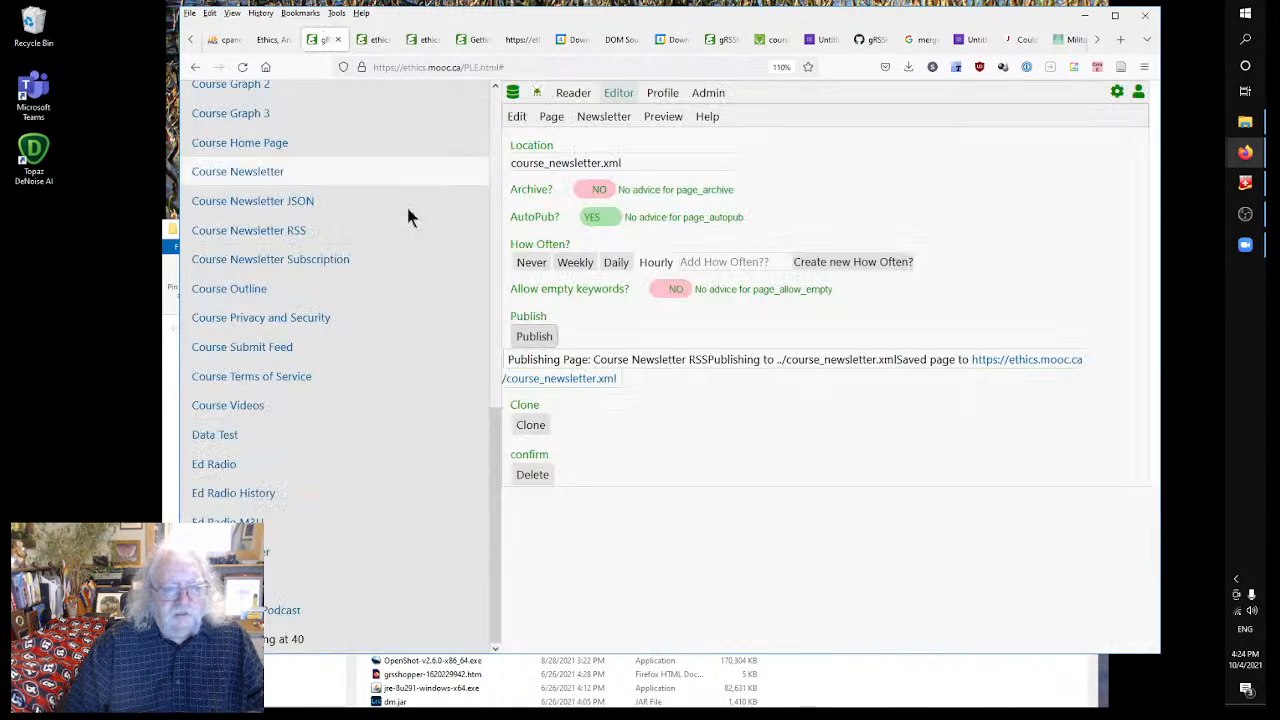
{"action": "scroll", "coordinate": [358, 330], "scroll_direction": "up", "scroll_amount": 2}
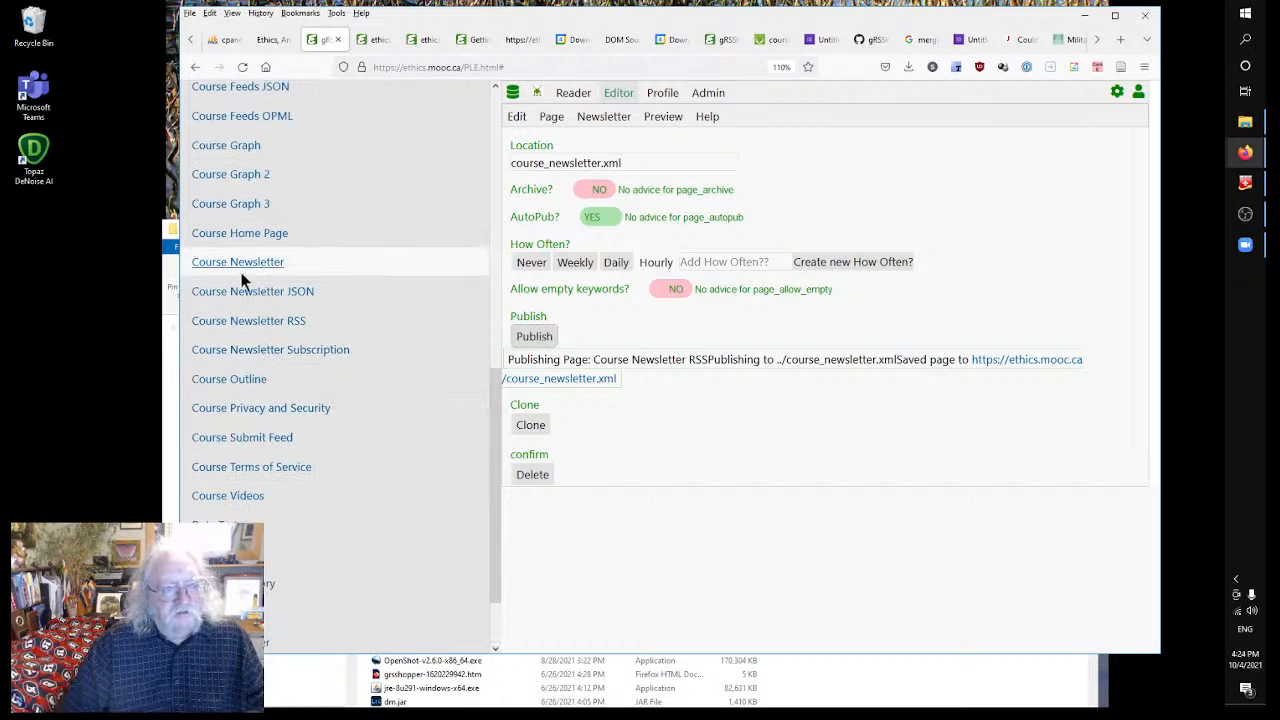
{"action": "left_click", "coordinate": [221, 268]}
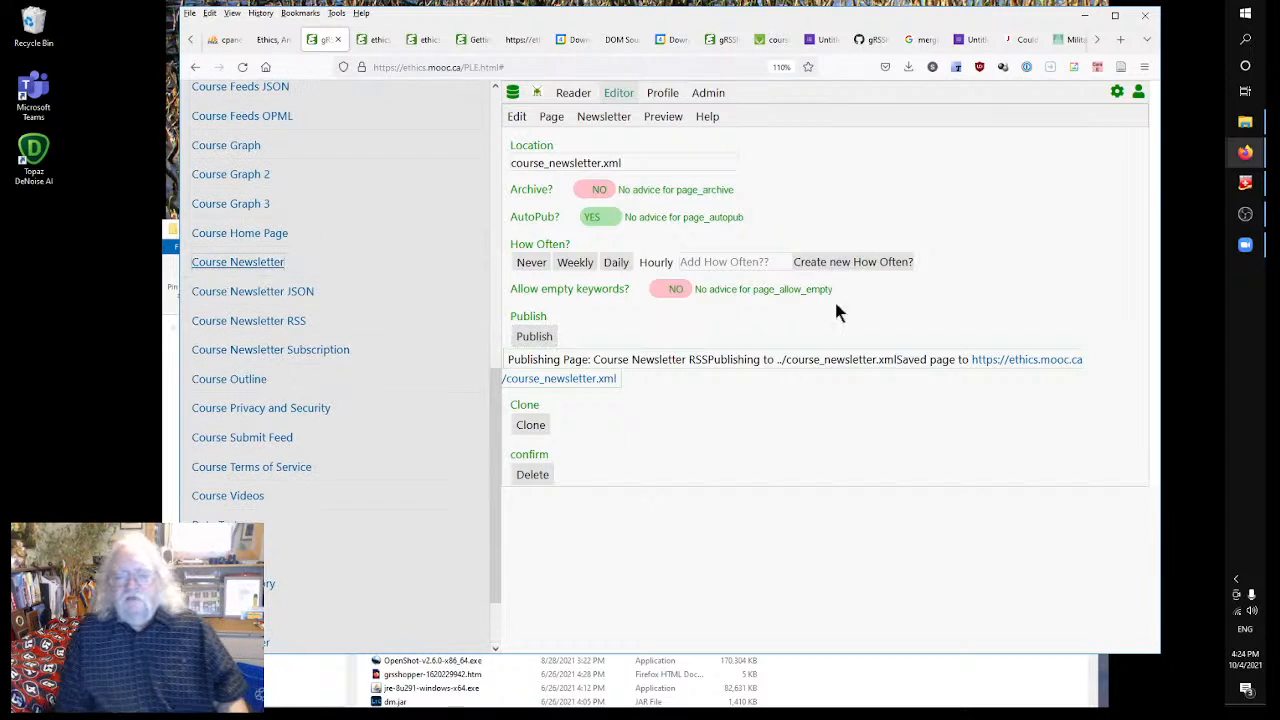
{"action": "scroll", "coordinate": [1086, 500], "scroll_direction": "down", "scroll_amount": 5}
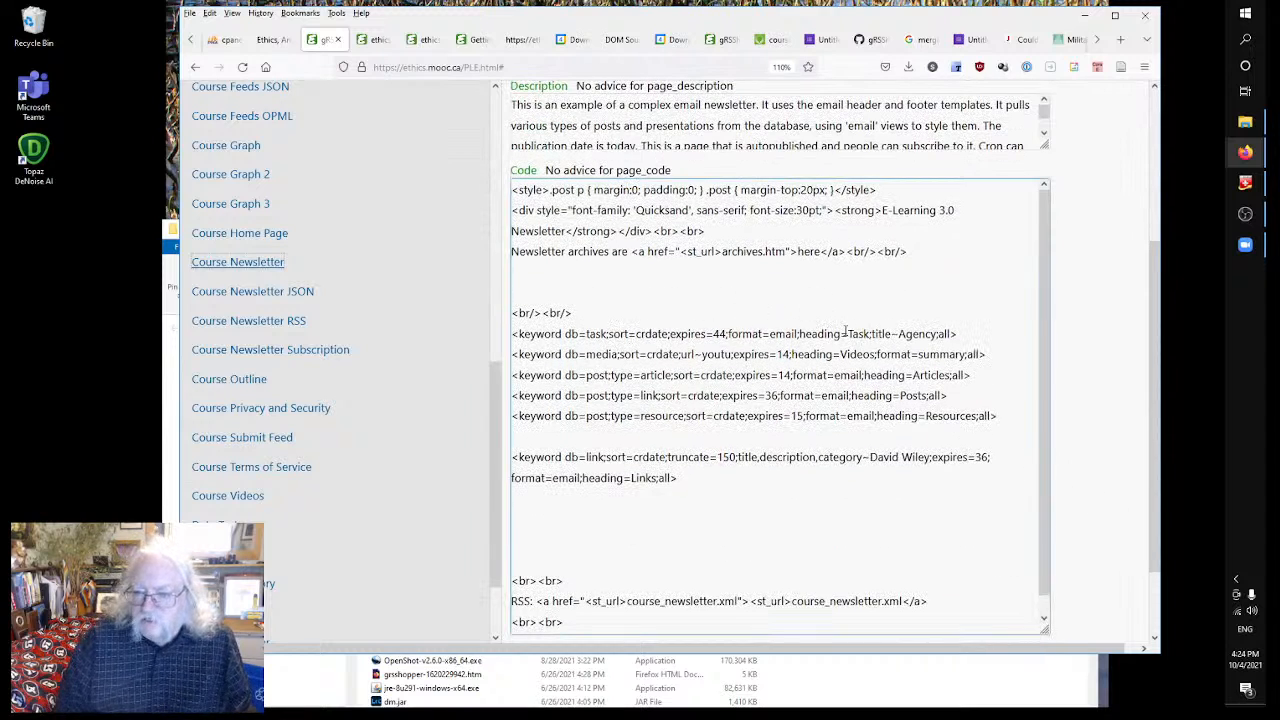
{"action": "left_click", "coordinate": [853, 354]}
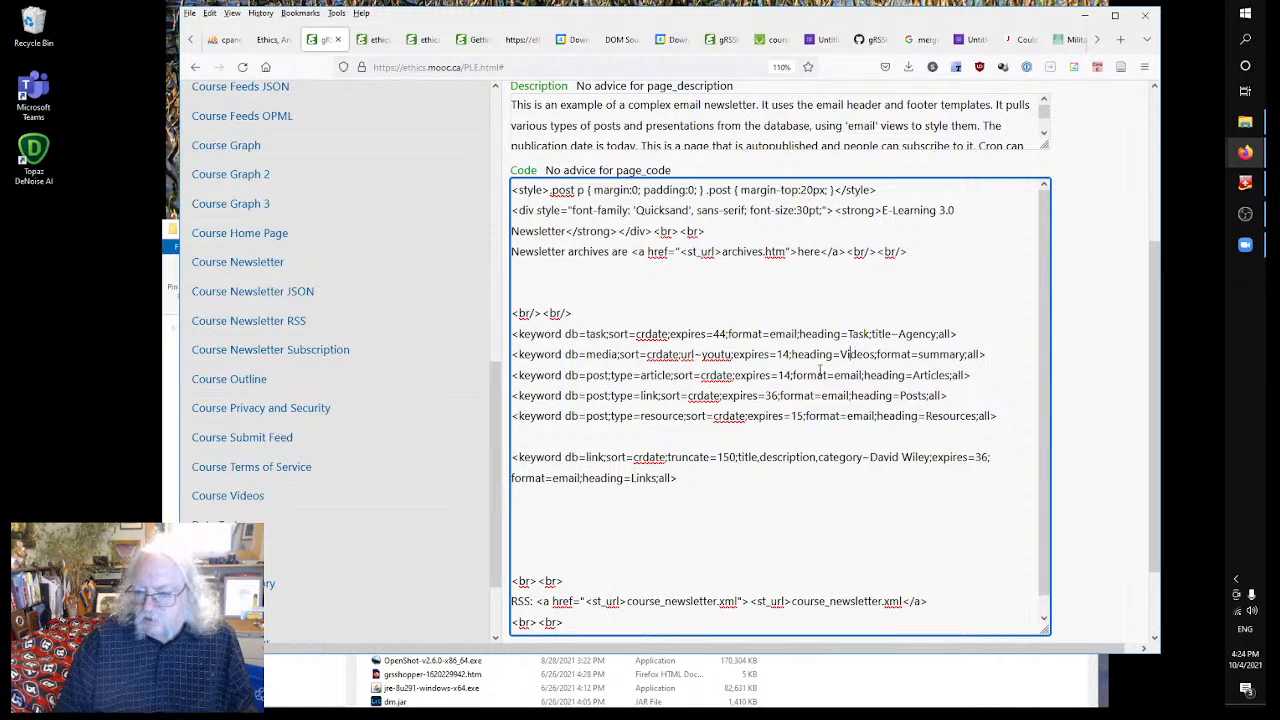
{"action": "left_click", "coordinate": [823, 396]}
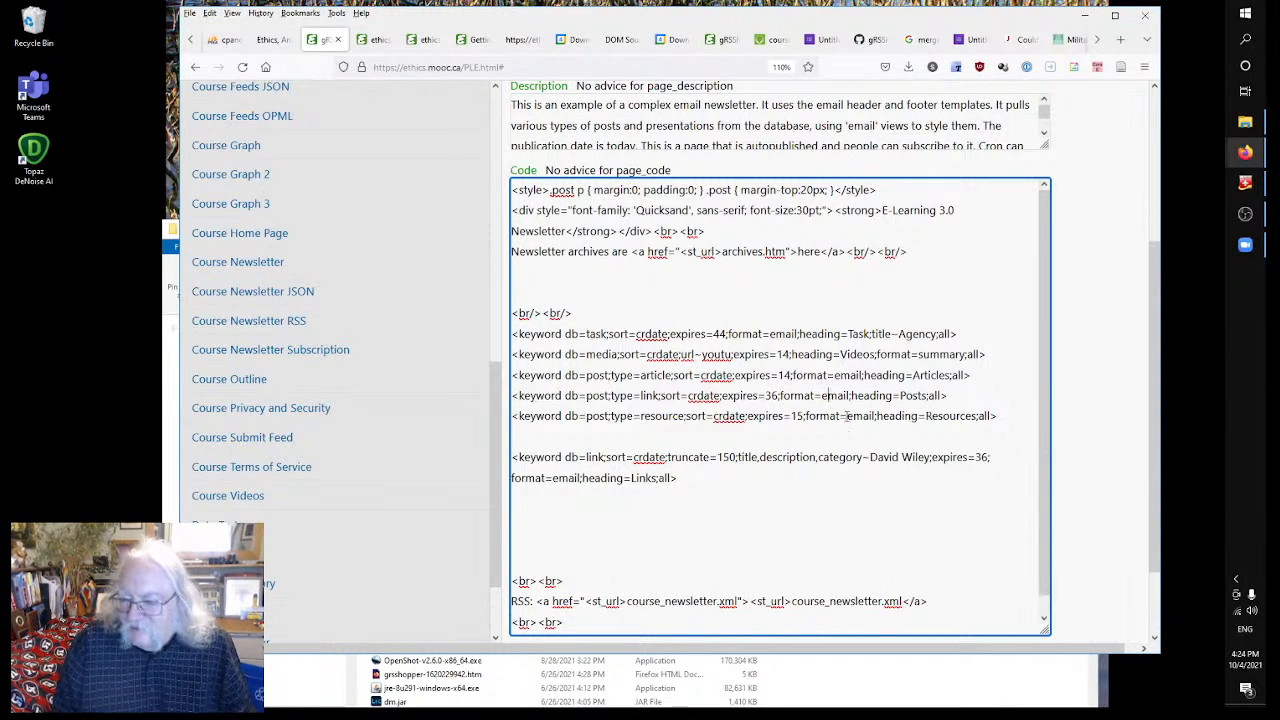
{"action": "left_click", "coordinate": [862, 416]}
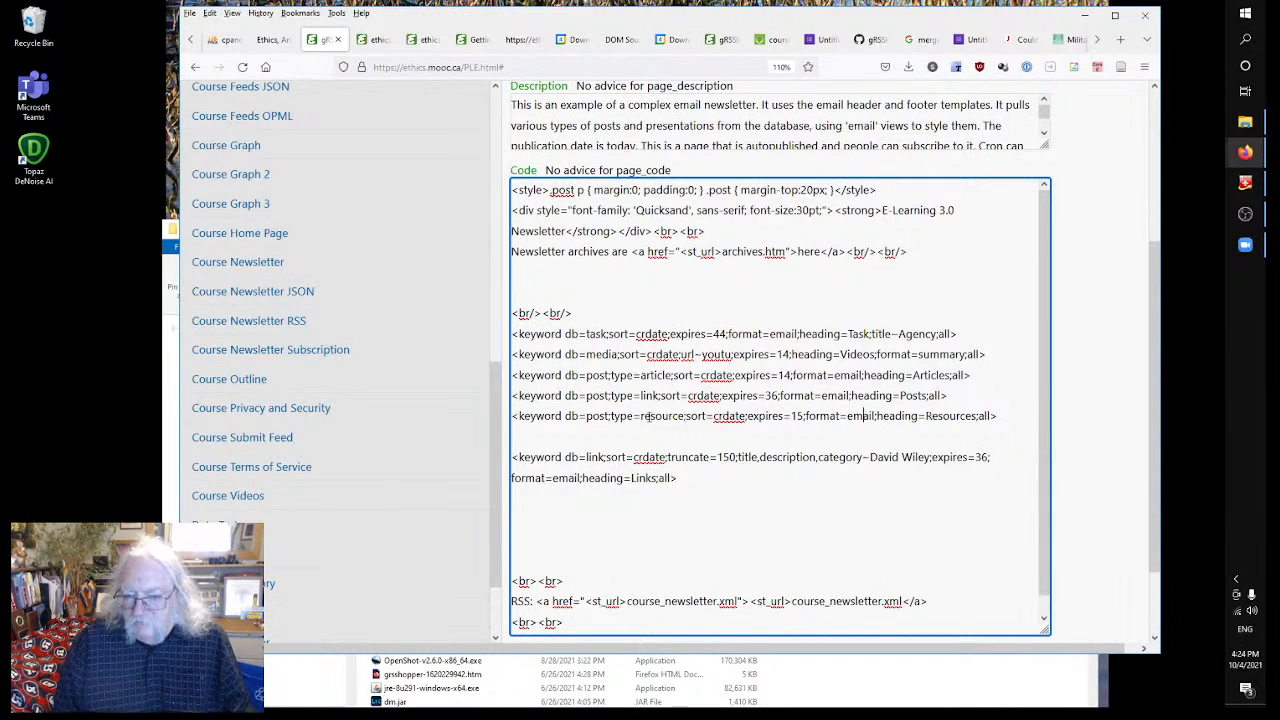
{"action": "left_click", "coordinate": [786, 441]}
{"action": "scroll", "coordinate": [786, 441], "scroll_direction": "down", "scroll_amount": 1}
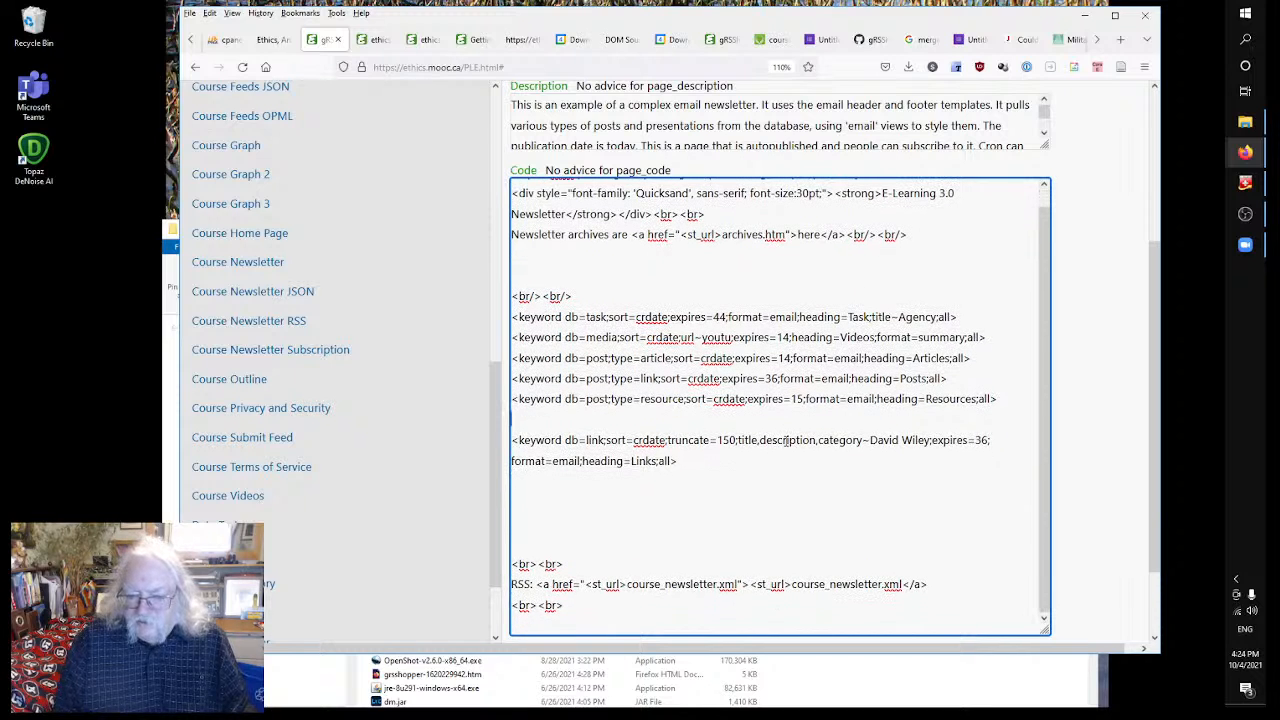
{"action": "scroll", "coordinate": [752, 472], "scroll_direction": "up", "scroll_amount": 1}
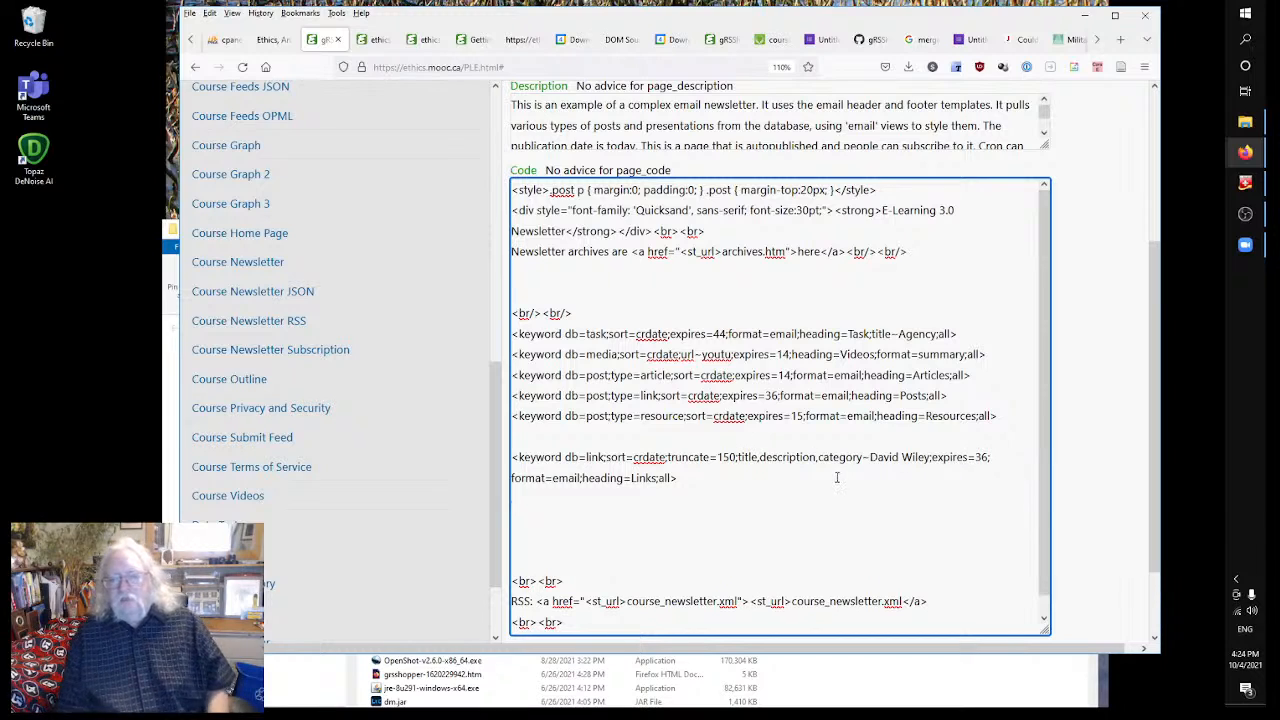
- Open the Course Newsletter RSS page record and examine the keyword lines in its feed code
{"action": "left_click", "coordinate": [258, 321]}
{"action": "scroll", "coordinate": [770, 362], "scroll_direction": "down", "scroll_amount": 3}
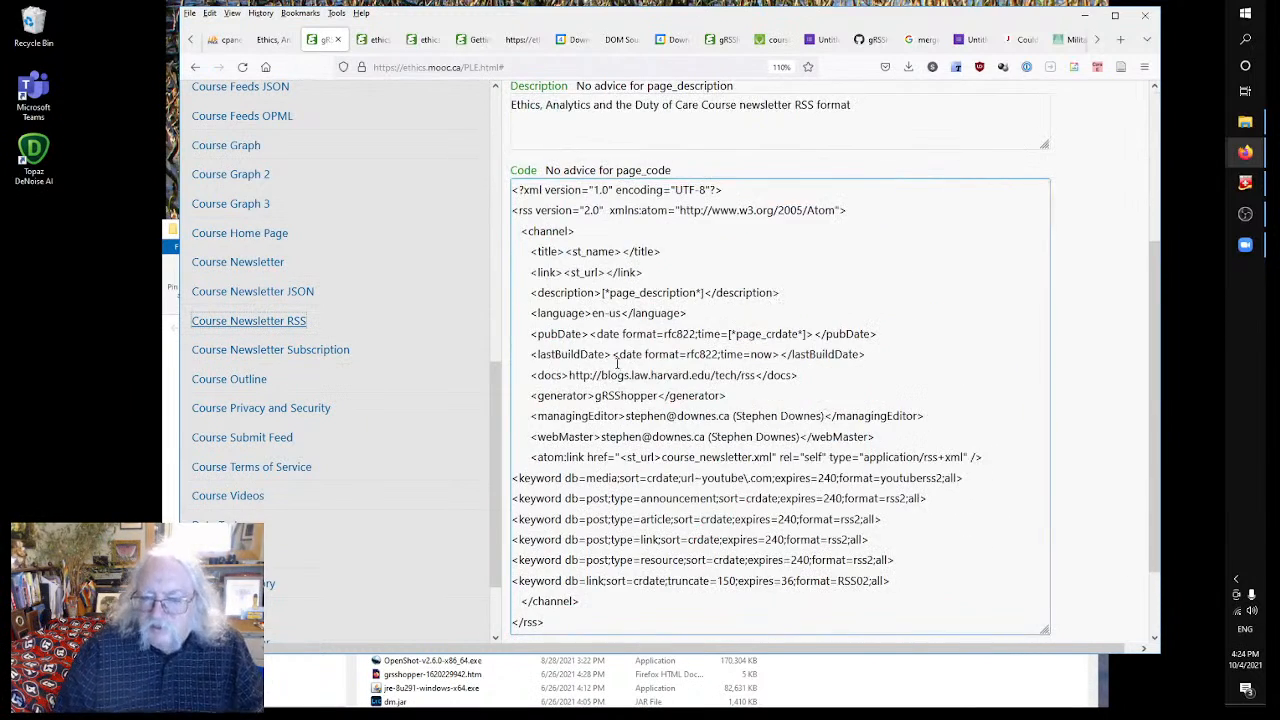
{"action": "scroll", "coordinate": [816, 432], "scroll_direction": "down", "scroll_amount": 2}
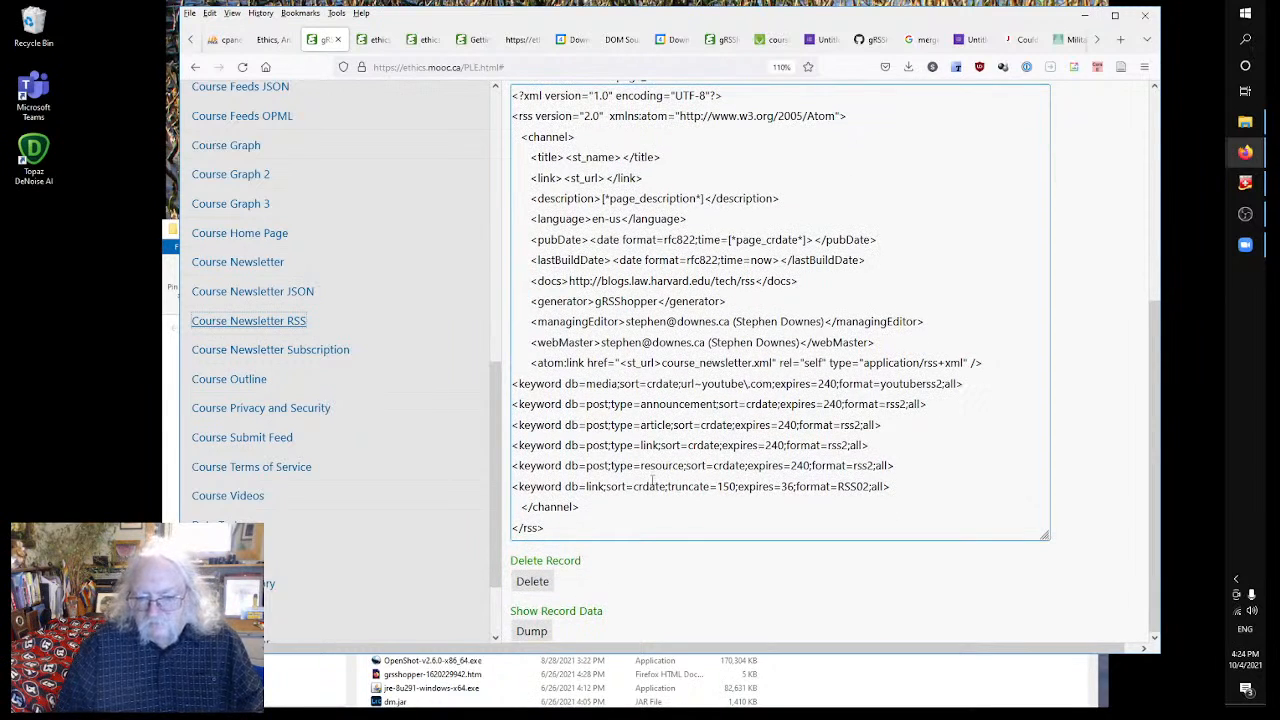
{"action": "left_click", "coordinate": [960, 487]}
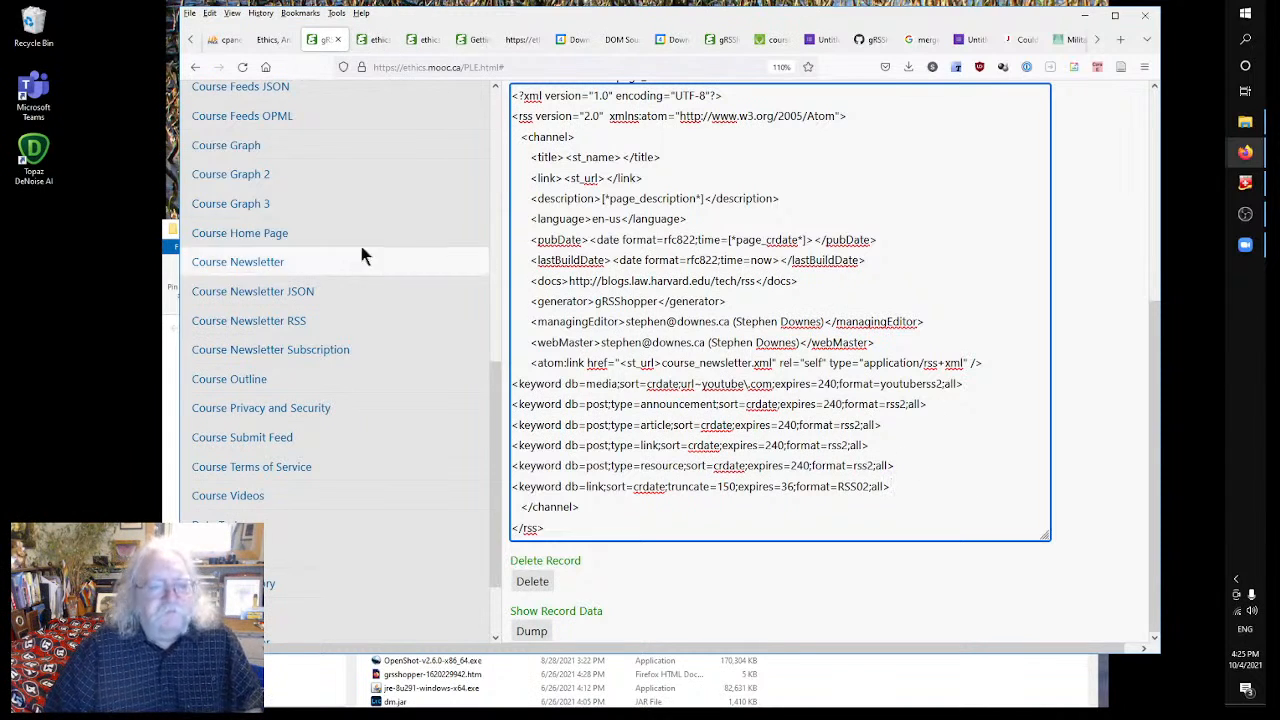
- Review the published newsletter page and read through the Getting Ready module page, including its activities, synopsis and the sections below
{"action": "left_click", "coordinate": [367, 40]}
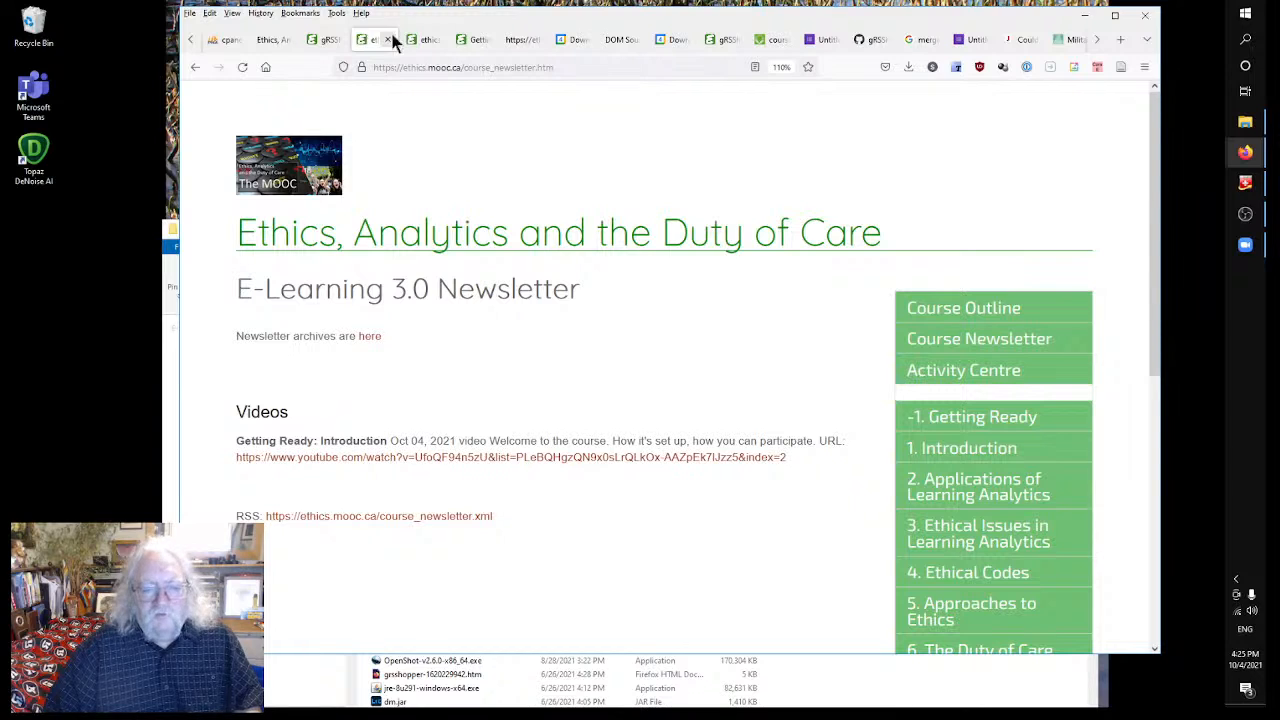
{"action": "left_click", "coordinate": [420, 41]}
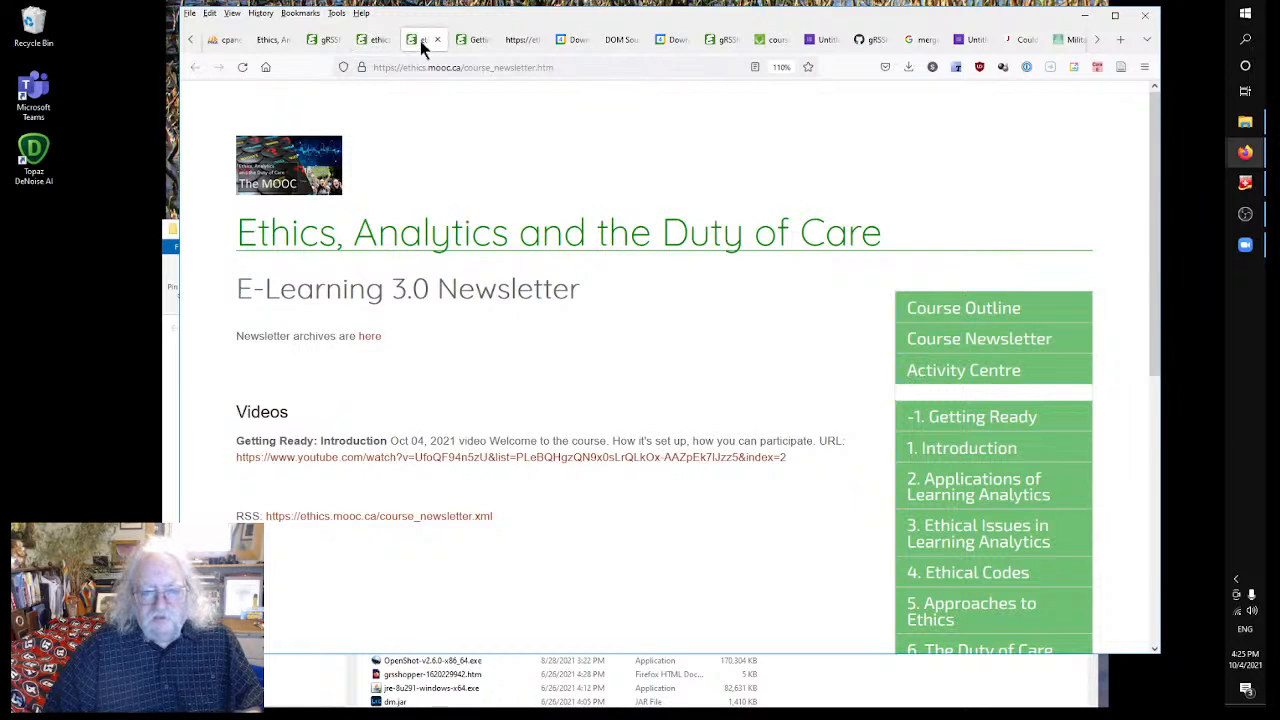
{"action": "left_click", "coordinate": [474, 40]}
{"action": "scroll", "coordinate": [557, 349], "scroll_direction": "down", "scroll_amount": 3}
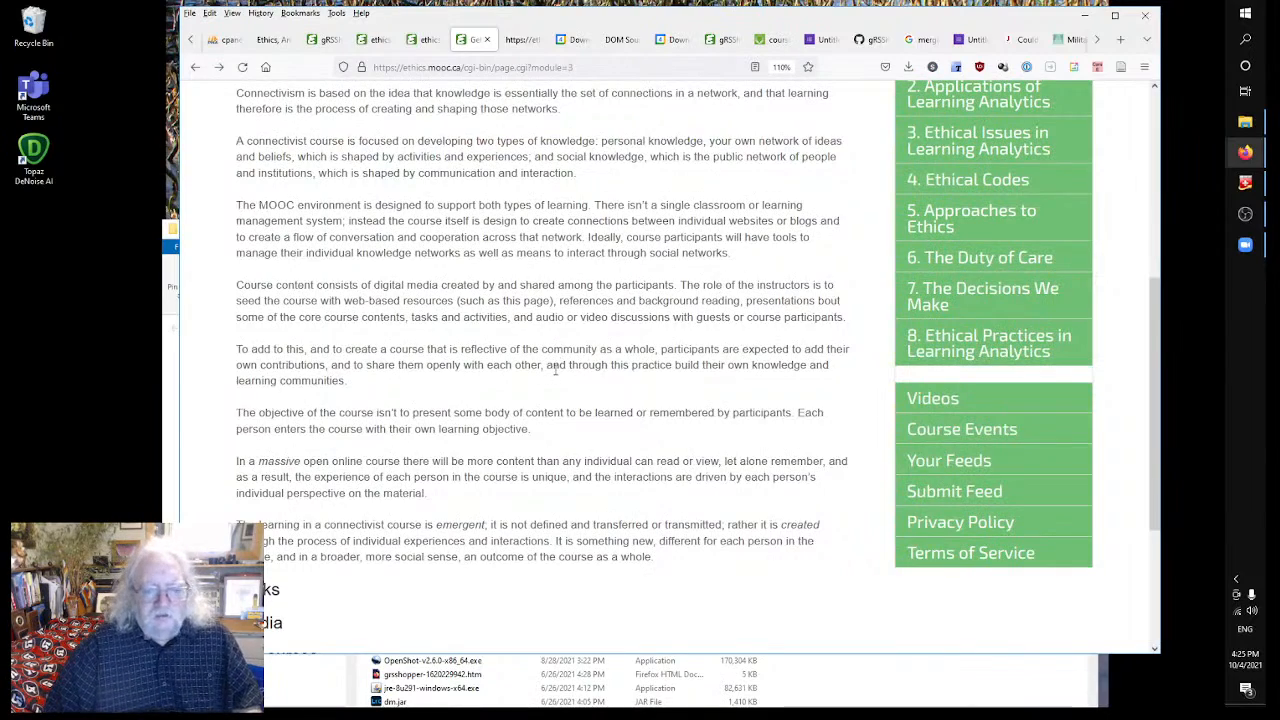
{"action": "scroll", "coordinate": [557, 370], "scroll_direction": "up", "scroll_amount": 3}
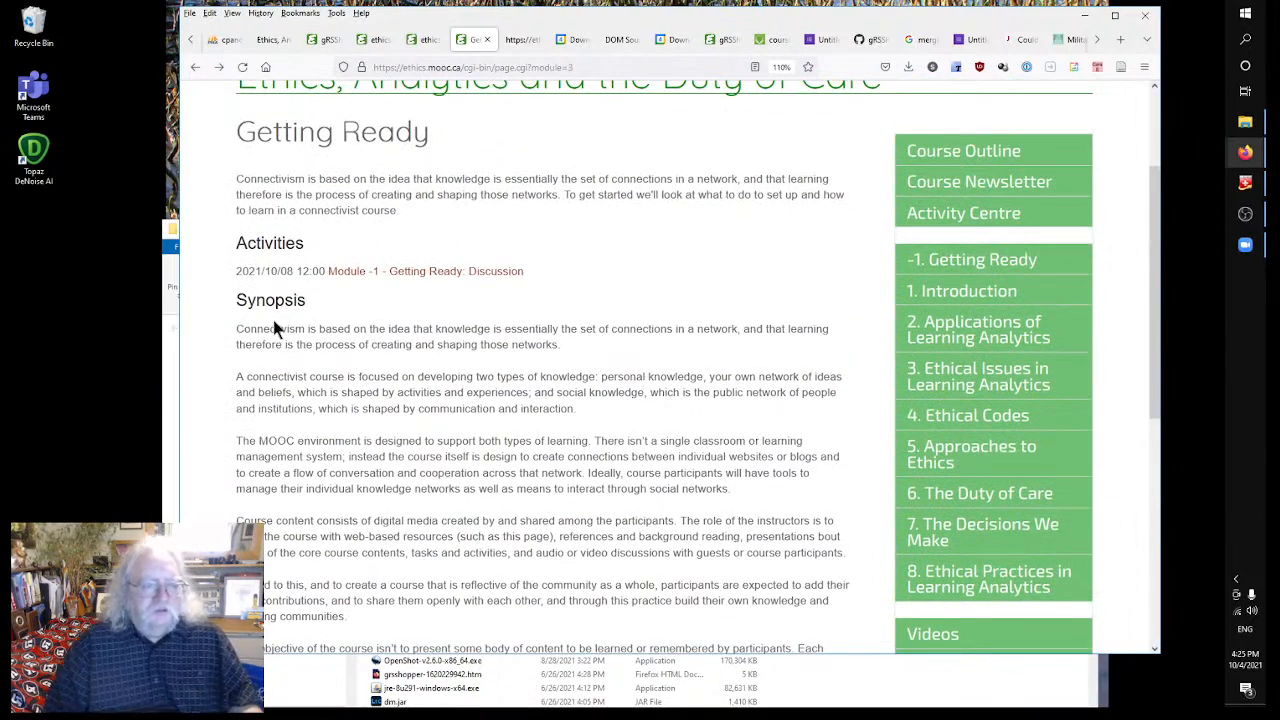
{"action": "scroll", "coordinate": [500, 366], "scroll_direction": "down", "scroll_amount": 5}
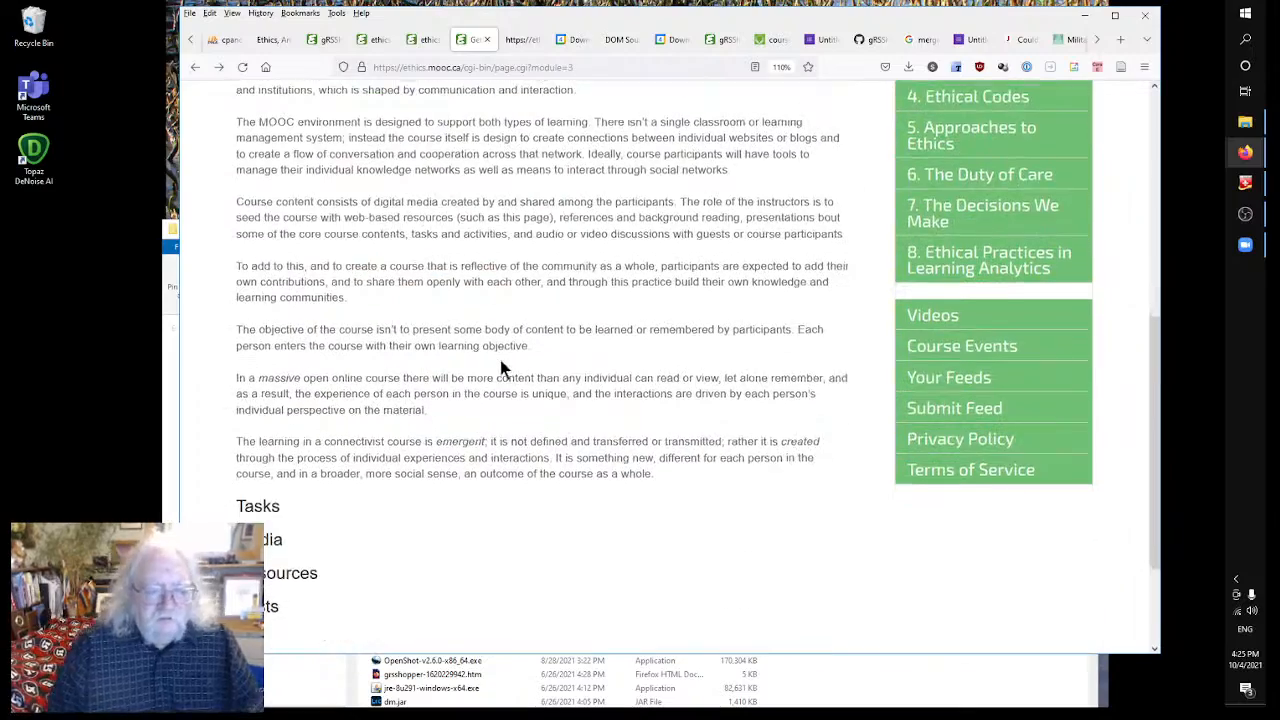
{"action": "scroll", "coordinate": [511, 349], "scroll_direction": "up", "scroll_amount": 2}
{"action": "scroll", "coordinate": [511, 349], "scroll_direction": "up", "scroll_amount": 2}
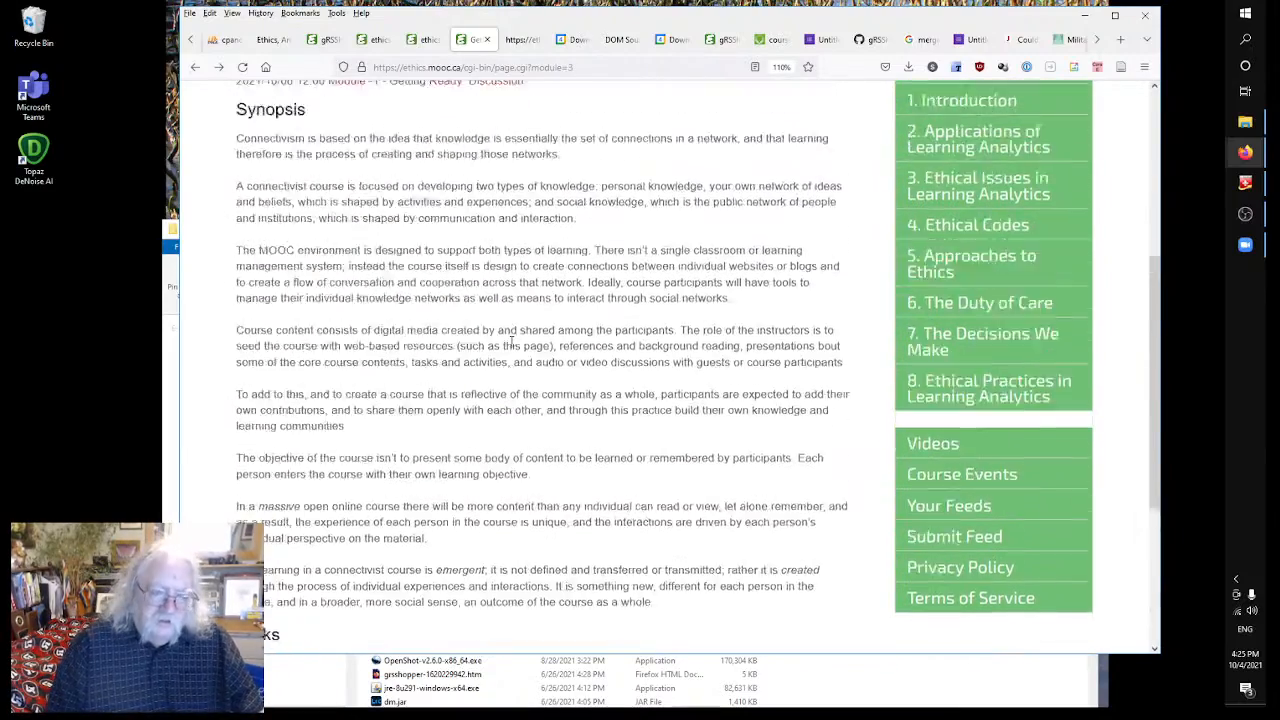
{"action": "scroll", "coordinate": [511, 349], "scroll_direction": "down", "scroll_amount": 1}
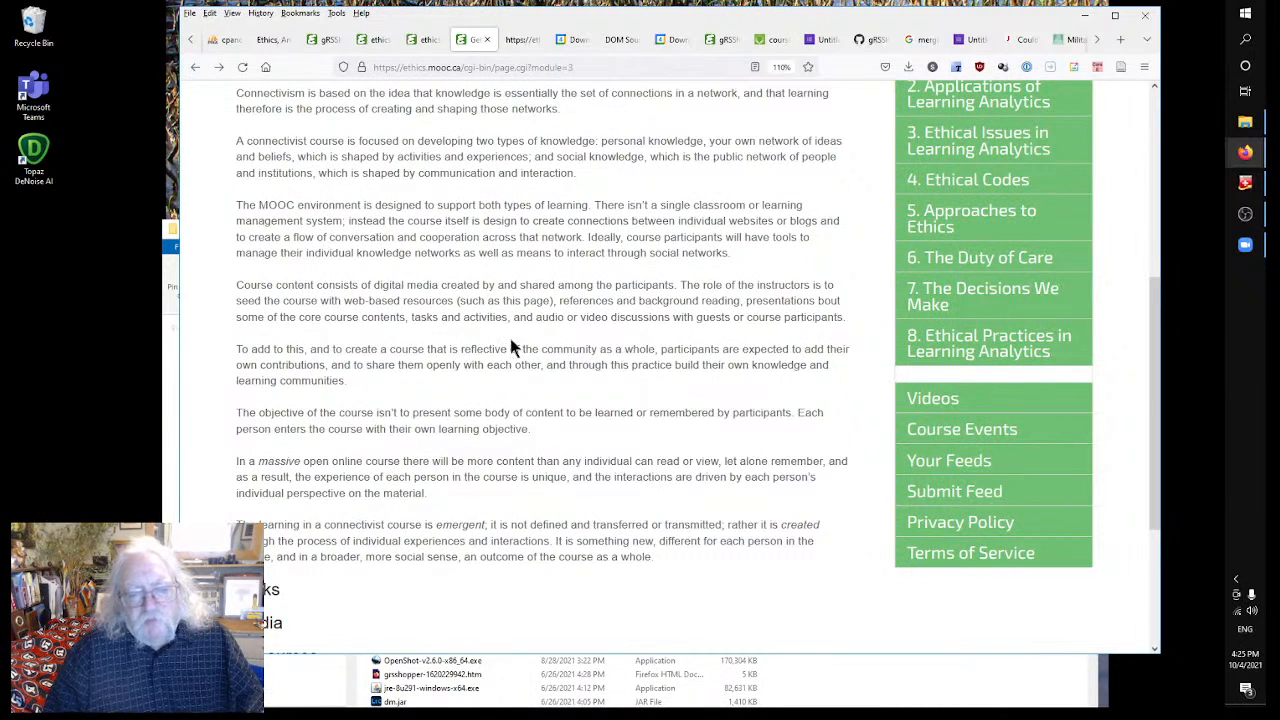
{"action": "scroll", "coordinate": [510, 340], "scroll_direction": "up", "scroll_amount": 1}
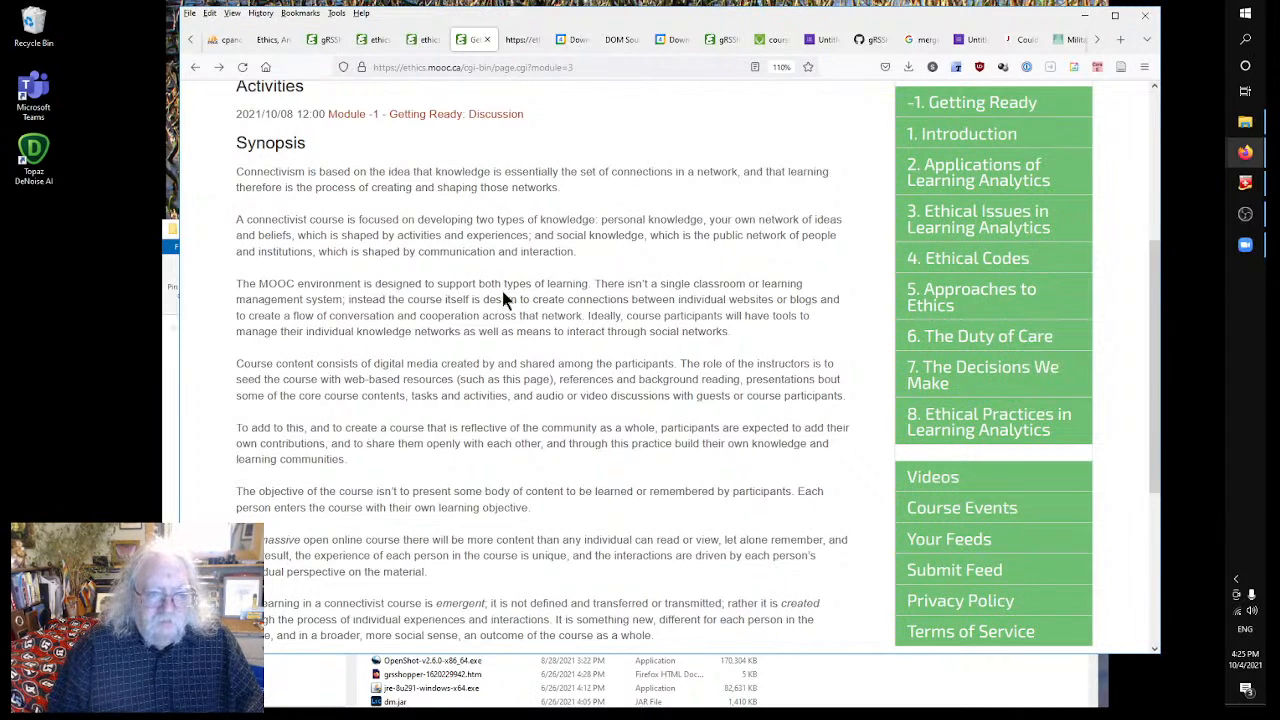
{"action": "scroll", "coordinate": [505, 300], "scroll_direction": "down", "scroll_amount": 1}
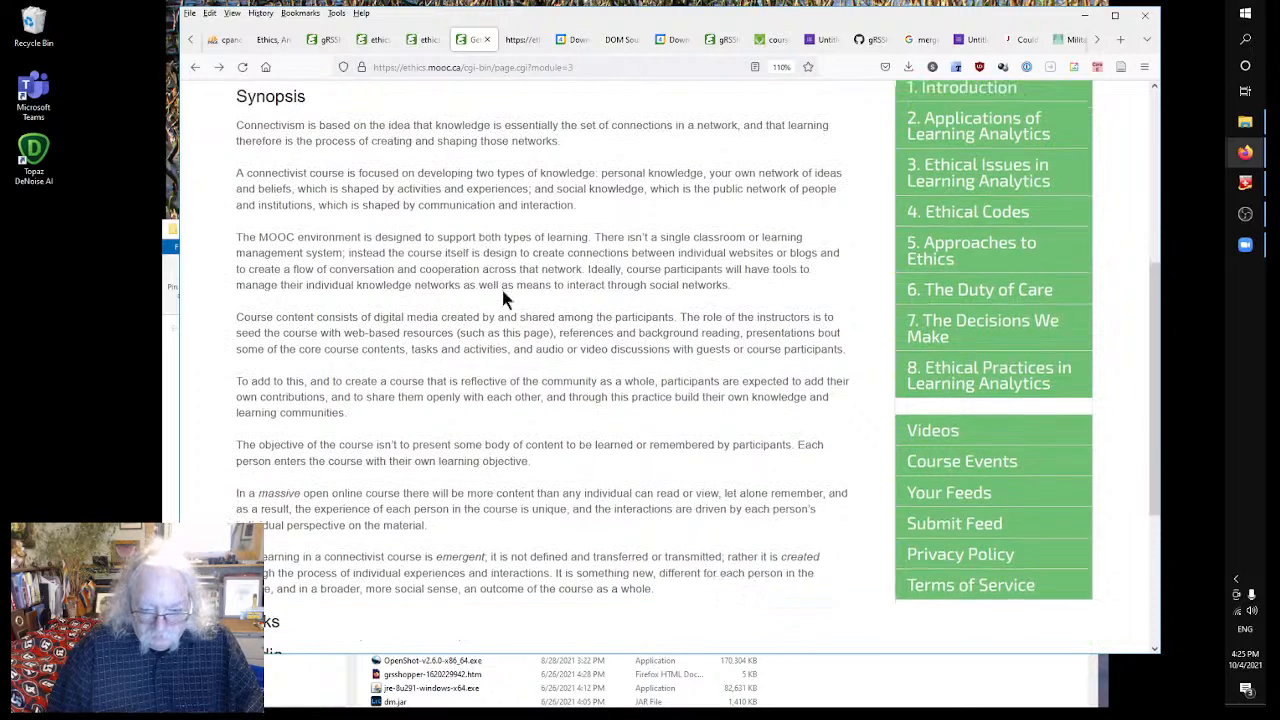
{"action": "scroll", "coordinate": [512, 288], "scroll_direction": "up", "scroll_amount": 1}
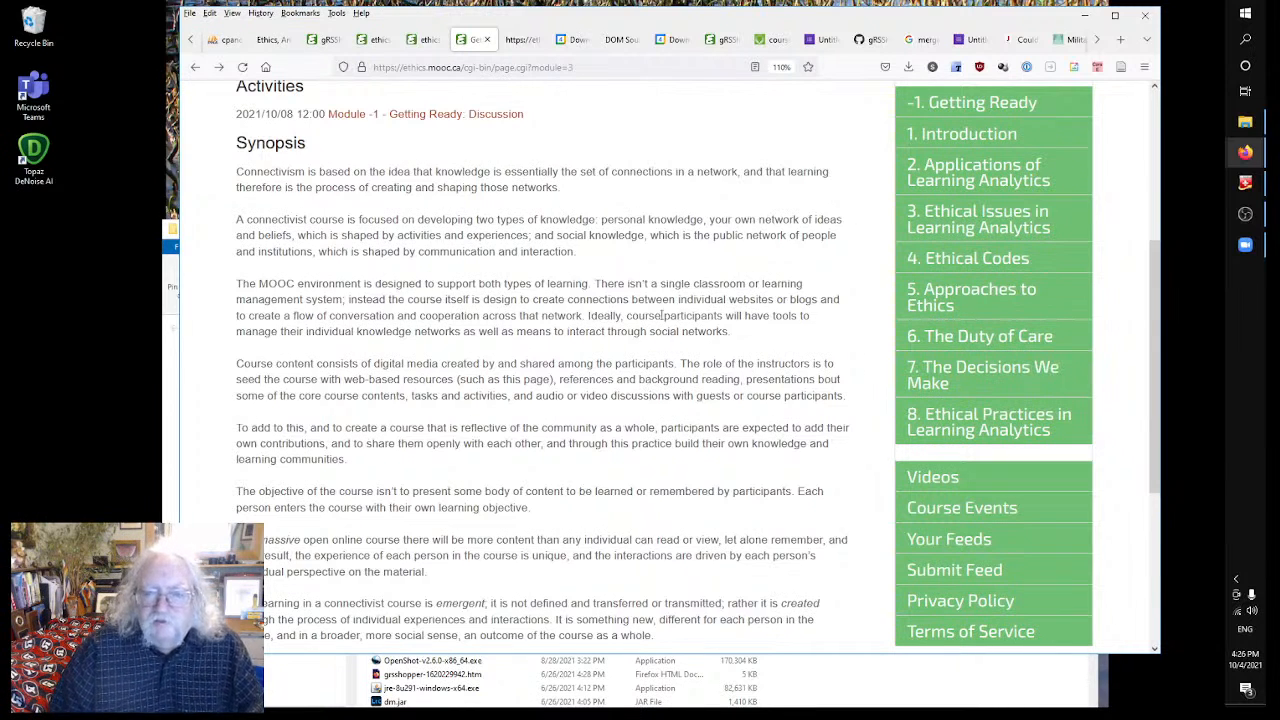
{"action": "scroll", "coordinate": [520, 282], "scroll_direction": "up", "scroll_amount": 3}
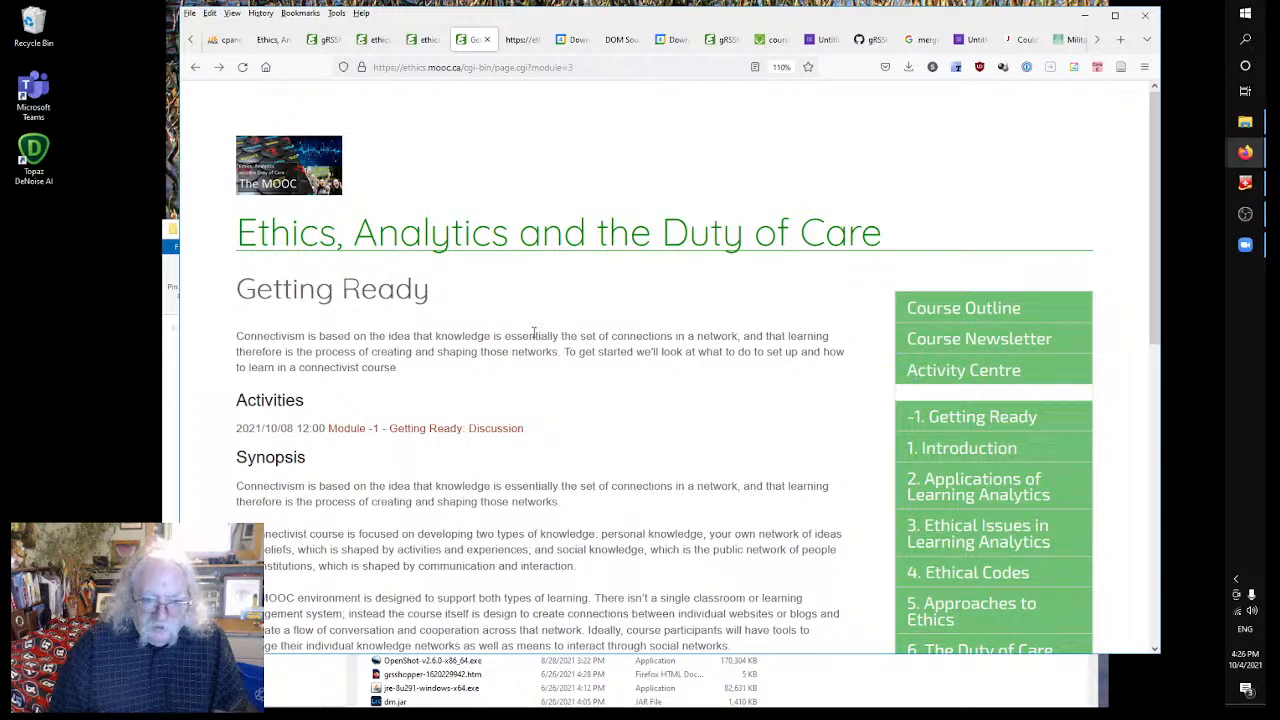
{"action": "scroll", "coordinate": [534, 333], "scroll_direction": "down", "scroll_amount": 3}
{"action": "scroll", "coordinate": [534, 333], "scroll_direction": "up", "scroll_amount": 3}
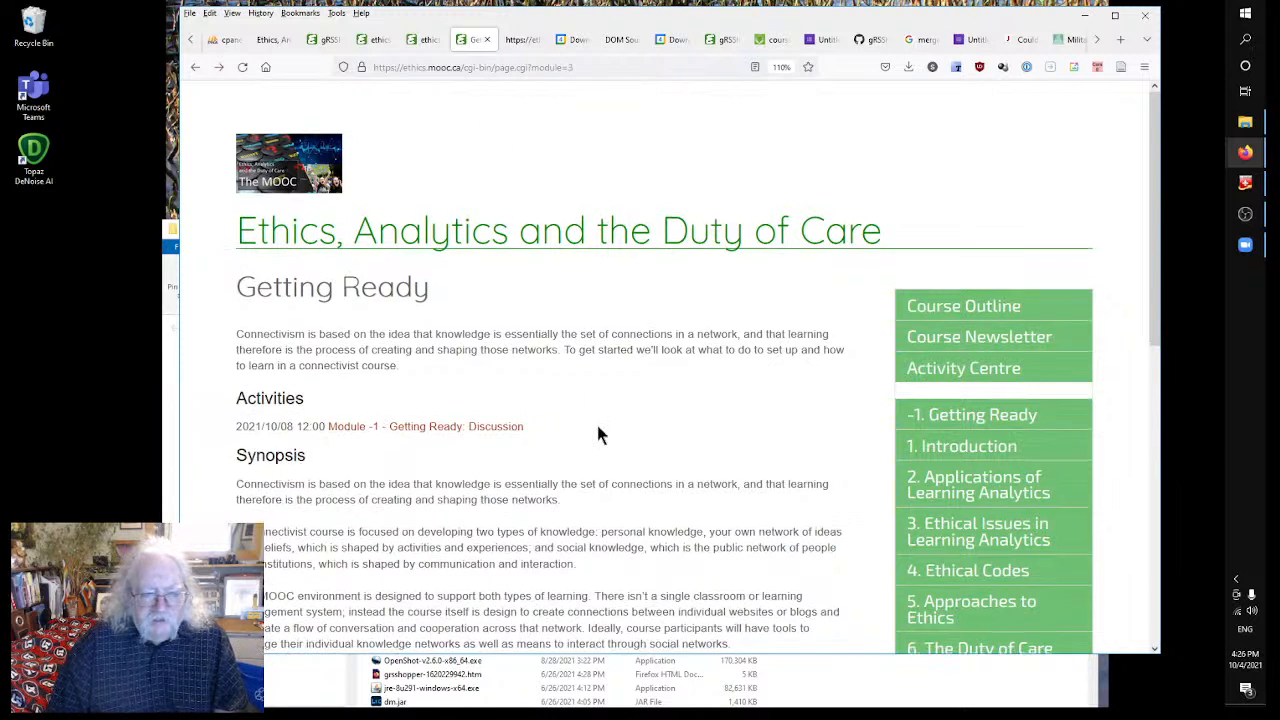
- Copy the full synopsis text of the Getting Ready module page, from the Connectivism paragraph to the end of the section
{"action": "scroll", "coordinate": [597, 433], "scroll_direction": "down", "scroll_amount": 5}
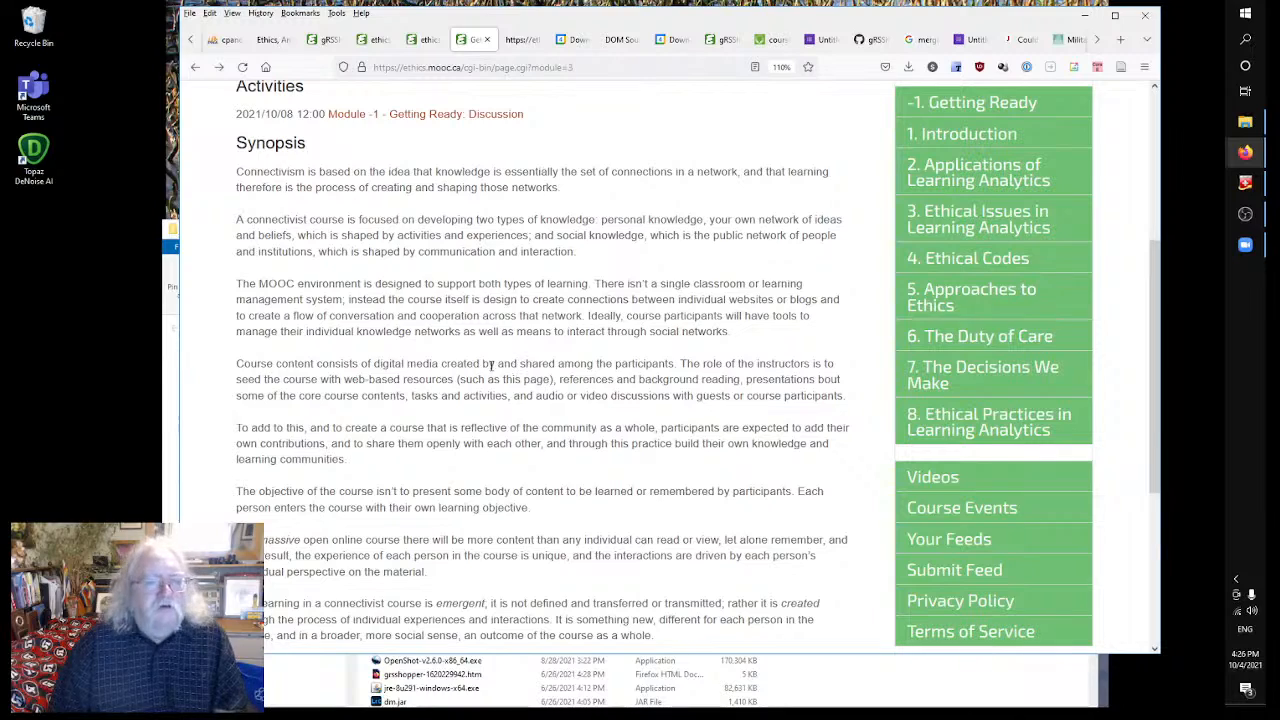
{"action": "left_click_drag", "start_coordinate": [238, 170], "coordinate": [686, 318]}
{"action": "right_click", "coordinate": [622, 287]}
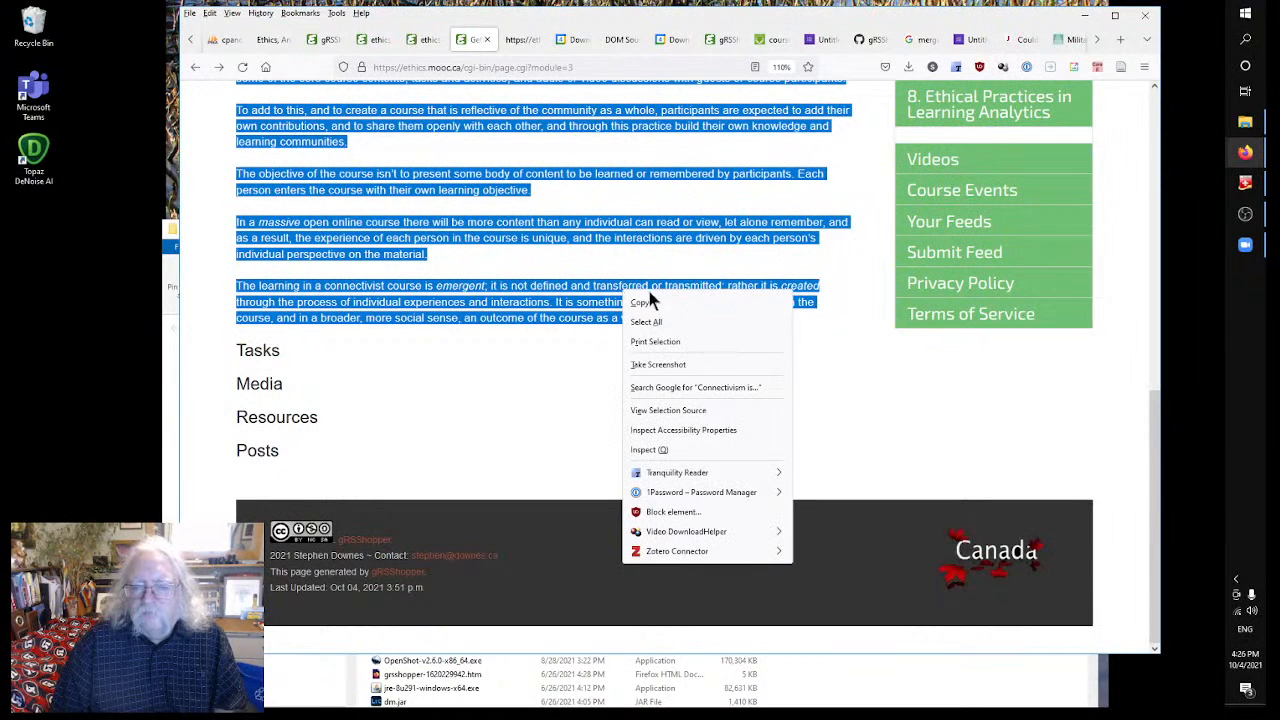
{"action": "left_click", "coordinate": [648, 299]}
- Create a new post record in the gRSShopper editor and paste the copied synopsis as its content
{"action": "left_click", "coordinate": [316, 39]}
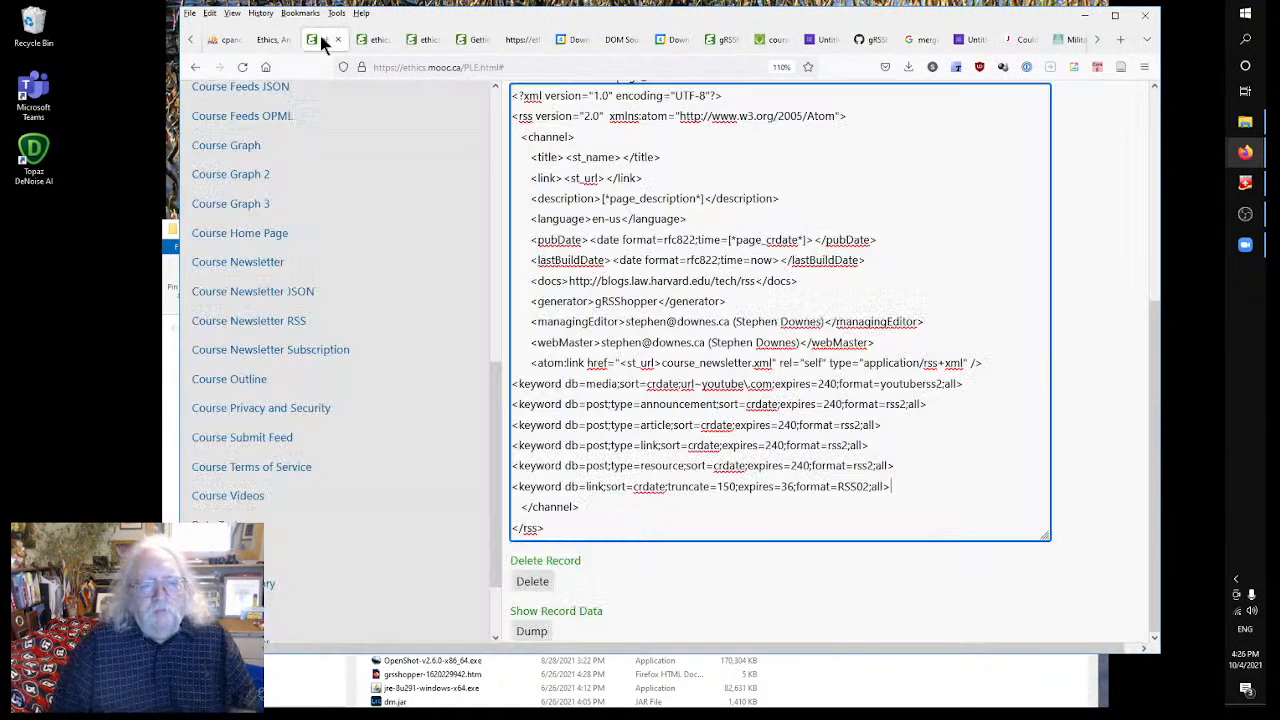
{"action": "scroll", "coordinate": [338, 280], "scroll_direction": "up", "scroll_amount": 10}
{"action": "scroll", "coordinate": [338, 282], "scroll_direction": "up", "scroll_amount": 5}
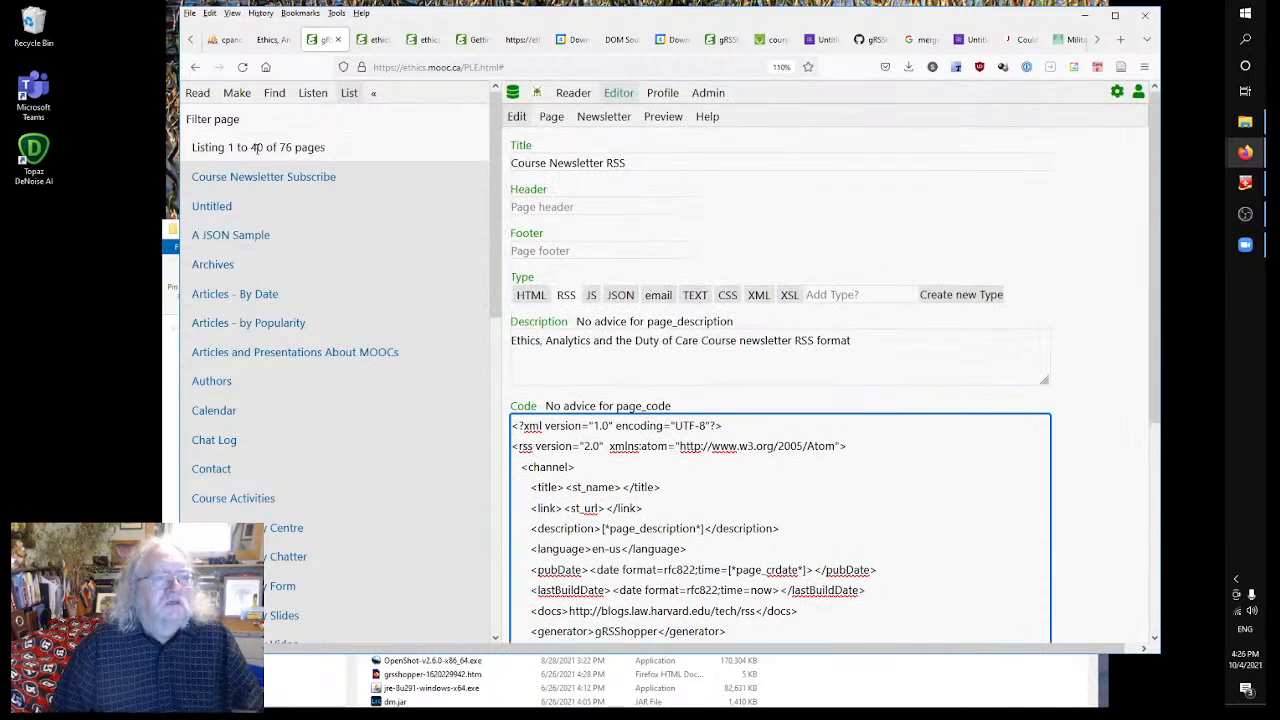
{"action": "left_click", "coordinate": [237, 93]}
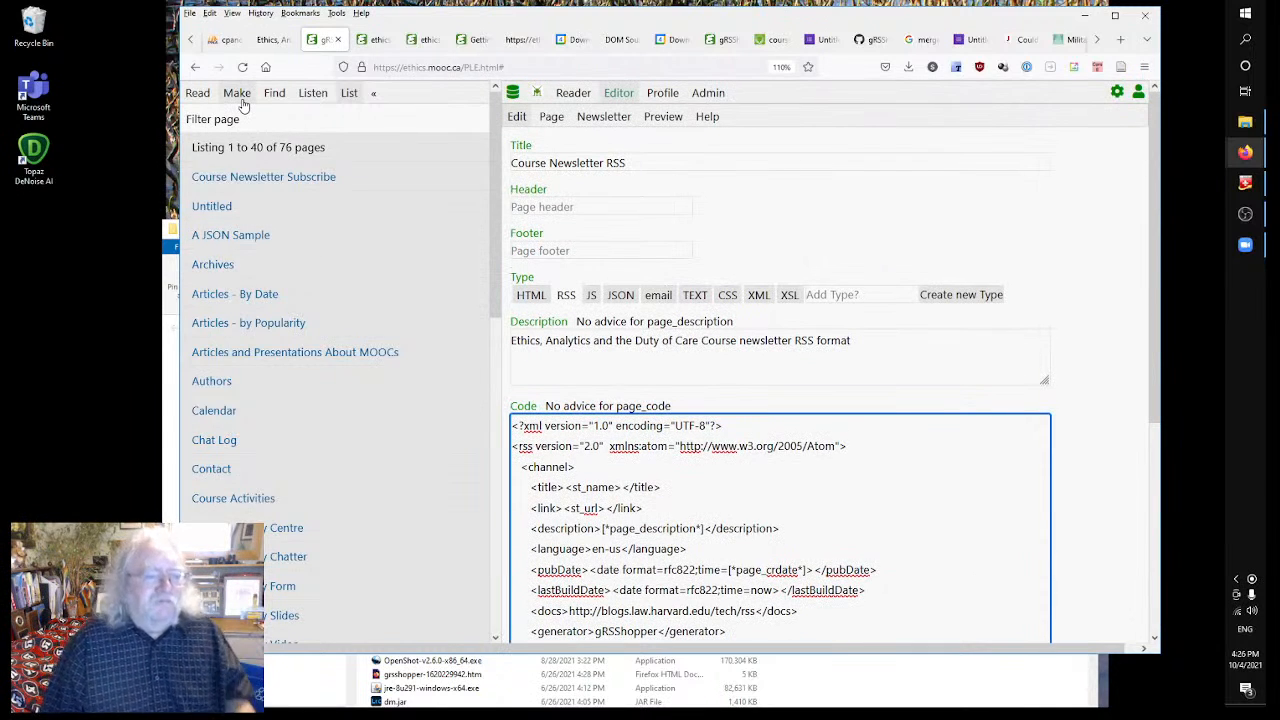
{"action": "scroll", "coordinate": [345, 446], "scroll_direction": "down", "scroll_amount": 1}
{"action": "scroll", "coordinate": [345, 446], "scroll_direction": "down", "scroll_amount": 5}
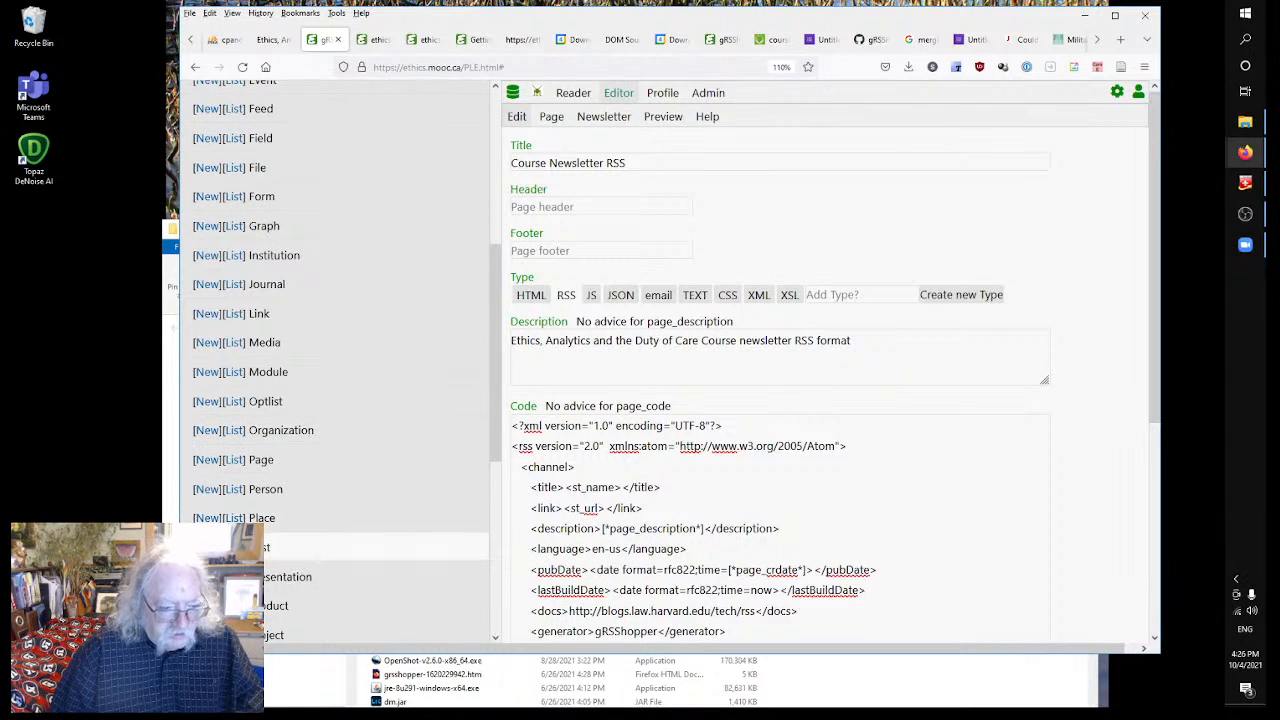
{"action": "left_click", "coordinate": [207, 547]}
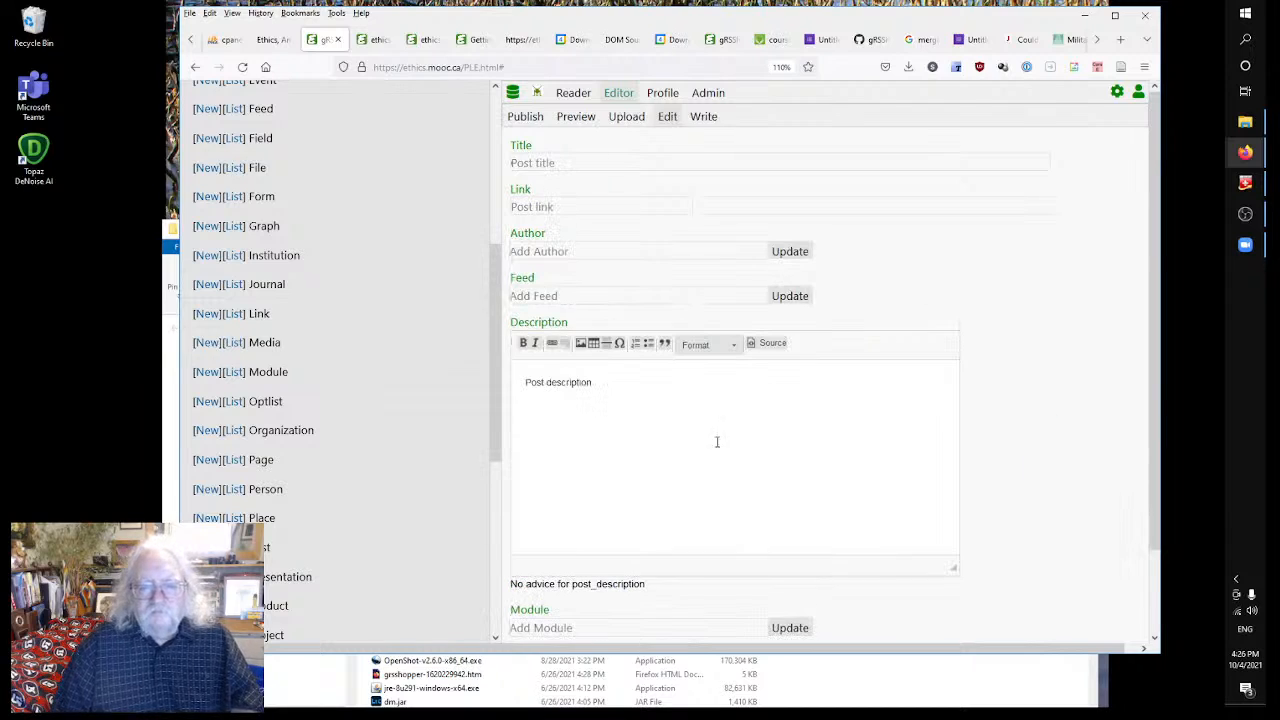
{"action": "left_click", "coordinate": [704, 116]}
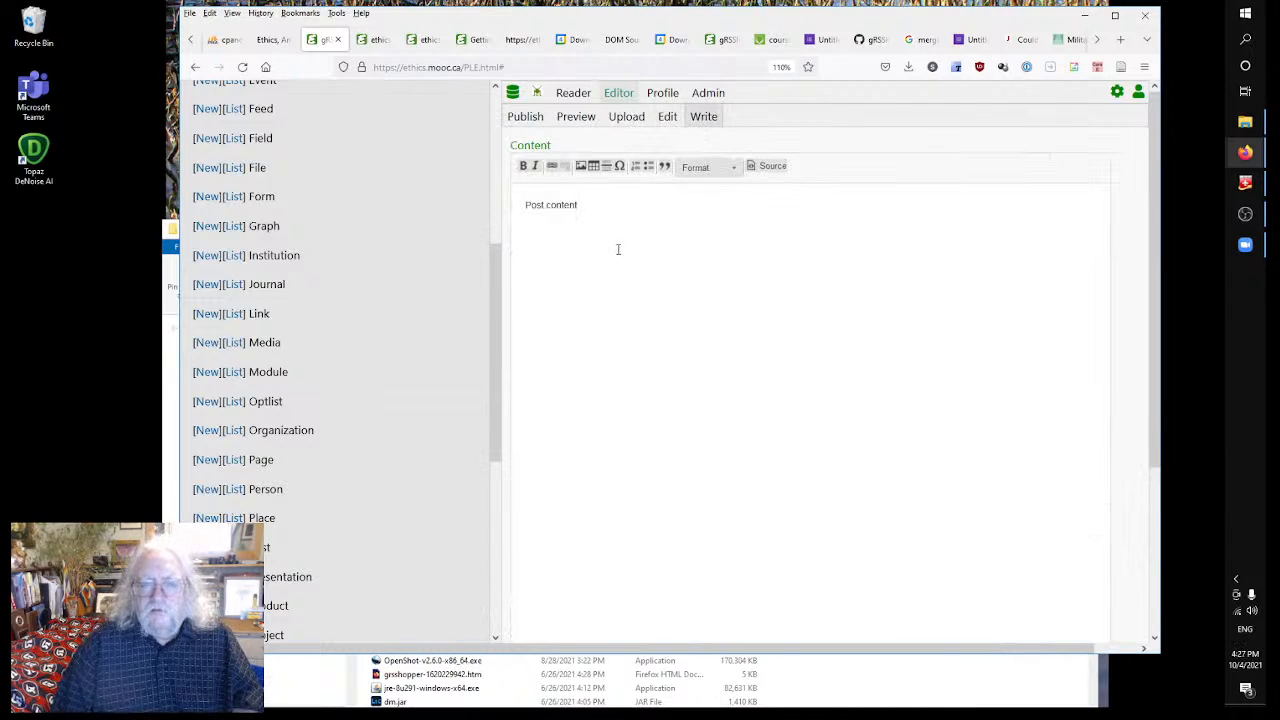
{"action": "key", "text": "ctrl+v"}
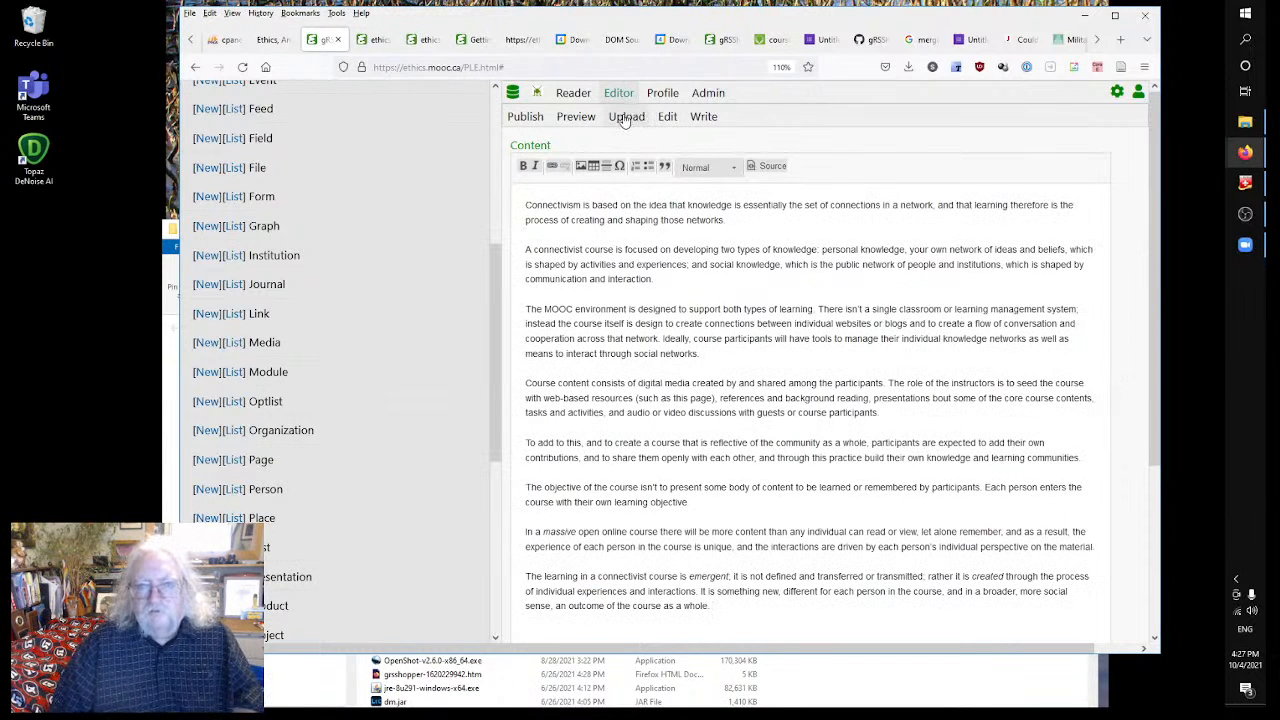
- Title the new post "Getting Ready: Synopsis"
{"action": "left_click", "coordinate": [668, 116]}
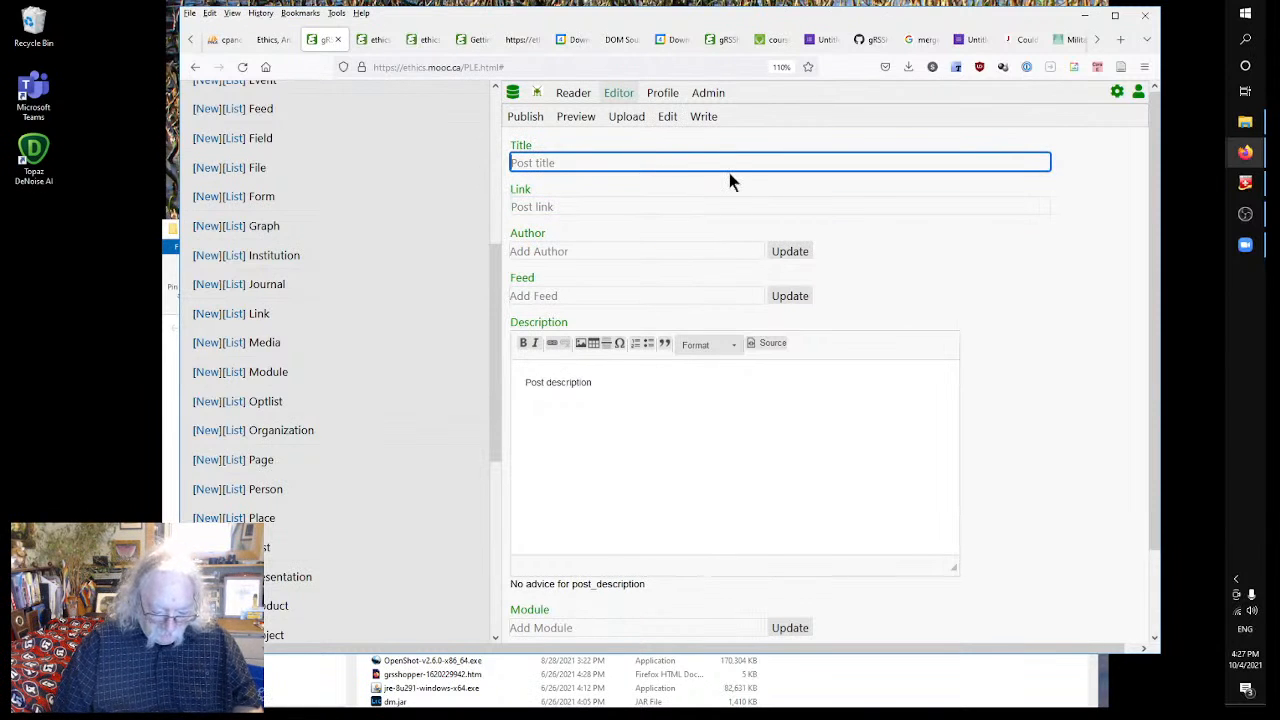
{"action": "type", "text": "Getti"}
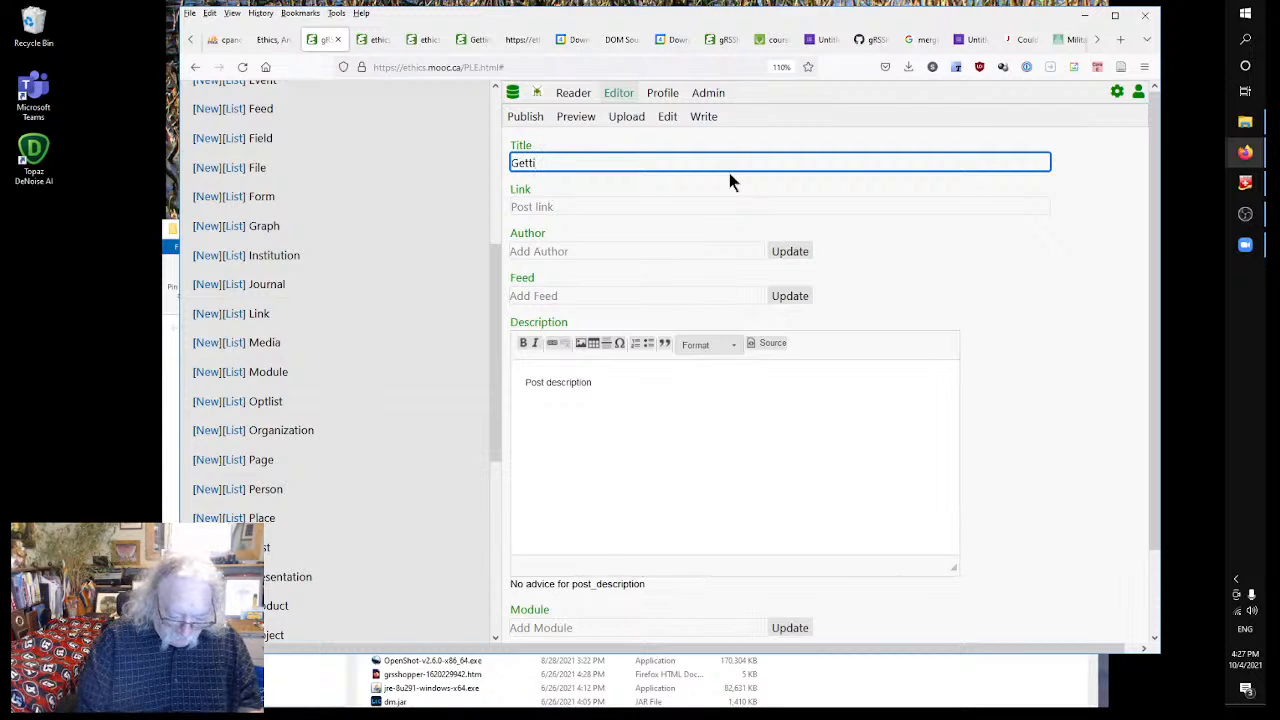
{"action": "type", "text": "ng Read"}
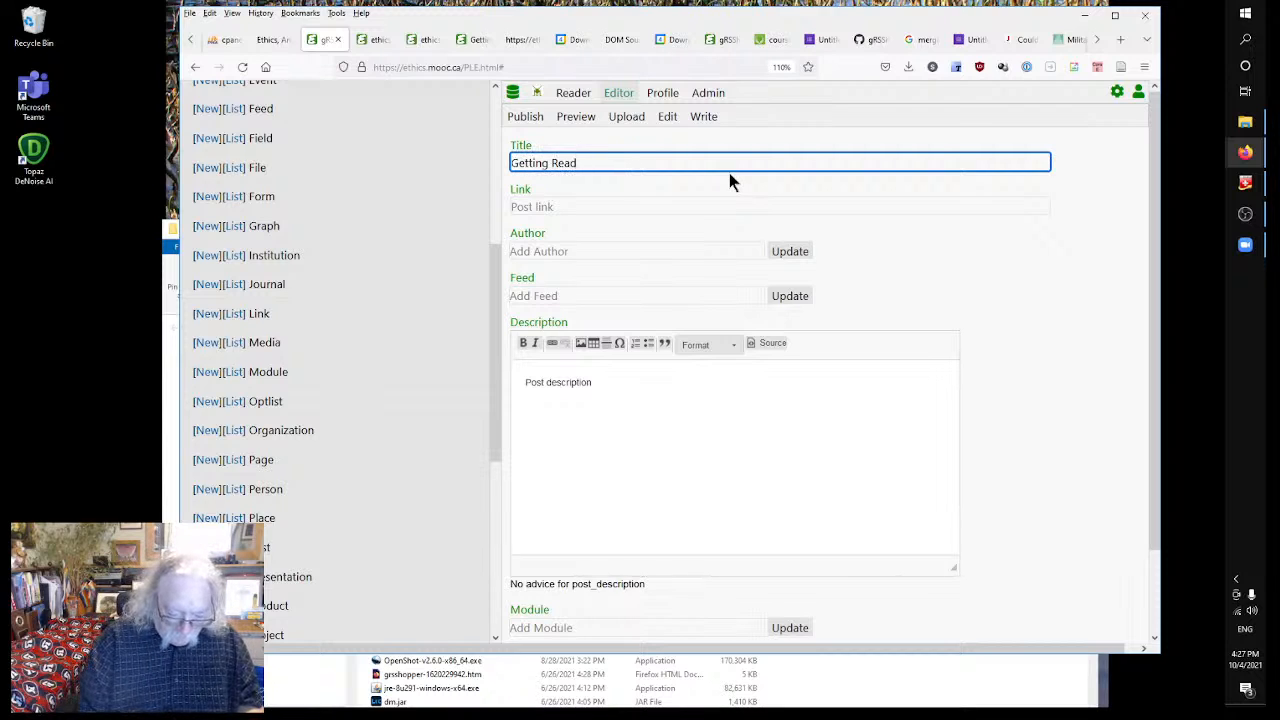
{"action": "type", "text": "y: Sympo"}
{"action": "key", "text": "BackSpace"}
{"action": "key", "text": "BackSpace"}
{"action": "key", "text": "BackSpace"}
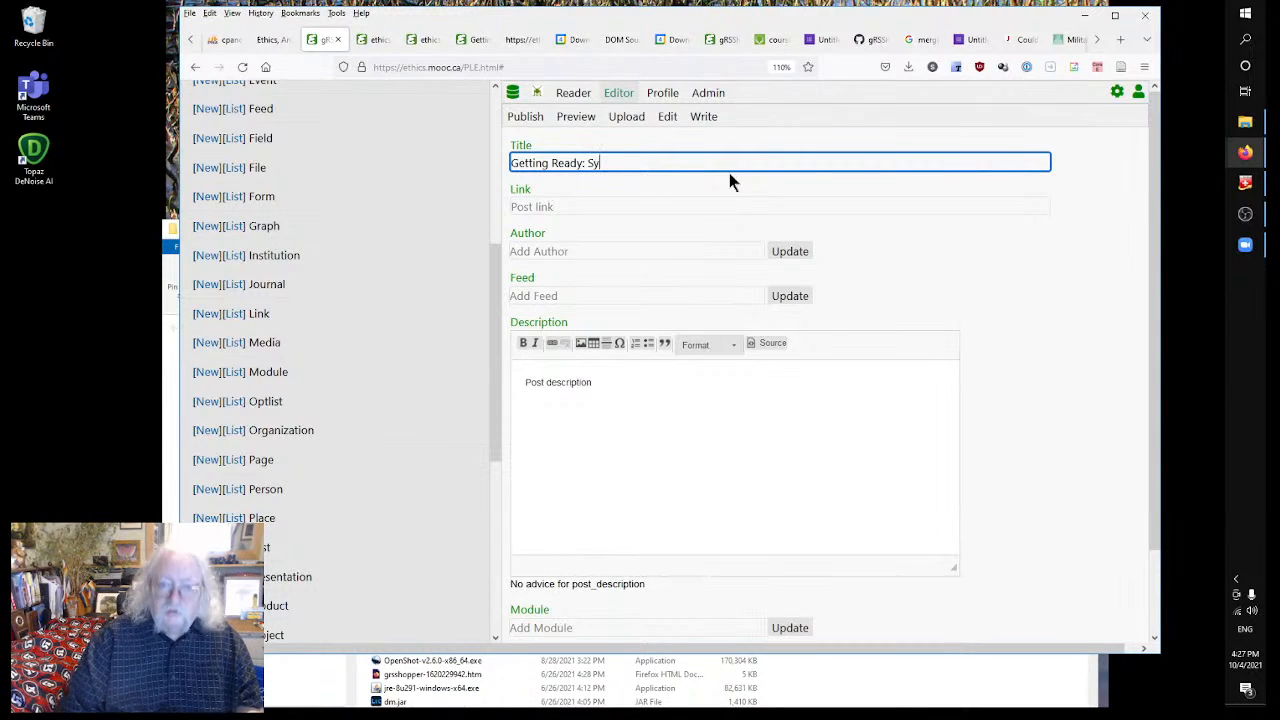
{"action": "type", "text": "nopsis"}
- Add the author's full name to the post and set its publication type to Article
{"action": "left_click", "coordinate": [649, 255]}
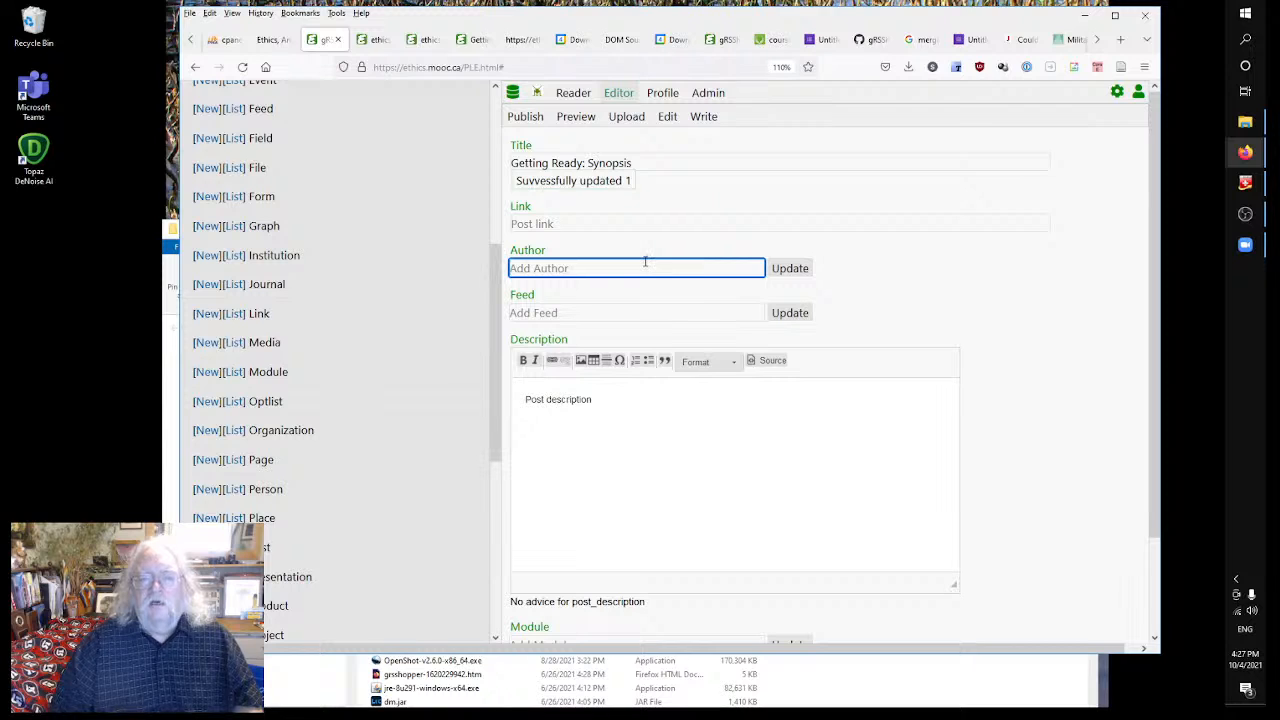
{"action": "type", "text": "Steph"}
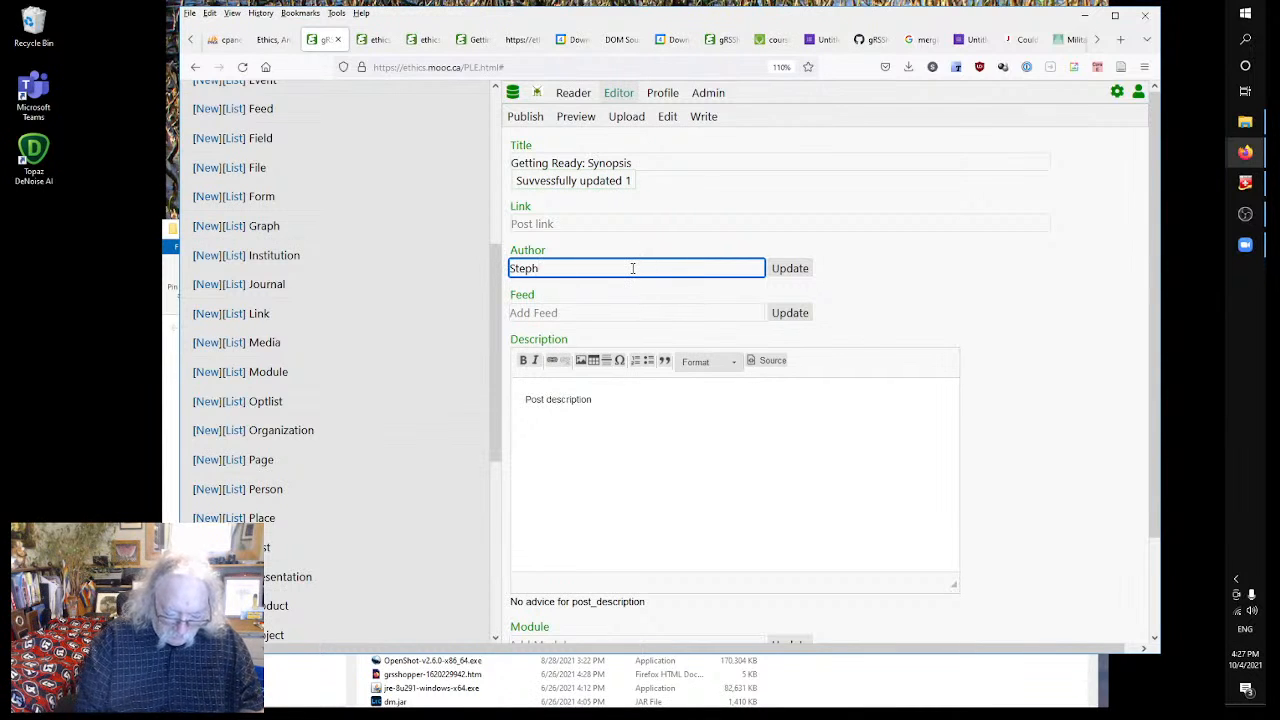
{"action": "type", "text": "en Doqwnes"}
{"action": "key", "text": "BackSpace"}
{"action": "key", "text": "BackSpace"}
{"action": "key", "text": "BackSpace"}
{"action": "key", "text": "BackSpace"}
{"action": "type", "text": "wnes"}
{"action": "left_click", "coordinate": [790, 268]}
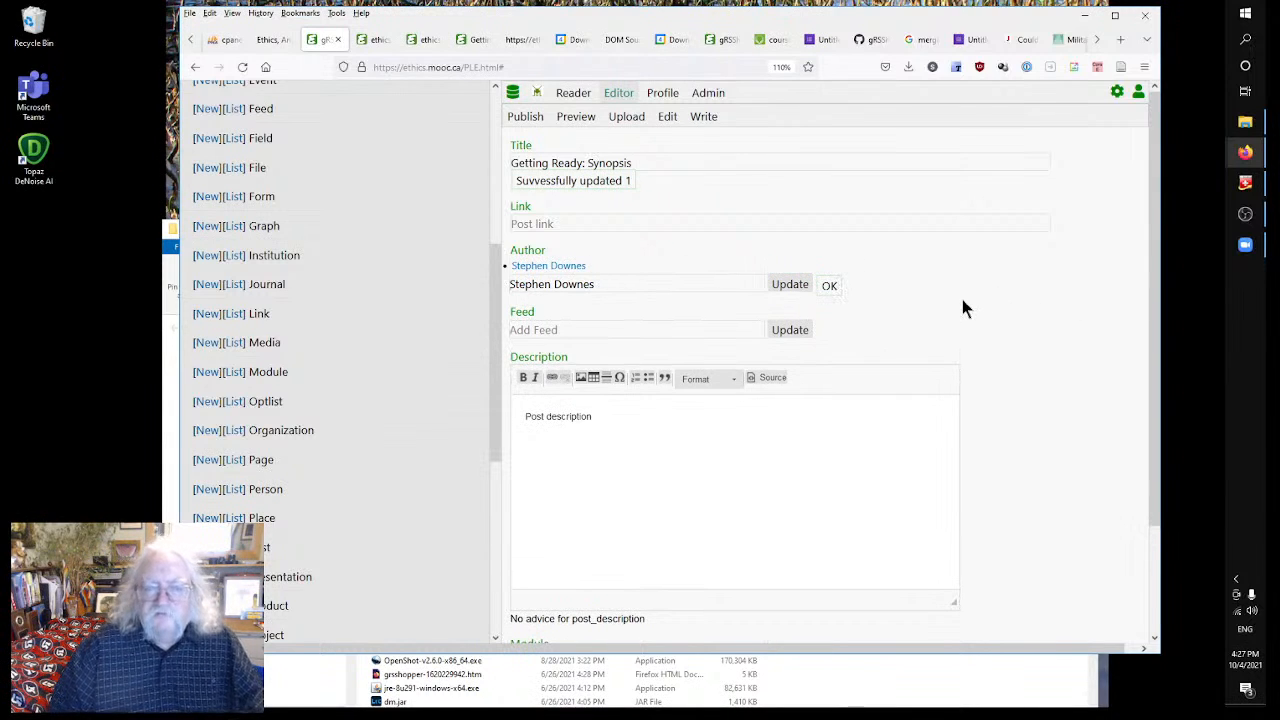
{"action": "left_click", "coordinate": [527, 117]}
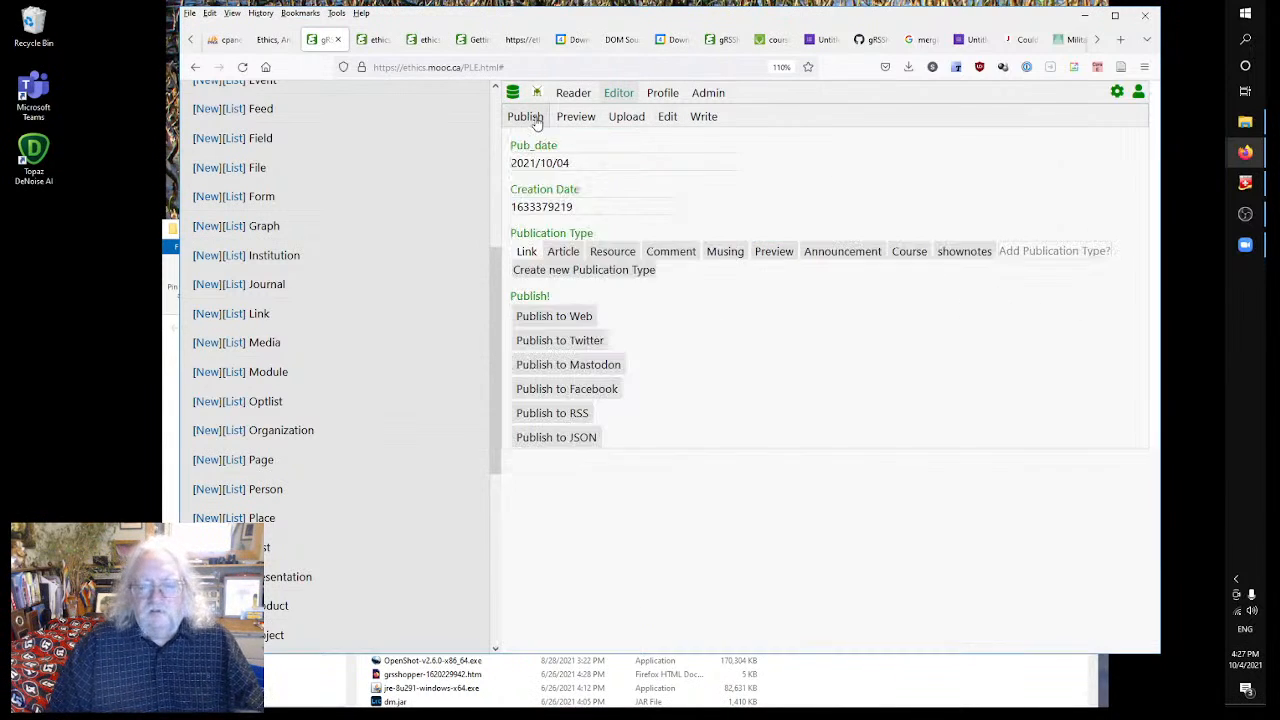
{"action": "left_click", "coordinate": [563, 251]}
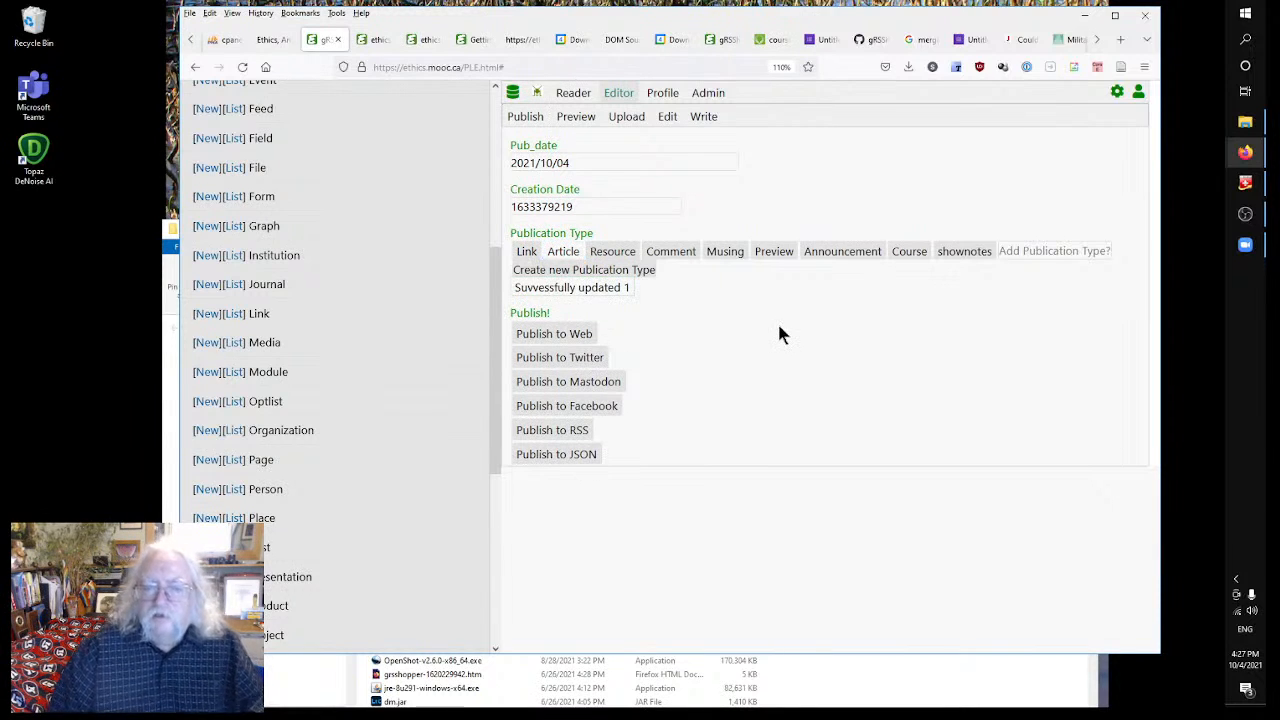
- Preview the post, open its page in a separate tab, and review it alongside the published course newsletter page
{"action": "left_click", "coordinate": [576, 117]}
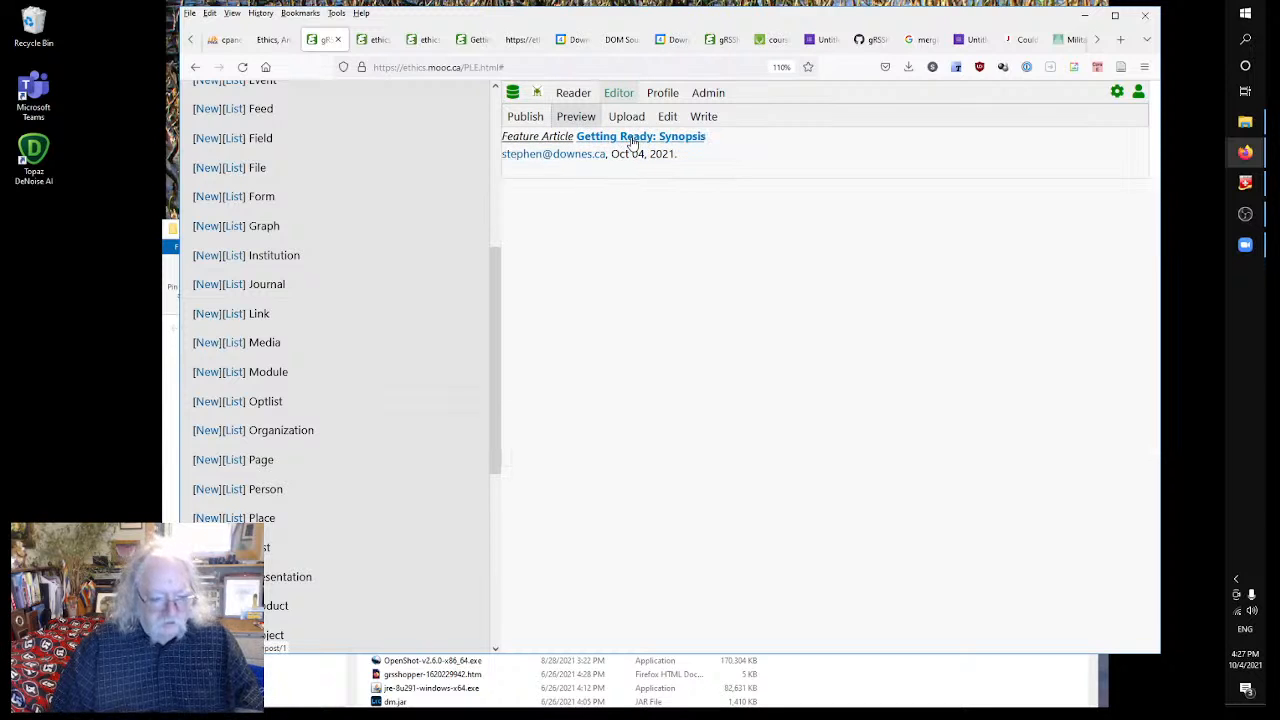
{"action": "right_click", "coordinate": [632, 142]}
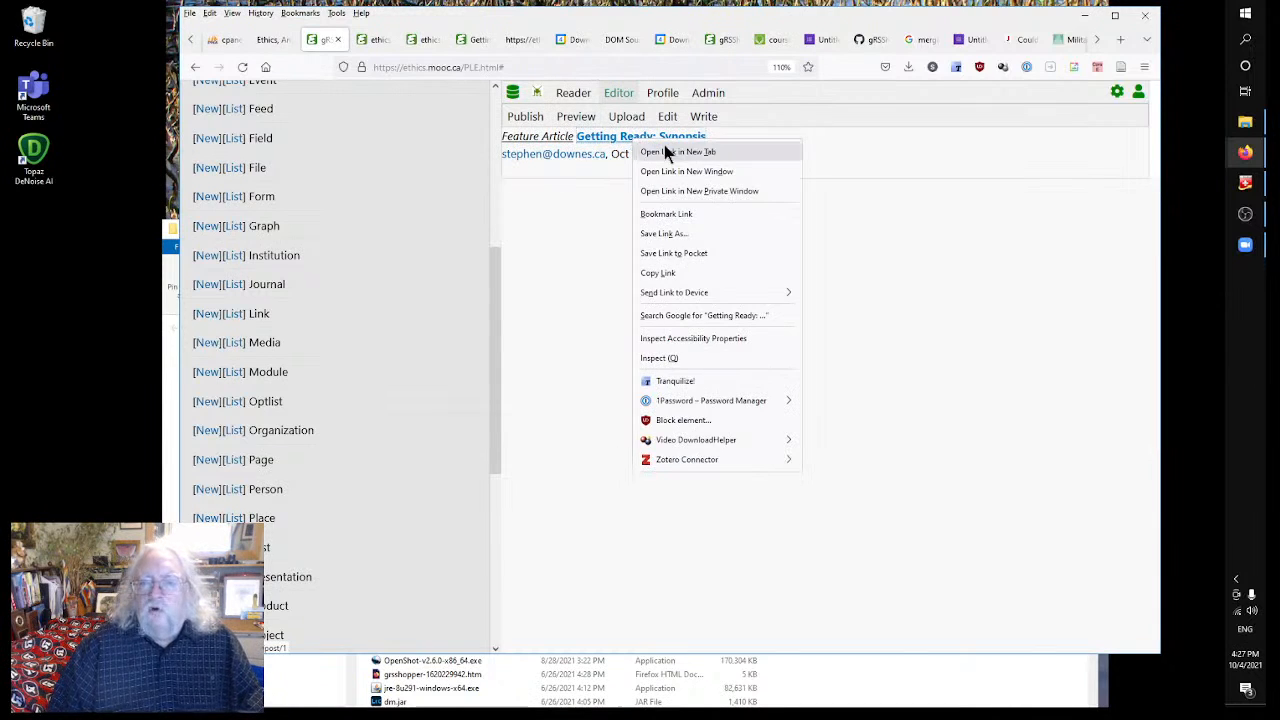
{"action": "left_click", "coordinate": [667, 152]}
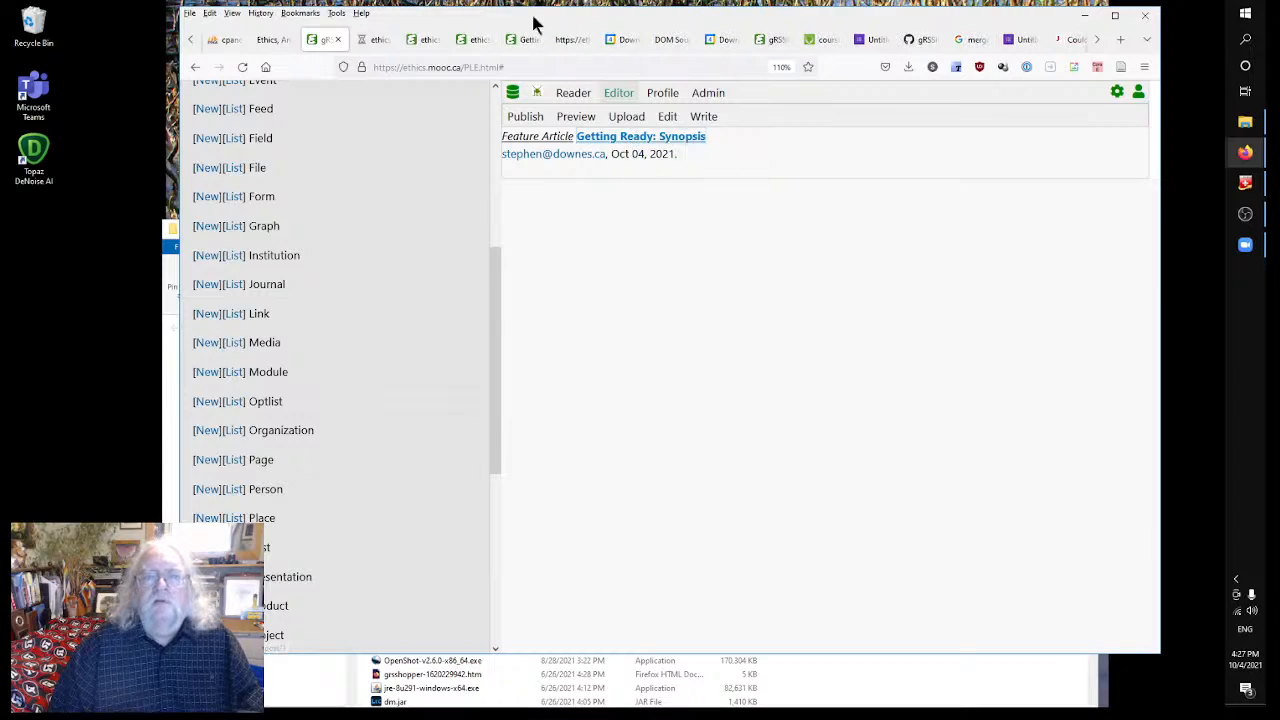
{"action": "left_click", "coordinate": [379, 39]}
{"action": "scroll", "coordinate": [623, 338], "scroll_direction": "down", "scroll_amount": 5}
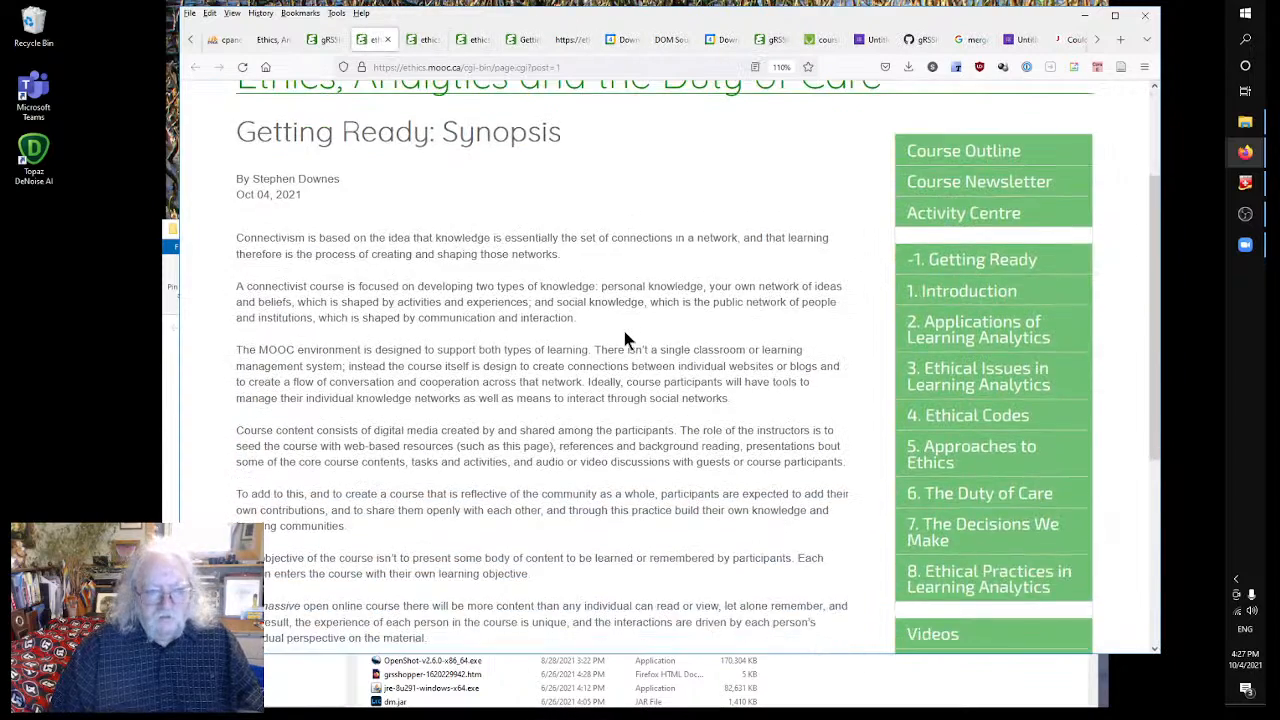
{"action": "scroll", "coordinate": [625, 332], "scroll_direction": "up", "scroll_amount": 6}
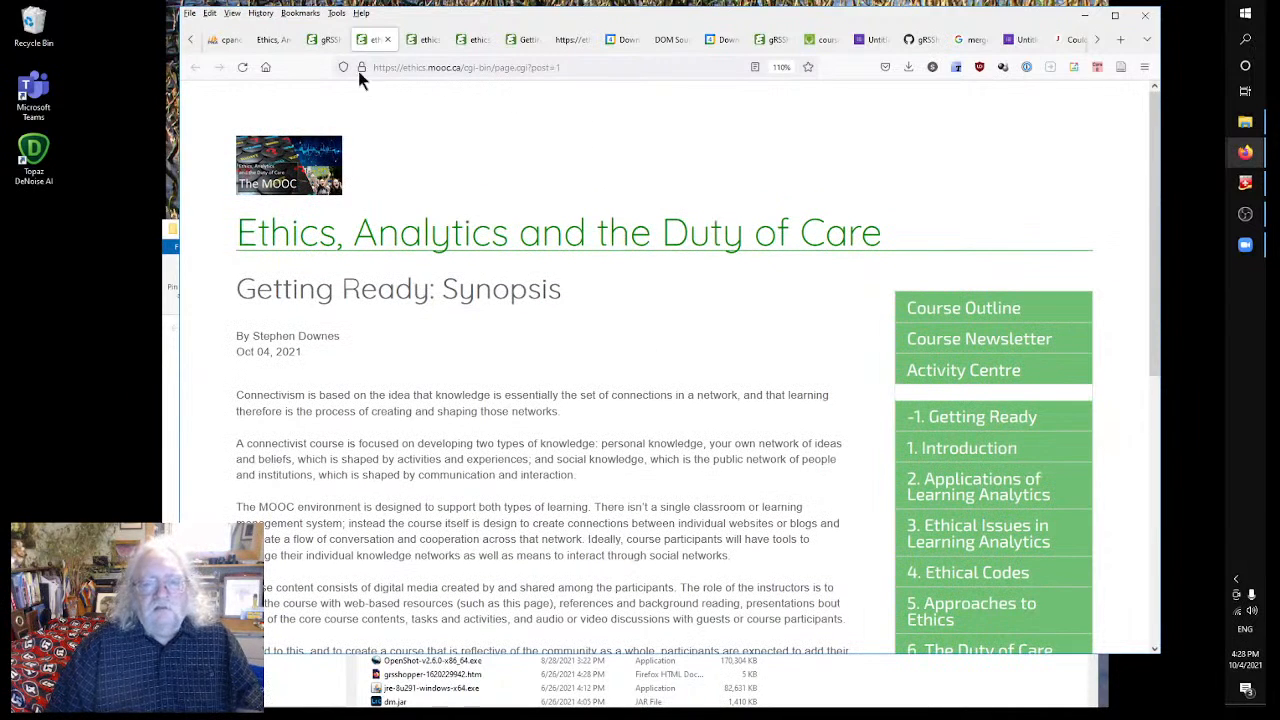
{"action": "left_click", "coordinate": [473, 39]}
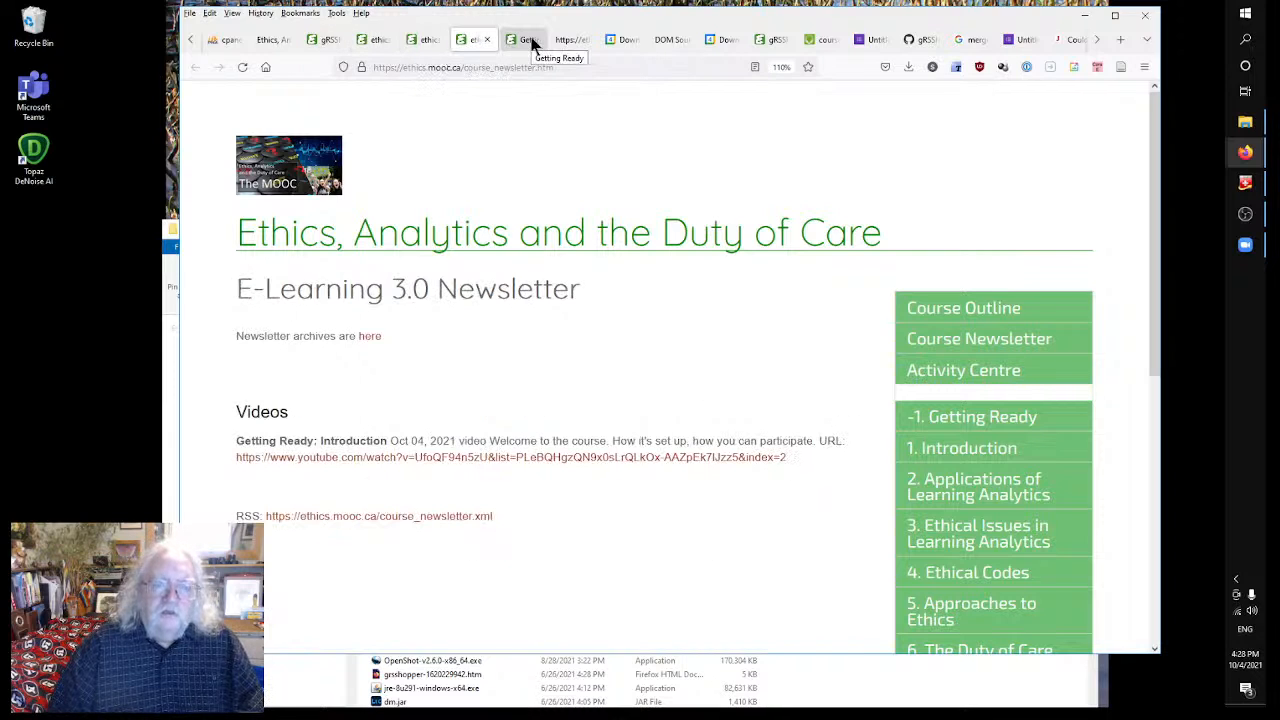
{"action": "left_click", "coordinate": [425, 40]}
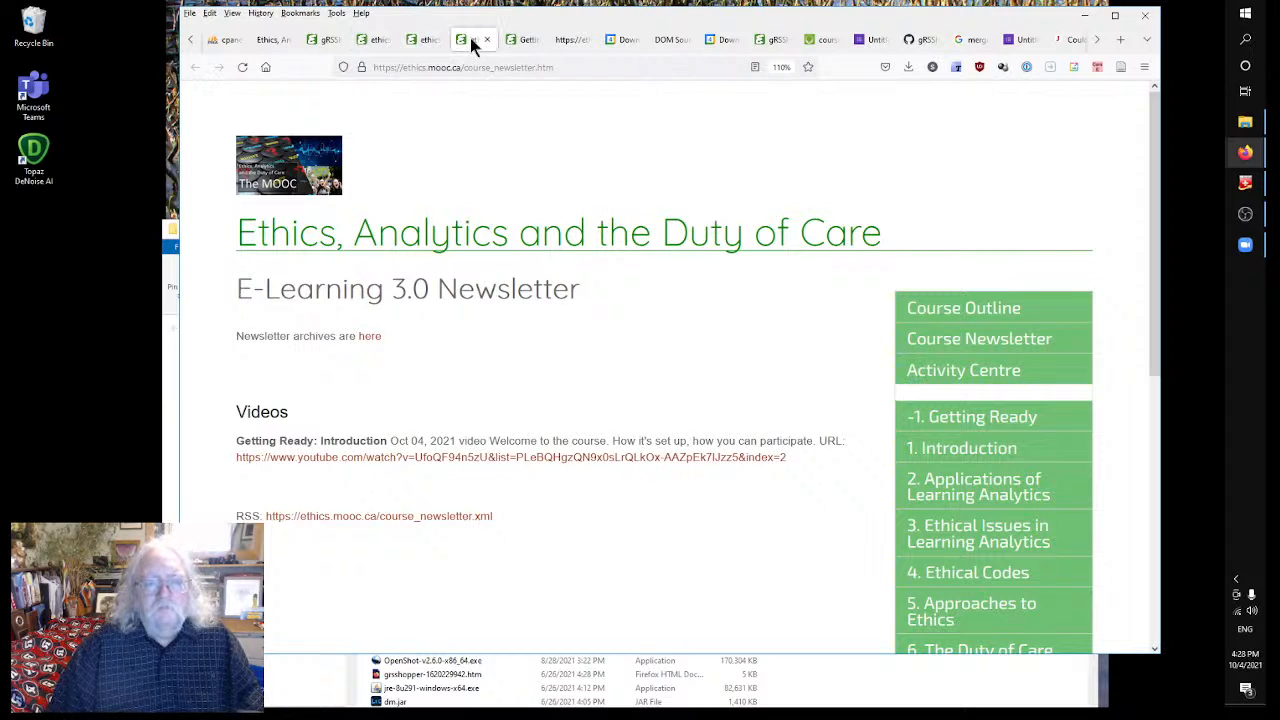
{"action": "left_click", "coordinate": [372, 40]}
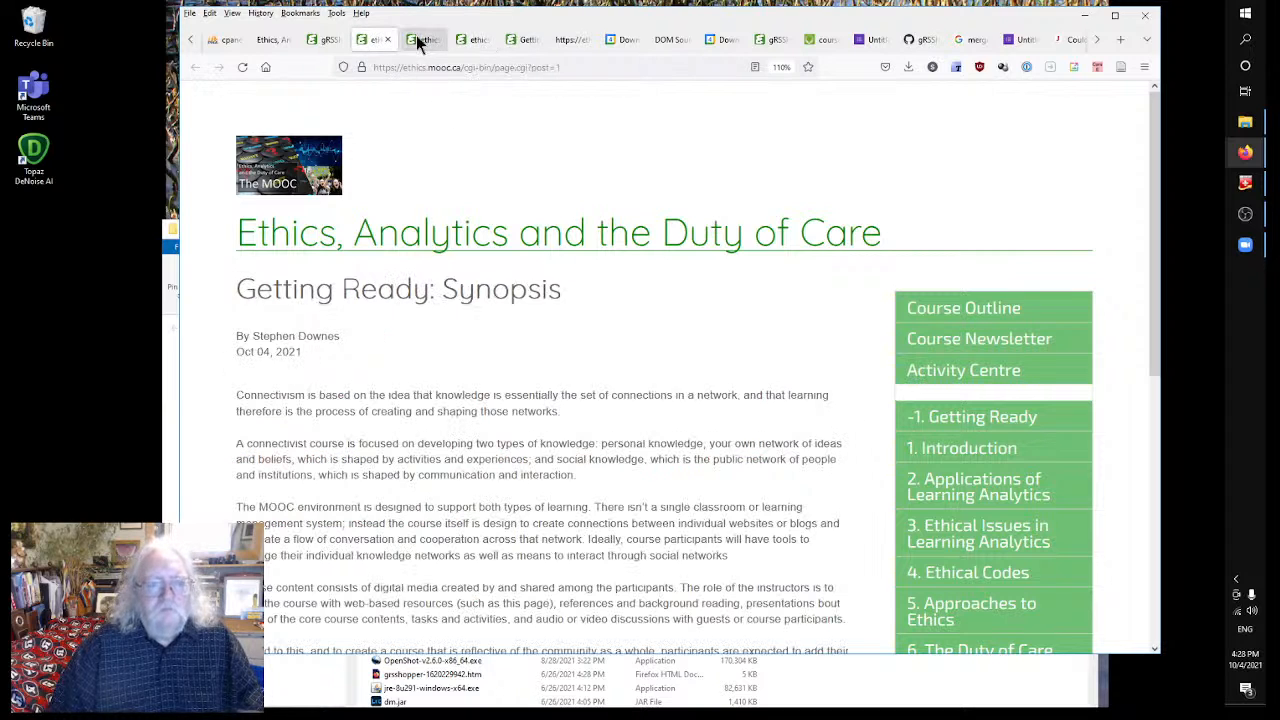
- Reopen the Course Newsletter RSS page record in the editor and examine the article keyword line in its feed code
{"action": "left_click", "coordinate": [330, 40]}
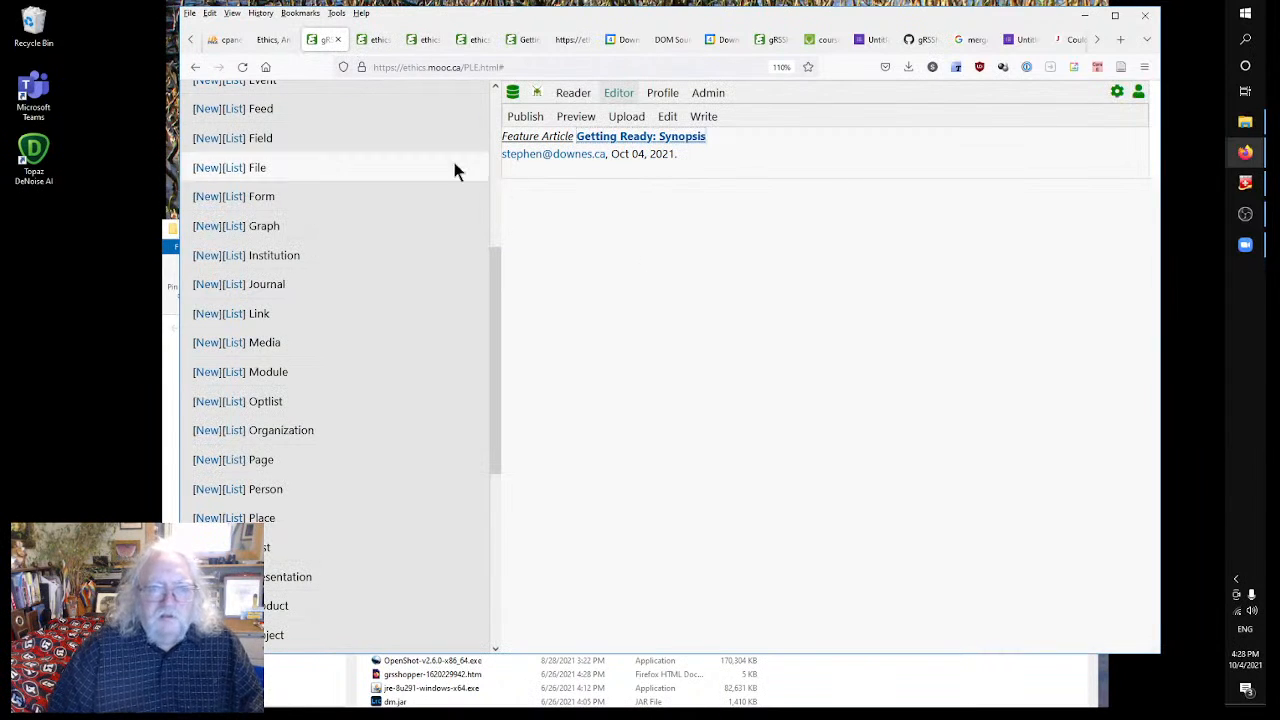
{"action": "left_click", "coordinate": [236, 461]}
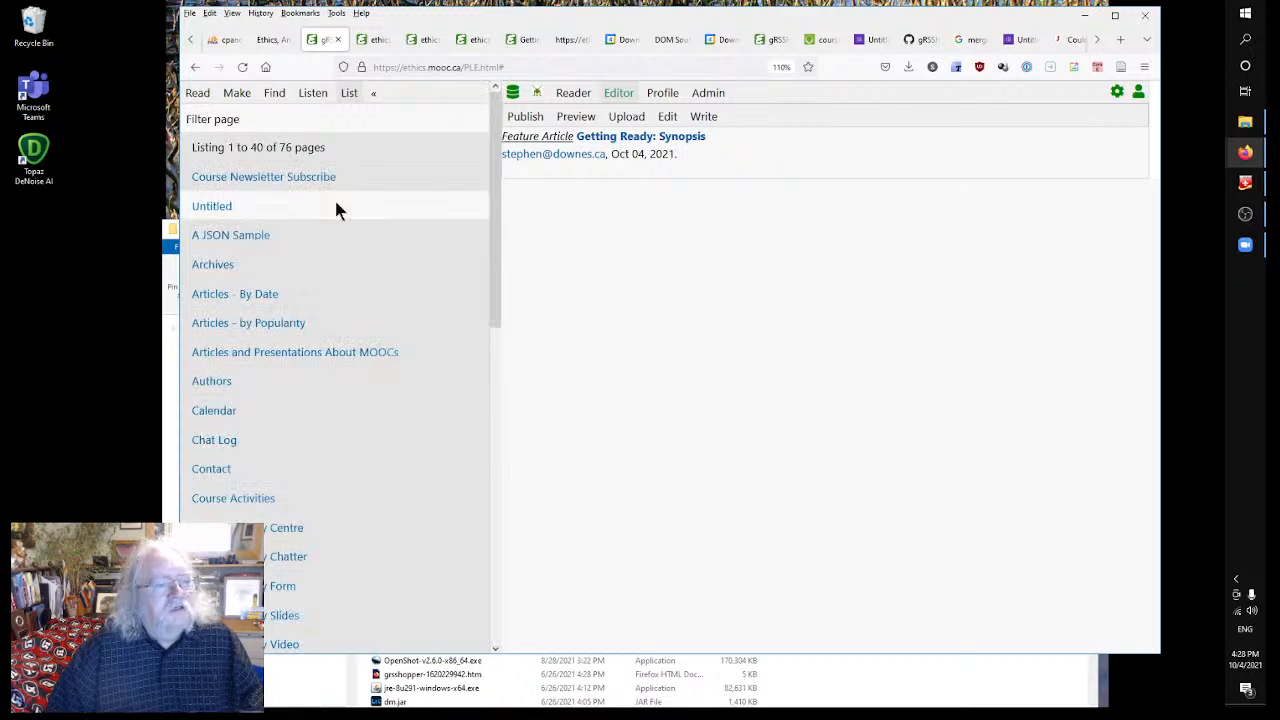
{"action": "scroll", "coordinate": [340, 210], "scroll_direction": "down", "scroll_amount": 7}
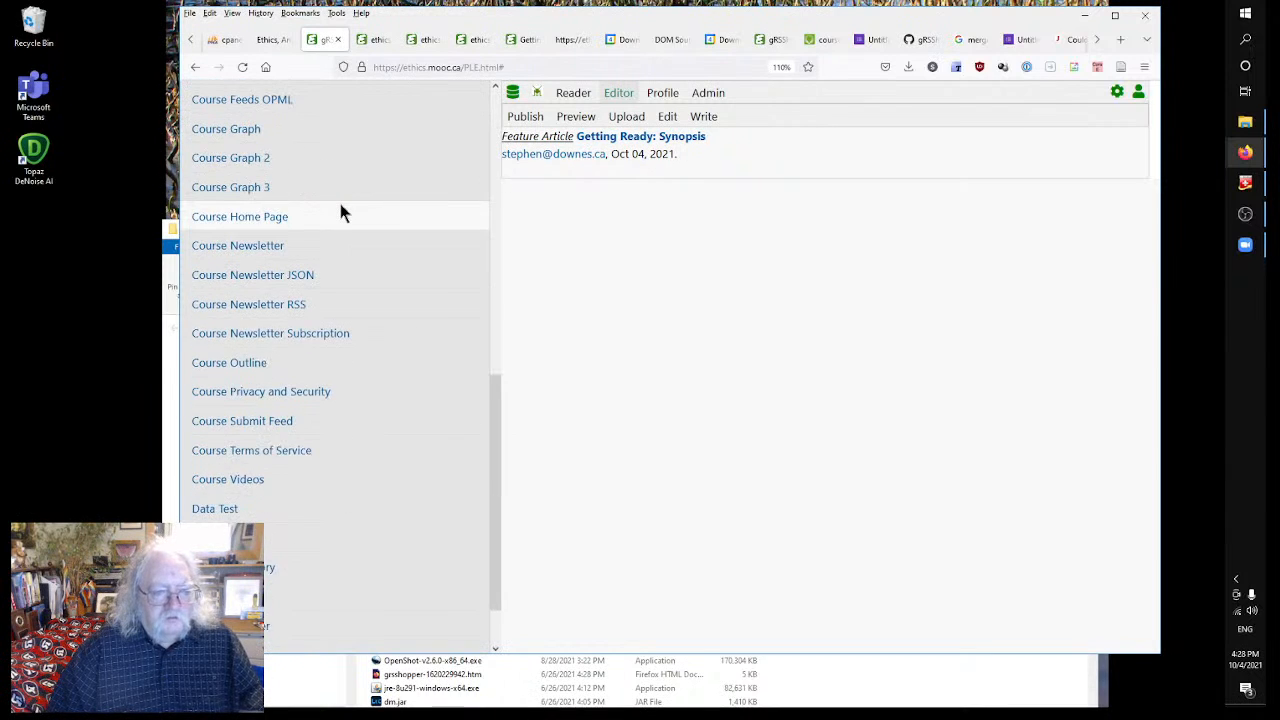
{"action": "left_click", "coordinate": [288, 230]}
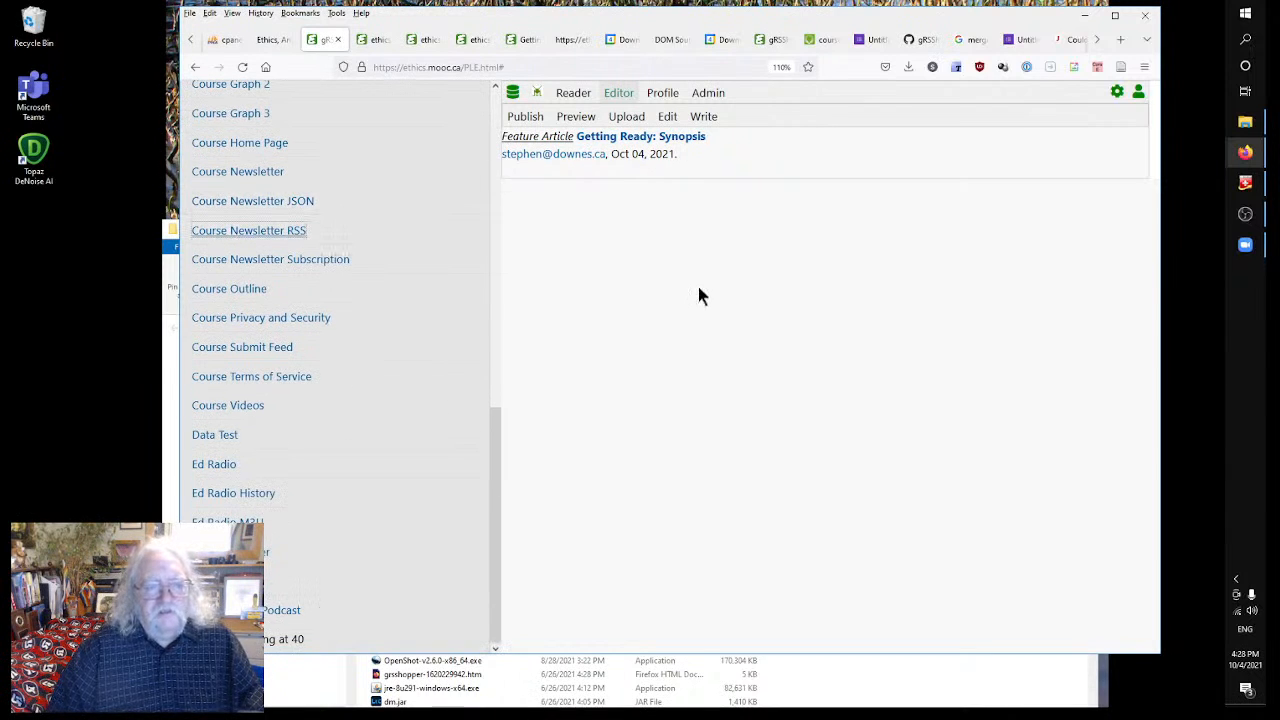
{"action": "left_click", "coordinate": [966, 471]}
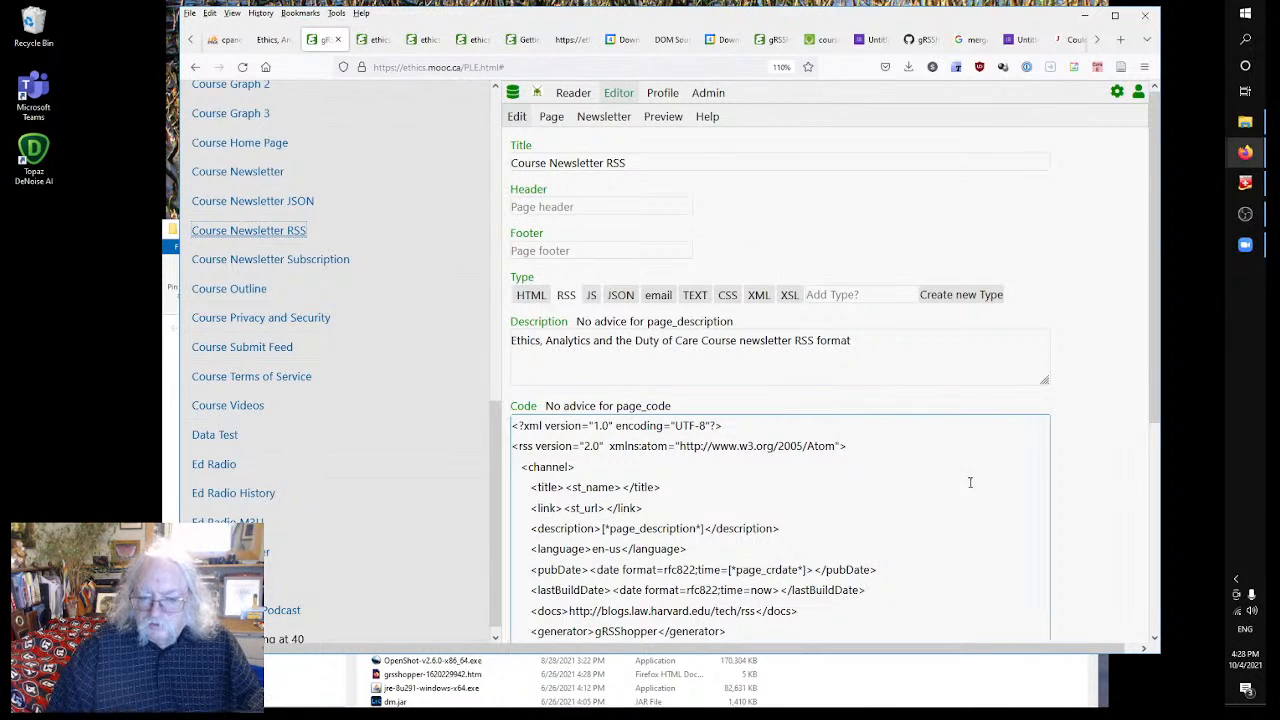
{"action": "scroll", "coordinate": [981, 487], "scroll_direction": "down", "scroll_amount": 2}
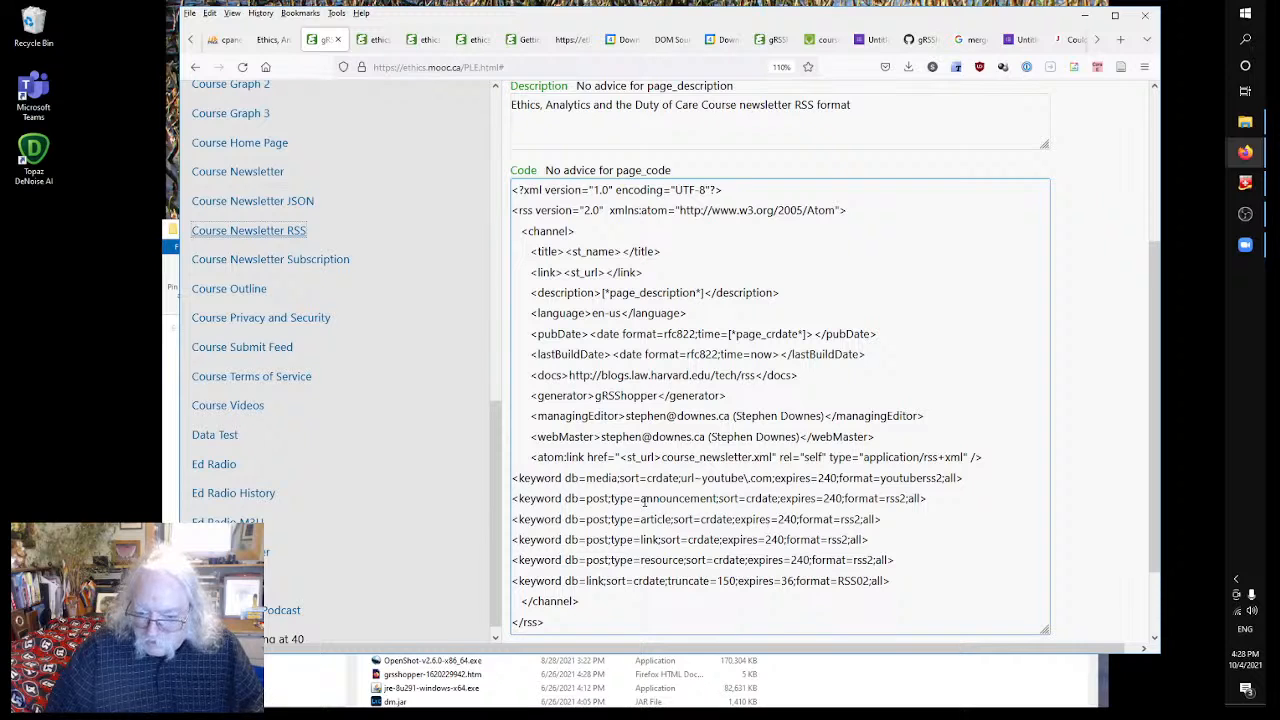
{"action": "left_click", "coordinate": [853, 520]}
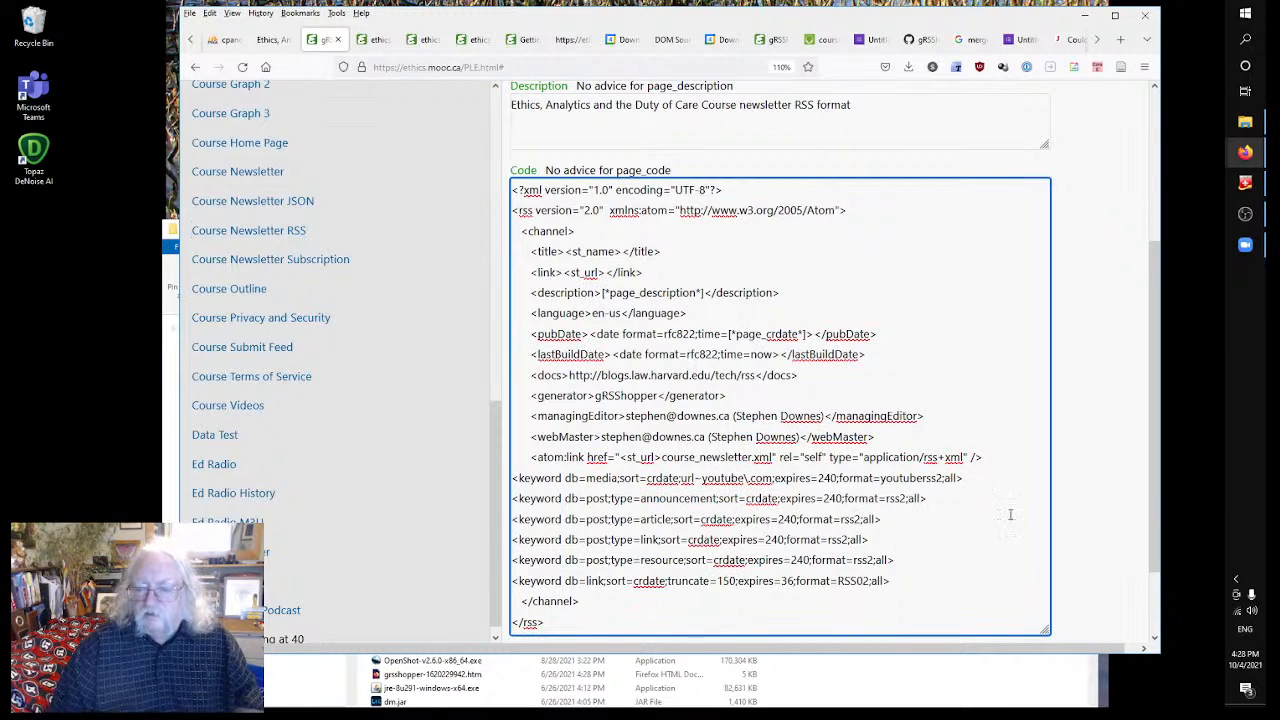
{"action": "left_click", "coordinate": [1086, 508]}
{"action": "left_click", "coordinate": [1045, 495]}
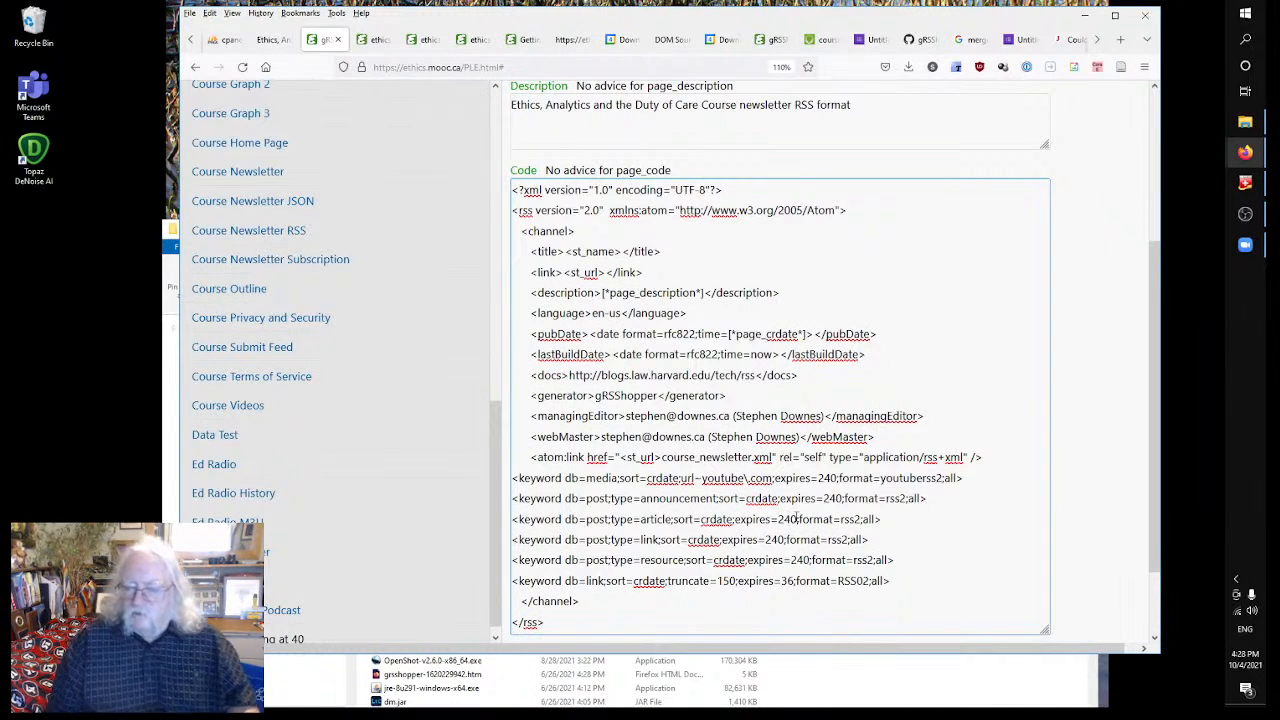
{"action": "left_click", "coordinate": [793, 517]}
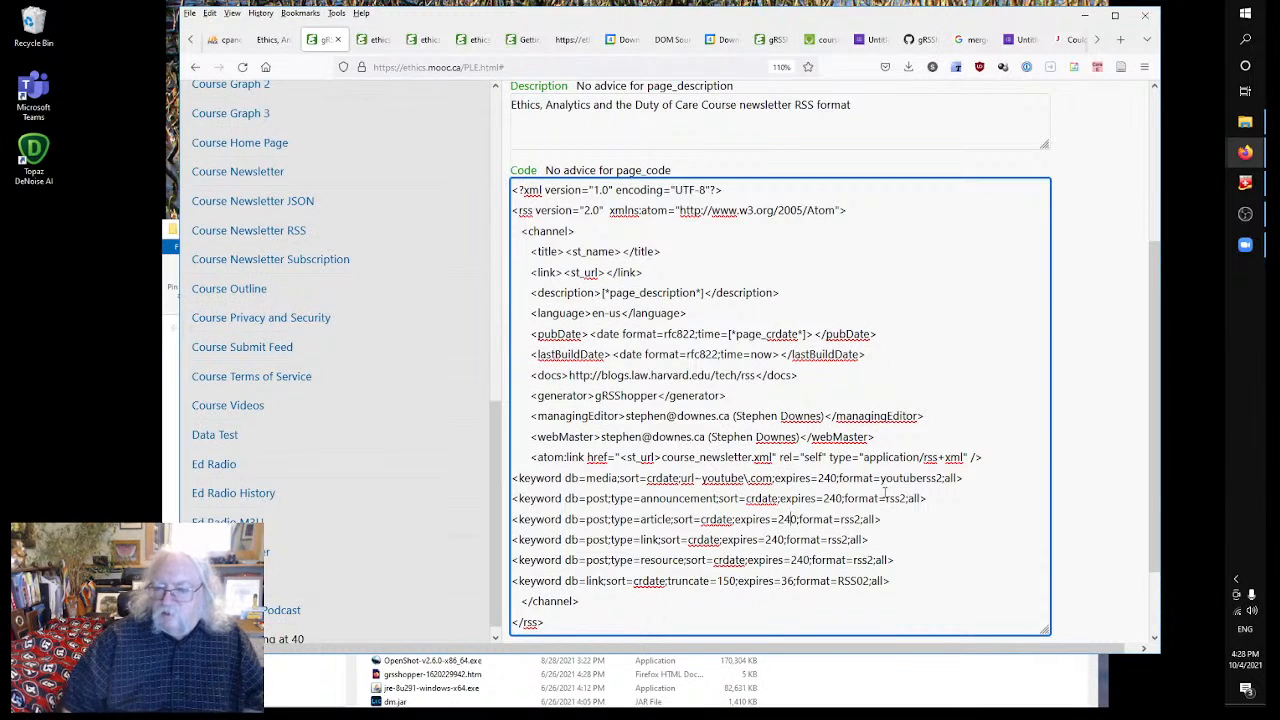
- Re-enter 240 as the article keyword line's expires value in the feed code and publish the Course Newsletter RSS page
{"action": "key", "text": "Delete"}
{"action": "type", "text": "0"}
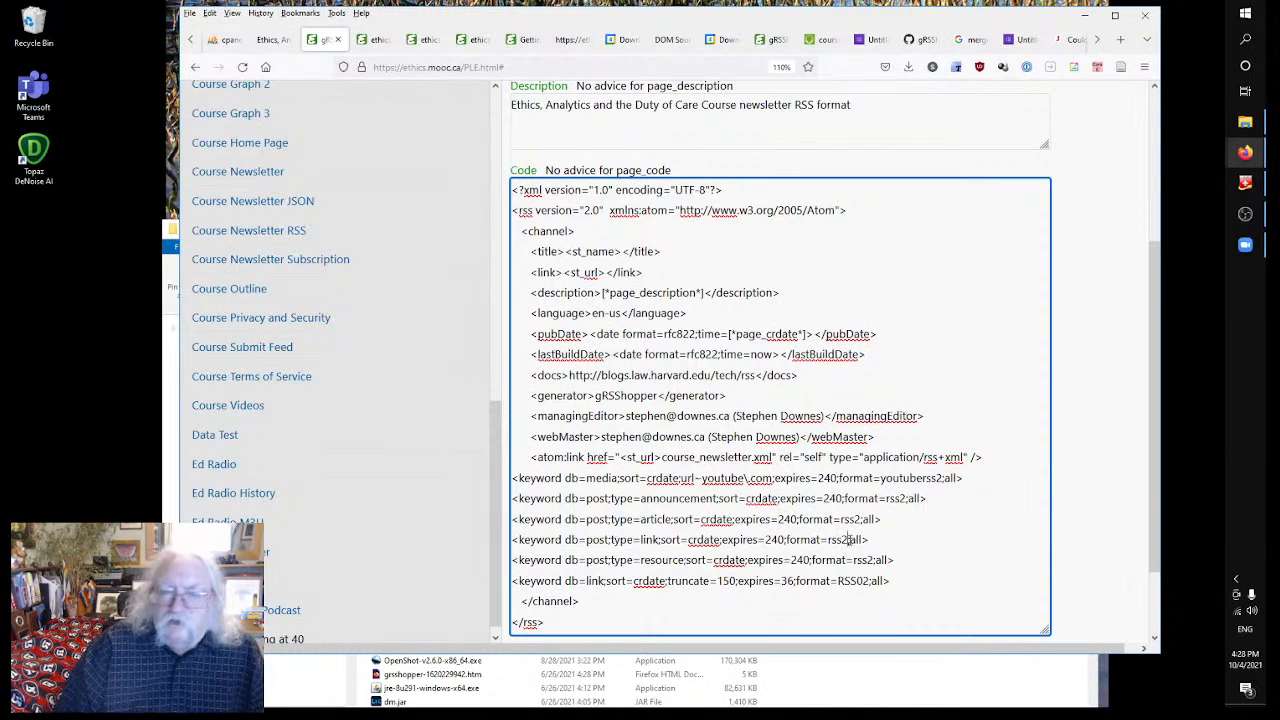
{"action": "left_click", "coordinate": [1082, 505]}
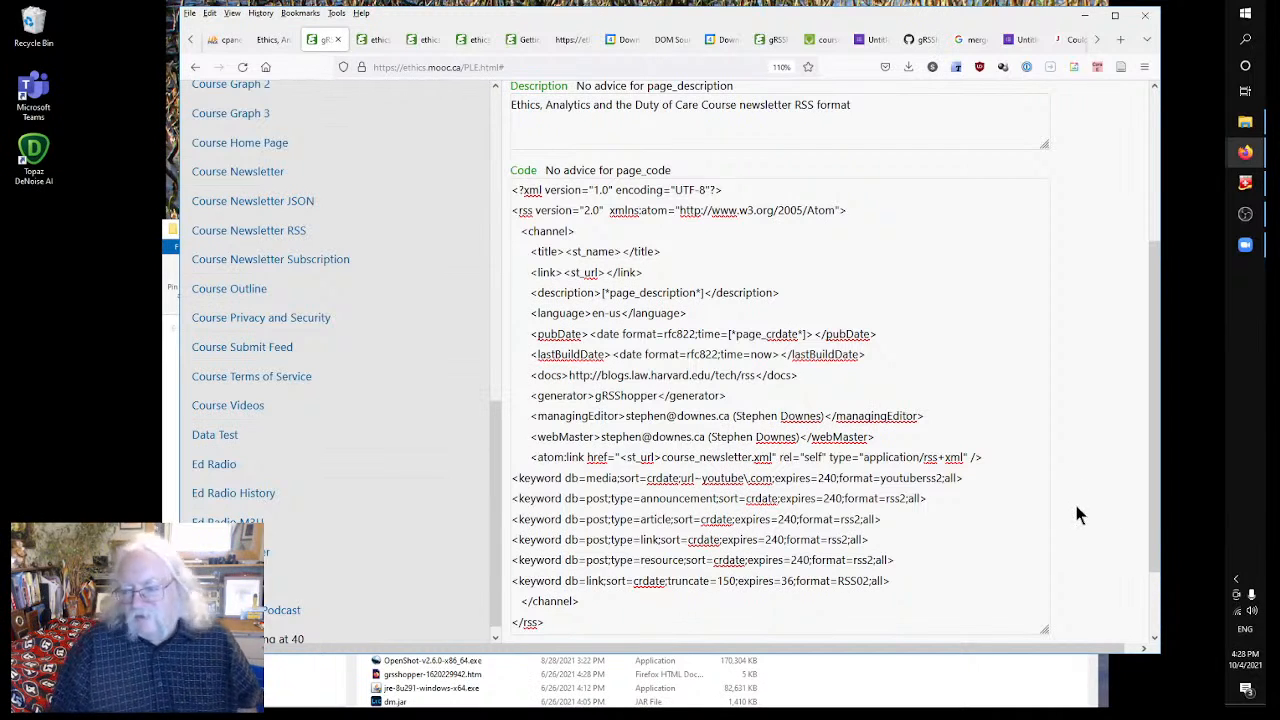
{"action": "left_click", "coordinate": [785, 500]}
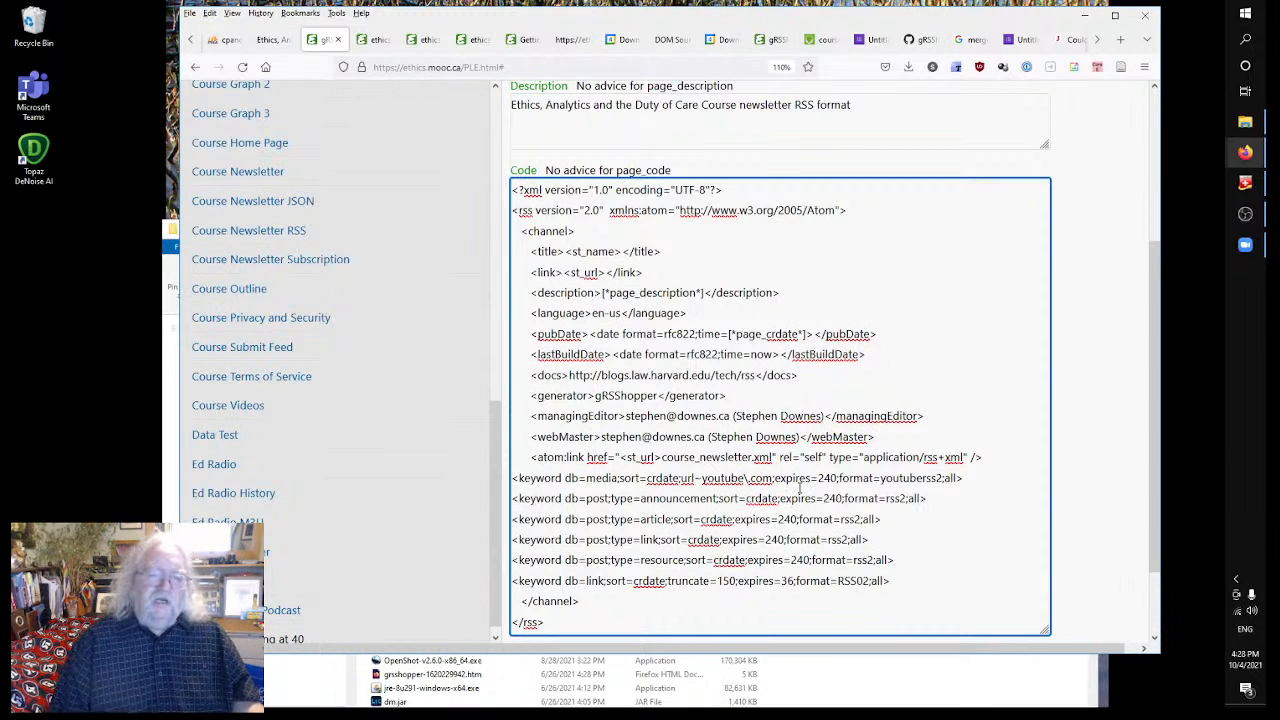
{"action": "left_click", "coordinate": [1108, 480]}
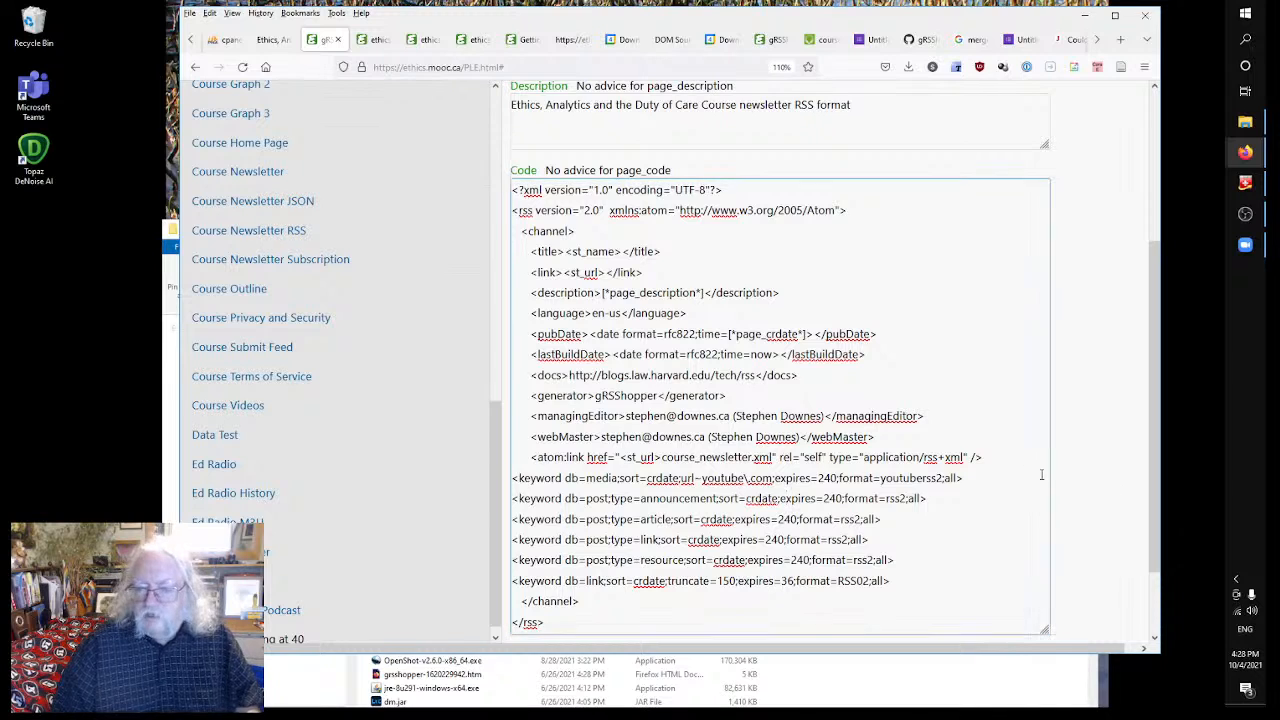
{"action": "scroll", "coordinate": [758, 375], "scroll_direction": "up", "scroll_amount": 2}
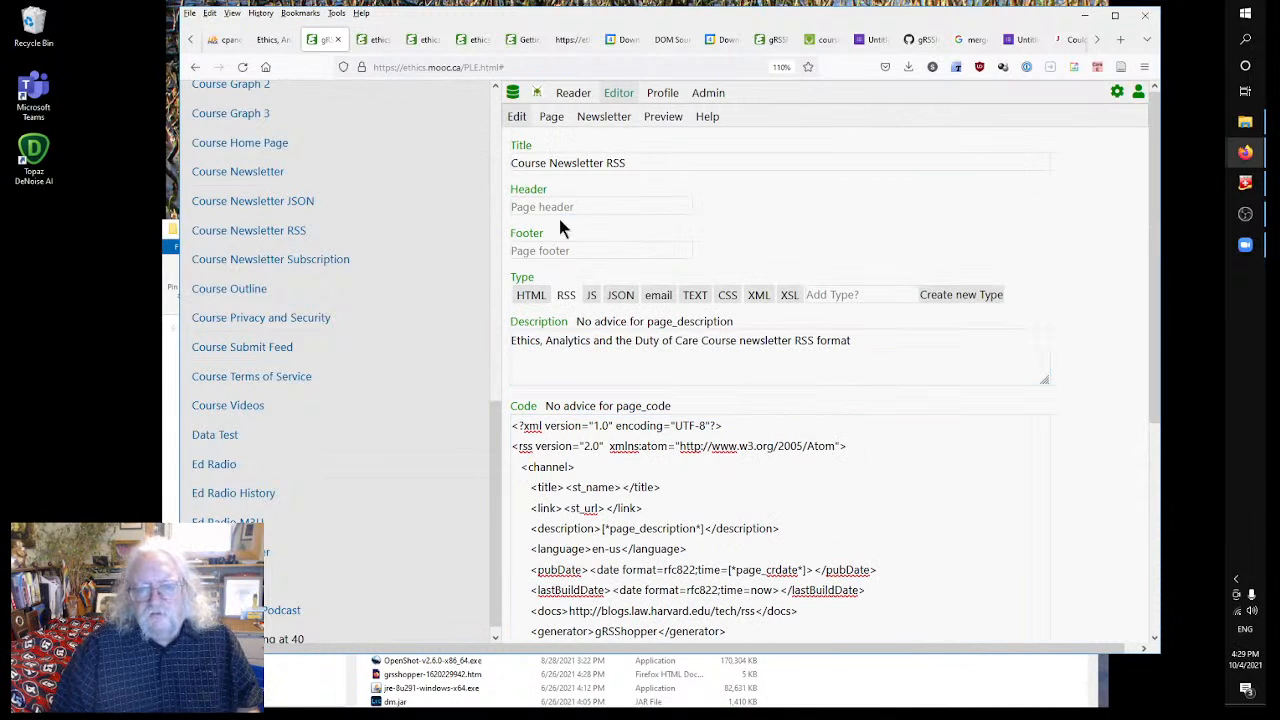
{"action": "left_click", "coordinate": [551, 116]}
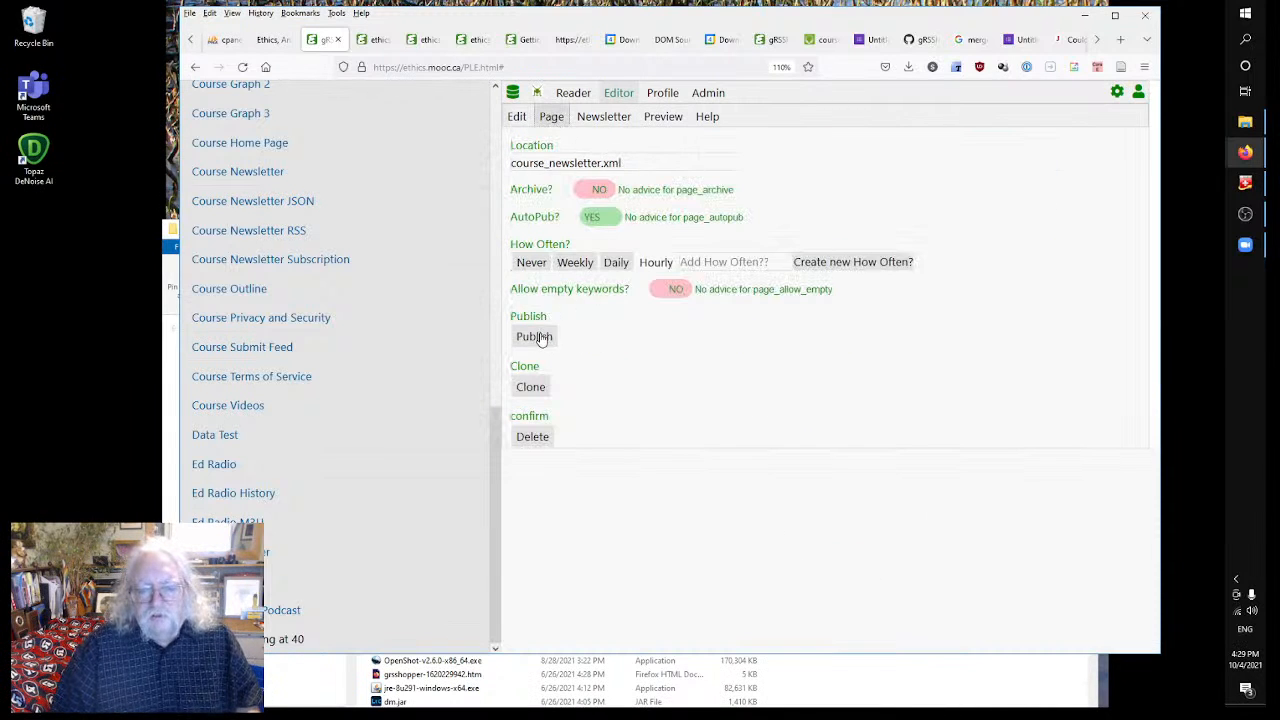
- Load course_newsletter.xml in place of the published newsletter page, reload it, and check the feed's items against the Getting Ready: Synopsis post
{"action": "left_click", "coordinate": [385, 40]}
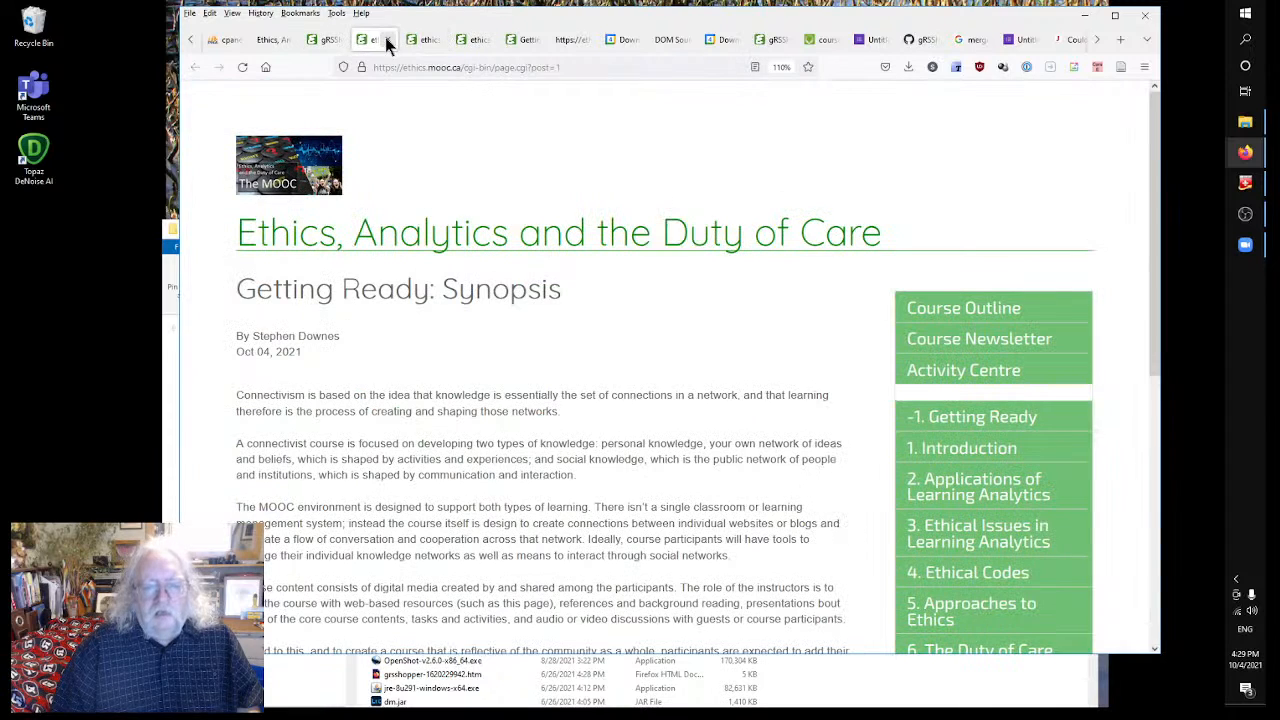
{"action": "left_click", "coordinate": [436, 39]}
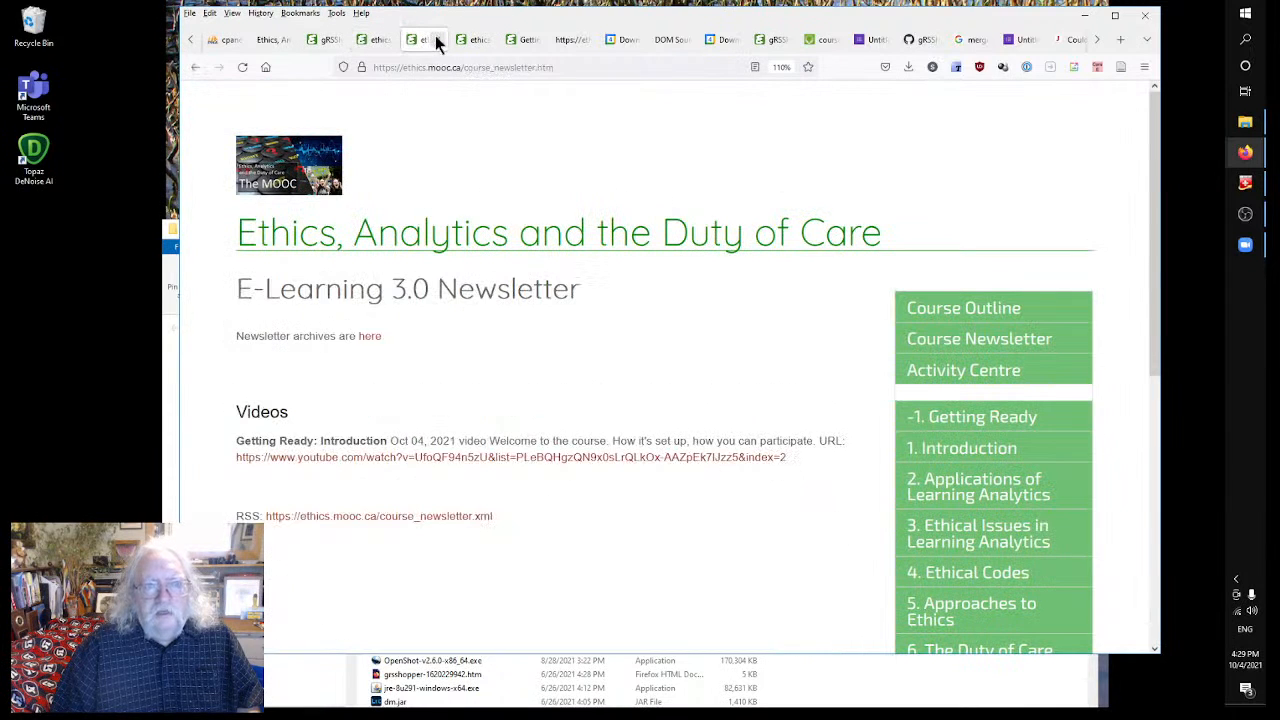
{"action": "double_click", "coordinate": [541, 67]}
{"action": "type", "text": "xml"}
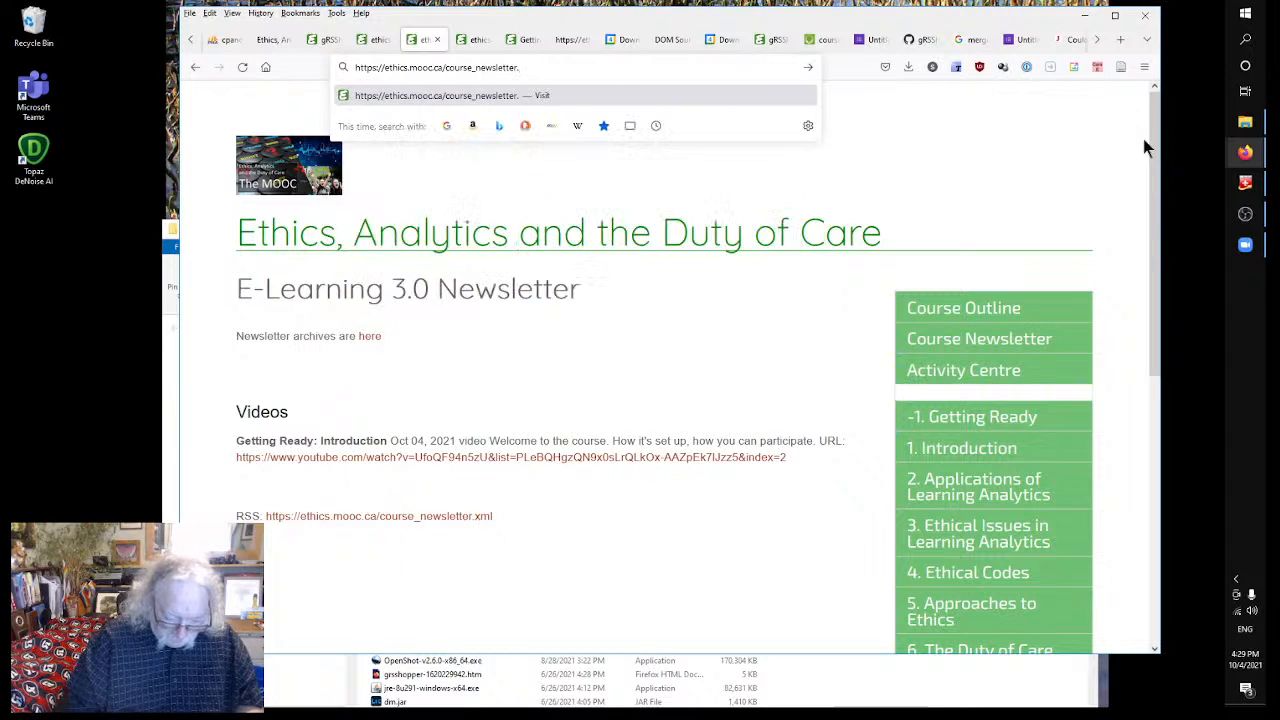
{"action": "key", "text": "Return"}
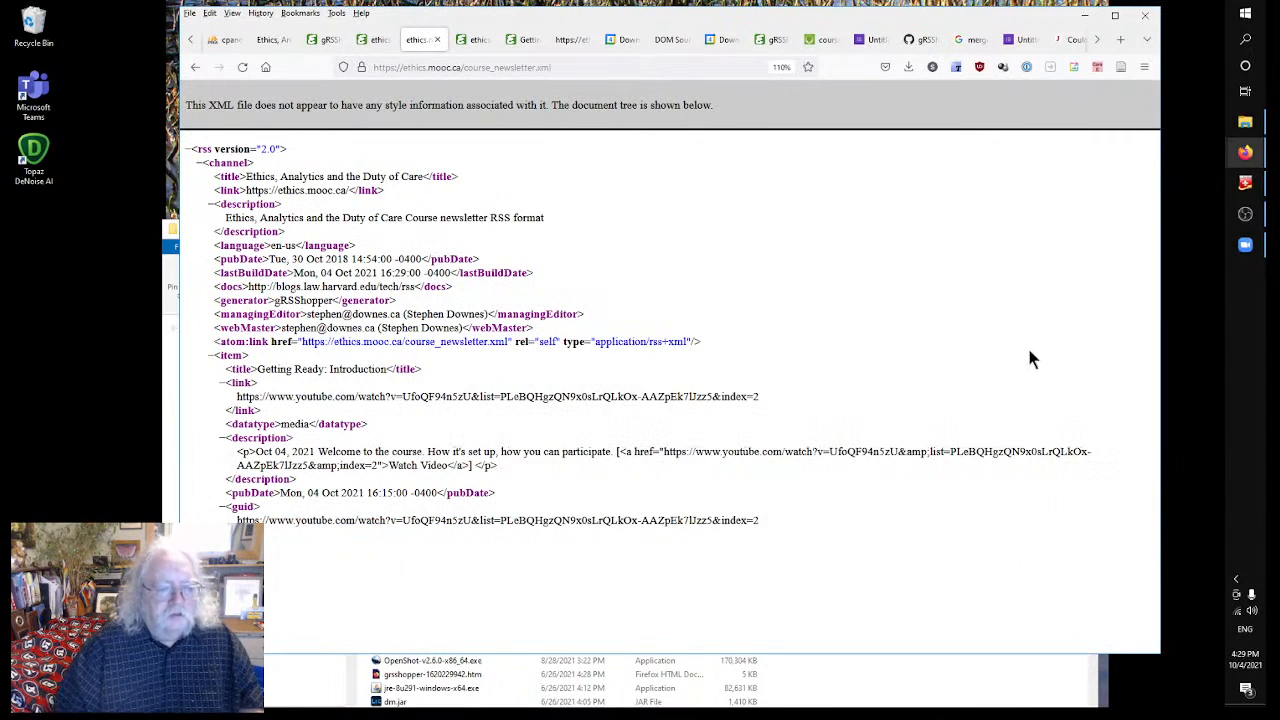
{"action": "left_click", "coordinate": [880, 357]}
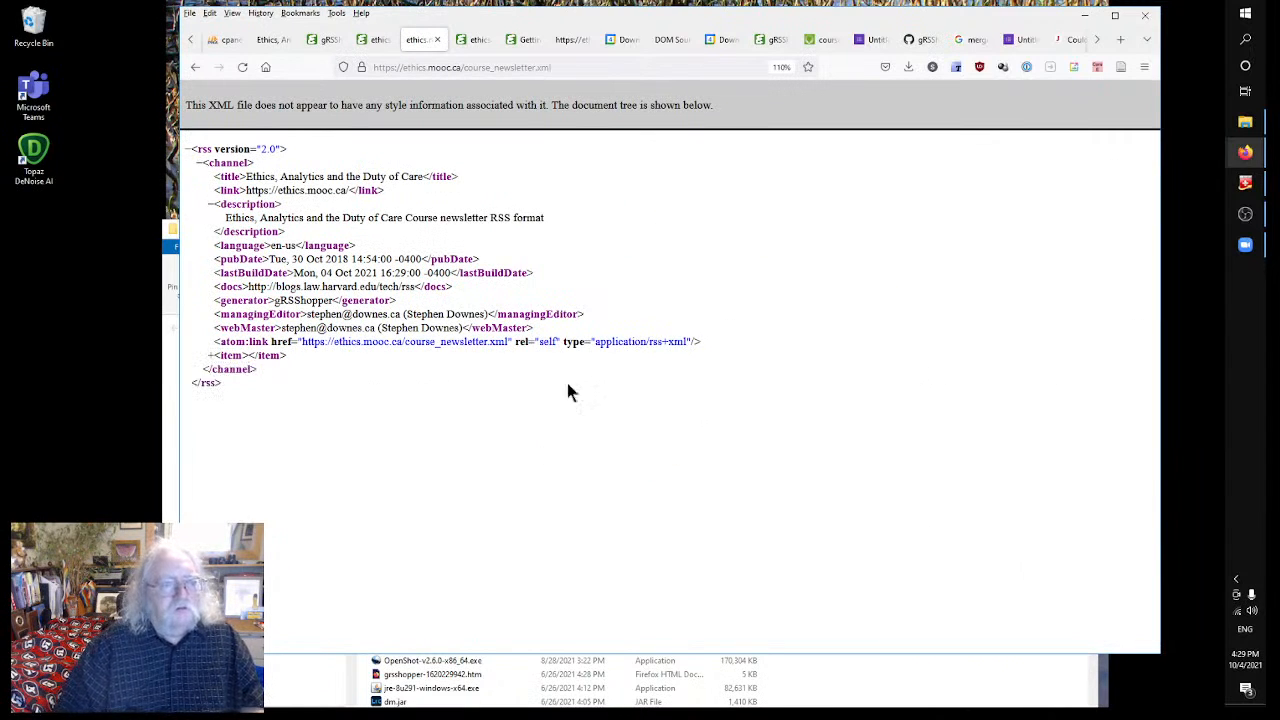
{"action": "right_click", "coordinate": [712, 272]}
{"action": "left_click", "coordinate": [823, 272]}
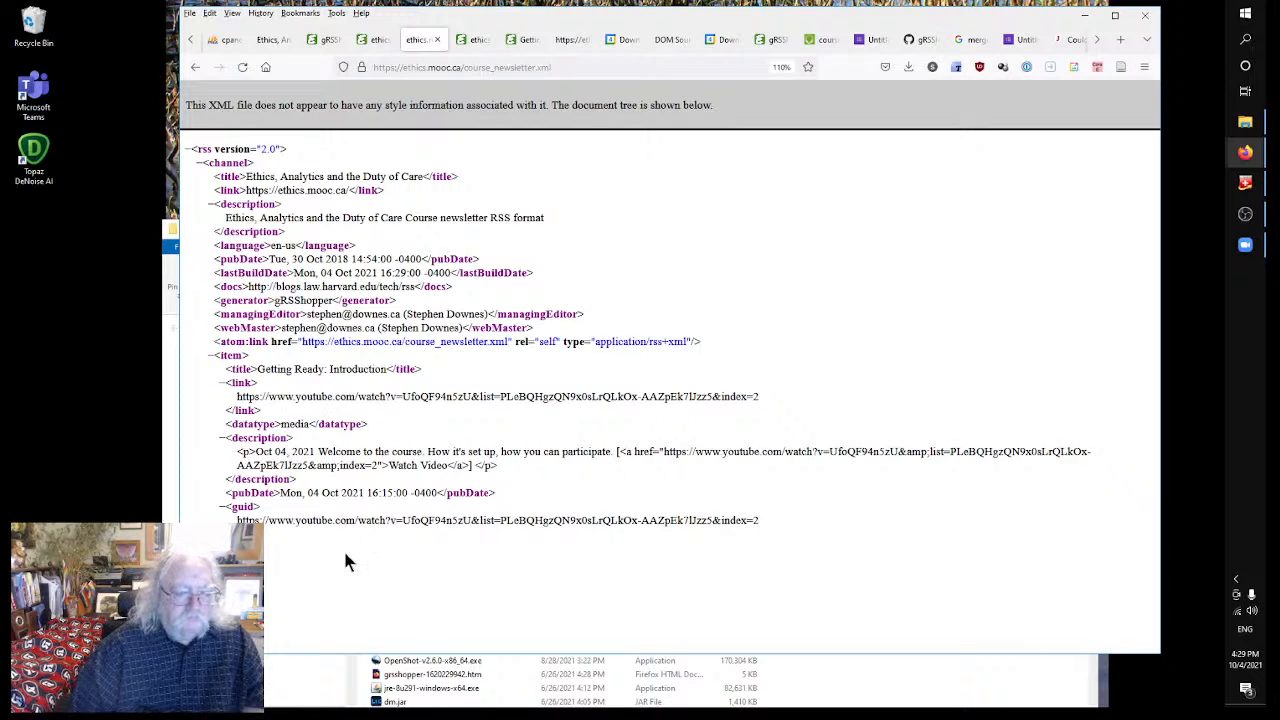
{"action": "left_click", "coordinate": [369, 40]}
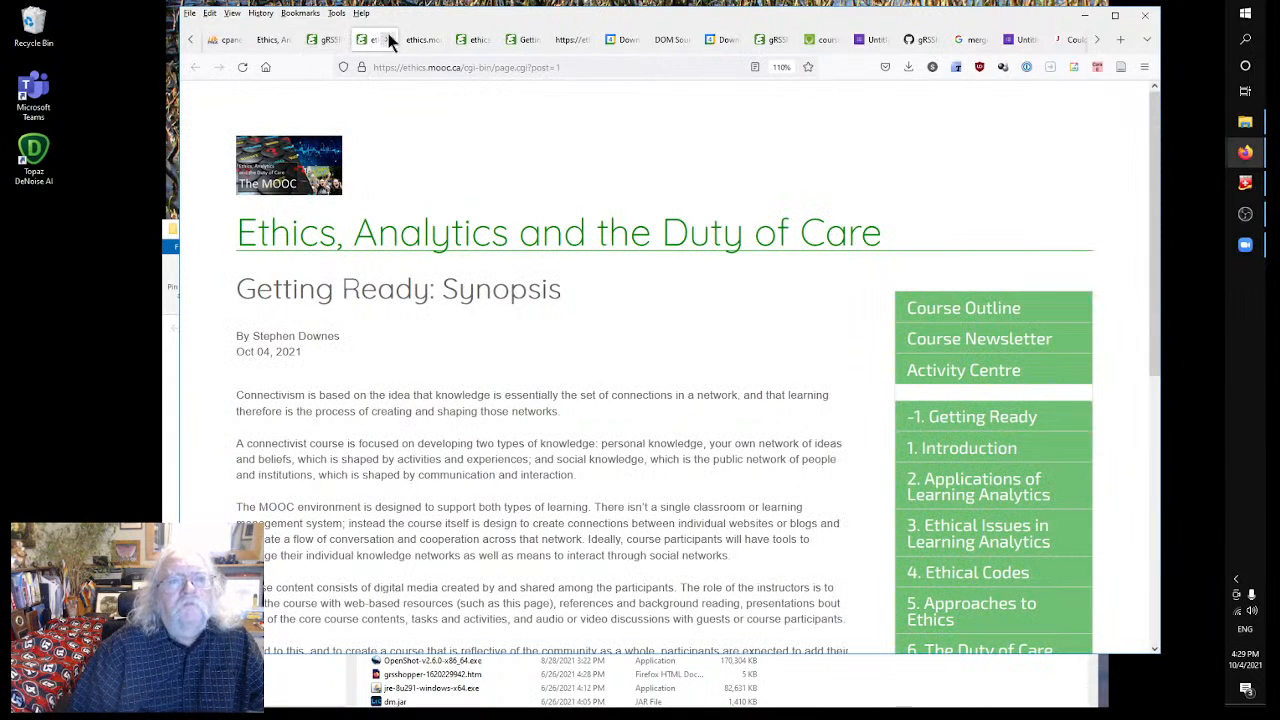
{"action": "left_click", "coordinate": [420, 40]}
{"action": "left_click", "coordinate": [368, 40]}
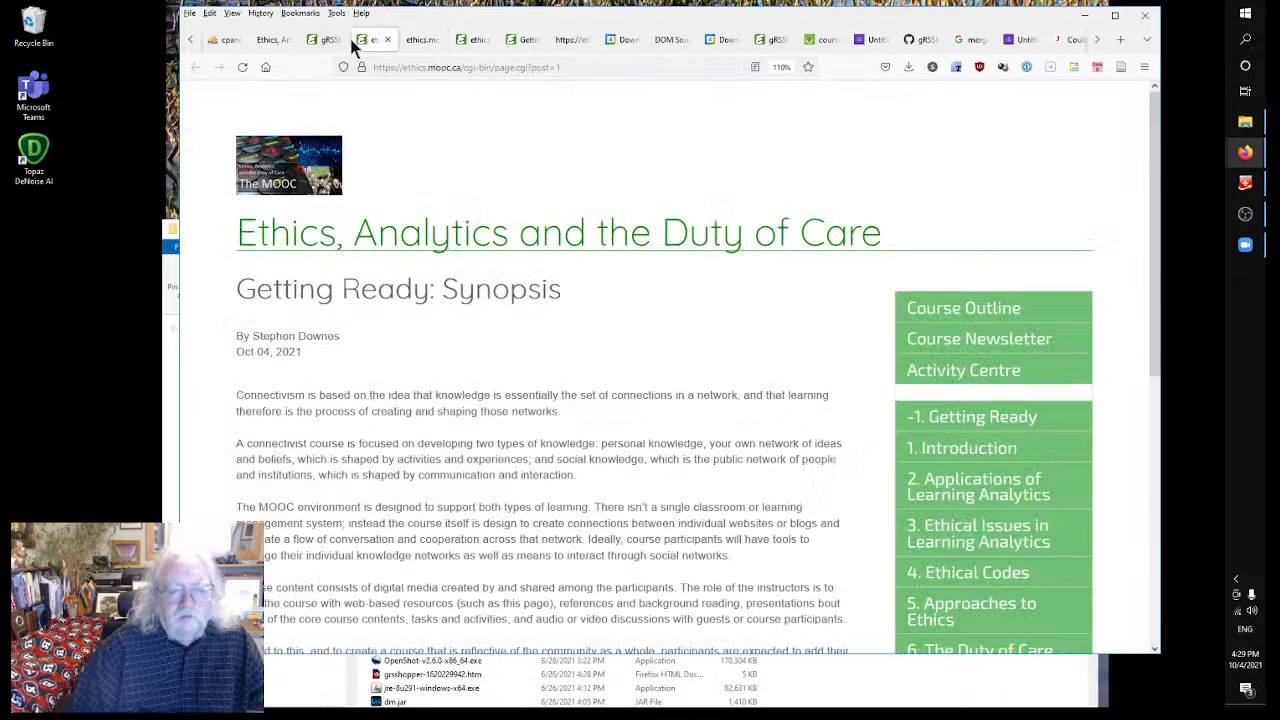
- Remove the type=article condition from the article keyword line in the Course Newsletter RSS page's code
{"action": "left_click", "coordinate": [327, 40]}
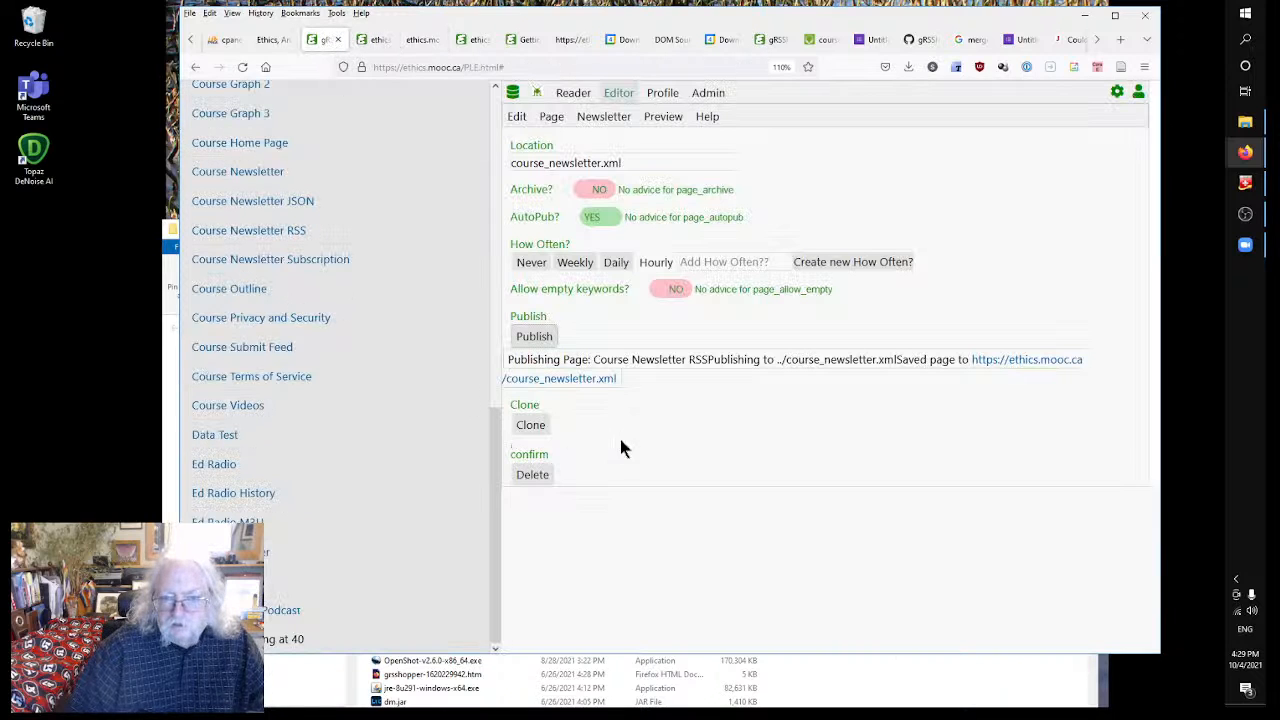
{"action": "left_click", "coordinate": [520, 118]}
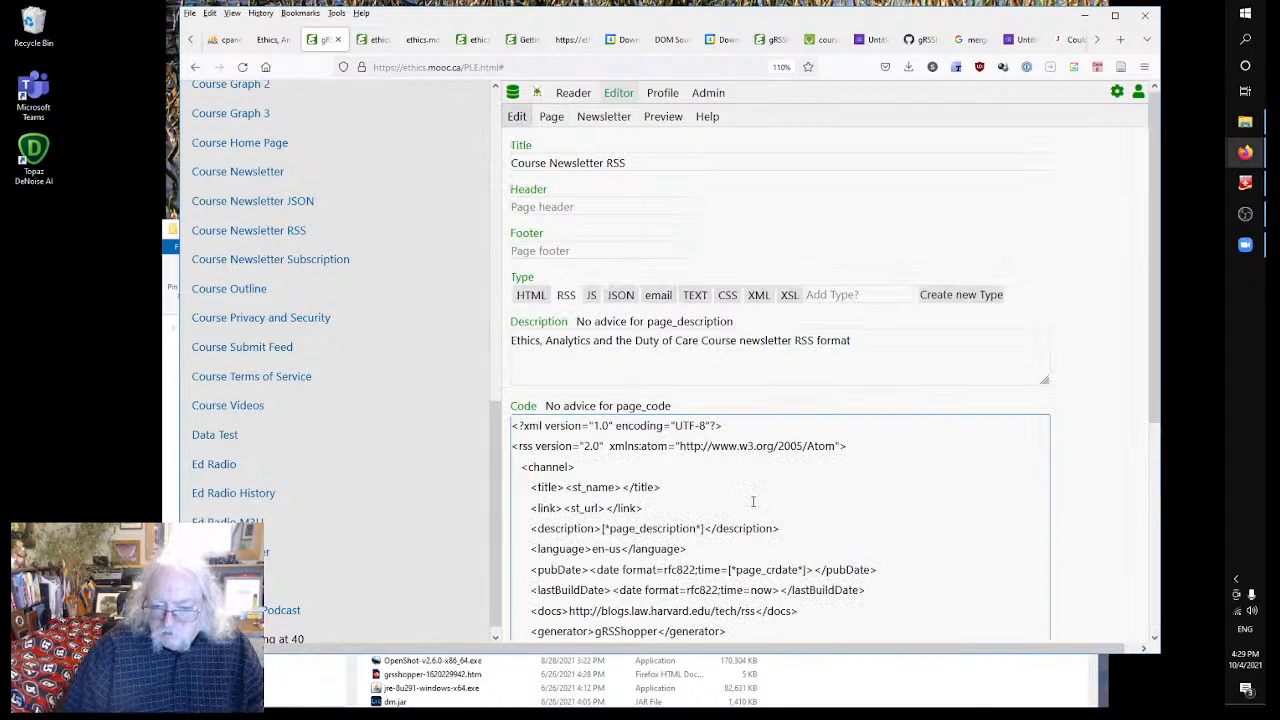
{"action": "scroll", "coordinate": [1094, 586], "scroll_direction": "down", "scroll_amount": 3}
{"action": "left_click", "coordinate": [697, 466]}
{"action": "left_click", "coordinate": [644, 425]}
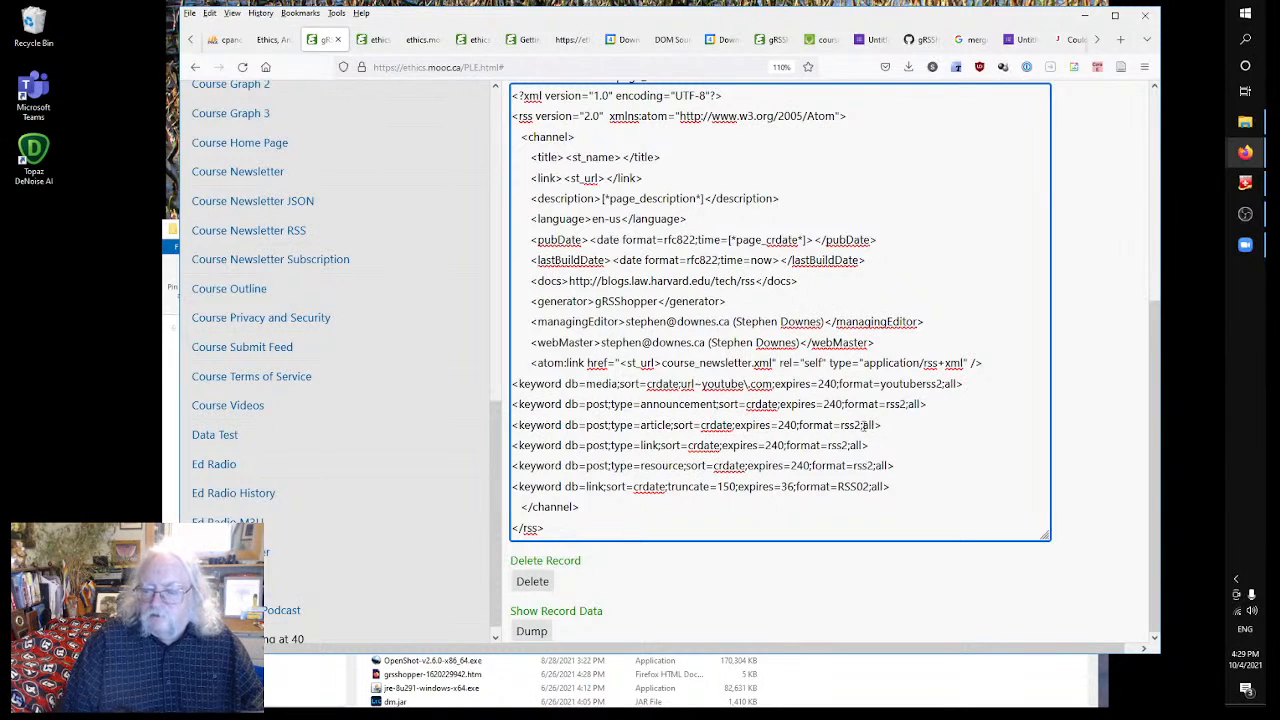
{"action": "left_click", "coordinate": [856, 425]}
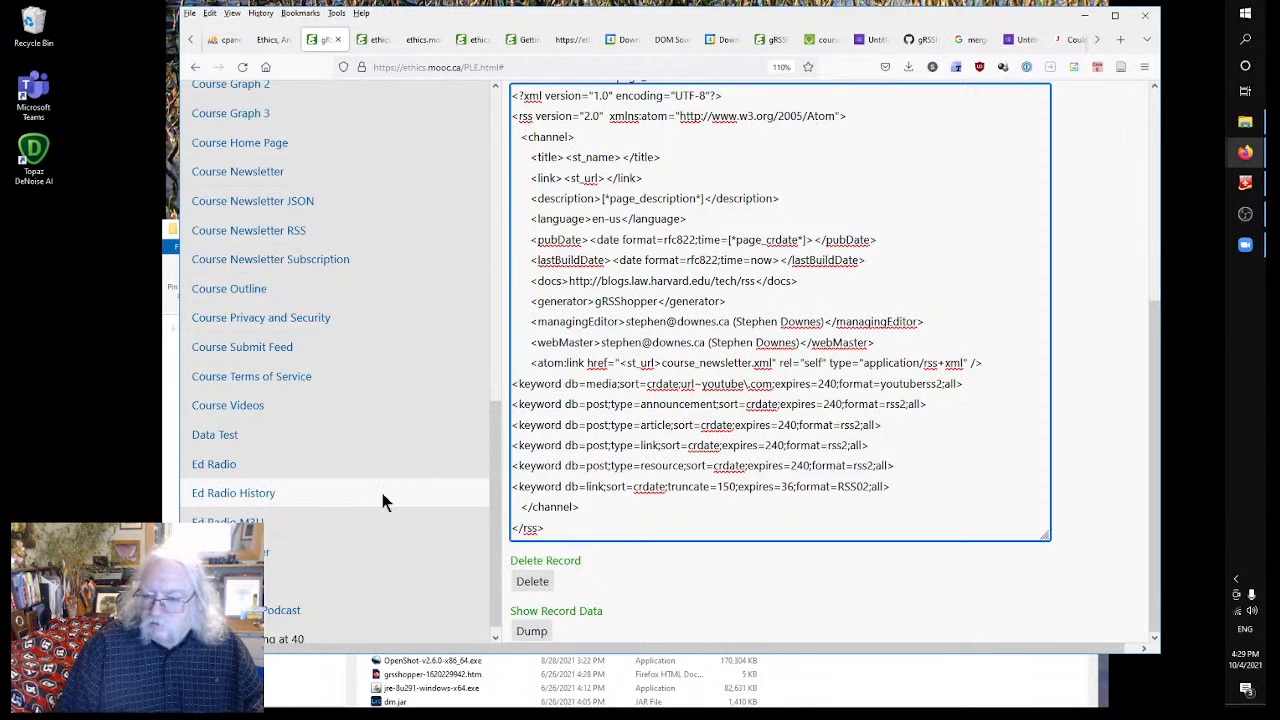
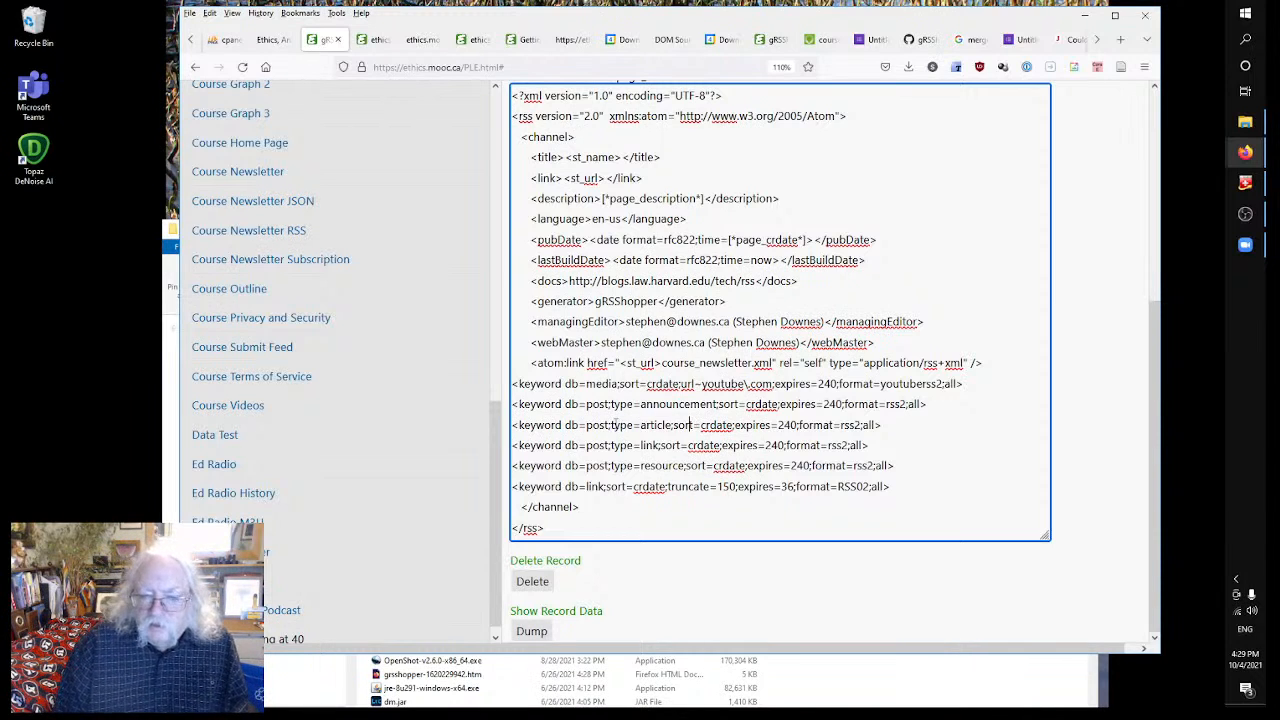
{"action": "left_click_drag", "start_coordinate": [610, 425], "coordinate": [672, 425]}
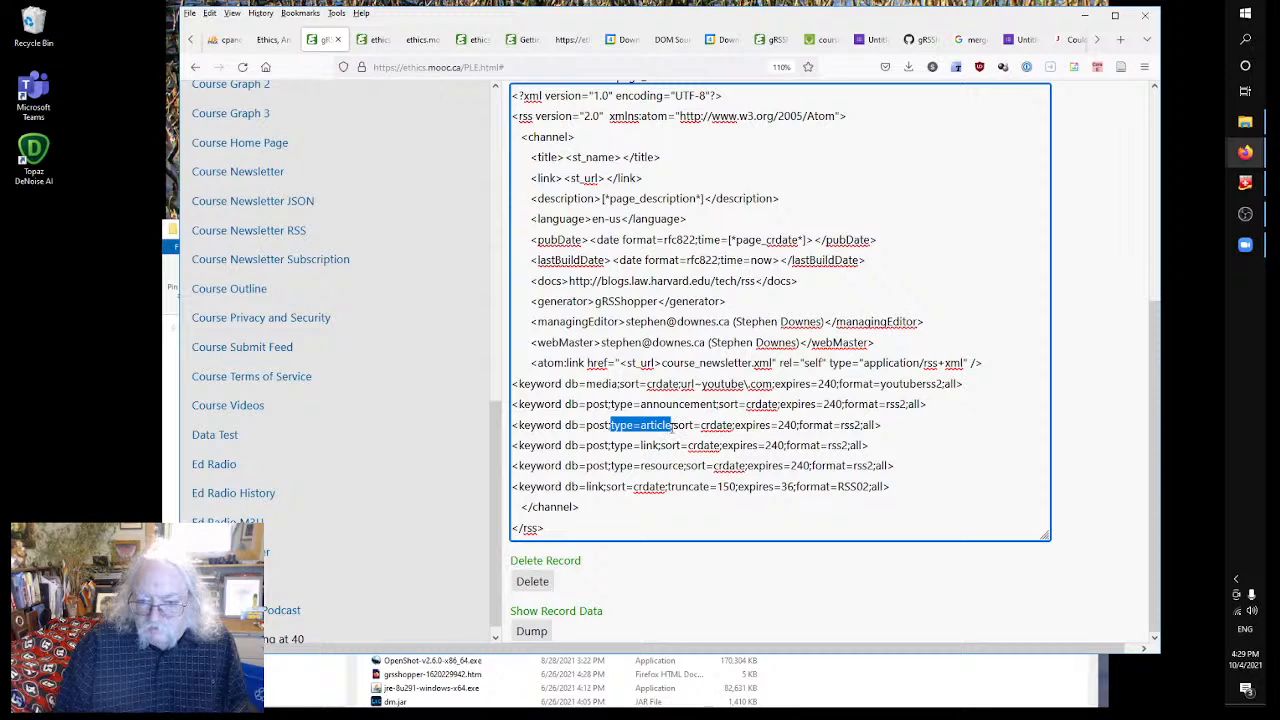
{"action": "key", "text": "Delete"}
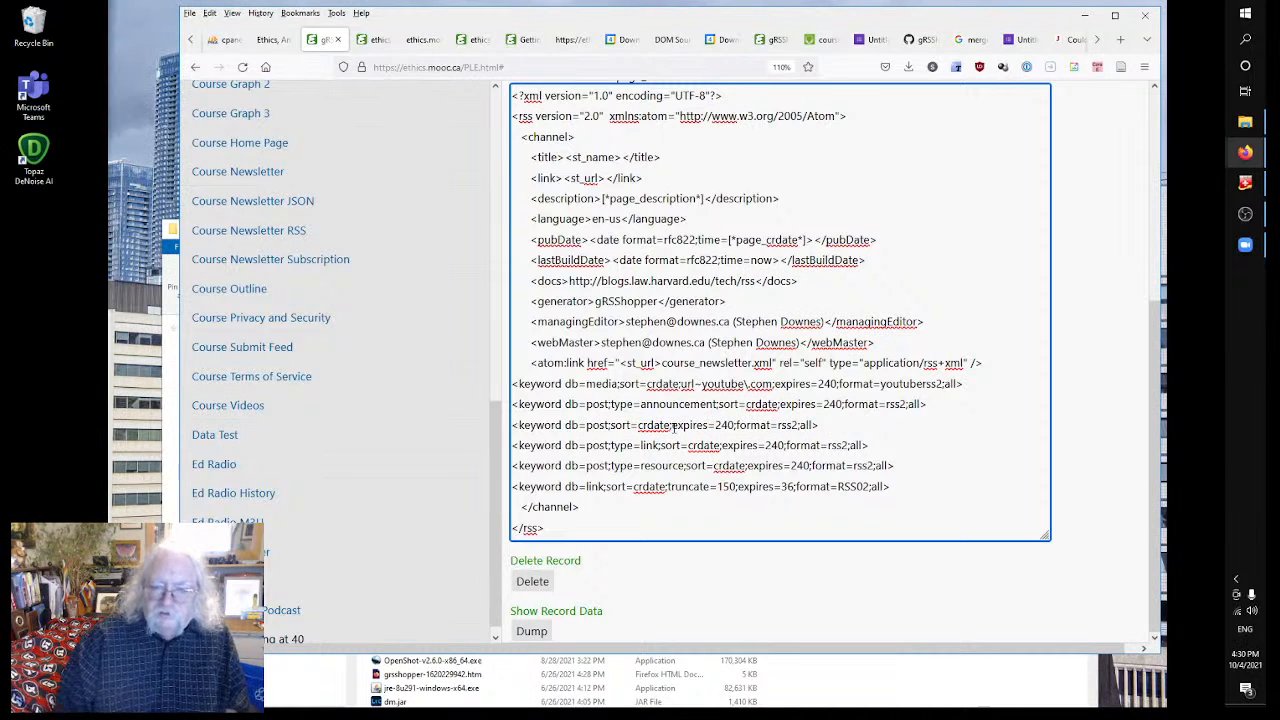
- Republish the Course Newsletter RSS page and reload the published feed to check its items
{"action": "scroll", "coordinate": [673, 571], "scroll_direction": "up", "scroll_amount": 4}
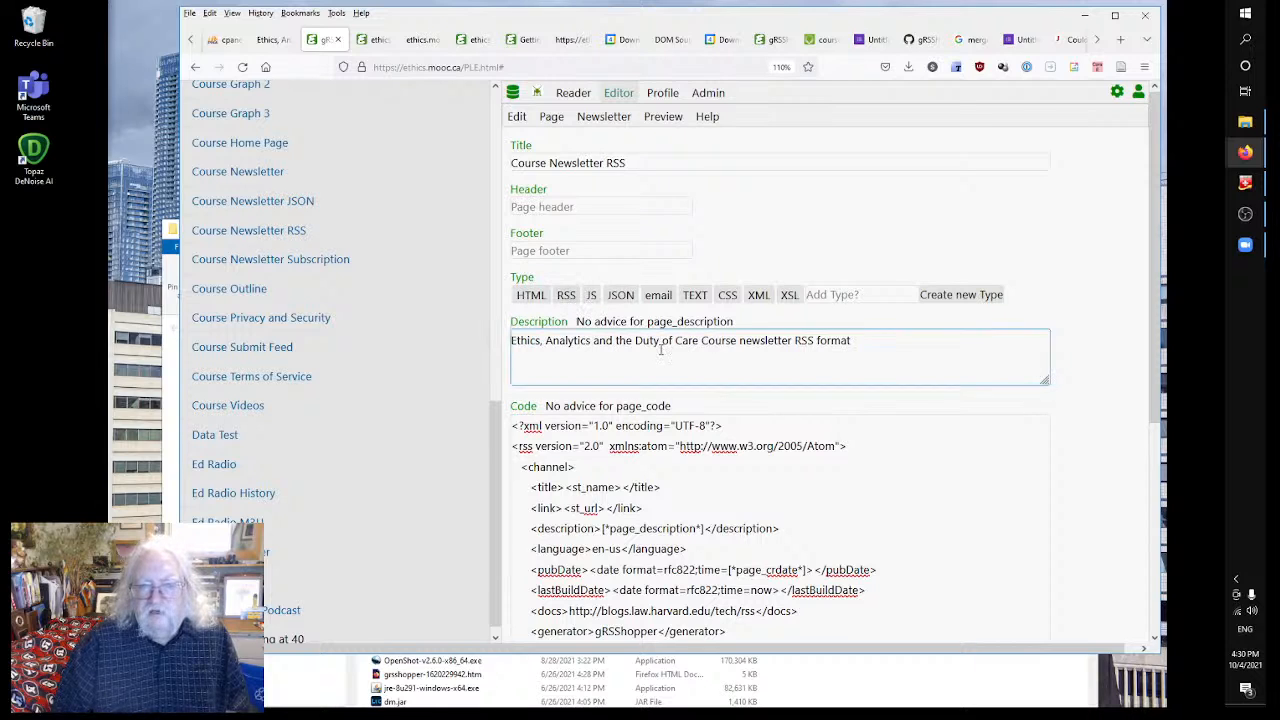
{"action": "left_click", "coordinate": [548, 119]}
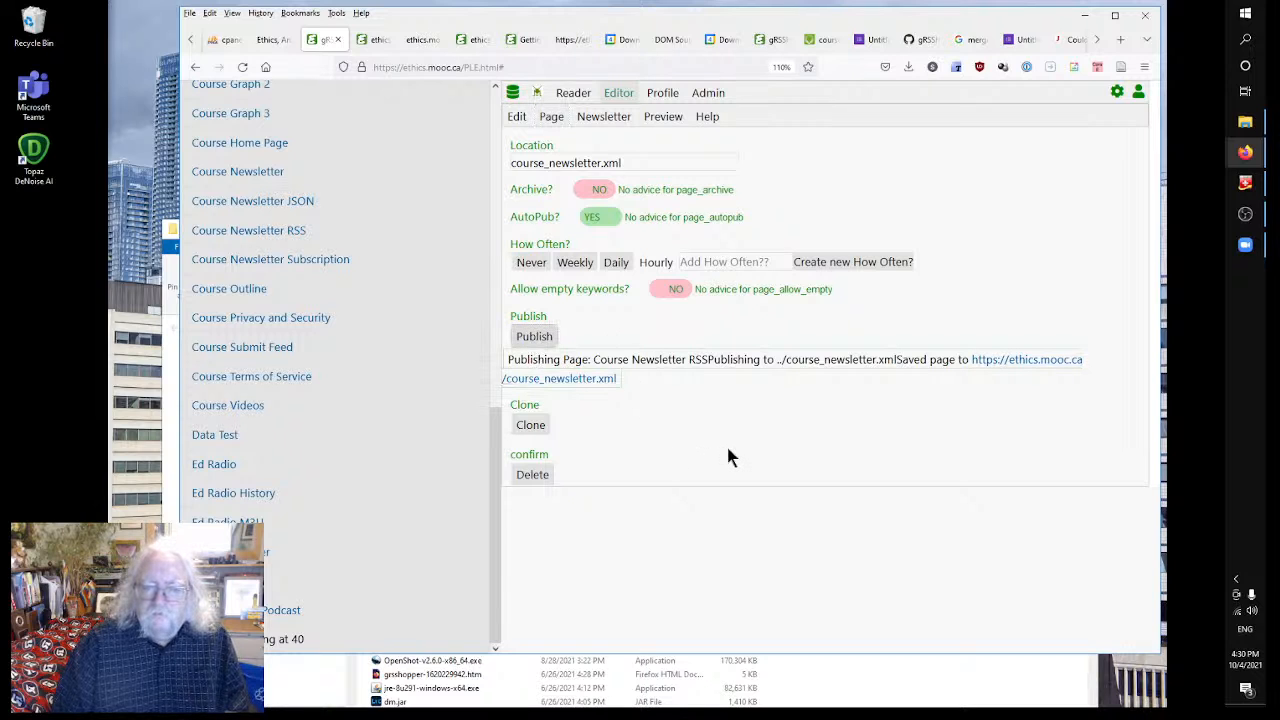
{"action": "left_click", "coordinate": [386, 39]}
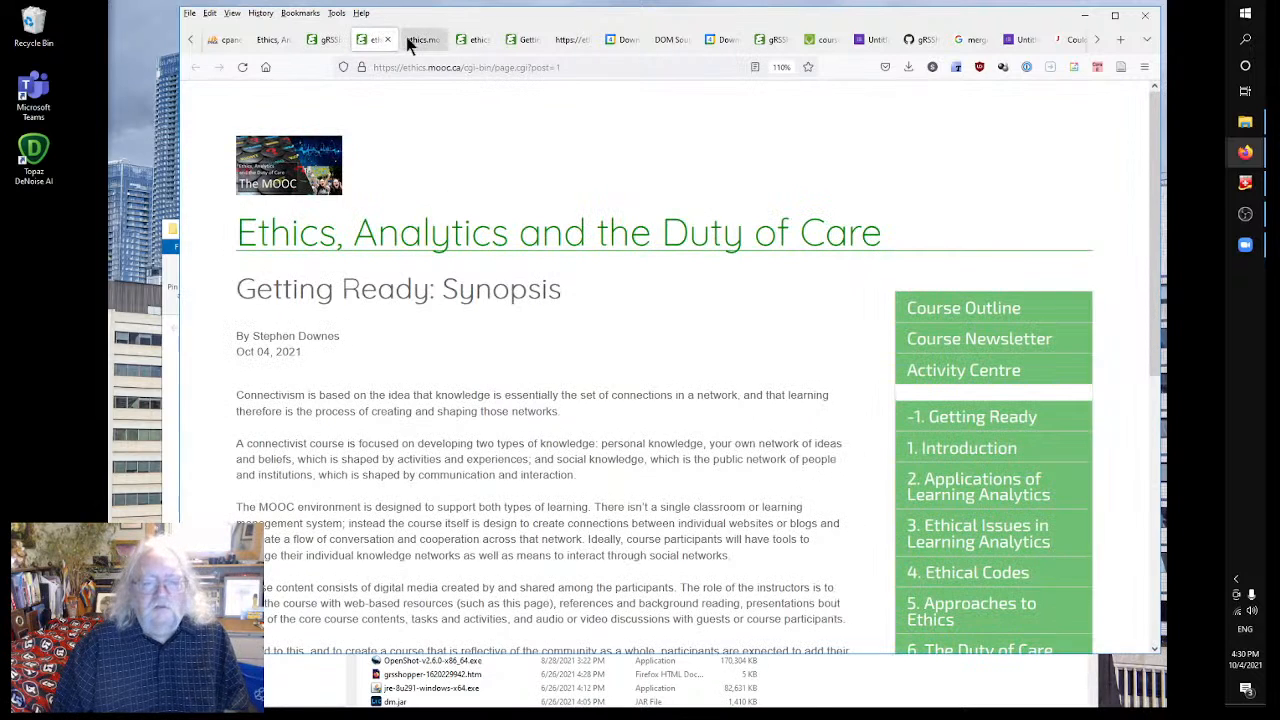
{"action": "left_click", "coordinate": [412, 40]}
{"action": "right_click", "coordinate": [604, 192]}
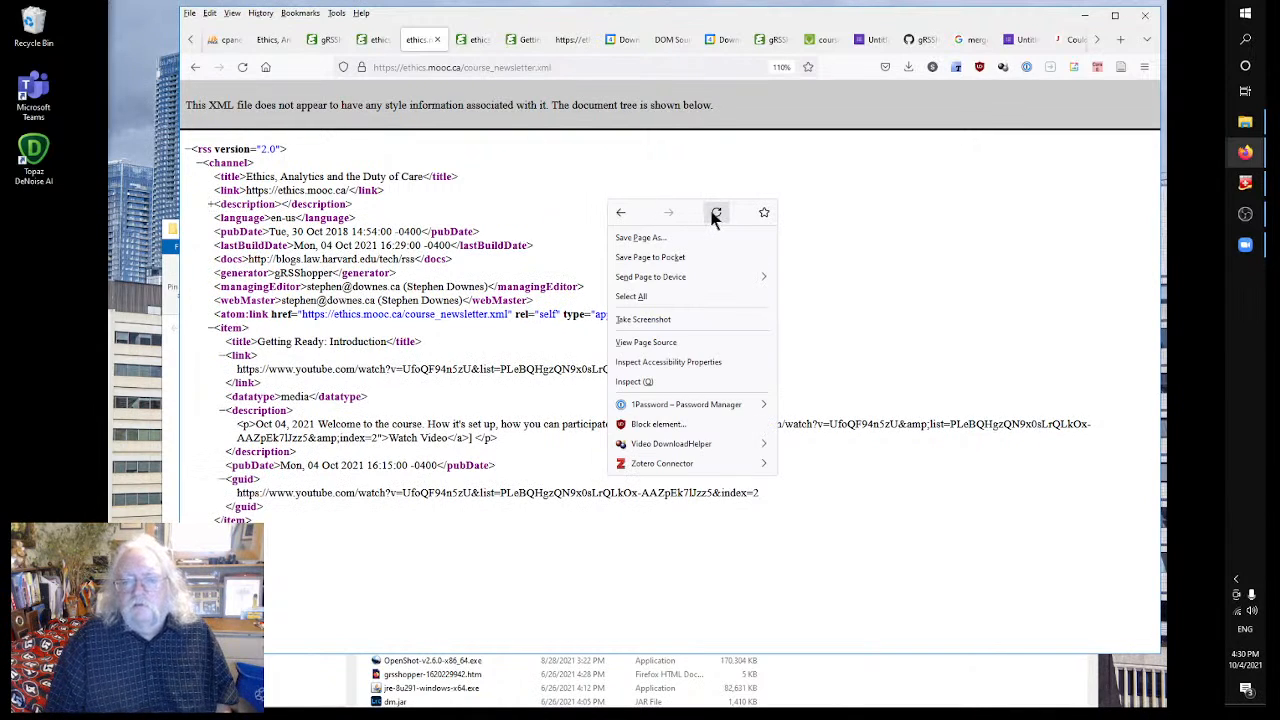
{"action": "left_click", "coordinate": [707, 211]}
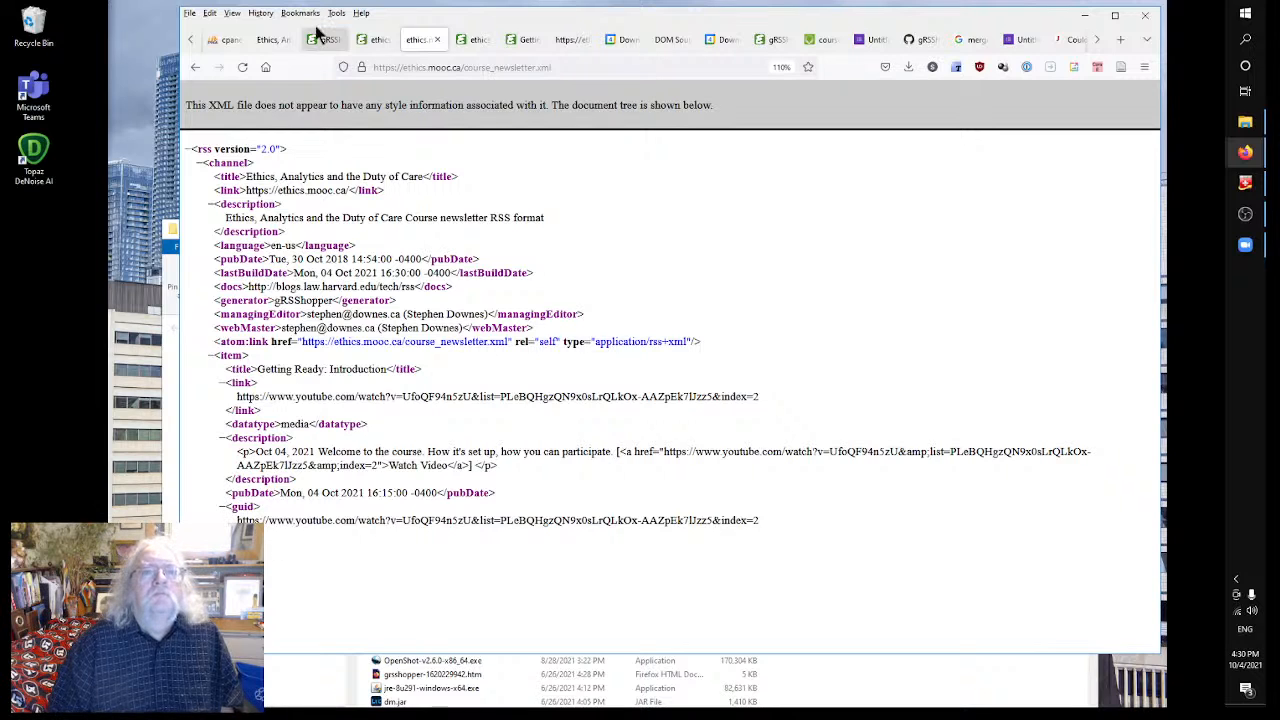
{"action": "left_click", "coordinate": [375, 39]}
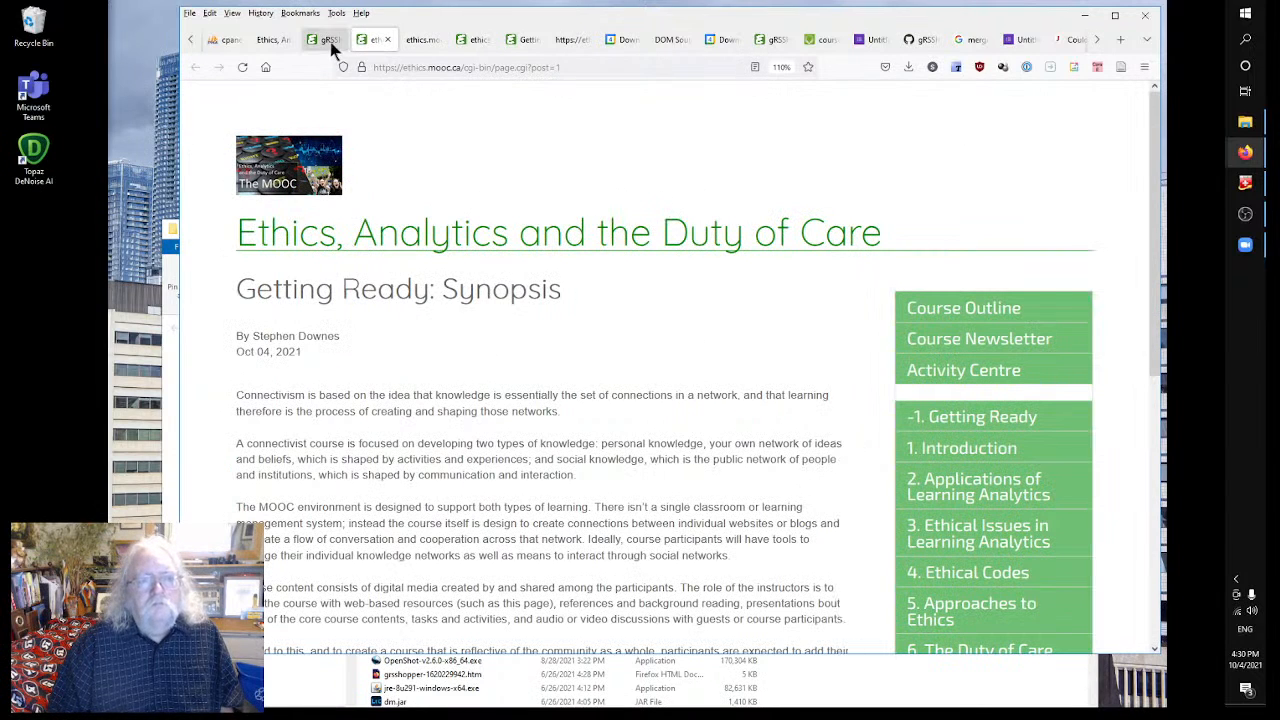
- Open the published feed from the RSS page's publishing link in a new tab and examine its channel description and item entries
{"action": "left_click", "coordinate": [328, 40]}
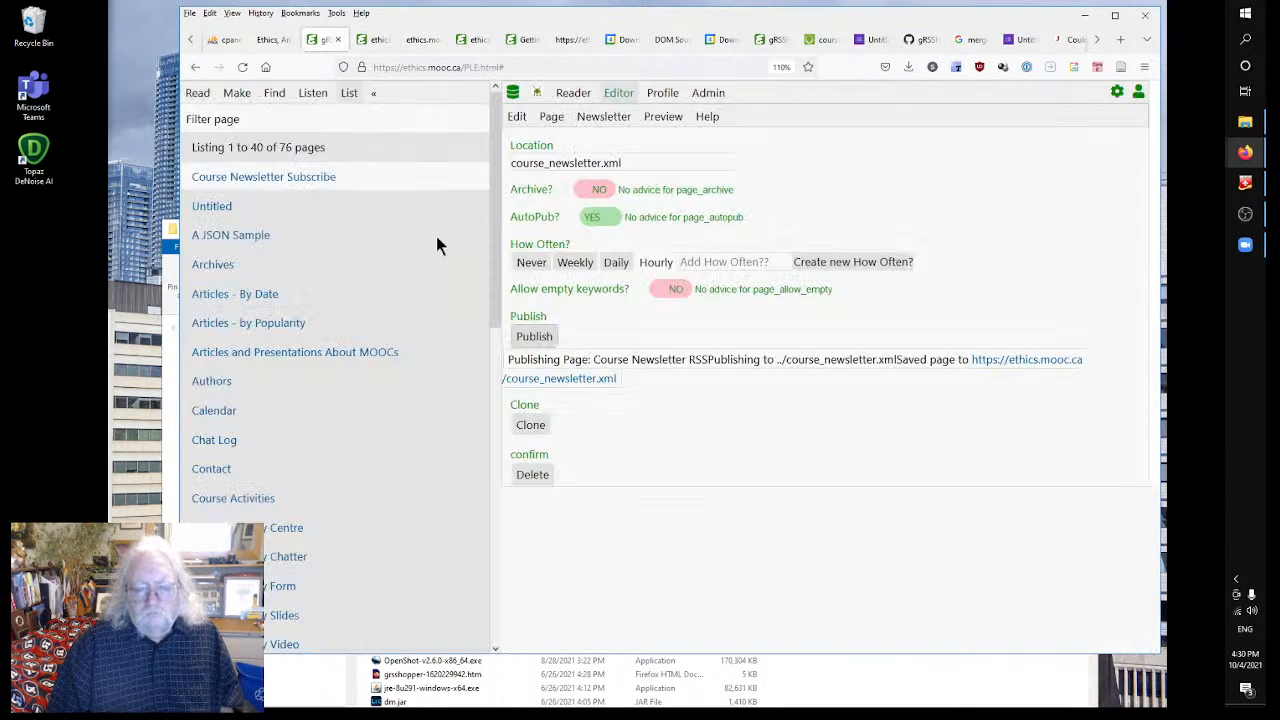
{"action": "right_click", "coordinate": [558, 385]}
{"action": "left_click", "coordinate": [594, 55]}
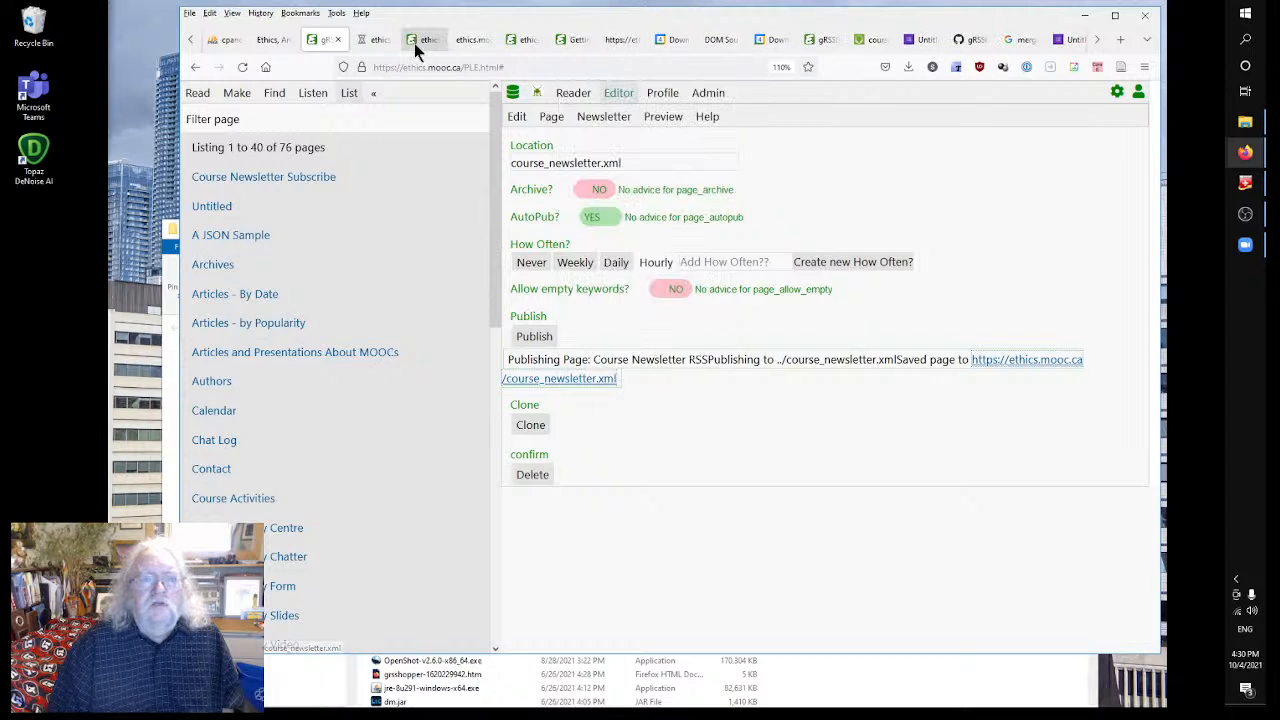
{"action": "left_click", "coordinate": [367, 38]}
{"action": "left_click", "coordinate": [619, 350]}
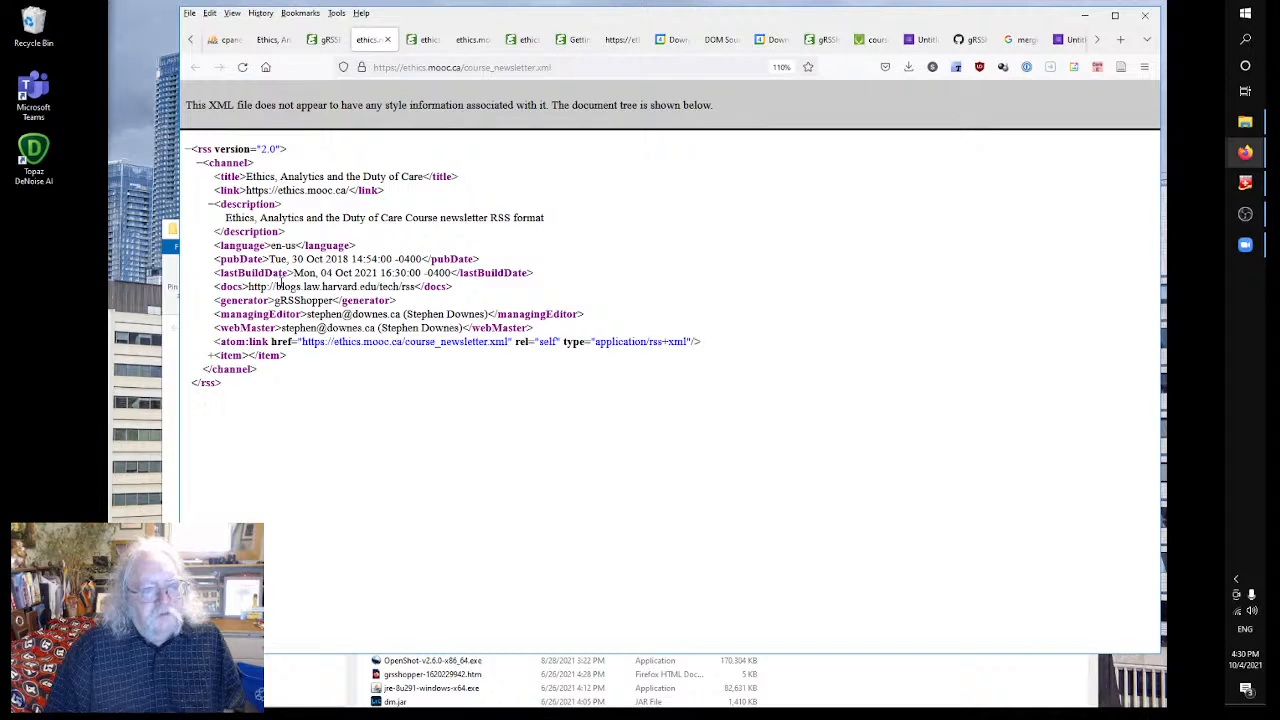
{"action": "left_click", "coordinate": [417, 210]}
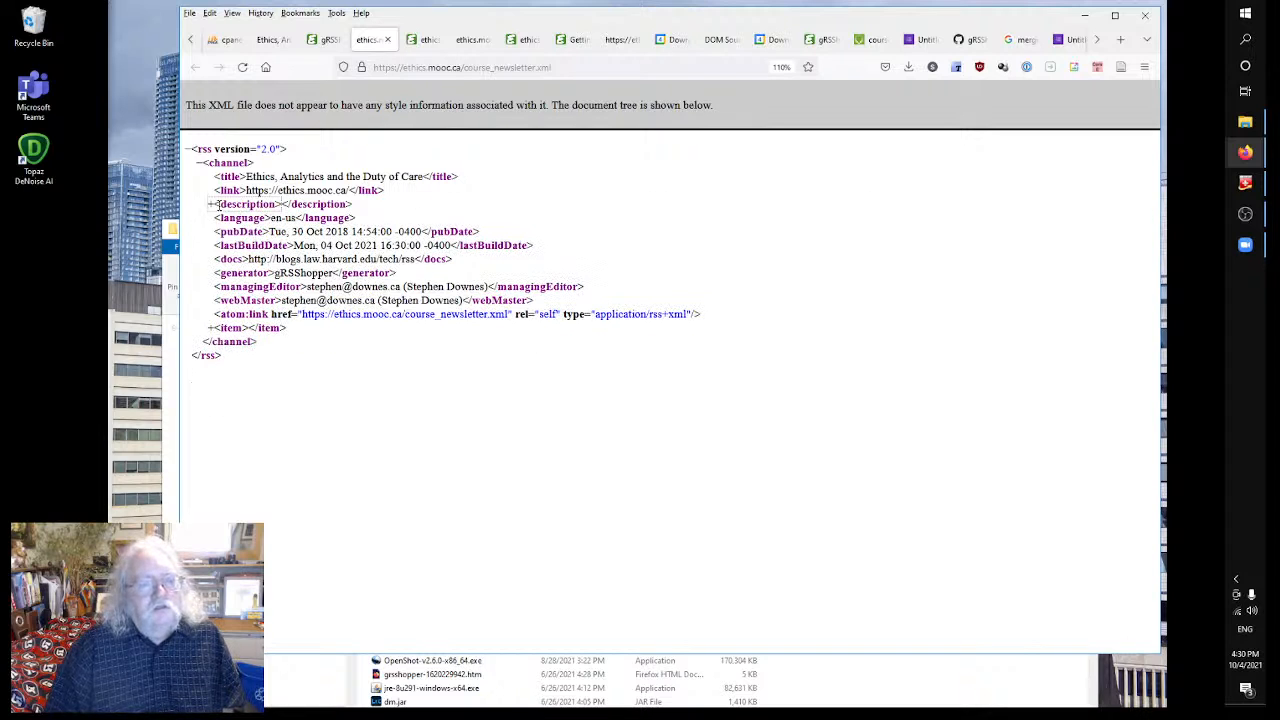
{"action": "left_click", "coordinate": [210, 203]}
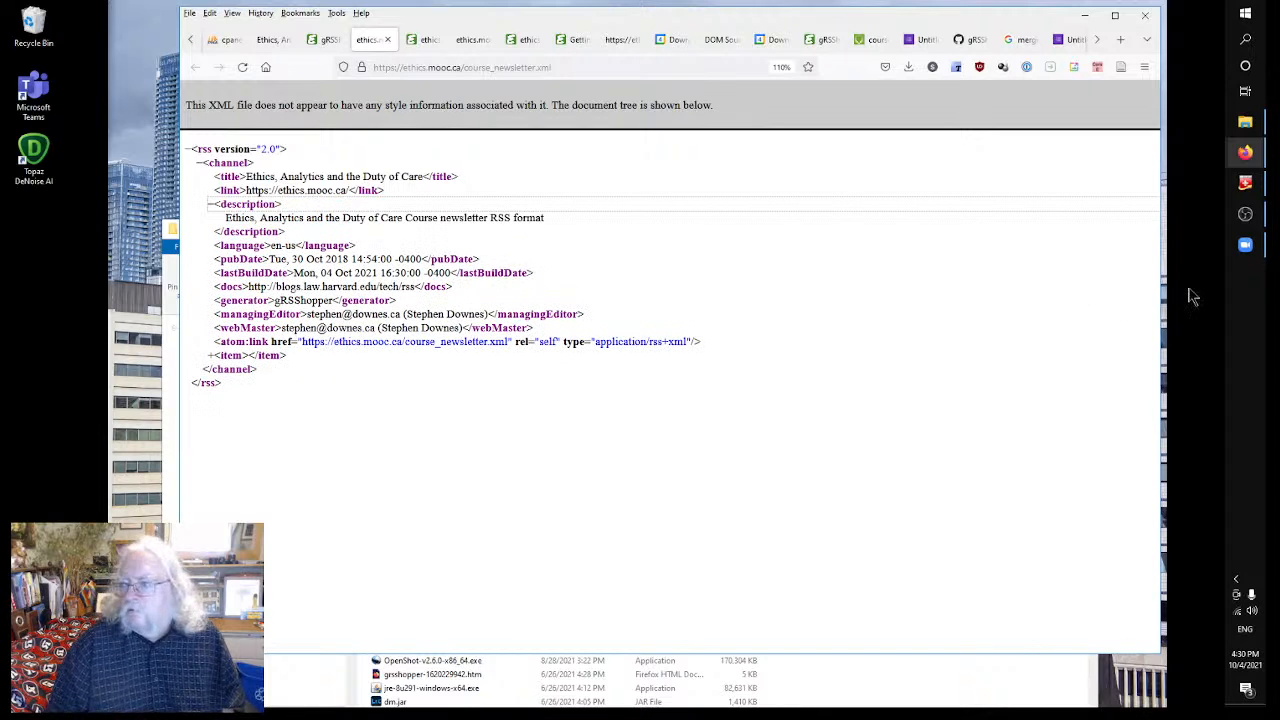
{"action": "left_click", "coordinate": [764, 376]}
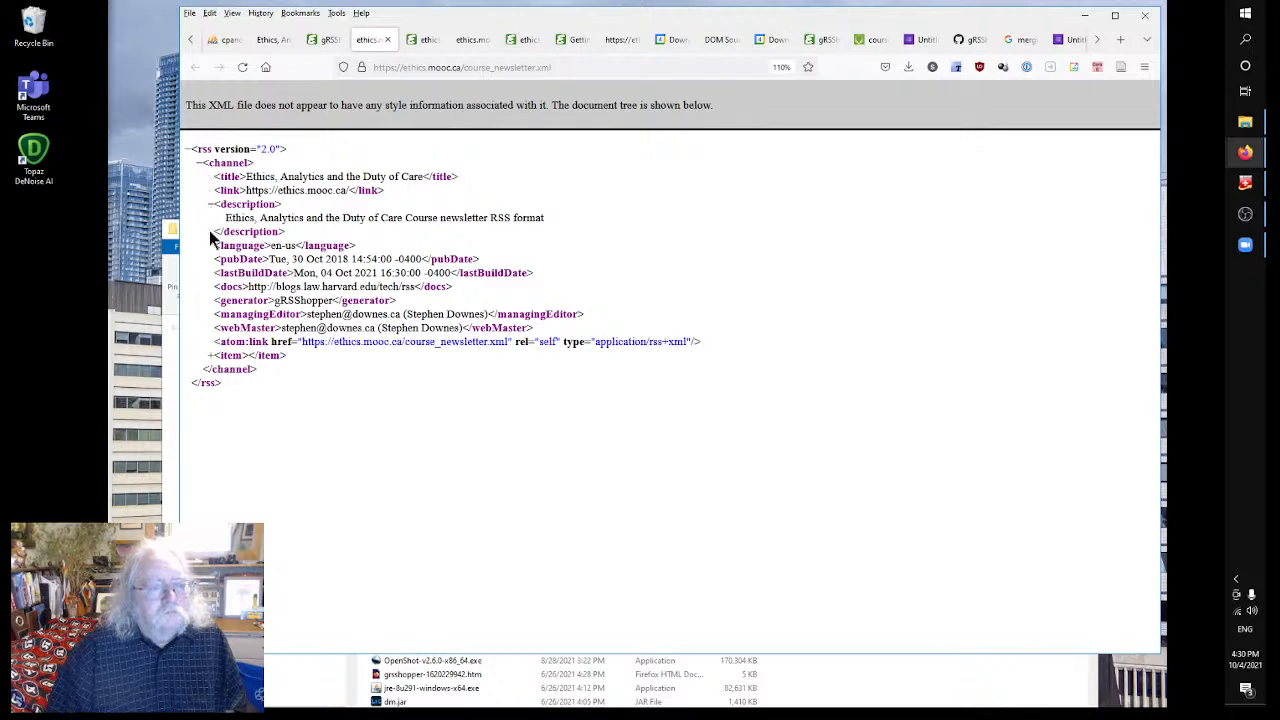
{"action": "left_click", "coordinate": [209, 355]}
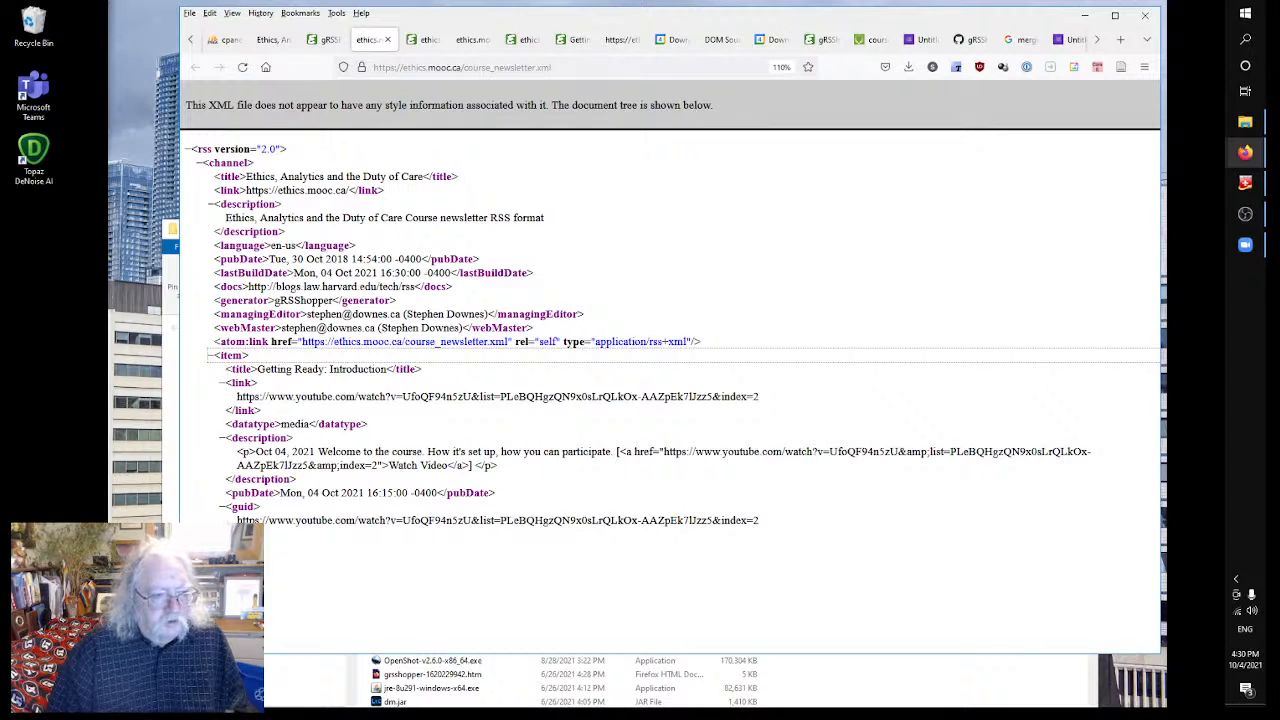
{"action": "left_click", "coordinate": [414, 559]}
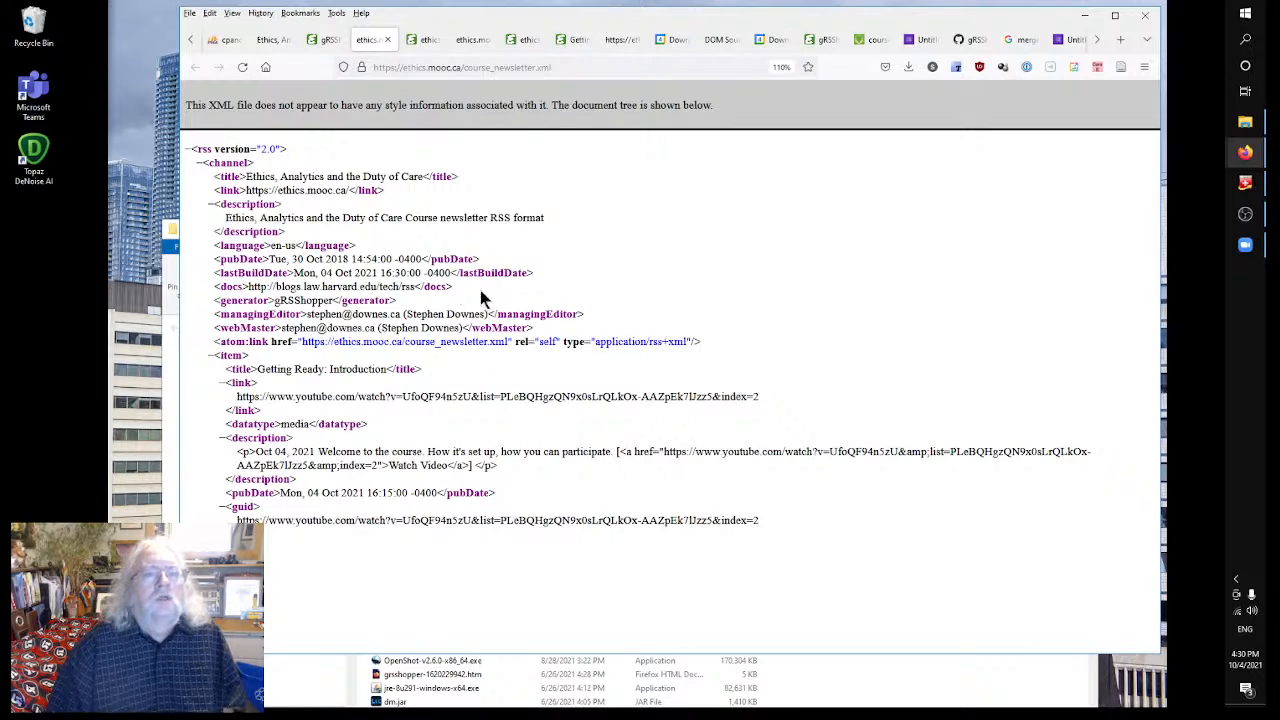
- Open the Getting Ready: Synopsis post for editing from the list of posts
{"action": "left_click", "coordinate": [320, 42]}
{"action": "left_click", "coordinate": [671, 433]}
{"action": "left_click", "coordinate": [237, 92]}
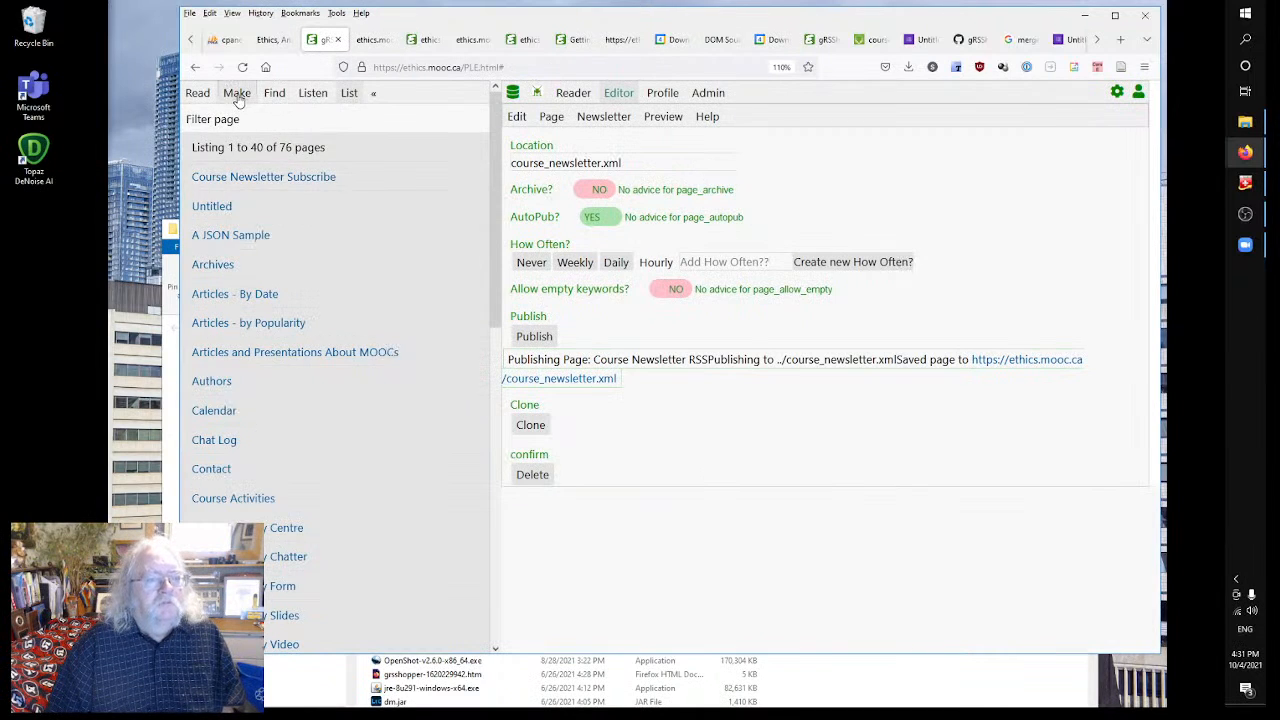
{"action": "scroll", "coordinate": [271, 405], "scroll_direction": "down", "scroll_amount": 3}
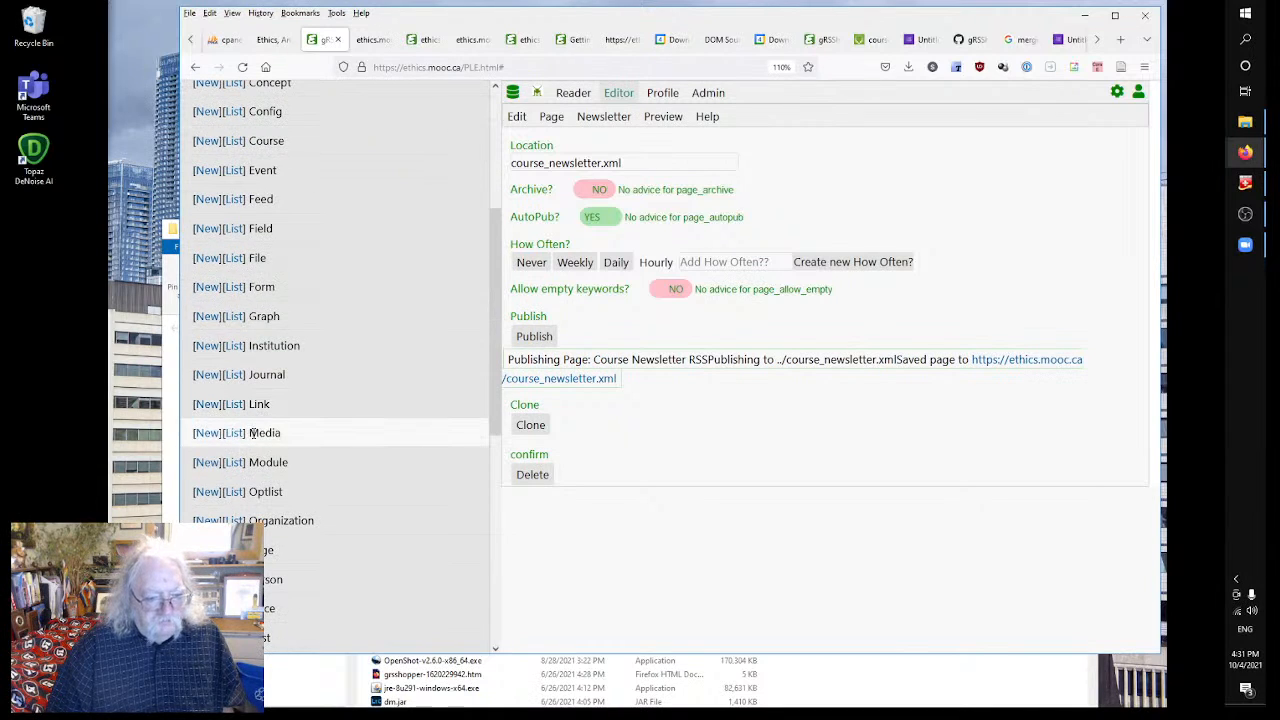
{"action": "scroll", "coordinate": [266, 403], "scroll_direction": "down", "scroll_amount": 5}
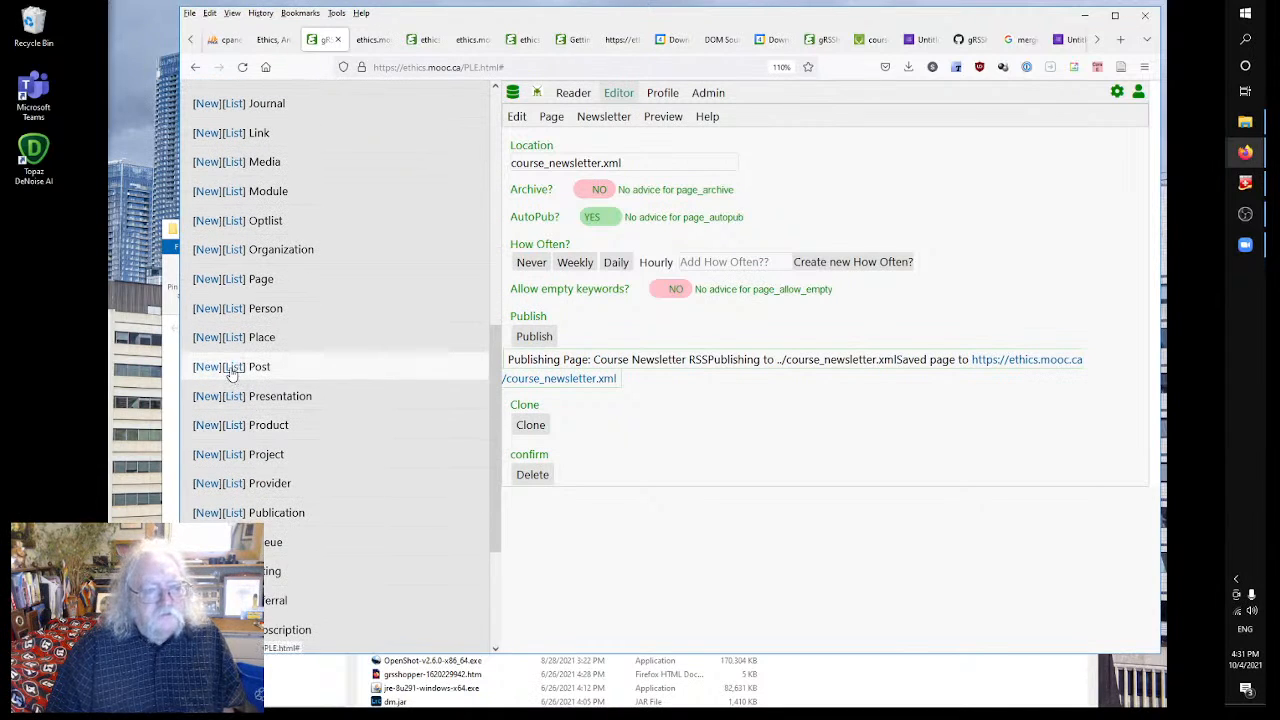
{"action": "left_click", "coordinate": [232, 367]}
{"action": "left_click", "coordinate": [271, 179]}
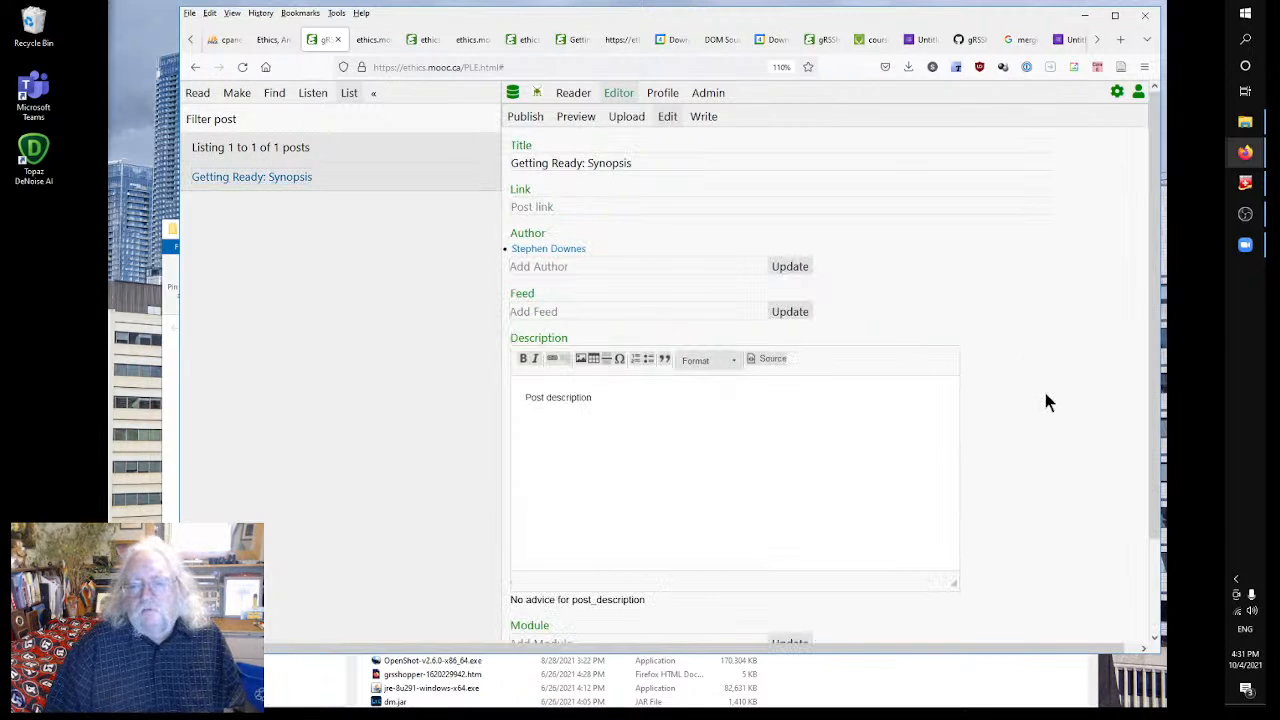
{"action": "left_click", "coordinate": [664, 206]}
{"action": "left_click", "coordinate": [372, 39]}
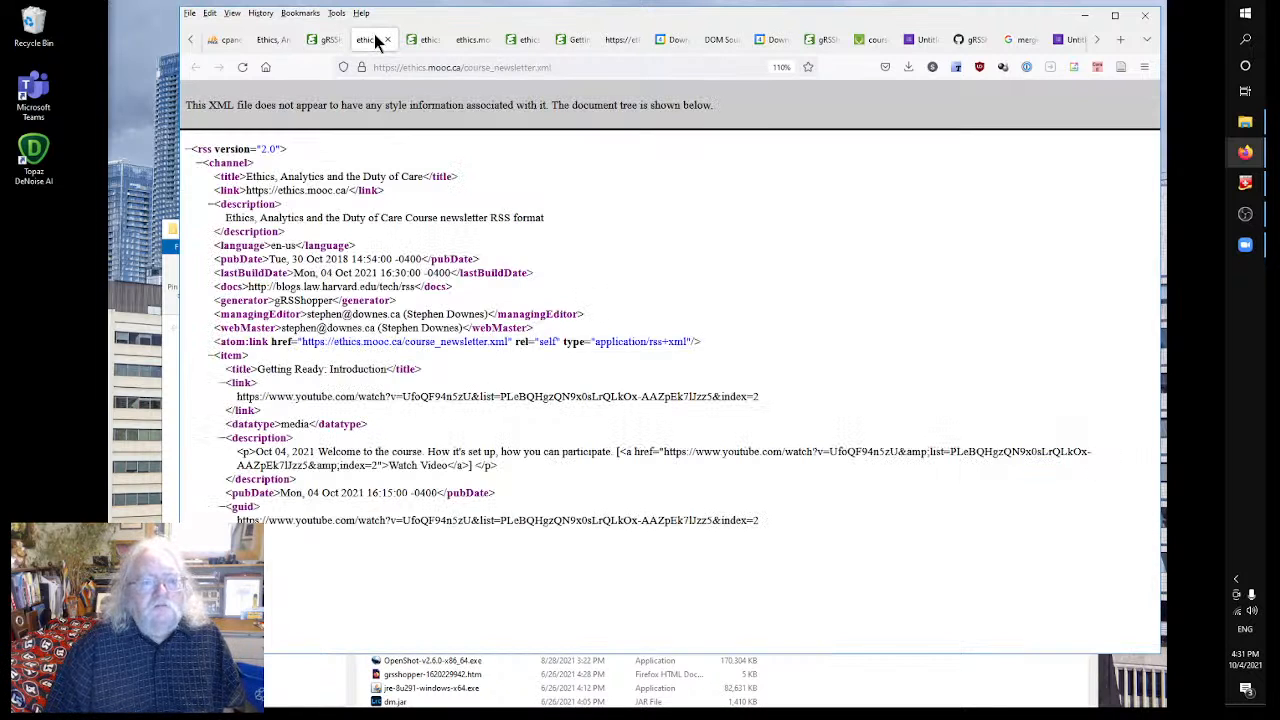
{"action": "left_click", "coordinate": [468, 39]}
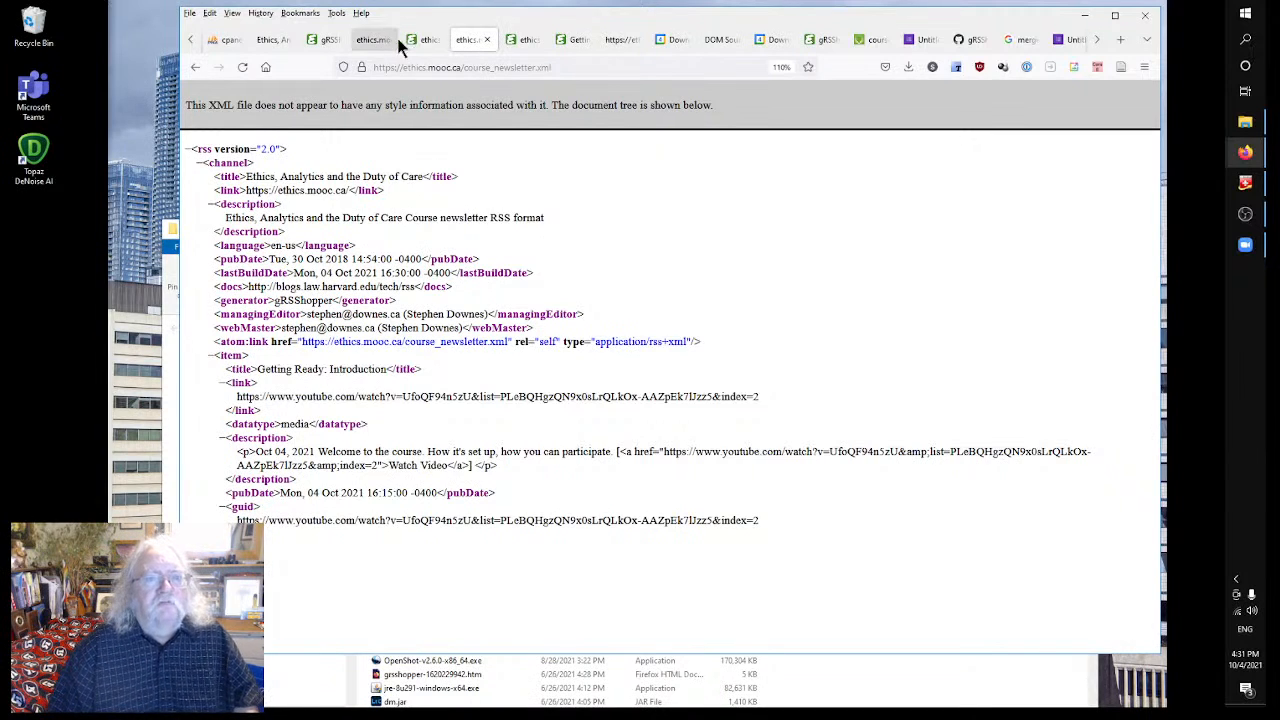
{"action": "left_click", "coordinate": [424, 39]}
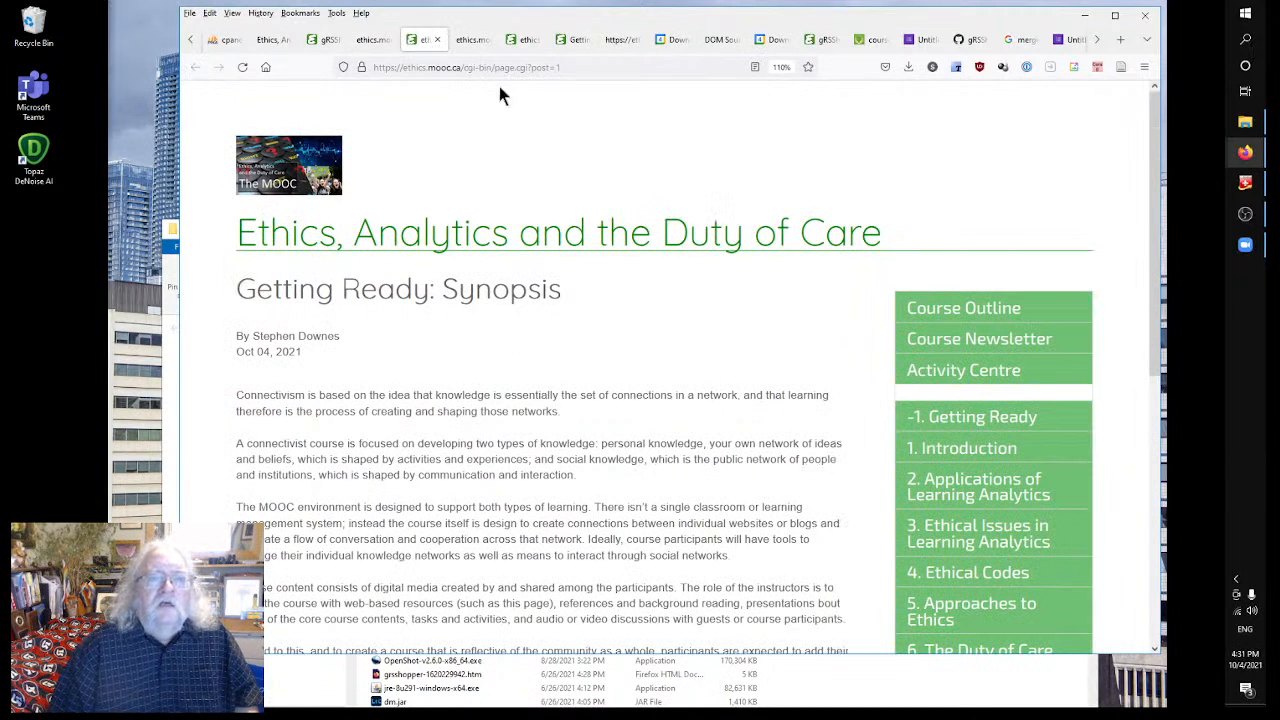
{"action": "left_click", "coordinate": [570, 65]}
{"action": "key", "text": "ctrl+c"}
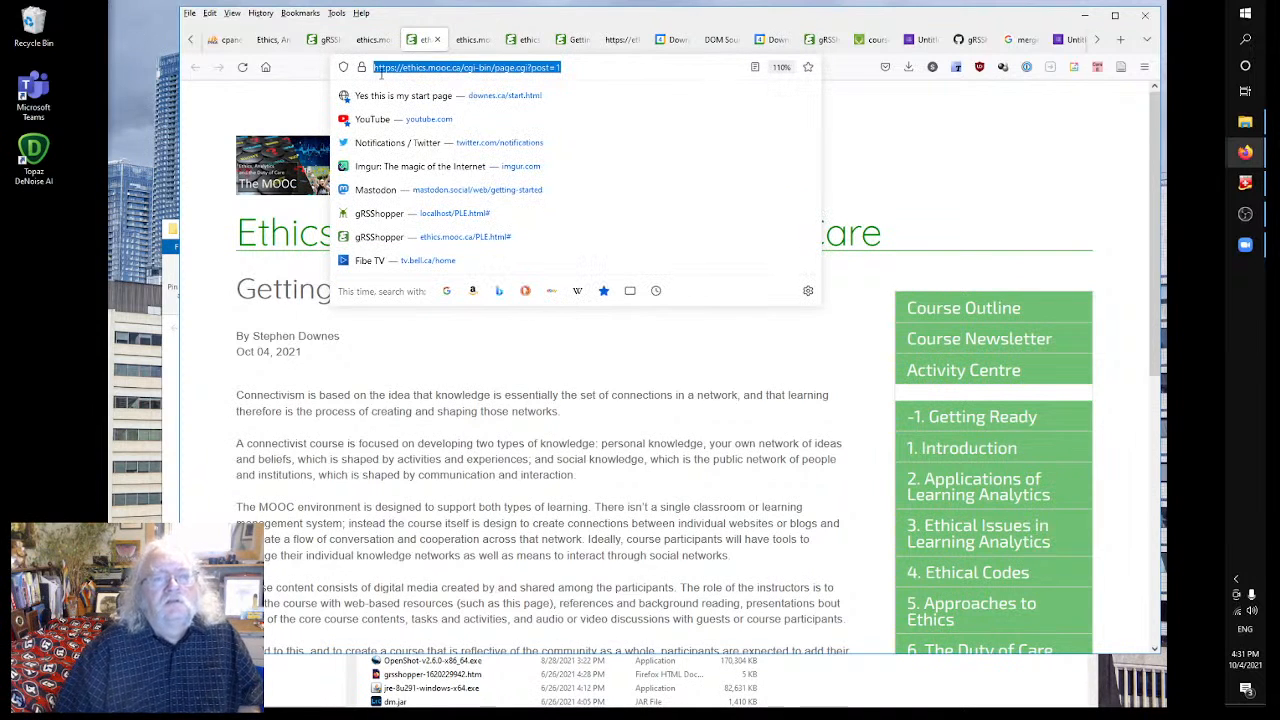
{"action": "left_click", "coordinate": [355, 41]}
{"action": "left_click", "coordinate": [330, 40]}
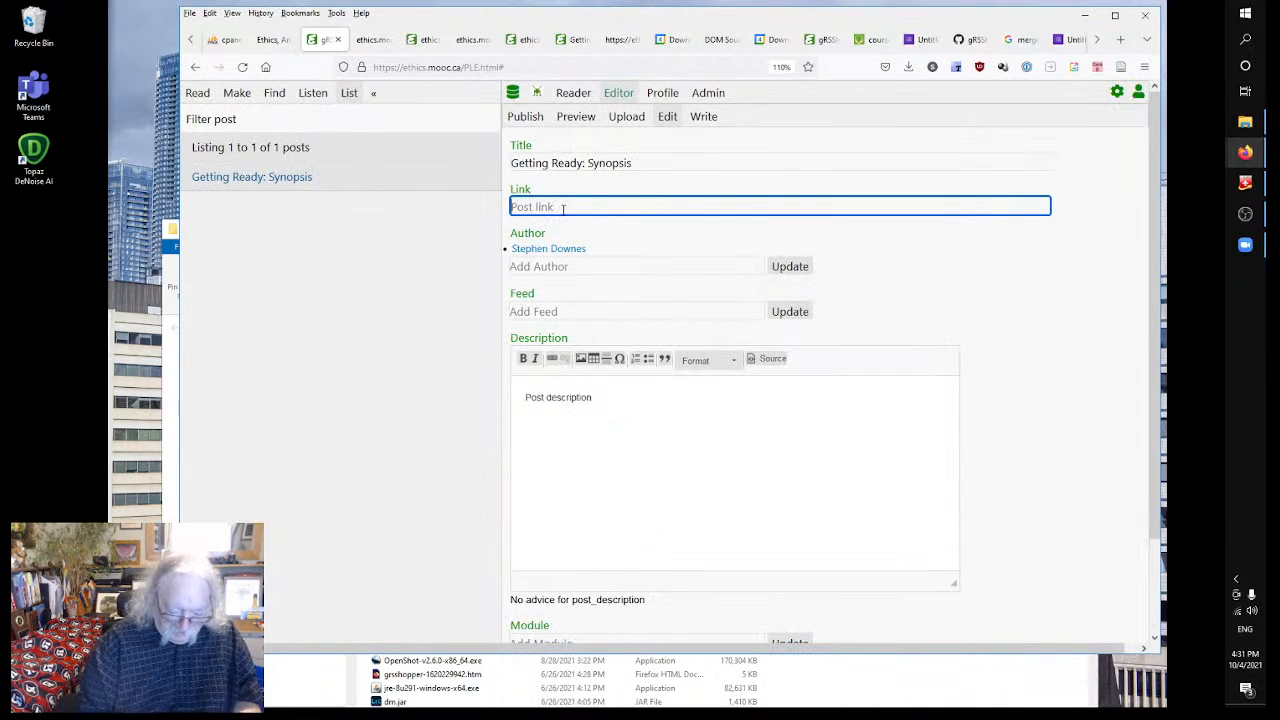
{"action": "key", "text": "ctrl+v"}
{"action": "left_click", "coordinate": [1070, 467]}
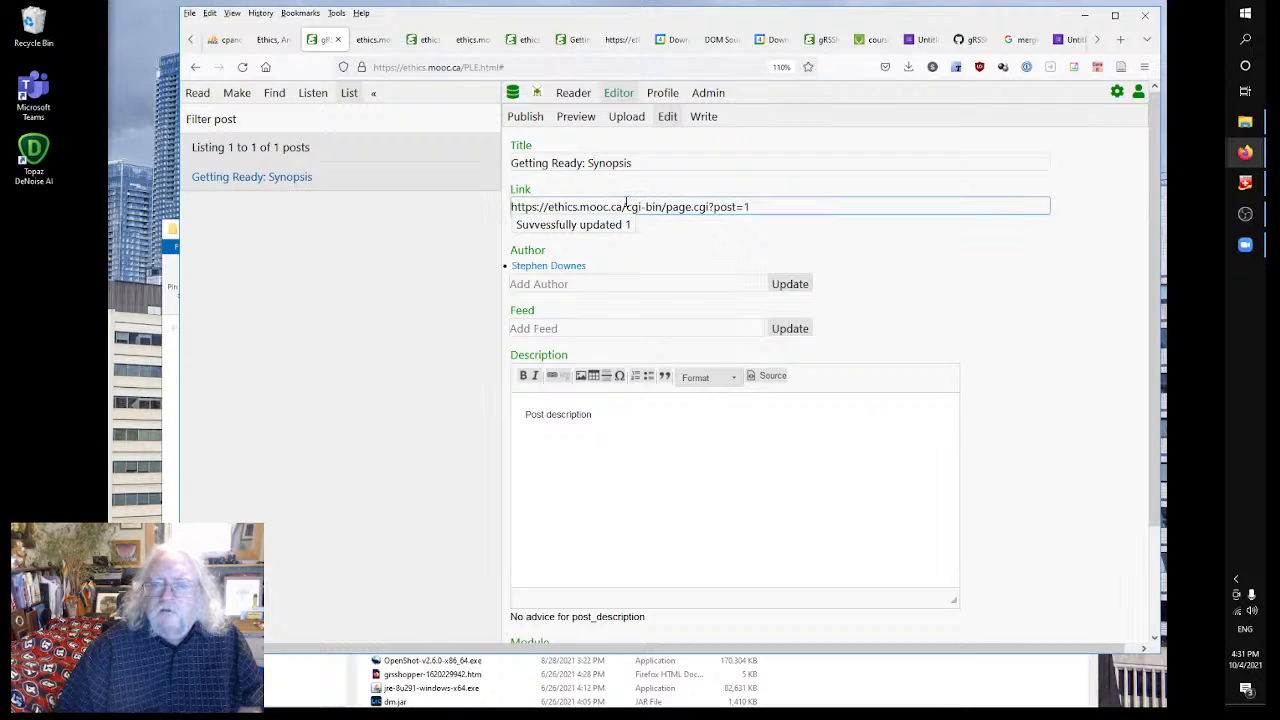
{"action": "left_click_drag", "start_coordinate": [627, 206], "coordinate": [714, 207]}
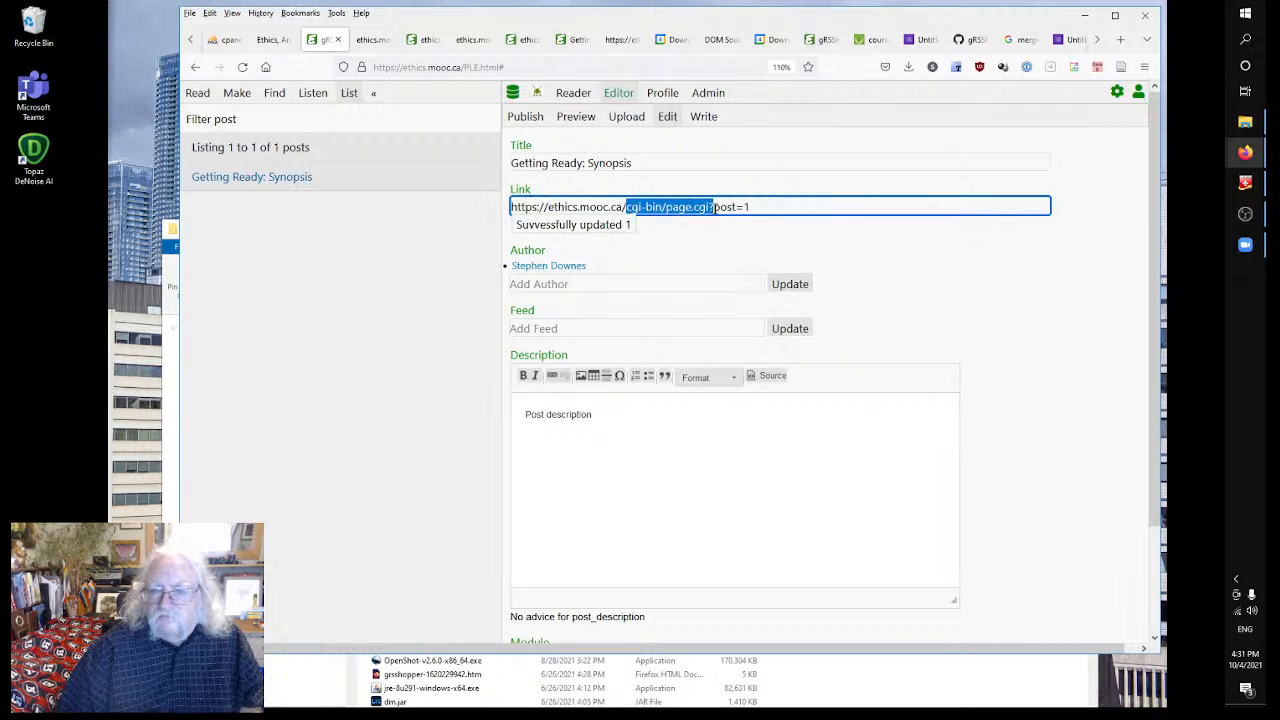
{"action": "key", "text": "Delete"}
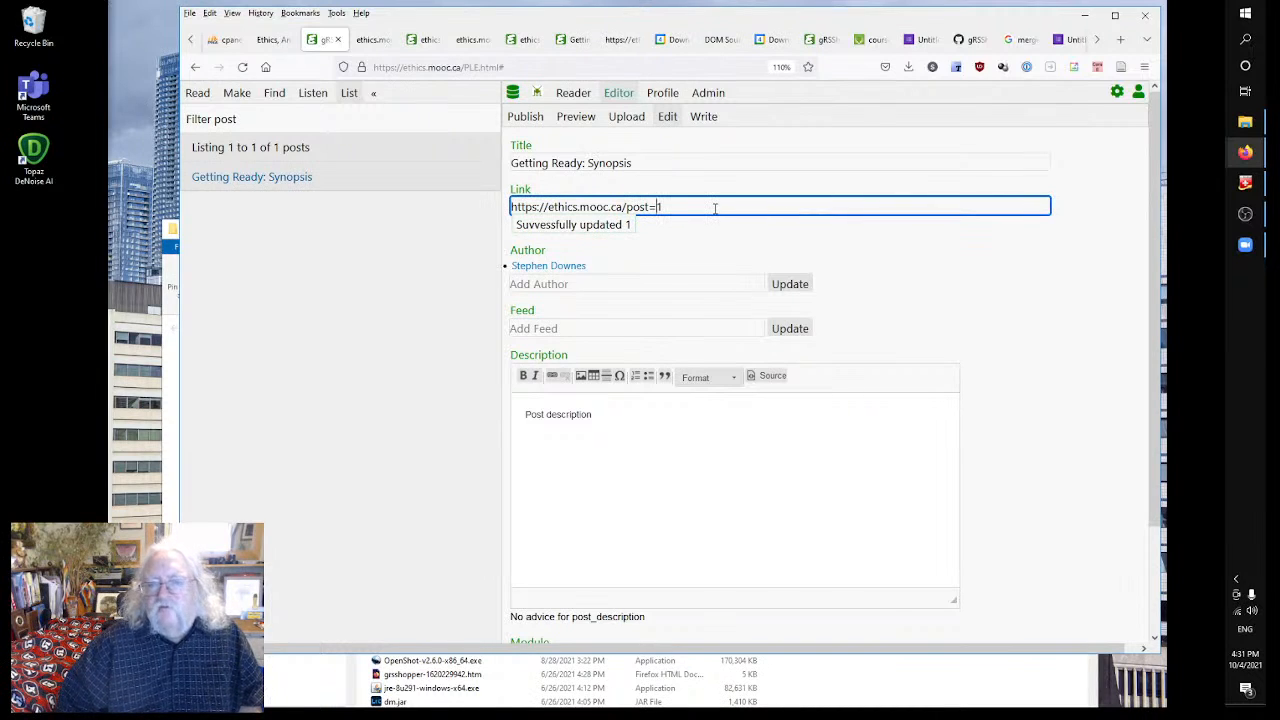
{"action": "key", "text": "BackSpace"}
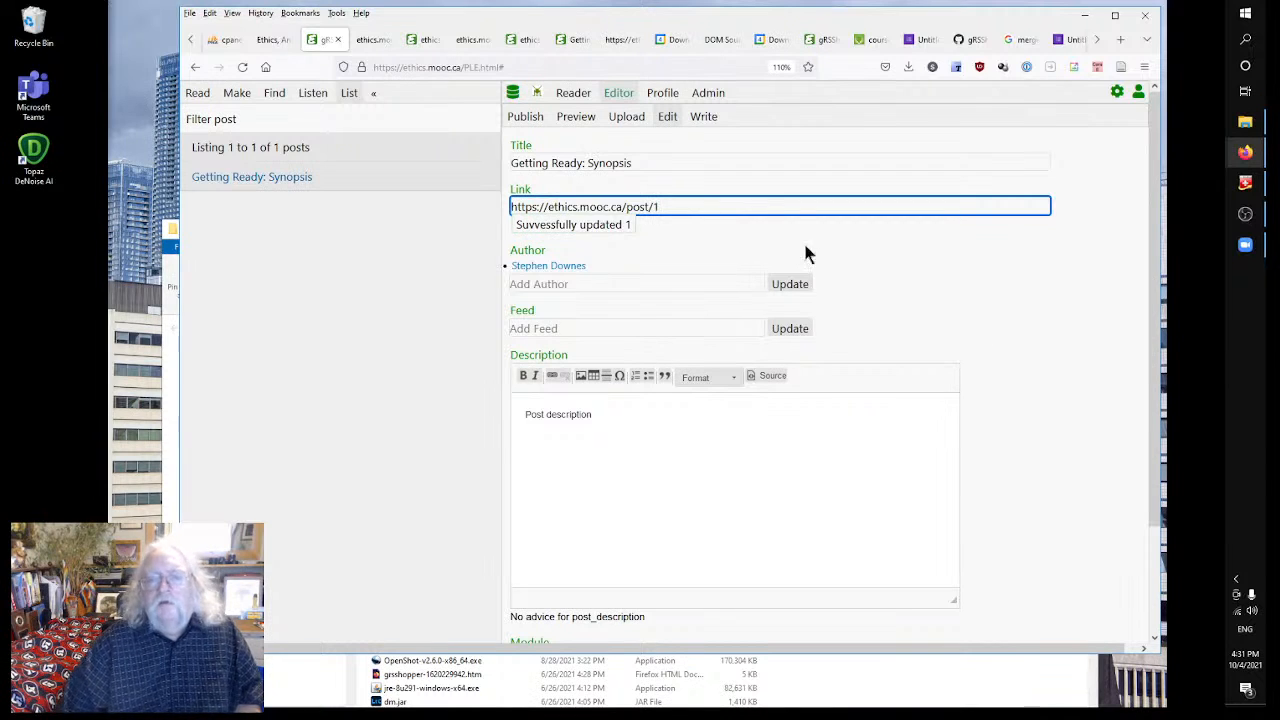
{"action": "left_click", "coordinate": [1085, 398]}
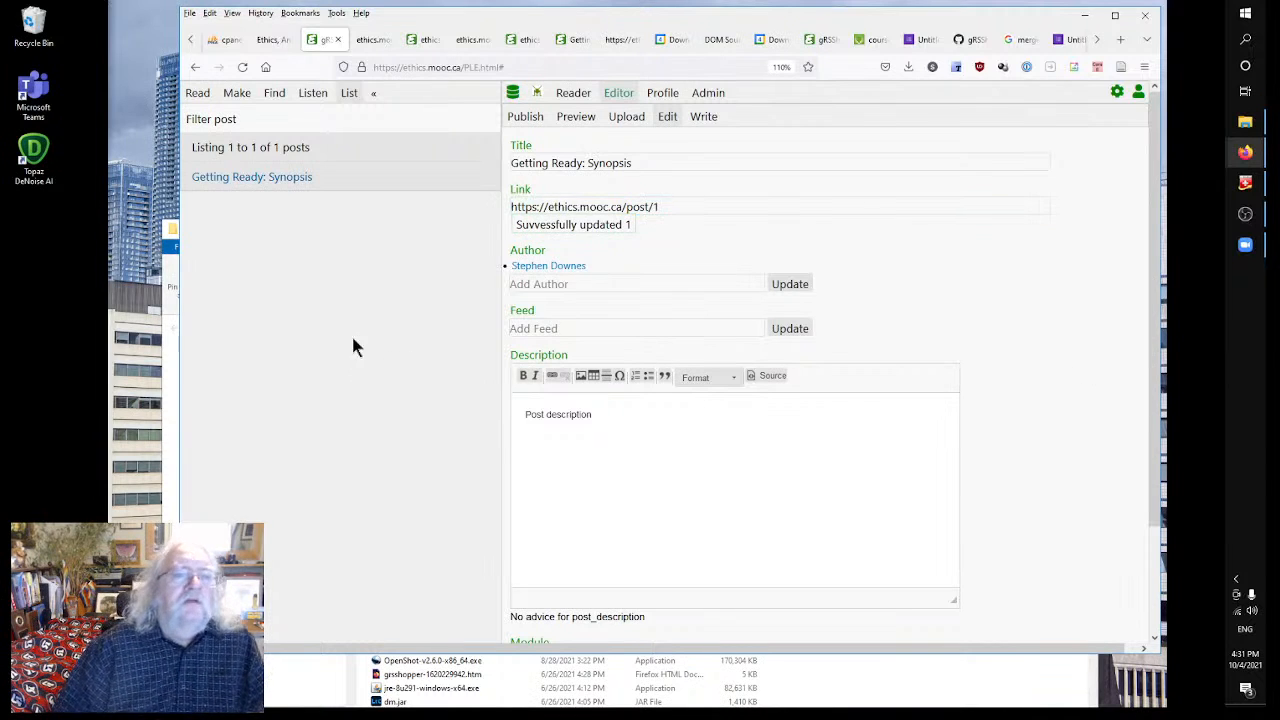
- Find the Course Newsletter RSS page in the list of pages and open it for editing
{"action": "left_click", "coordinate": [238, 94]}
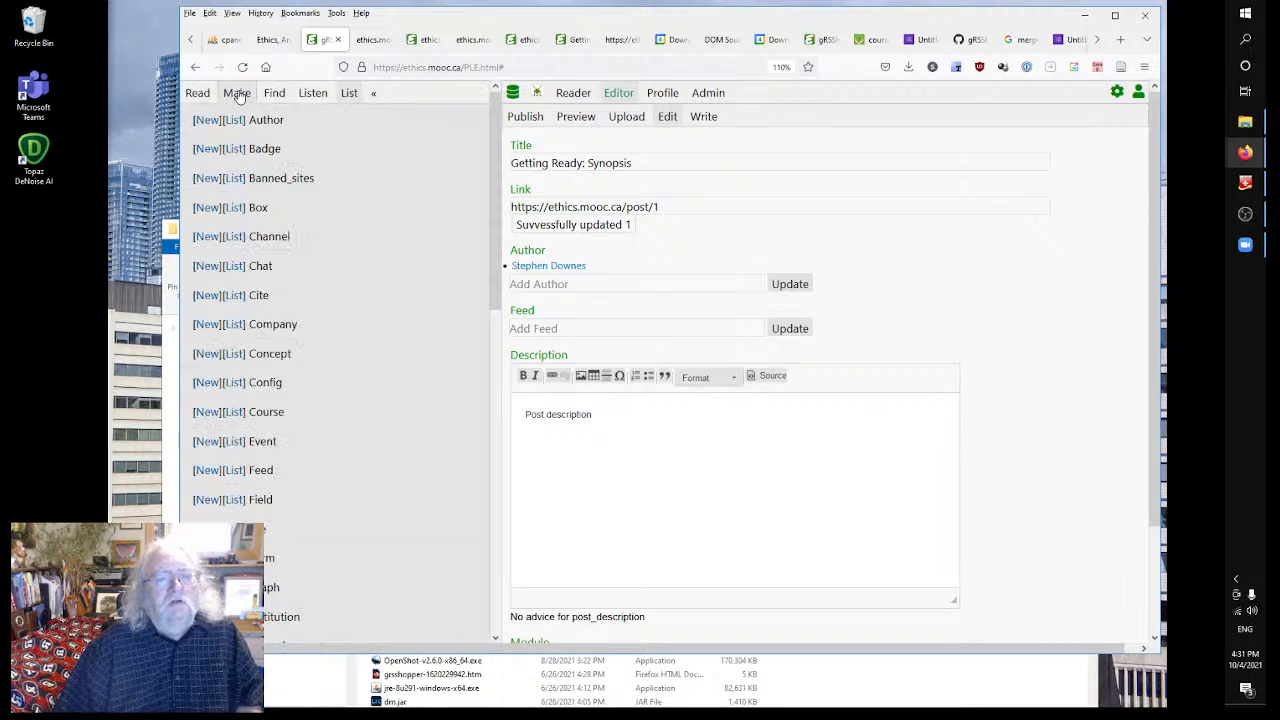
{"action": "left_click", "coordinate": [412, 40]}
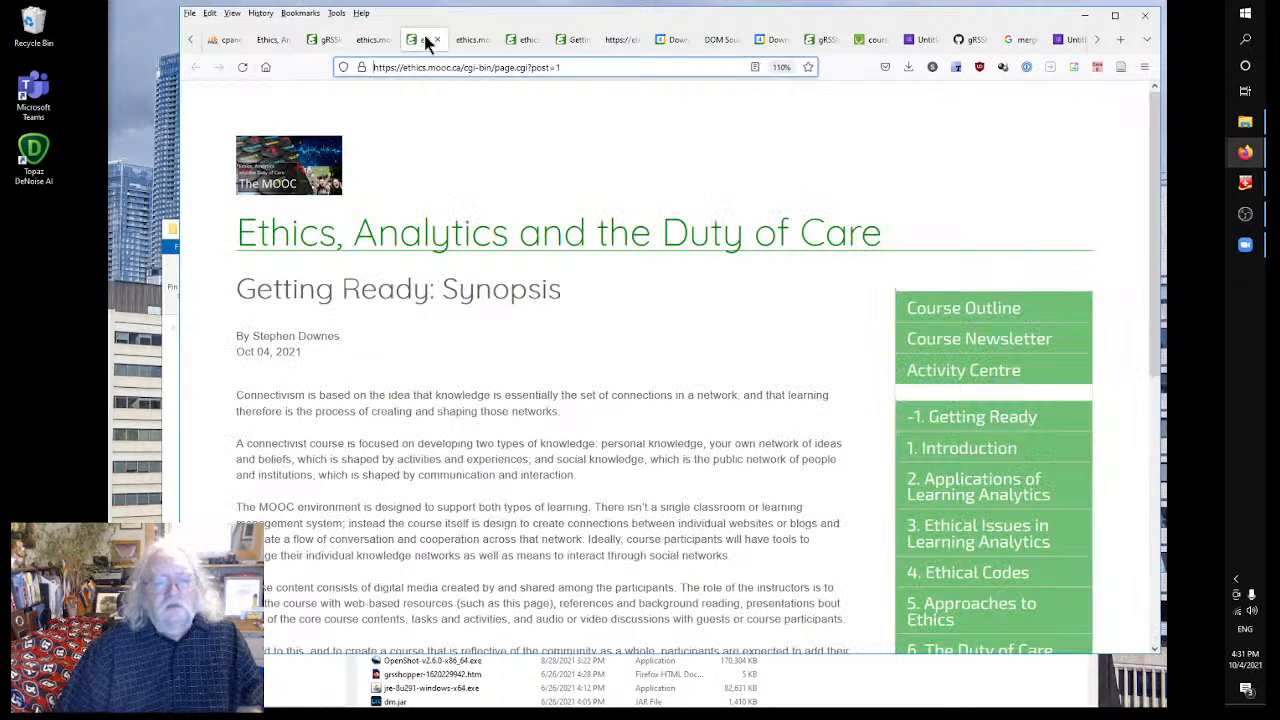
{"action": "left_click", "coordinate": [517, 40]}
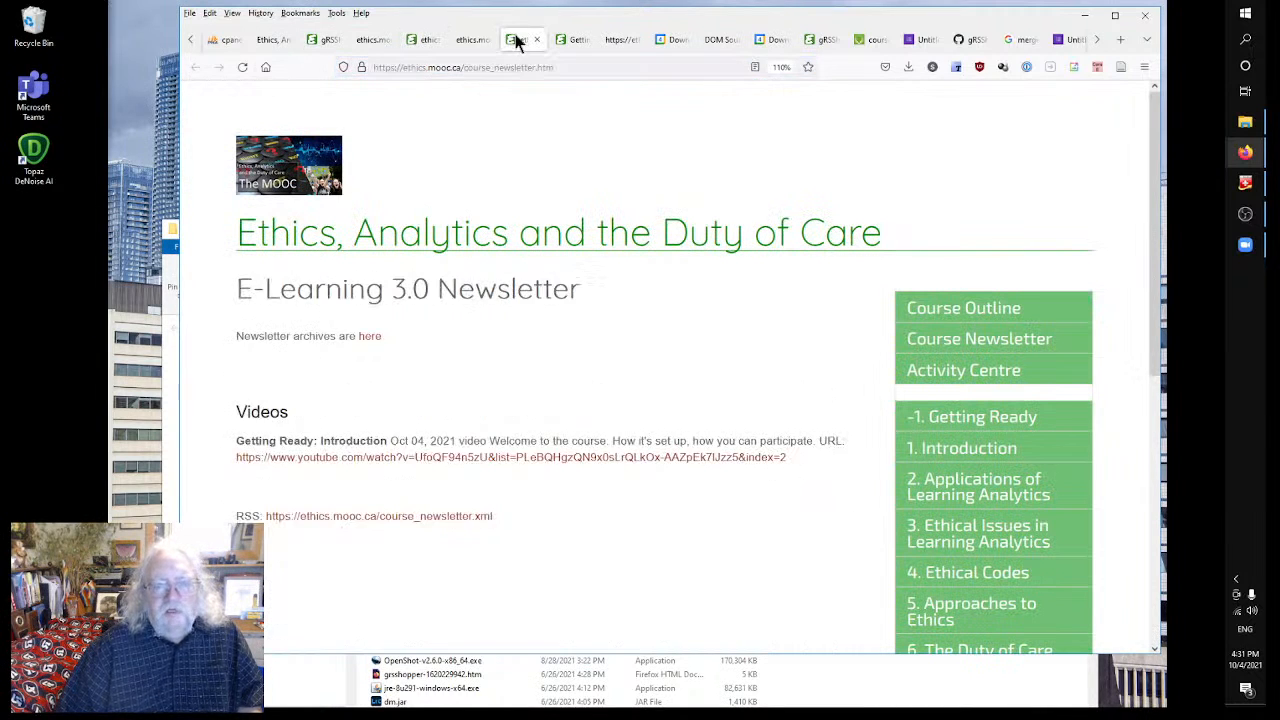
{"action": "left_click", "coordinate": [326, 40]}
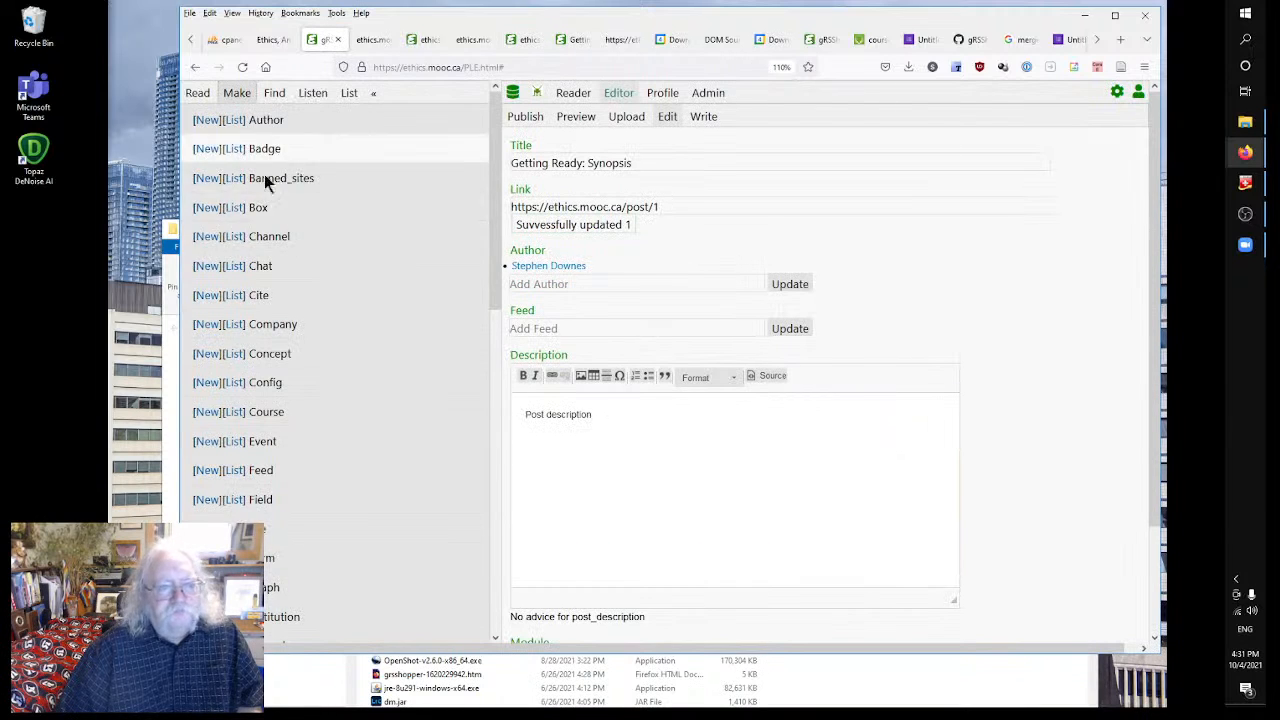
{"action": "scroll", "coordinate": [235, 300], "scroll_direction": "down", "scroll_amount": 4}
{"action": "scroll", "coordinate": [246, 403], "scroll_direction": "down", "scroll_amount": 3}
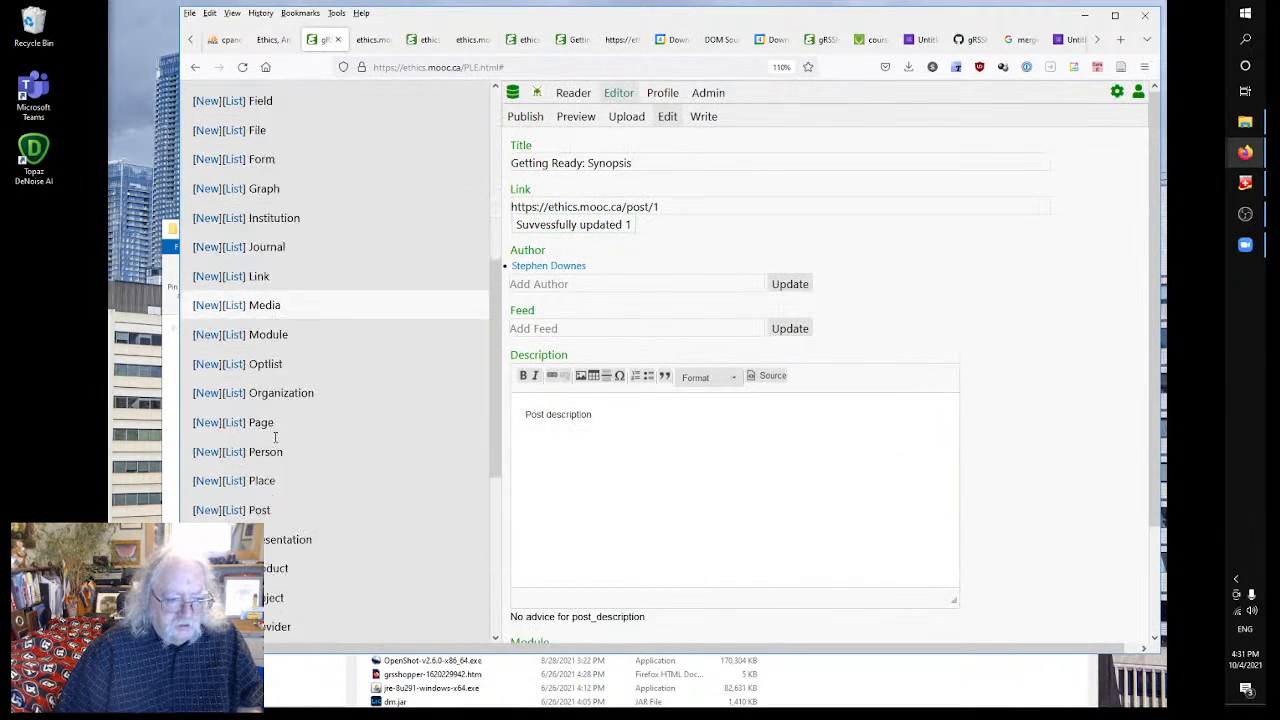
{"action": "left_click", "coordinate": [235, 370]}
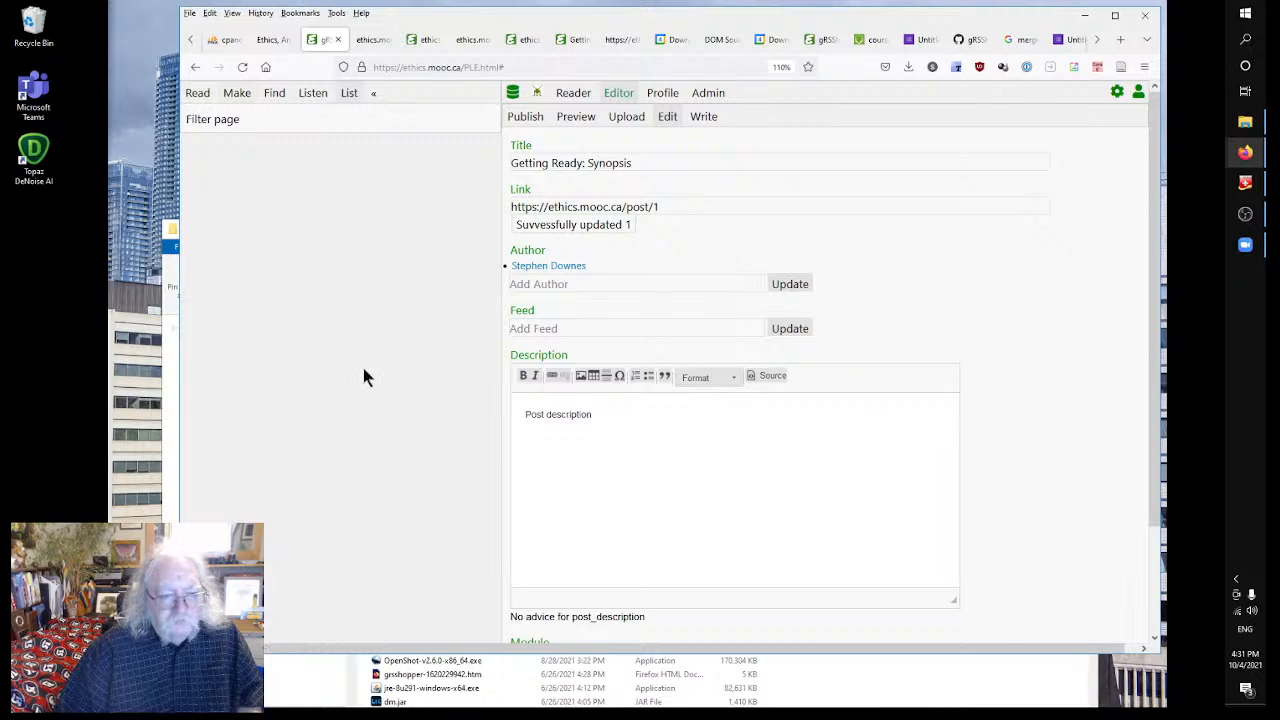
{"action": "scroll", "coordinate": [364, 369], "scroll_direction": "down", "scroll_amount": 6}
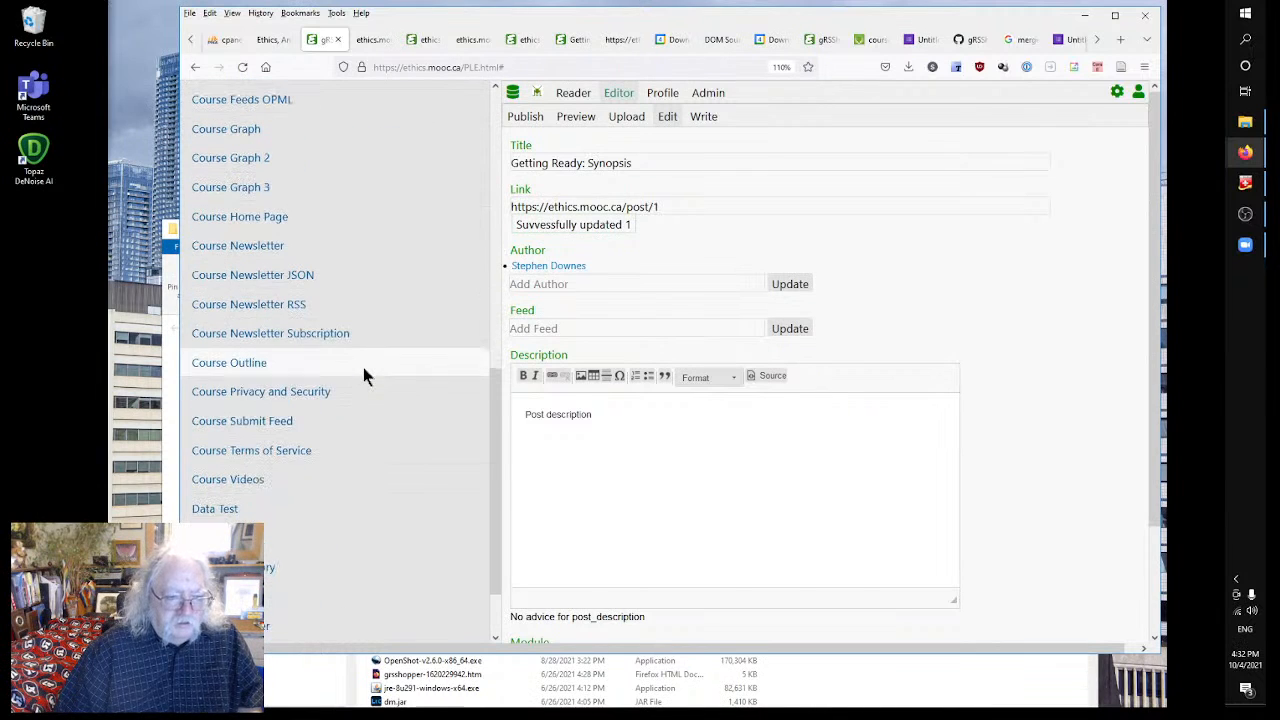
{"action": "scroll", "coordinate": [364, 369], "scroll_direction": "up", "scroll_amount": 5}
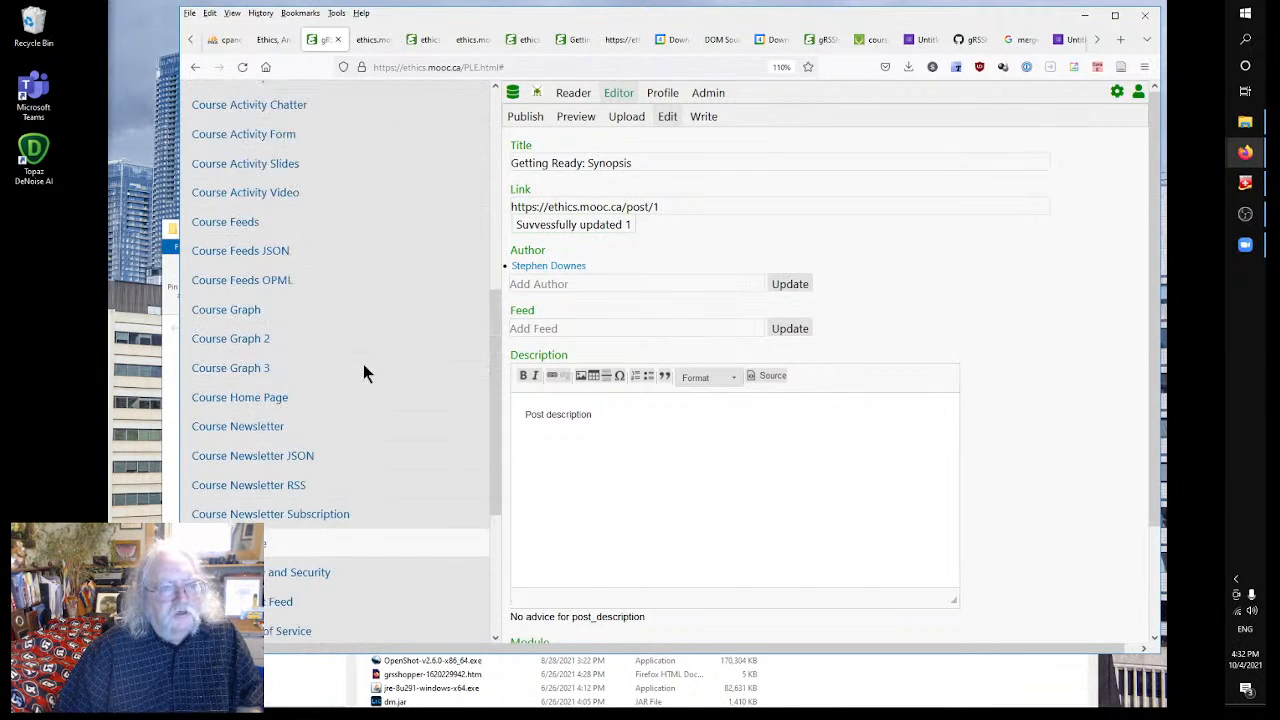
{"action": "scroll", "coordinate": [363, 371], "scroll_direction": "down", "scroll_amount": 6}
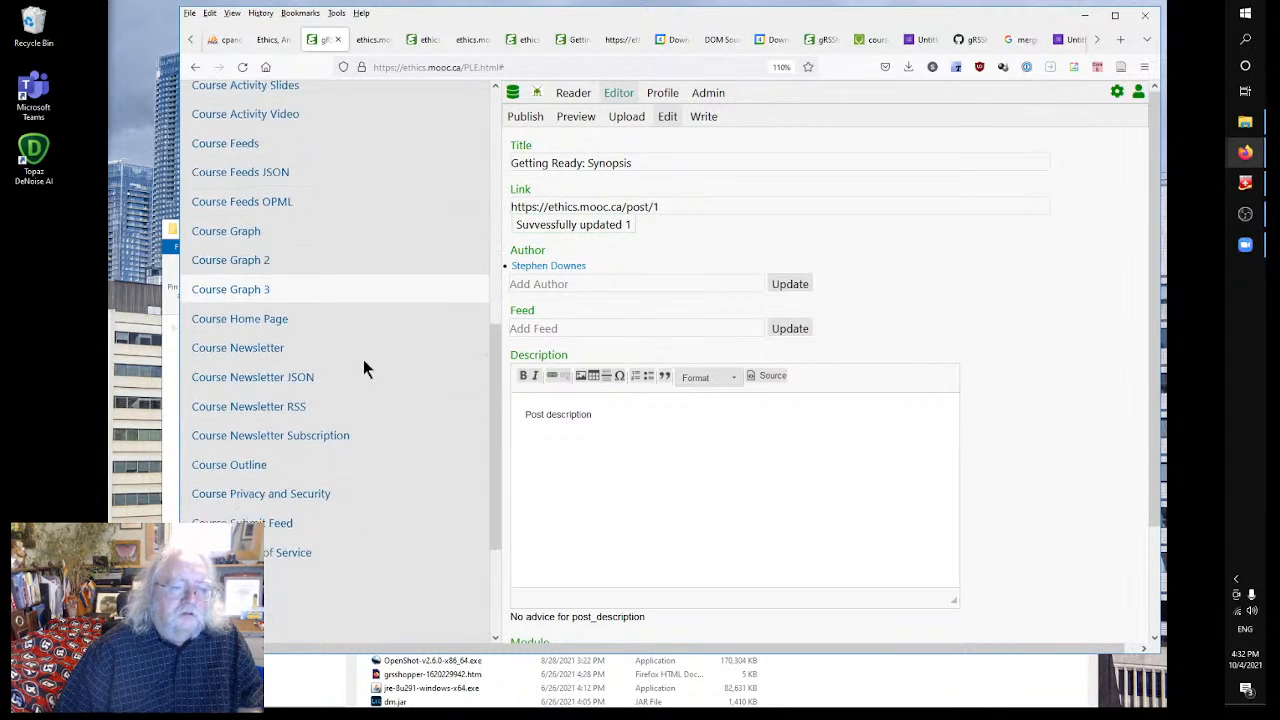
{"action": "scroll", "coordinate": [363, 366], "scroll_direction": "up", "scroll_amount": 6}
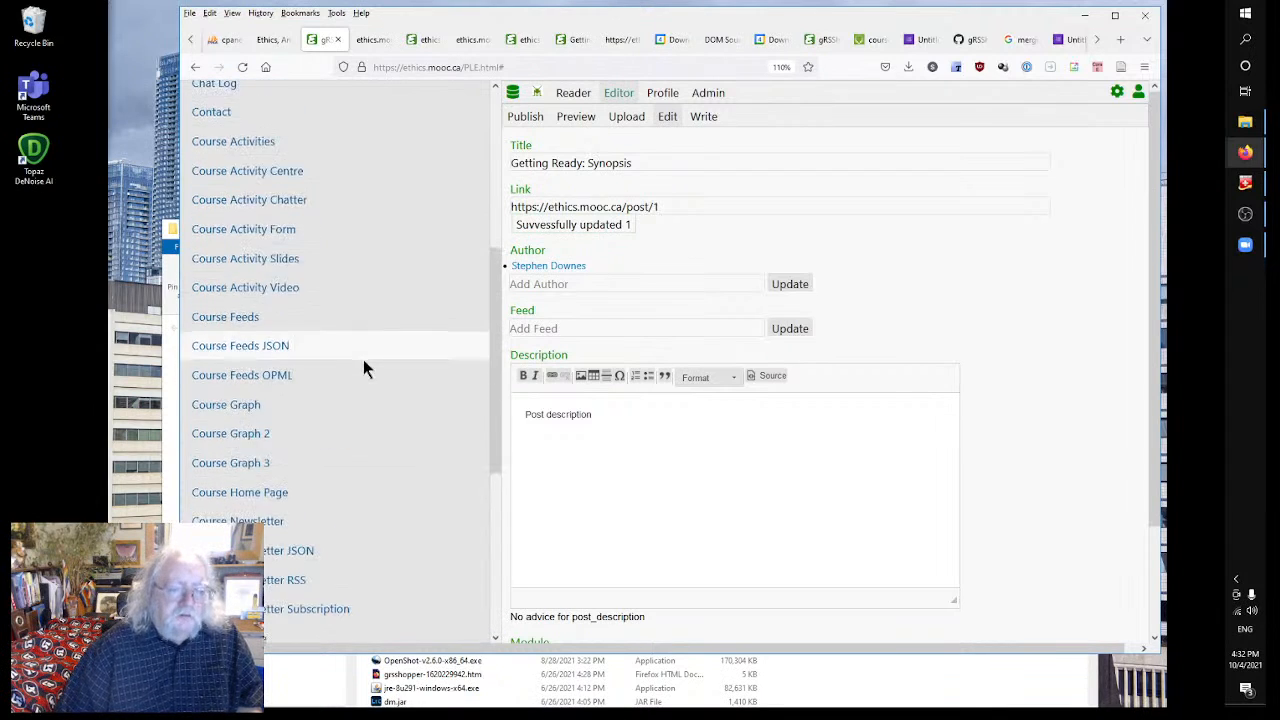
{"action": "scroll", "coordinate": [330, 360], "scroll_direction": "down", "scroll_amount": 3}
{"action": "left_click", "coordinate": [229, 404]}
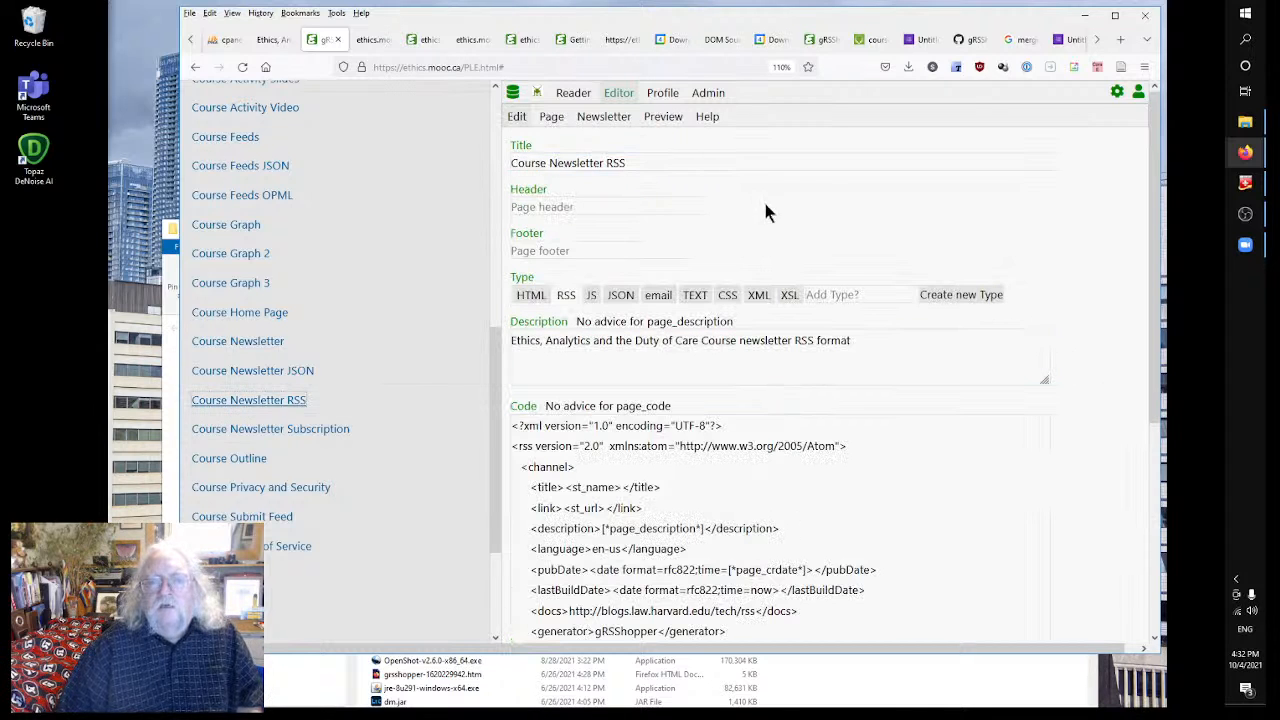
- Republish the Course Newsletter RSS page and open the published feed in a new tab to check its items and descriptions
{"action": "left_click", "coordinate": [548, 117]}
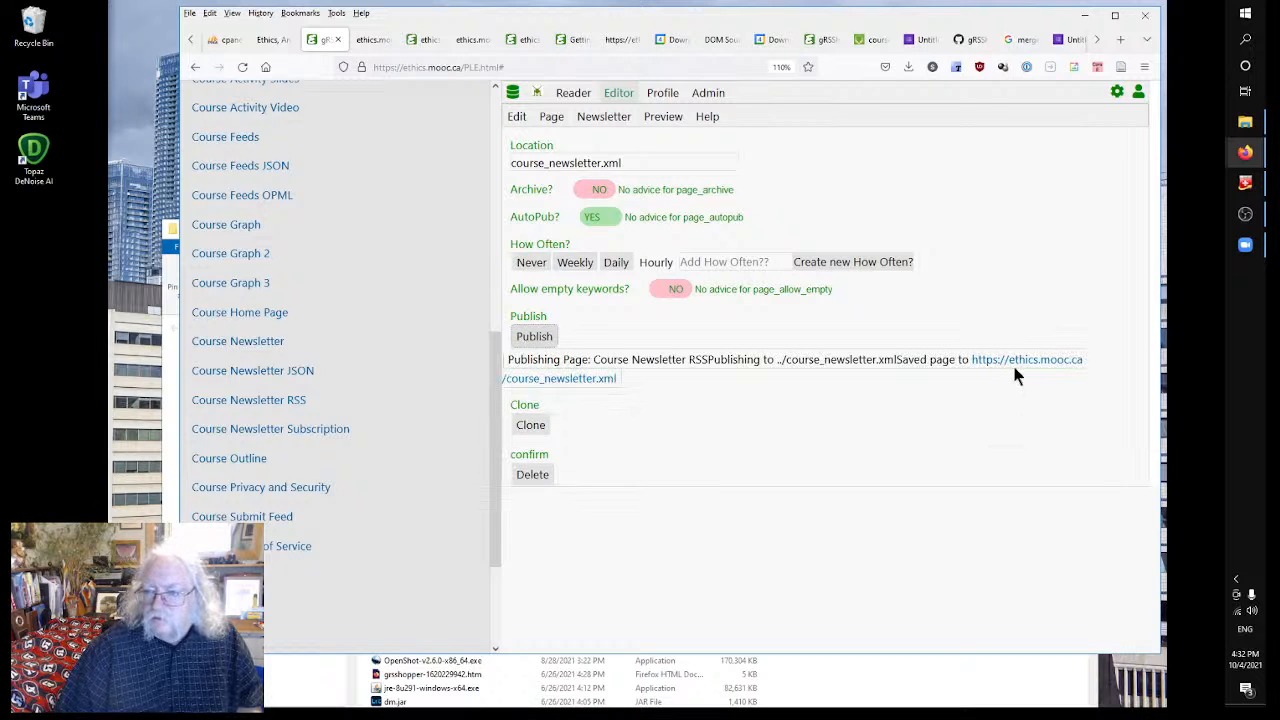
{"action": "right_click", "coordinate": [1028, 365]}
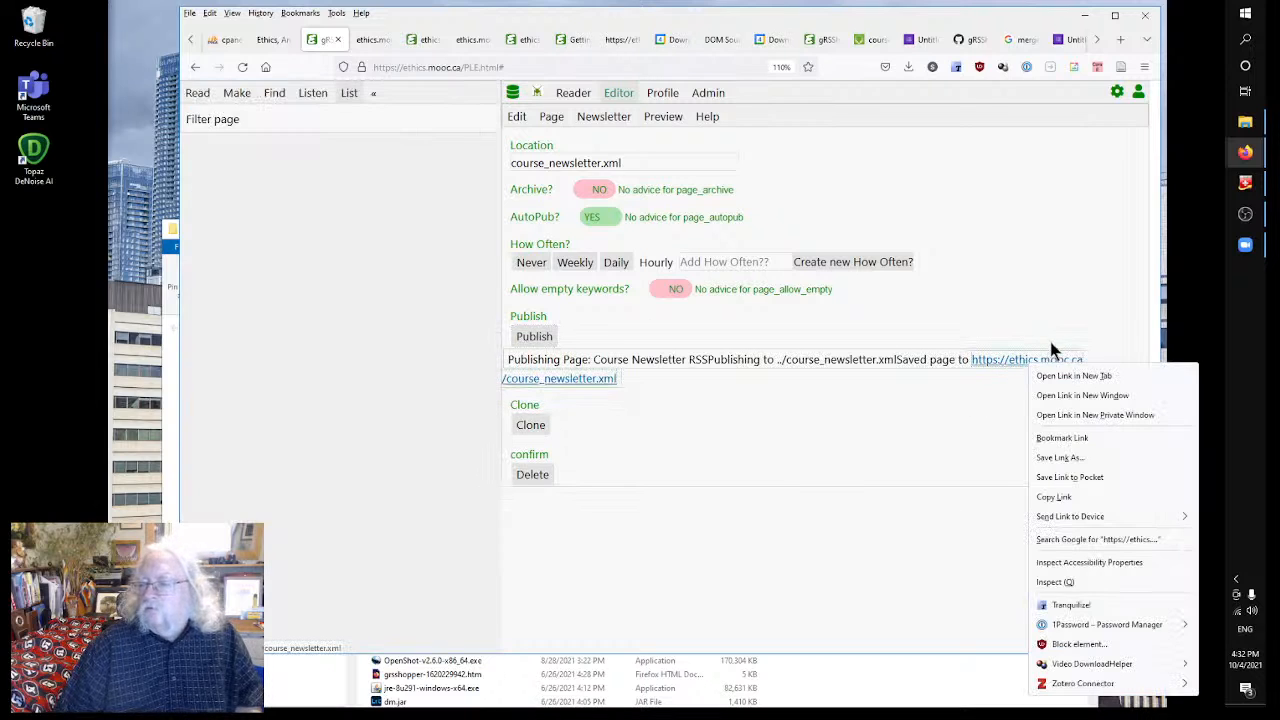
{"action": "left_click", "coordinate": [1072, 376]}
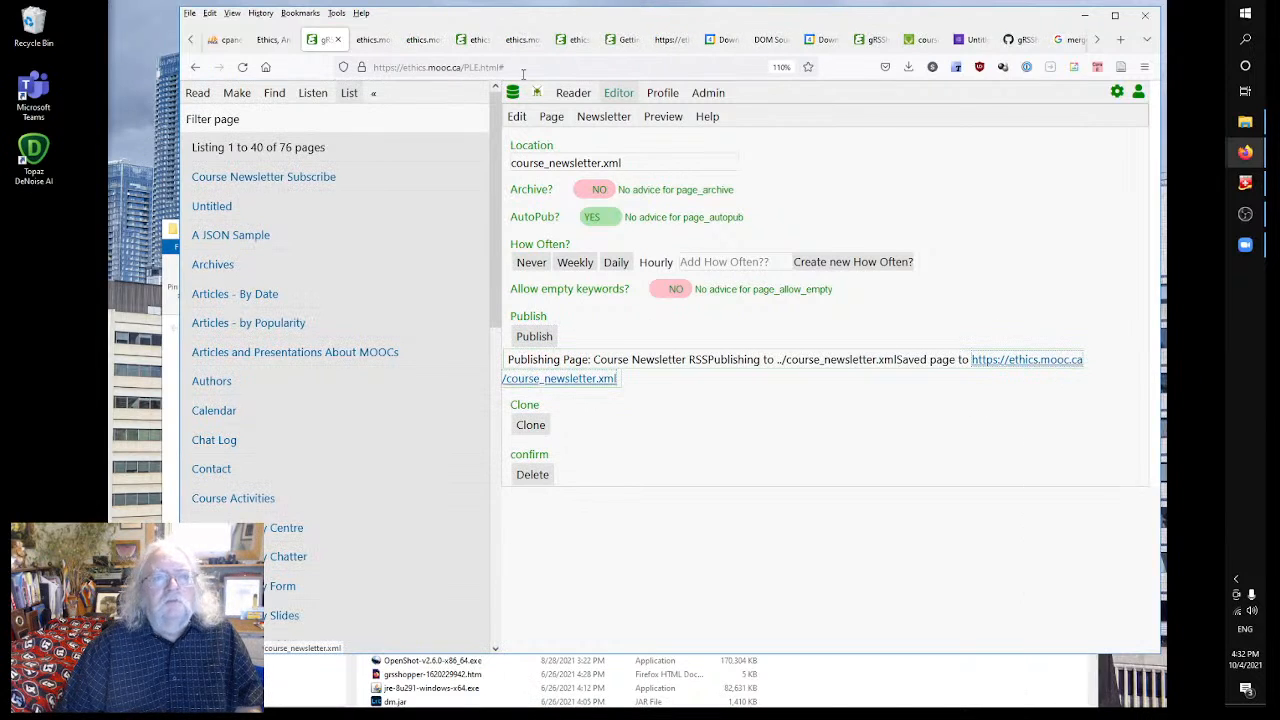
{"action": "left_click", "coordinate": [380, 40]}
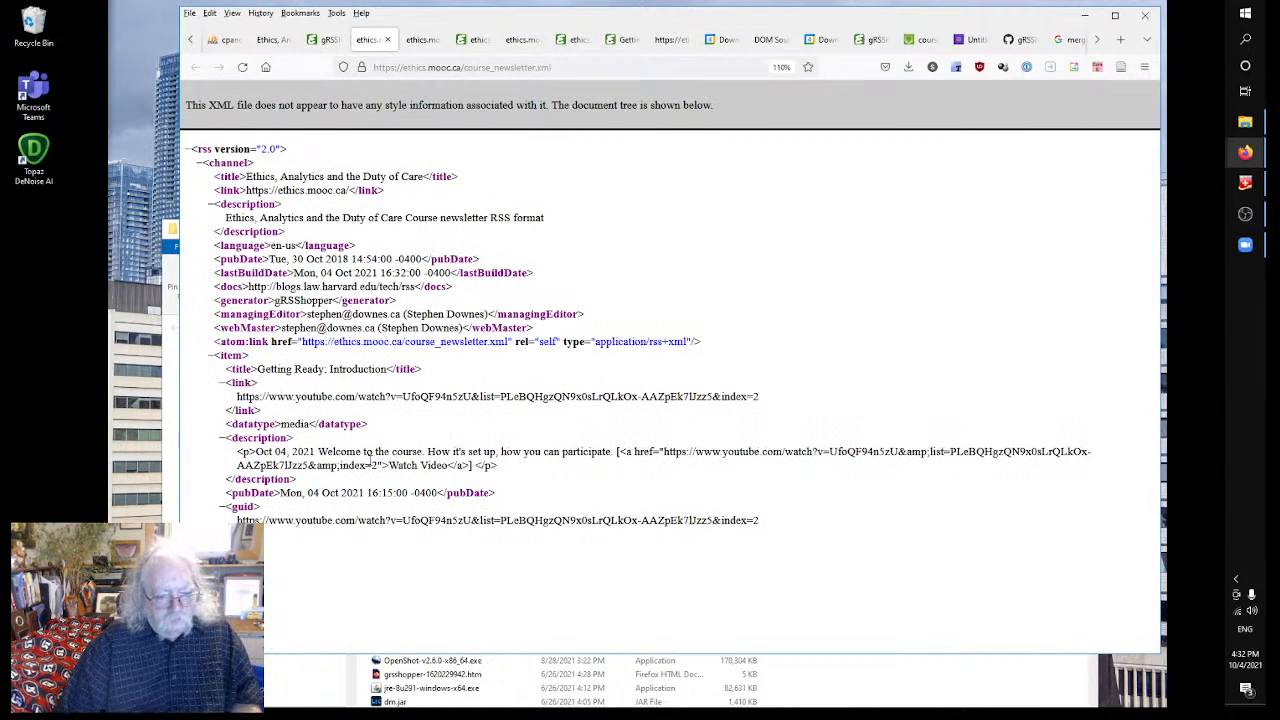
{"action": "left_click", "coordinate": [374, 439]}
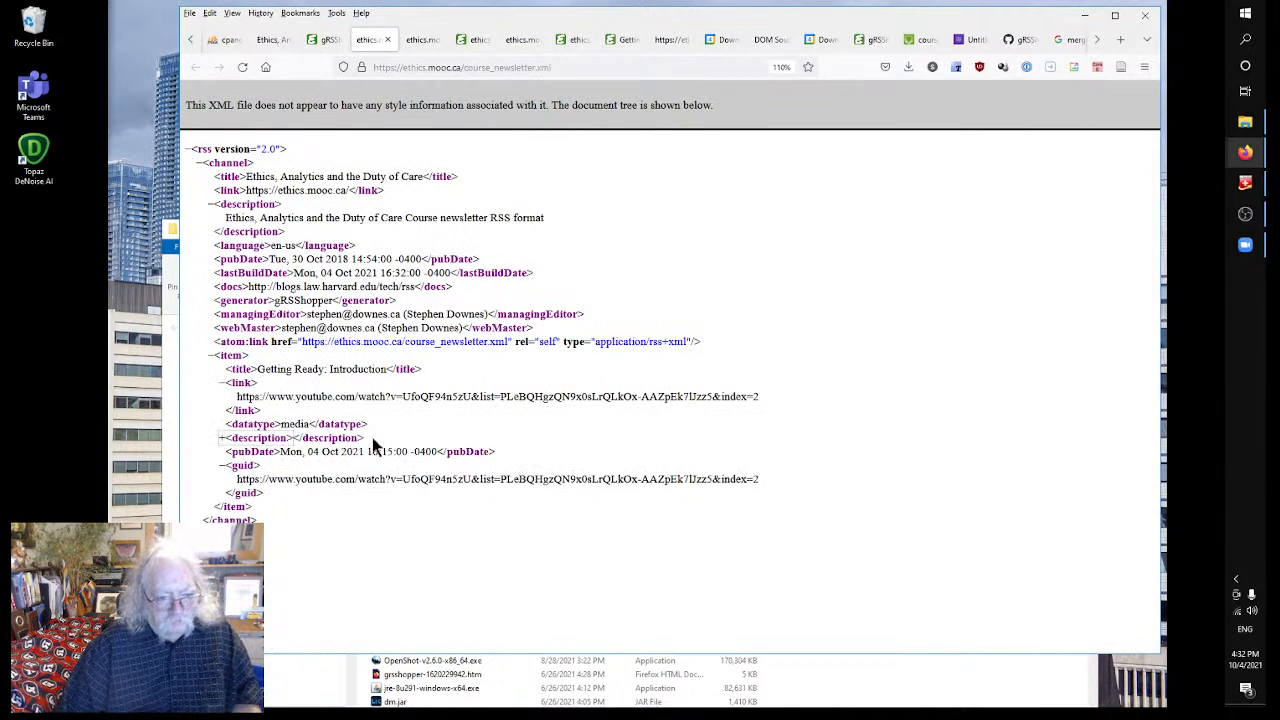
{"action": "left_click", "coordinate": [223, 438]}
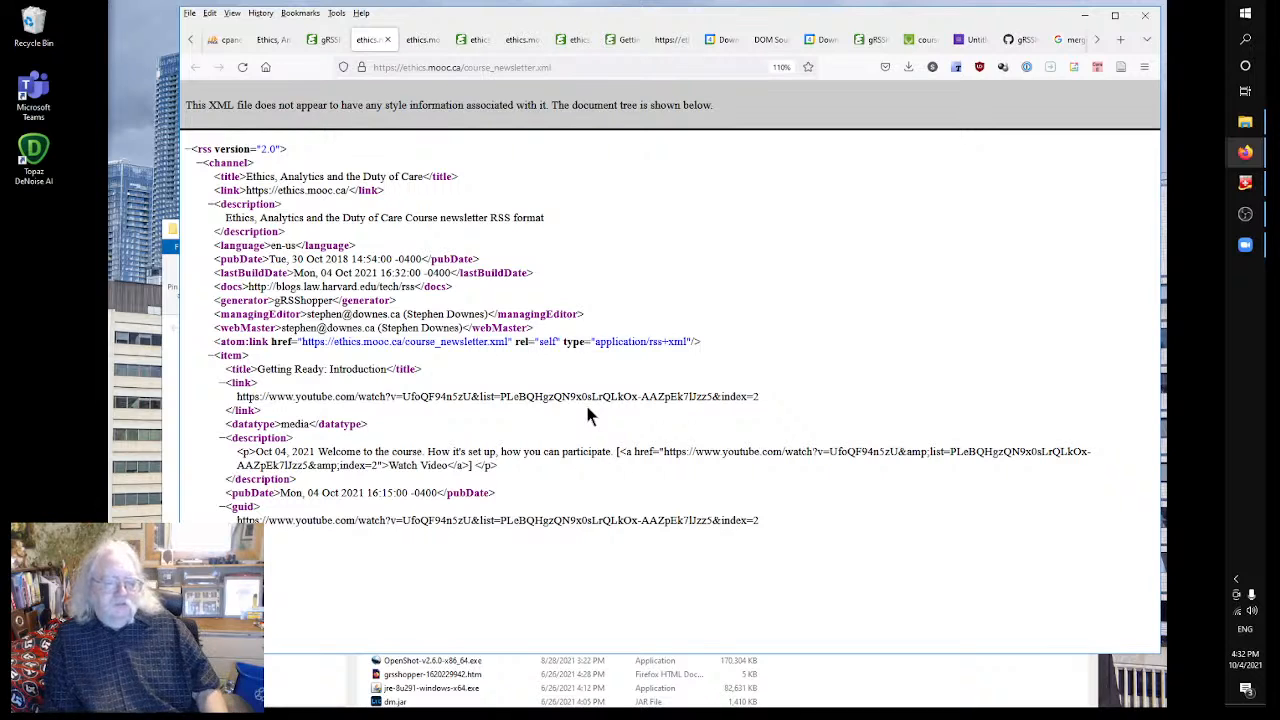
- Remove the sort and expires settings from the Course Newsletter RSS code's untyped post keyword, leaving <keyword db=post;format=rss2;all>, and save the page
{"action": "left_click", "coordinate": [329, 40]}
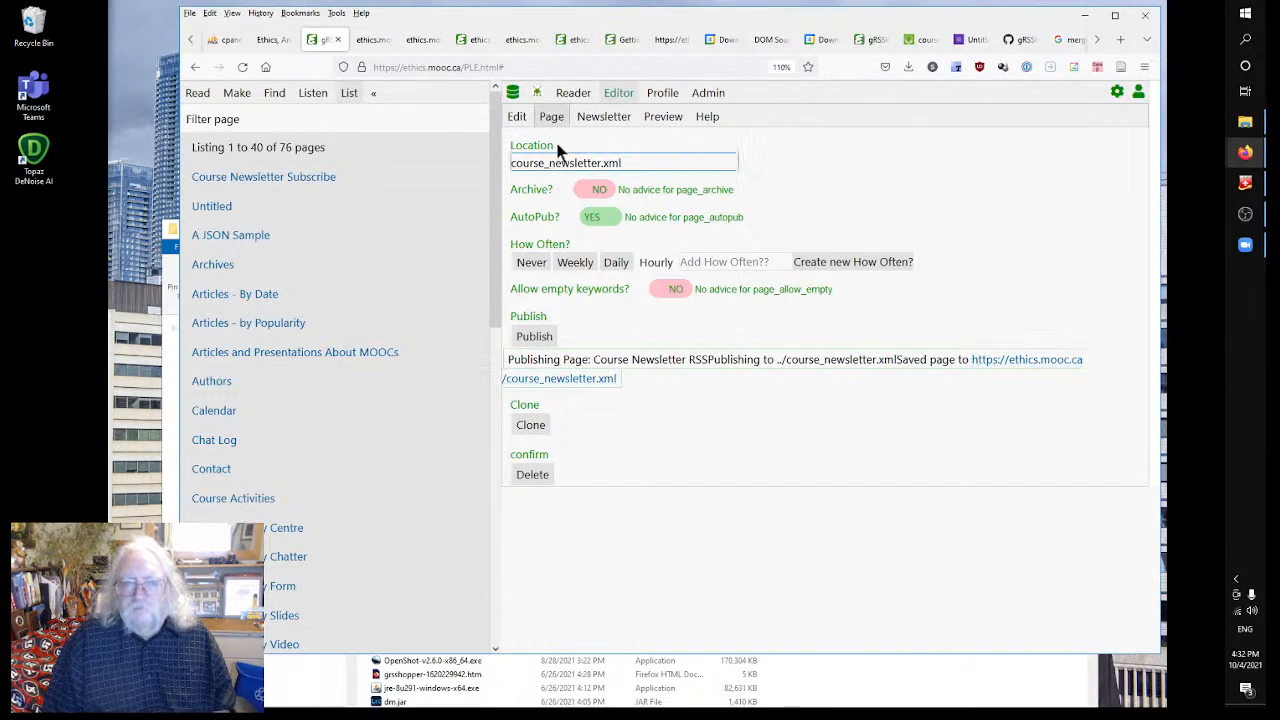
{"action": "left_click", "coordinate": [517, 117]}
{"action": "left_click", "coordinate": [714, 540]}
{"action": "scroll", "coordinate": [714, 535], "scroll_direction": "down", "scroll_amount": 3}
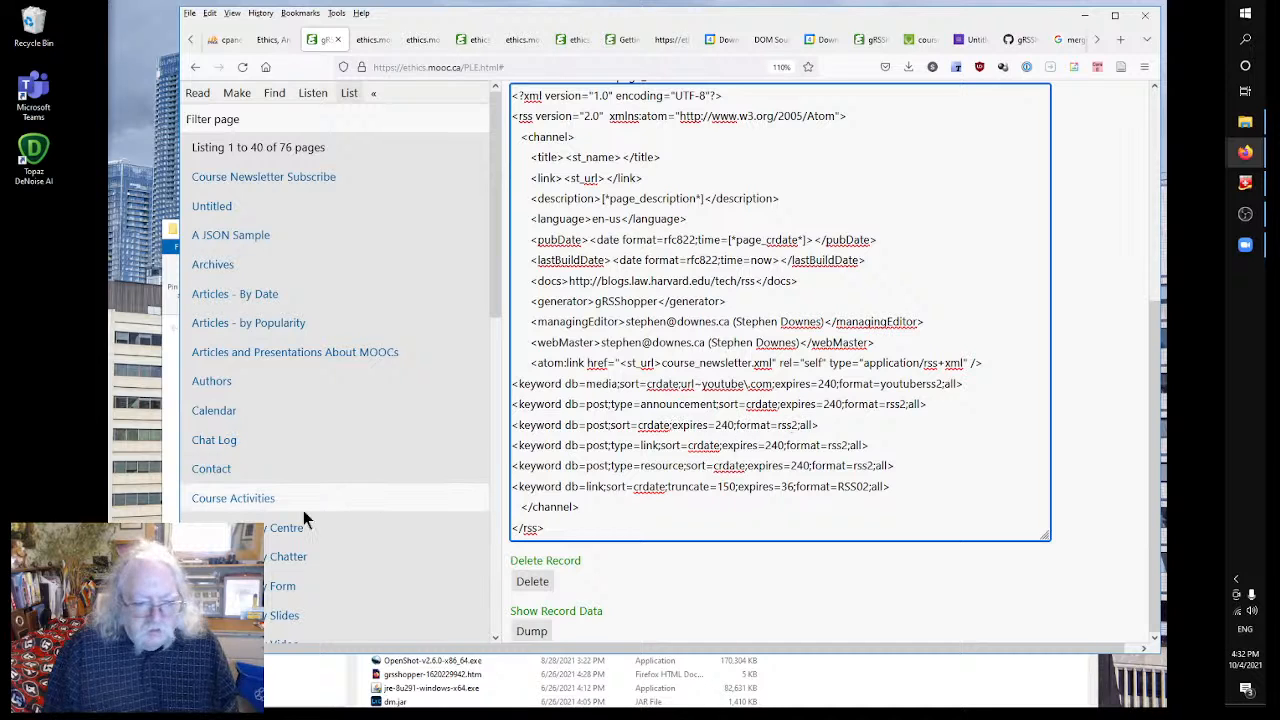
{"action": "scroll", "coordinate": [313, 516], "scroll_direction": "down", "scroll_amount": 7}
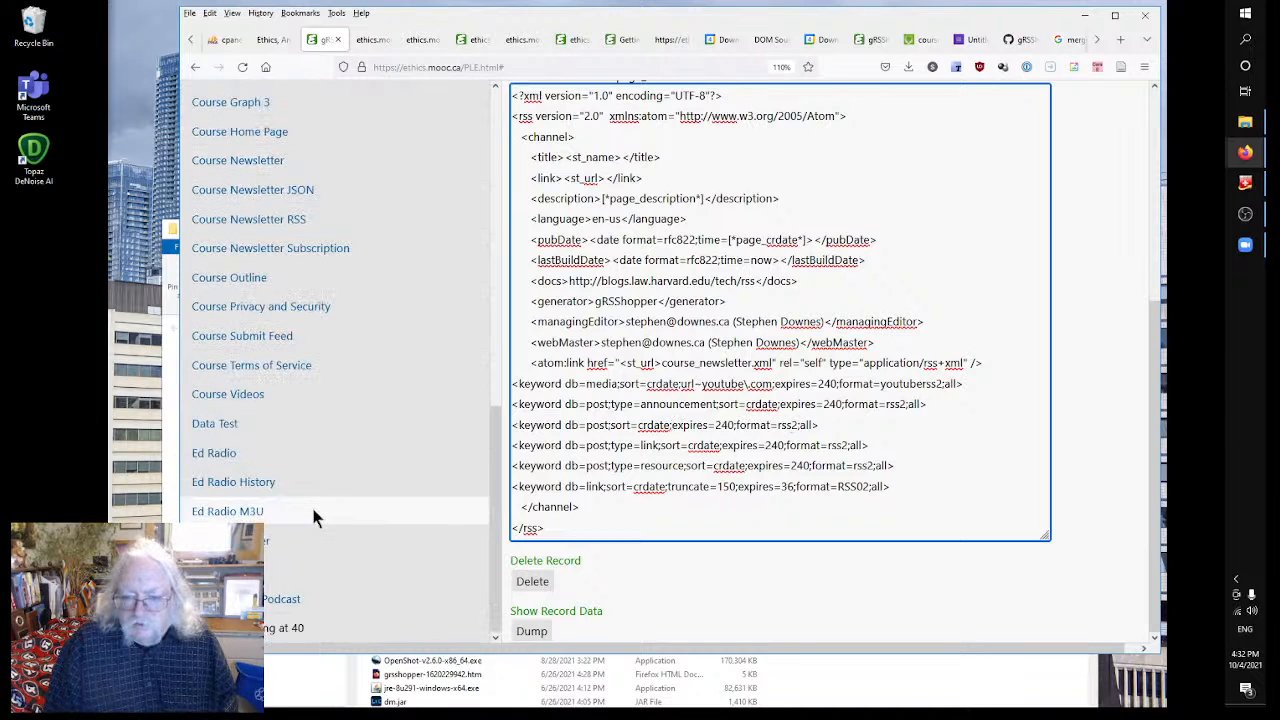
{"action": "scroll", "coordinate": [366, 506], "scroll_direction": "up", "scroll_amount": 6}
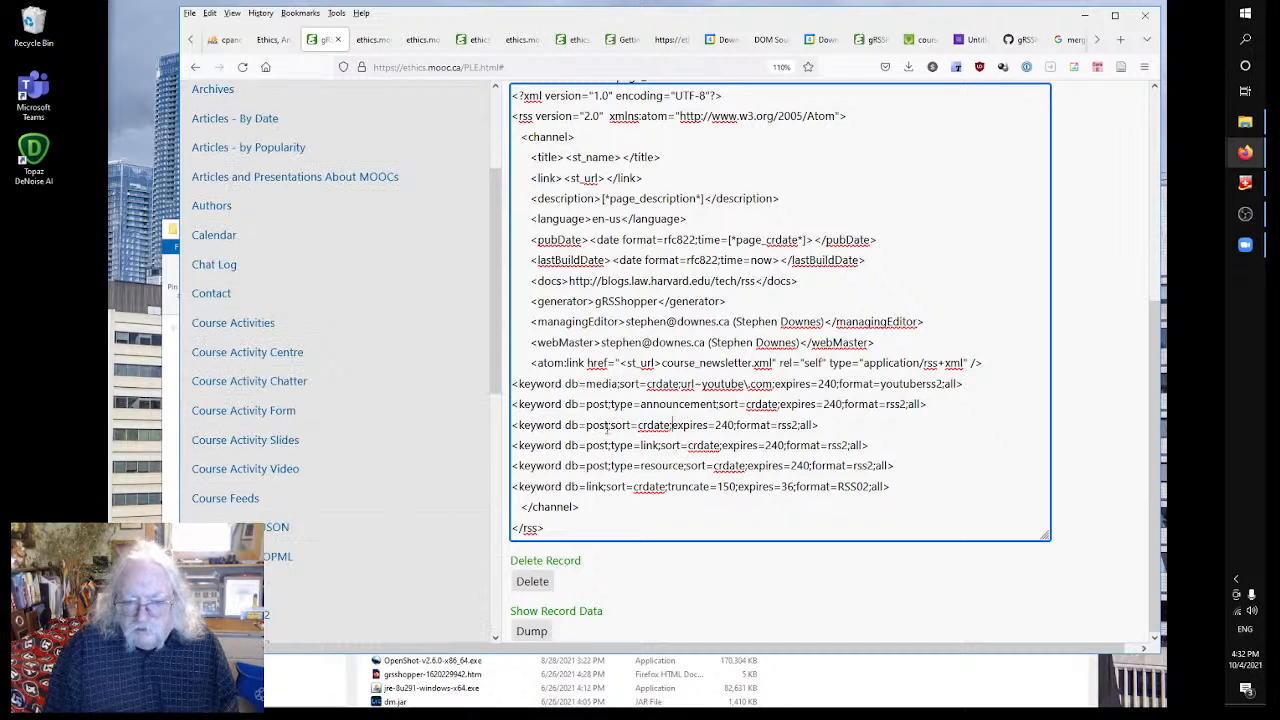
{"action": "left_click_drag", "start_coordinate": [611, 427], "coordinate": [734, 427]}
{"action": "key", "text": "BackSpace"}
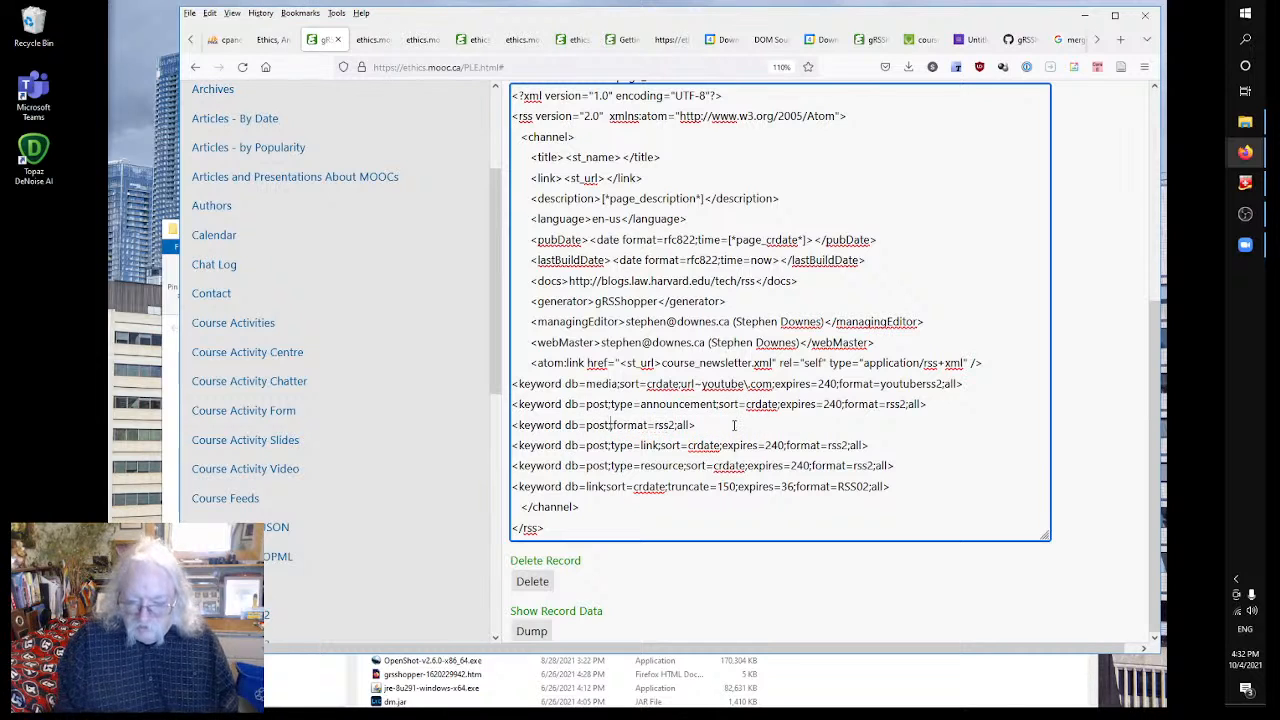
{"action": "key", "text": "BackSpace"}
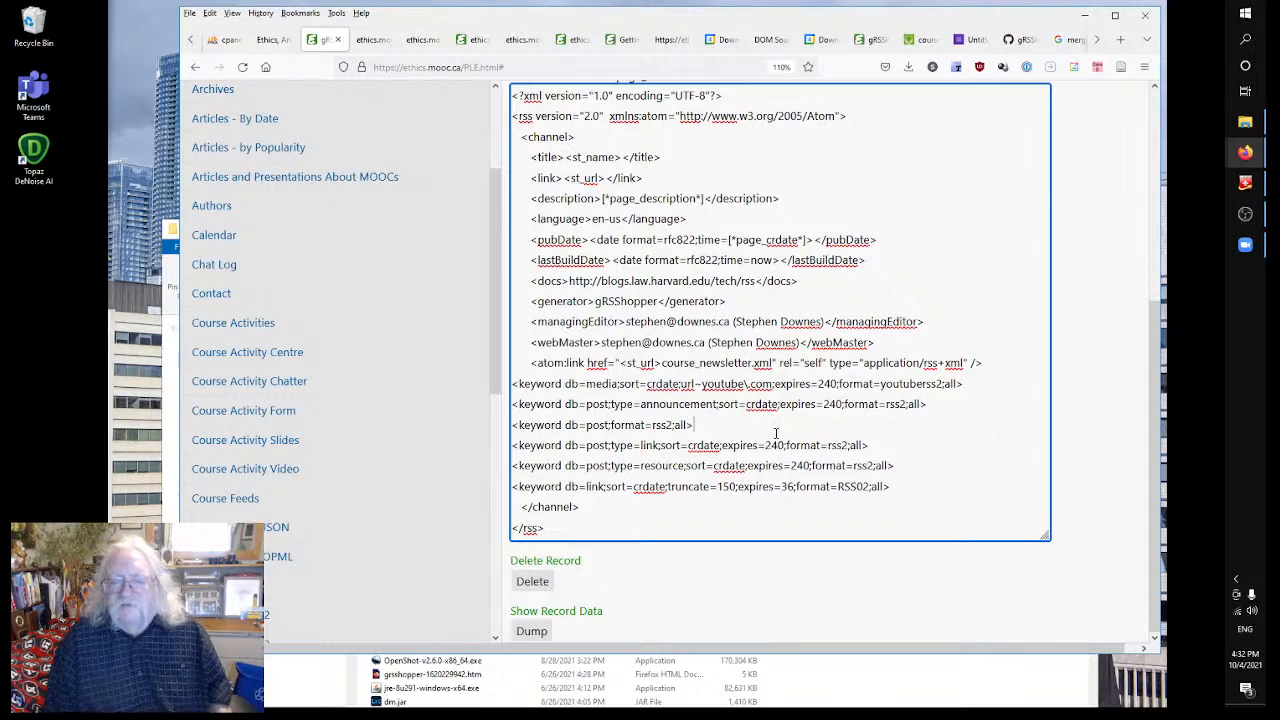
{"action": "left_click", "coordinate": [1066, 483]}
{"action": "left_click", "coordinate": [1036, 500]}
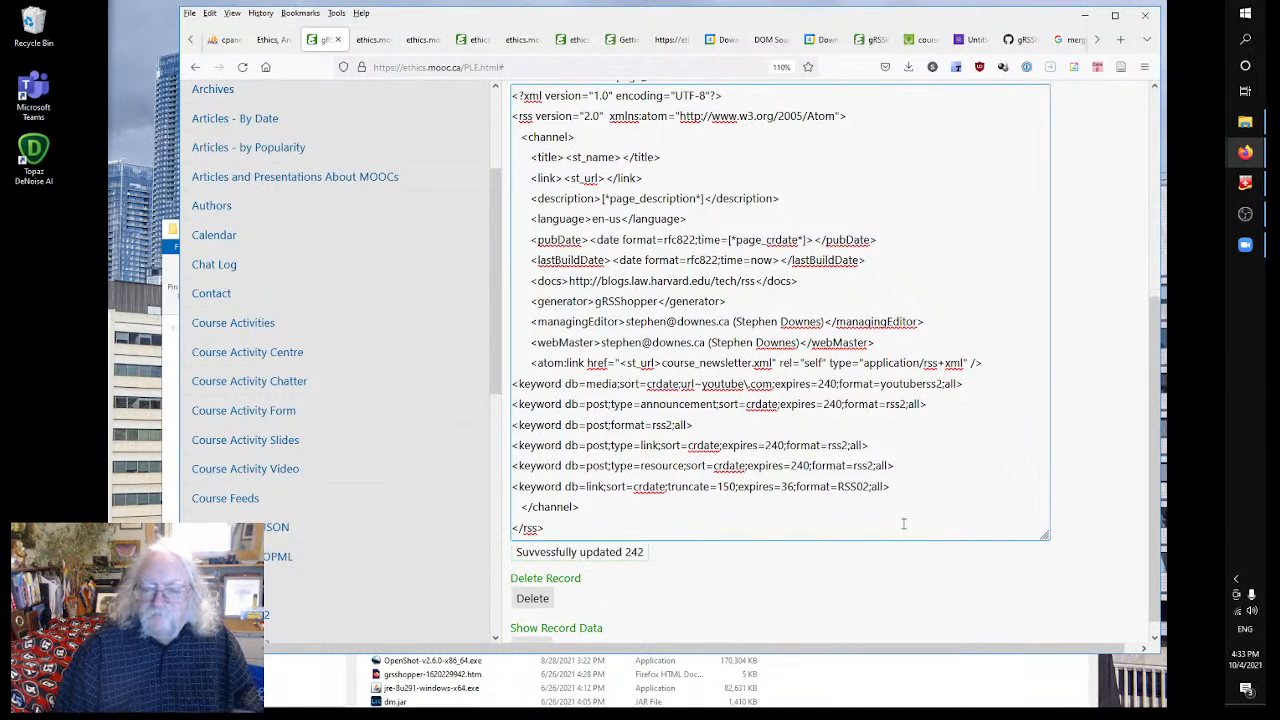
- Republish the Course Newsletter RSS page and reload the published course_newsletter.xml feed to check its items
{"action": "scroll", "coordinate": [640, 450], "scroll_direction": "up", "scroll_amount": 3}
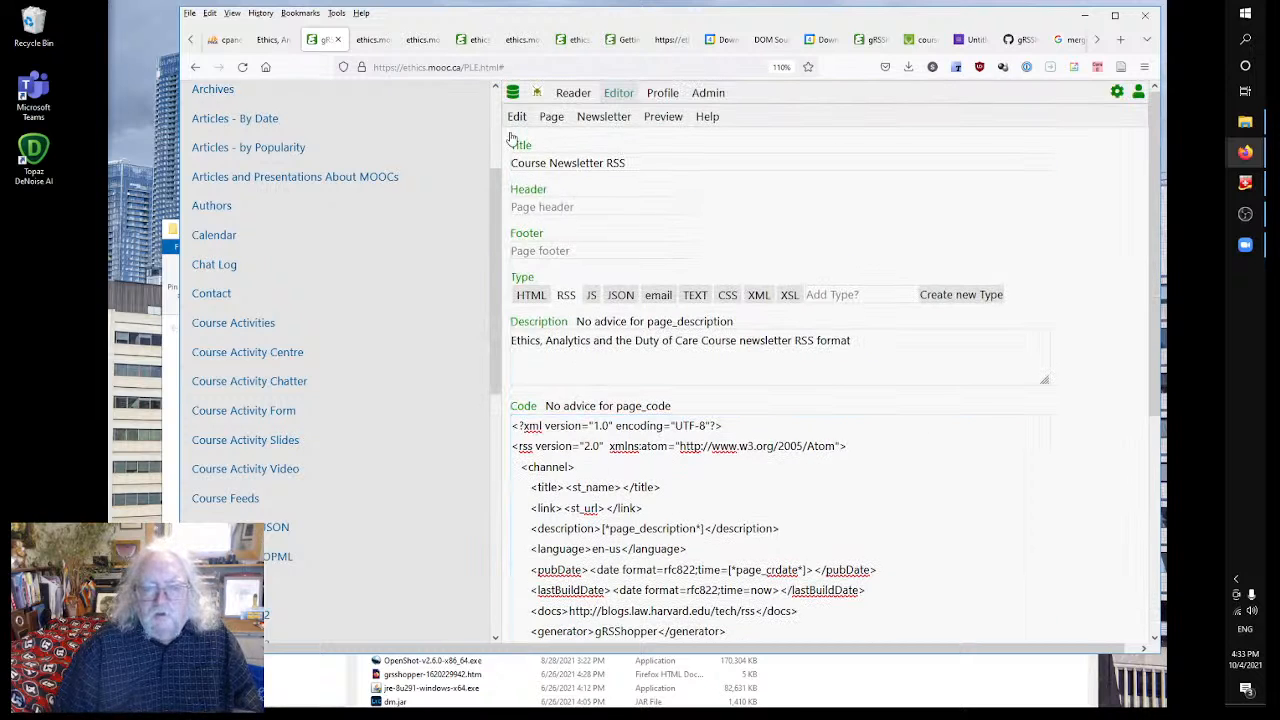
{"action": "left_click", "coordinate": [551, 117]}
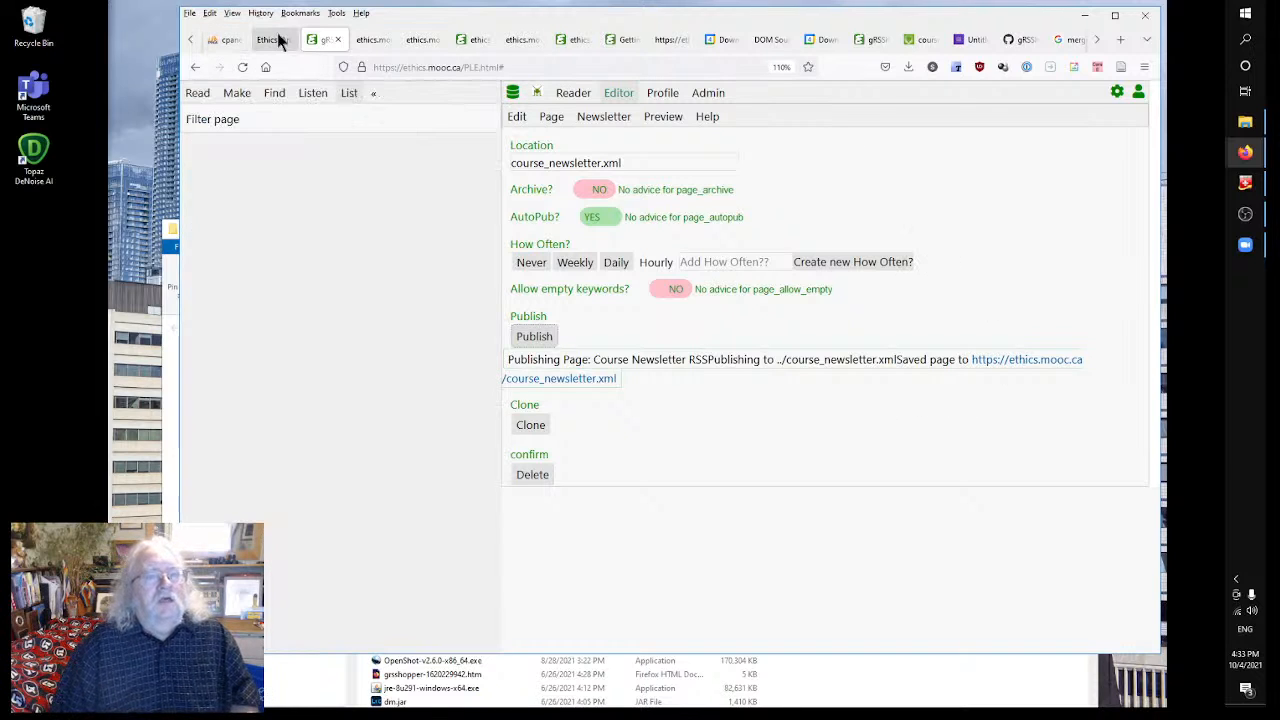
{"action": "left_click", "coordinate": [371, 39]}
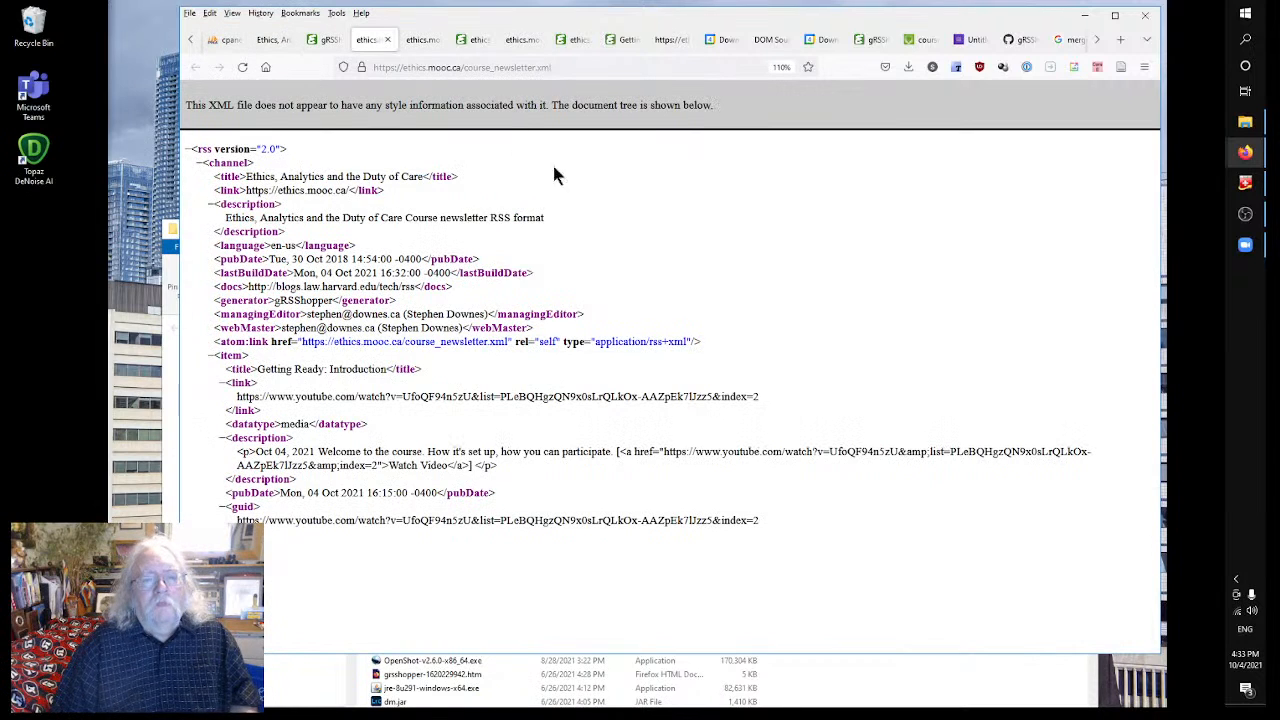
{"action": "right_click", "coordinate": [650, 207]}
{"action": "left_click", "coordinate": [765, 217]}
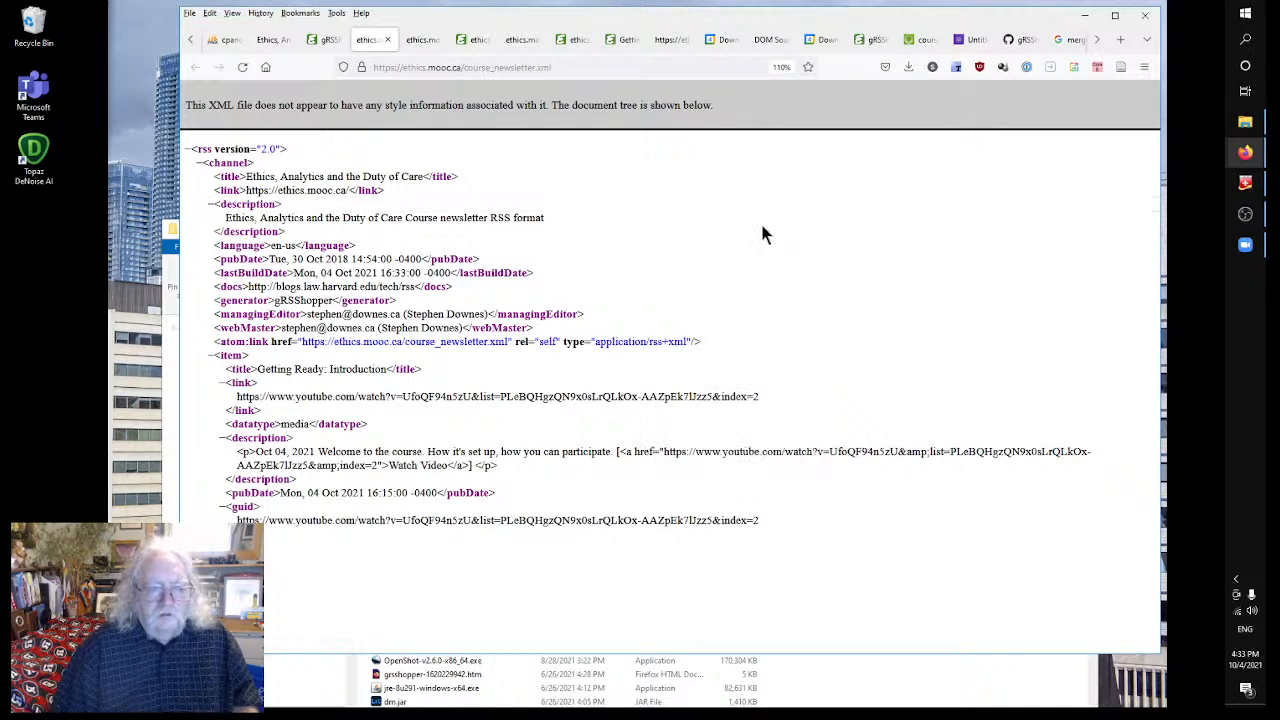
- Close the open RSS feed tabs and return to the gRSShopper editor
{"action": "left_click", "coordinate": [389, 40]}
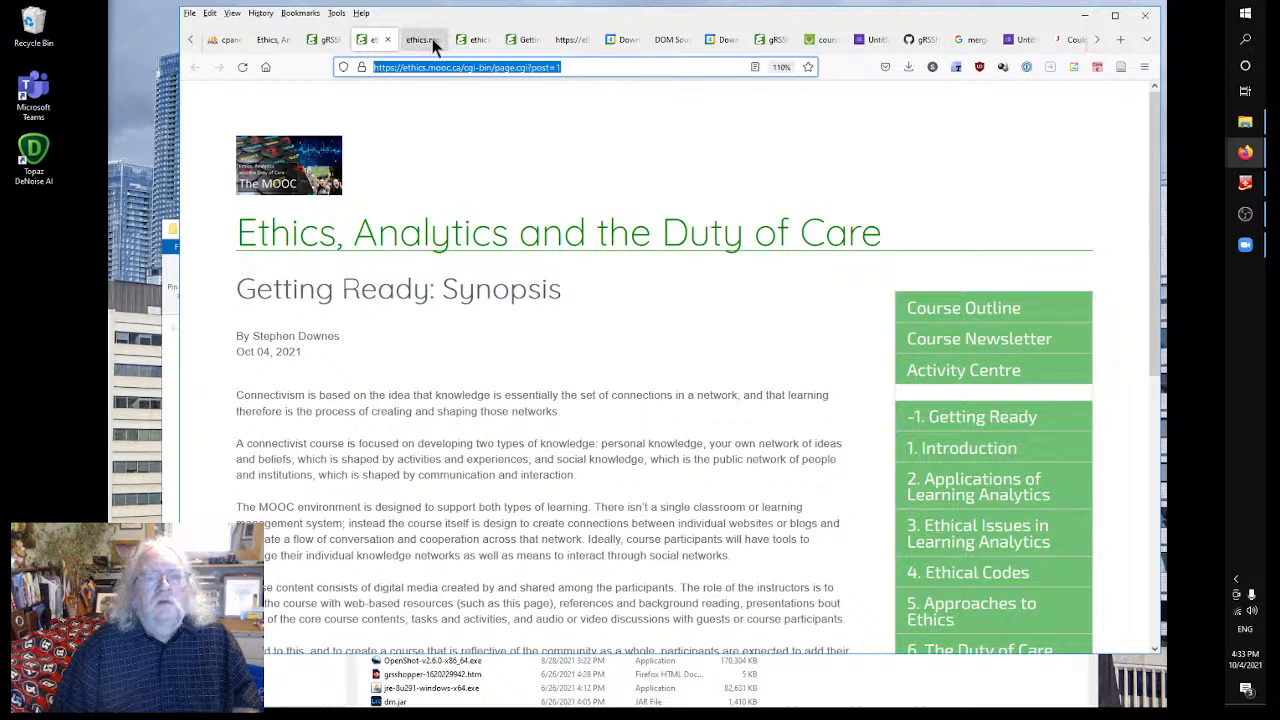
{"action": "left_click", "coordinate": [433, 42]}
{"action": "left_click", "coordinate": [438, 40]}
{"action": "left_click", "coordinate": [324, 44]}
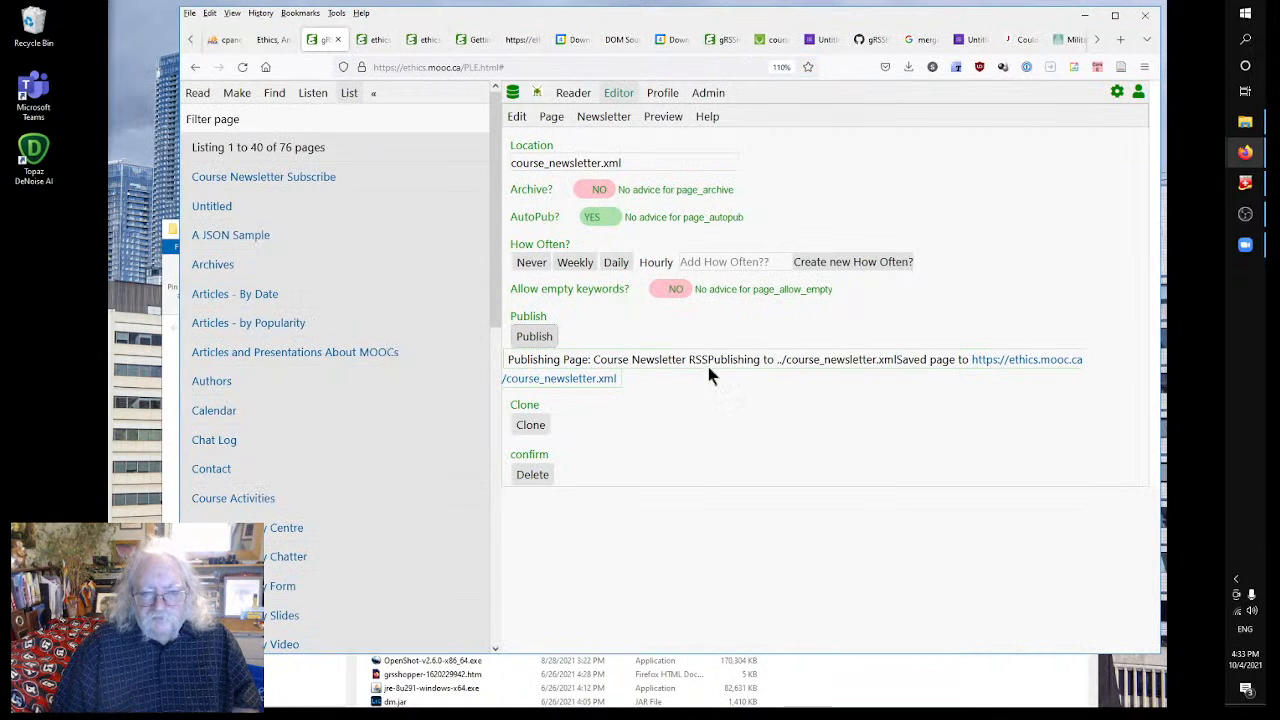
- Find the Course Newsletter page in the list of pages, open it and republish it
{"action": "scroll", "coordinate": [309, 510], "scroll_direction": "down", "scroll_amount": 1}
{"action": "scroll", "coordinate": [311, 510], "scroll_direction": "down", "scroll_amount": 5}
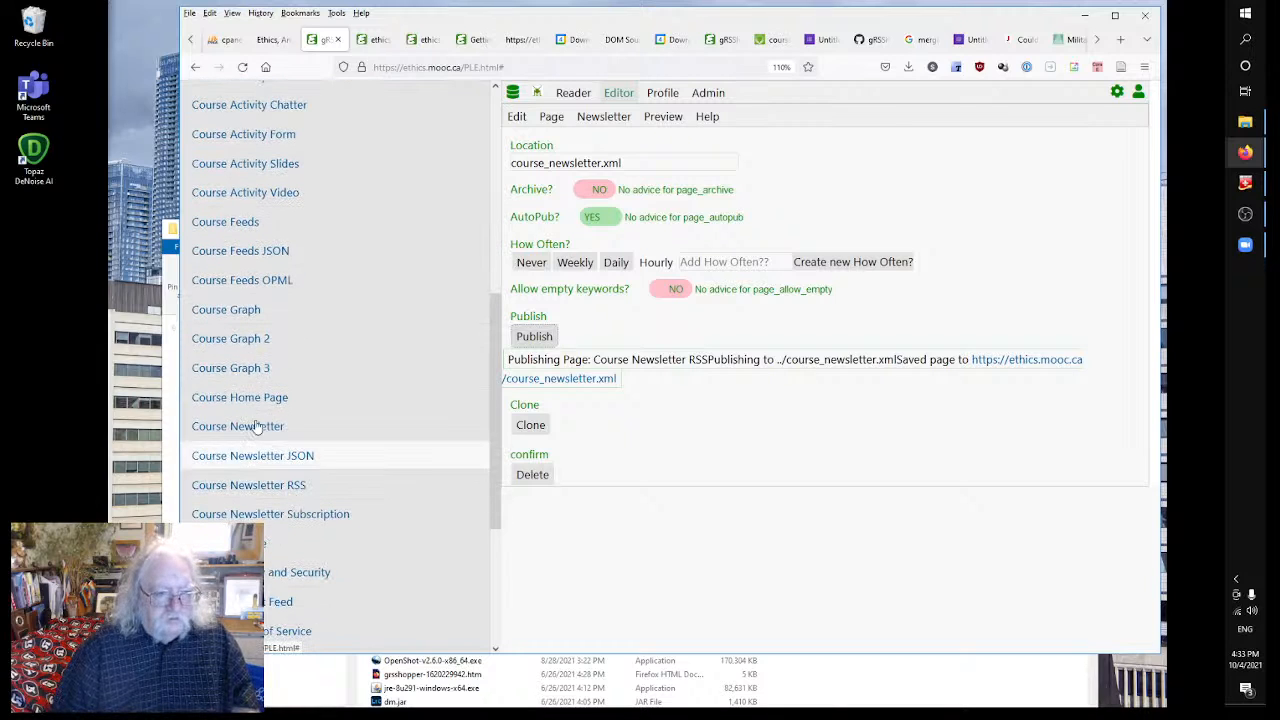
{"action": "left_click", "coordinate": [245, 400]}
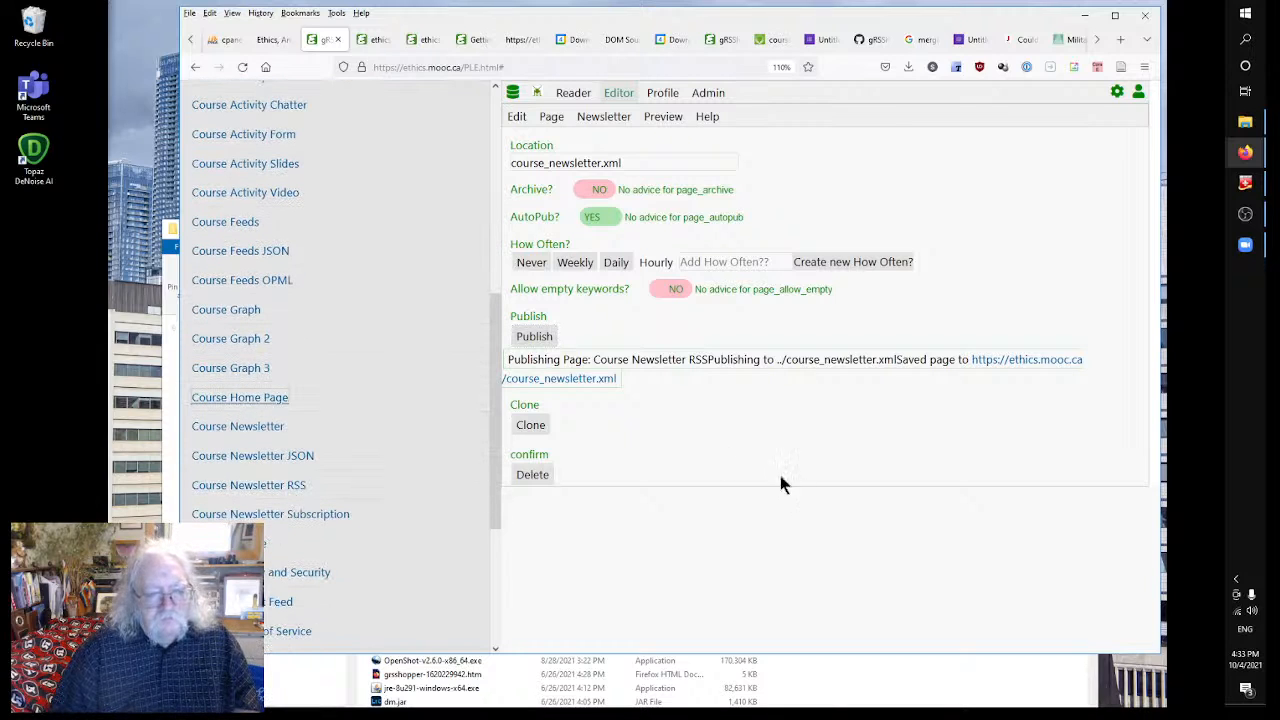
{"action": "left_click", "coordinate": [300, 400]}
{"action": "scroll", "coordinate": [331, 420], "scroll_direction": "down", "scroll_amount": 2}
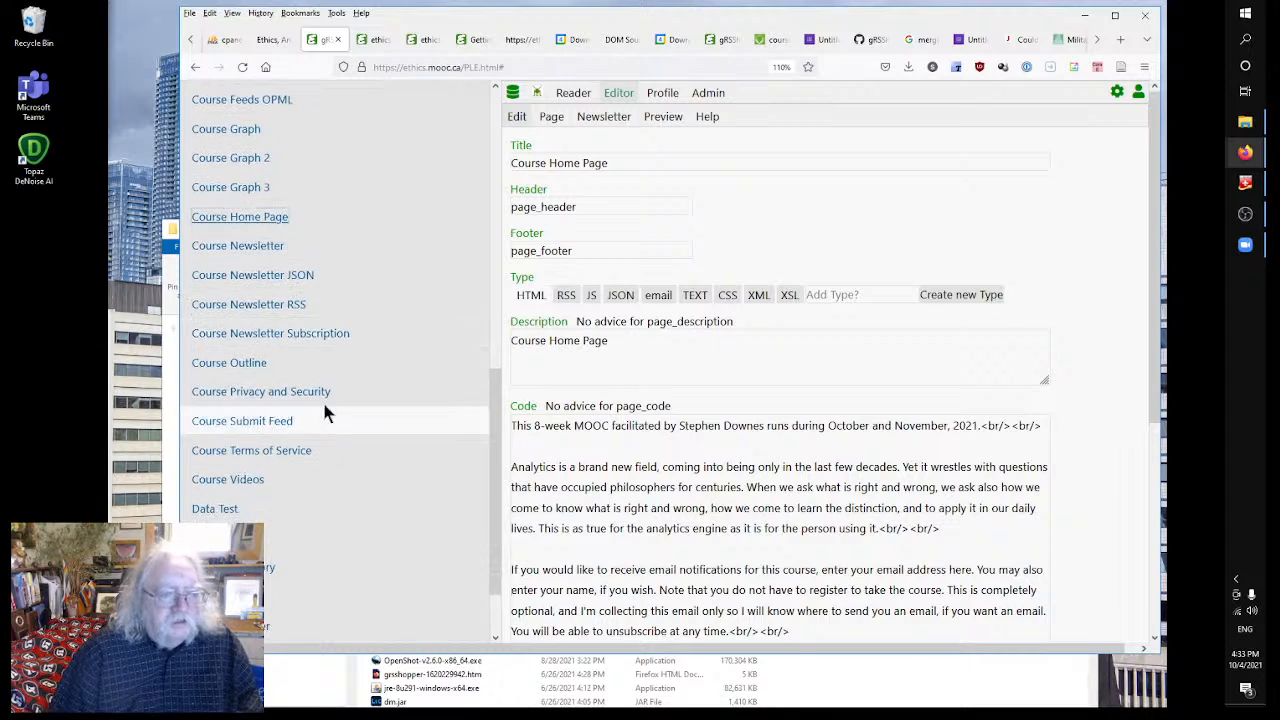
{"action": "left_click", "coordinate": [240, 246]}
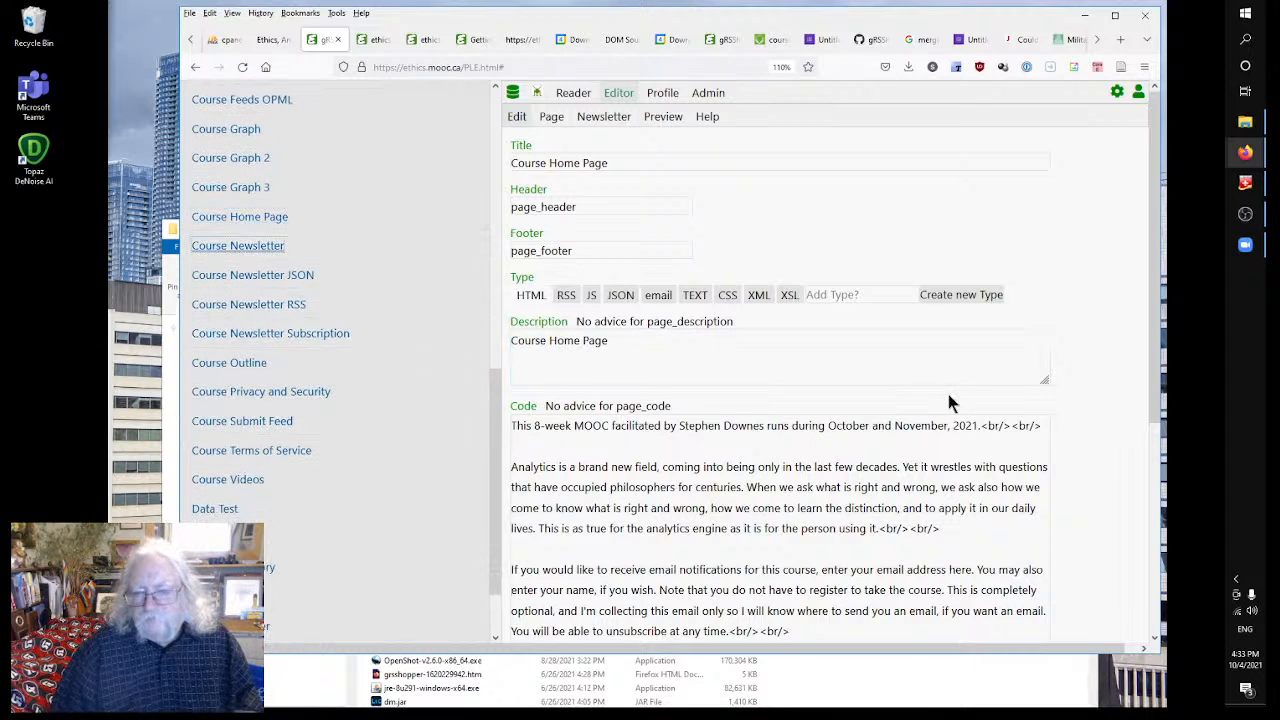
{"action": "left_click", "coordinate": [550, 118]}
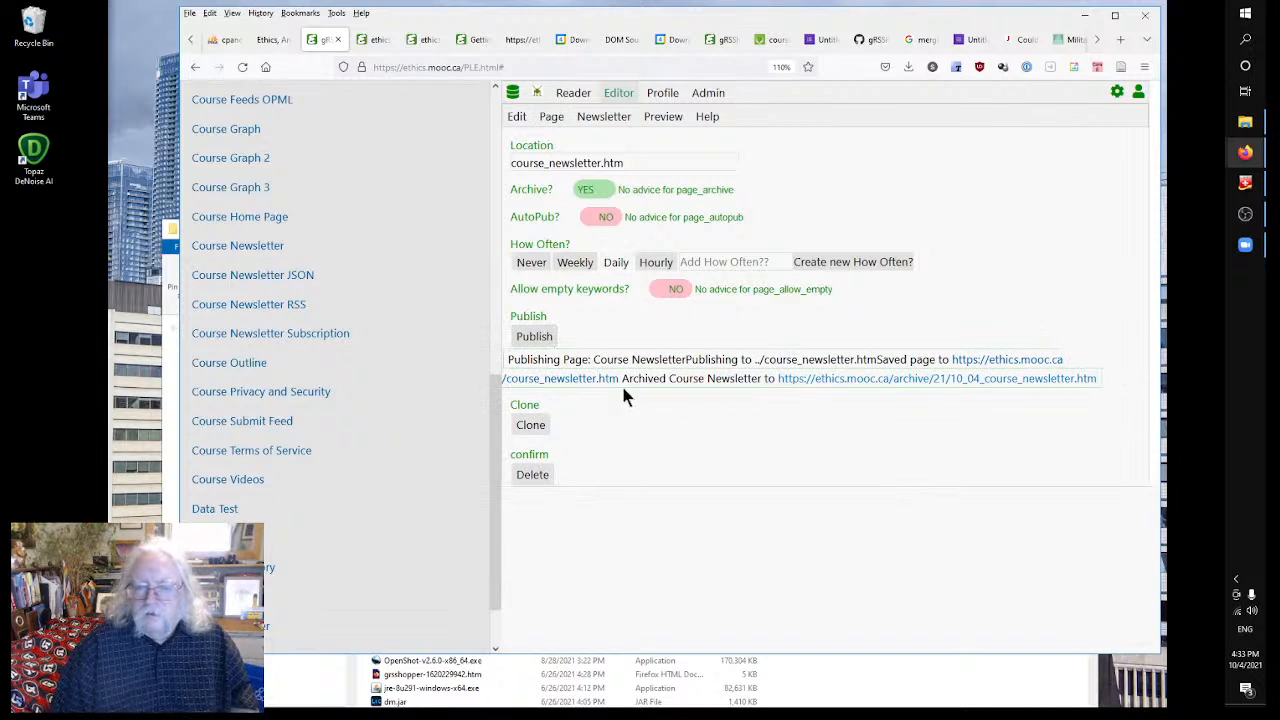
- Open the published course_newsletter.htm in a new tab and check which videos and posts it includes
{"action": "right_click", "coordinate": [576, 381]}
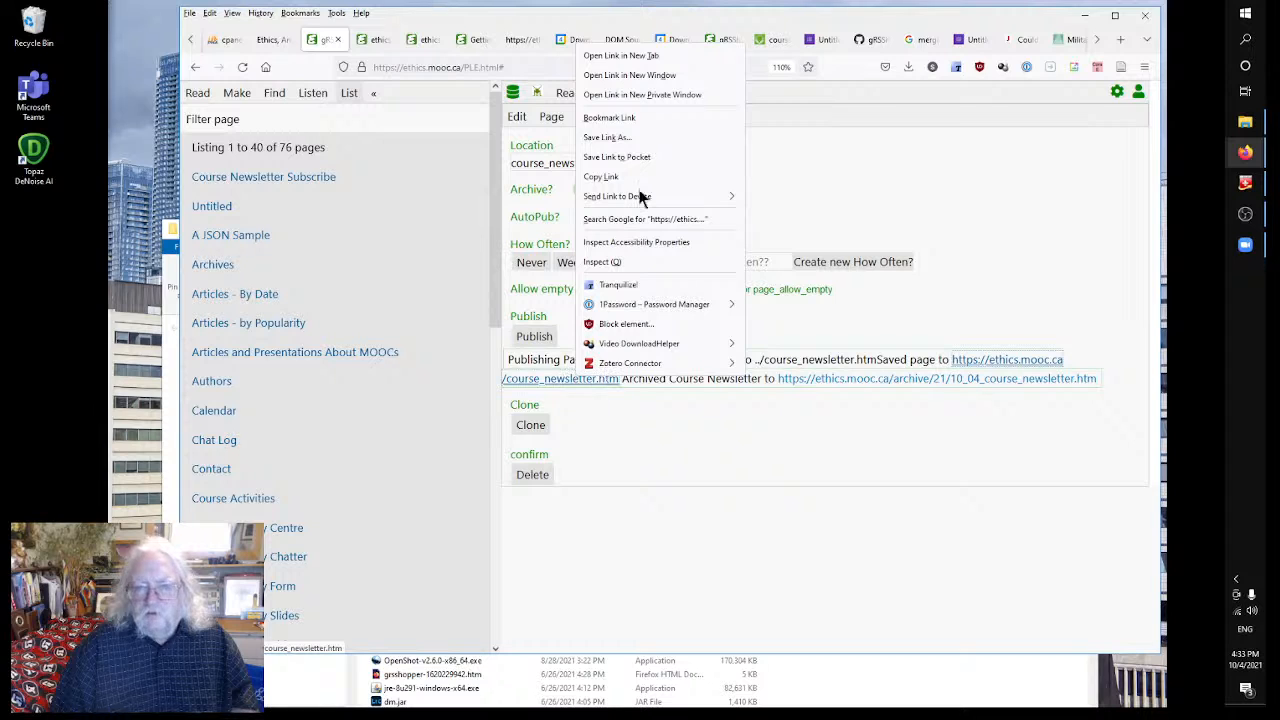
{"action": "left_click", "coordinate": [615, 55]}
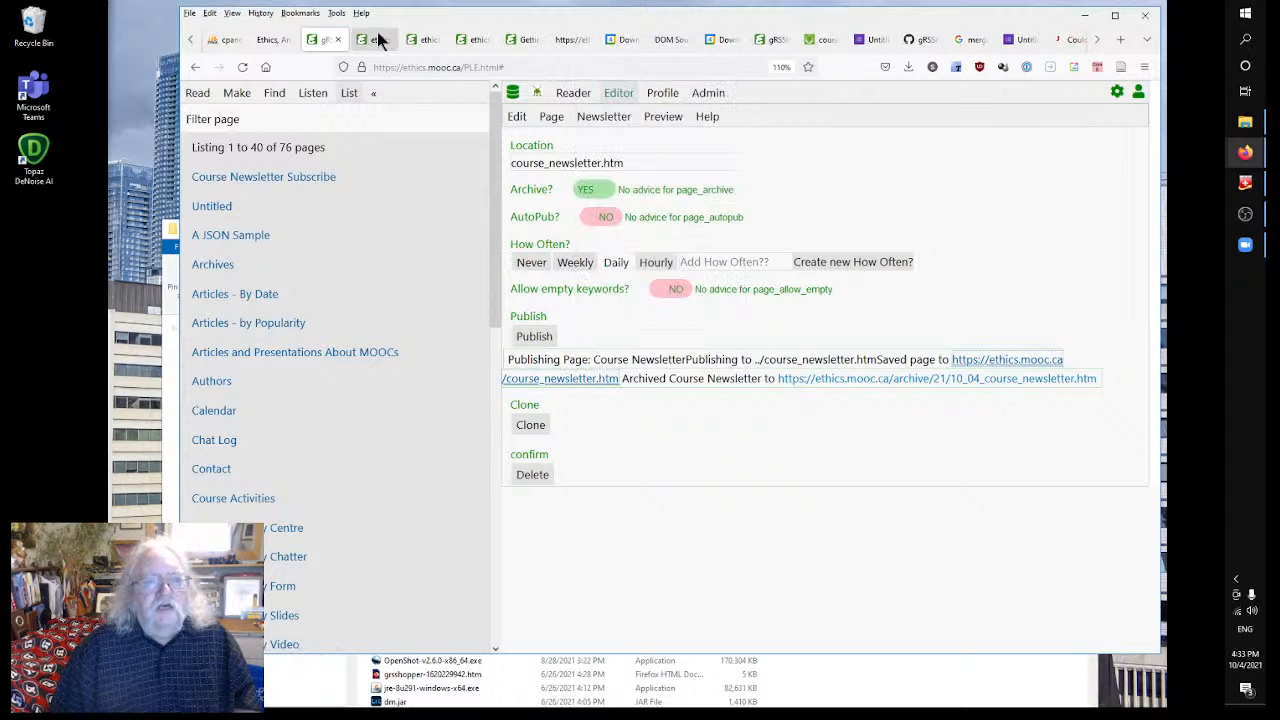
{"action": "left_click", "coordinate": [378, 38]}
{"action": "scroll", "coordinate": [576, 396], "scroll_direction": "down", "scroll_amount": 3}
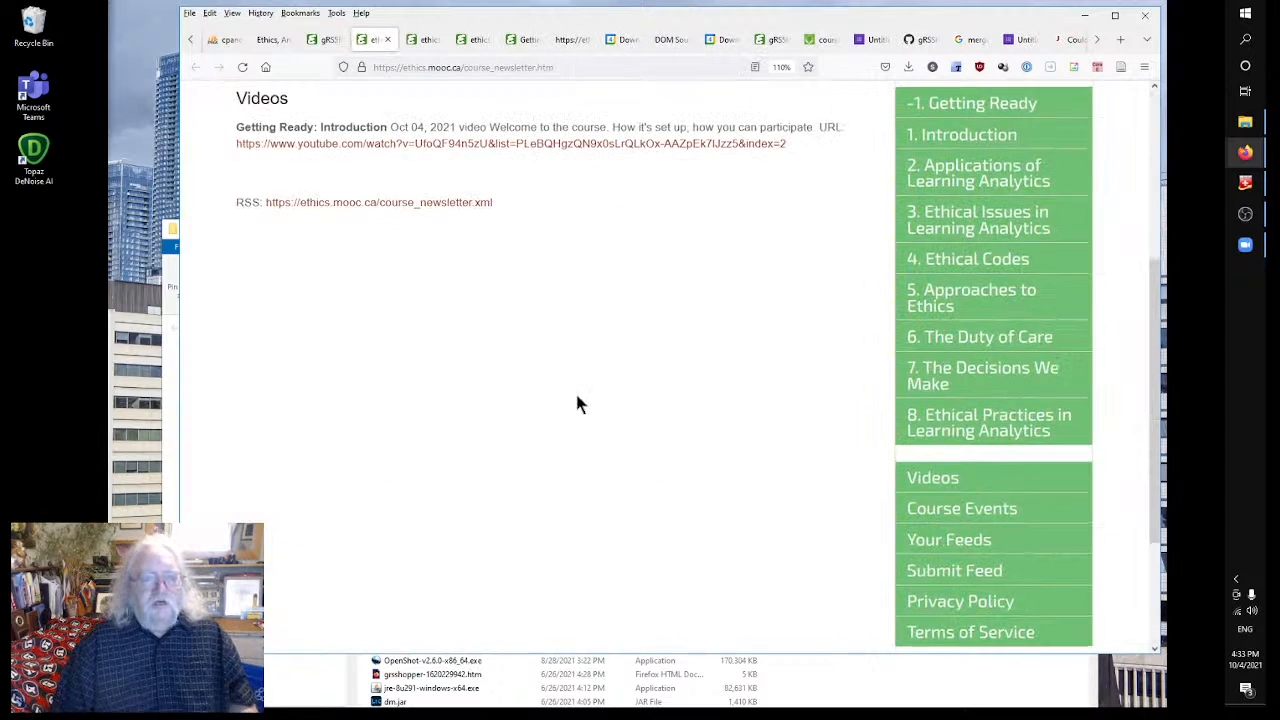
{"action": "scroll", "coordinate": [576, 396], "scroll_direction": "up", "scroll_amount": 3}
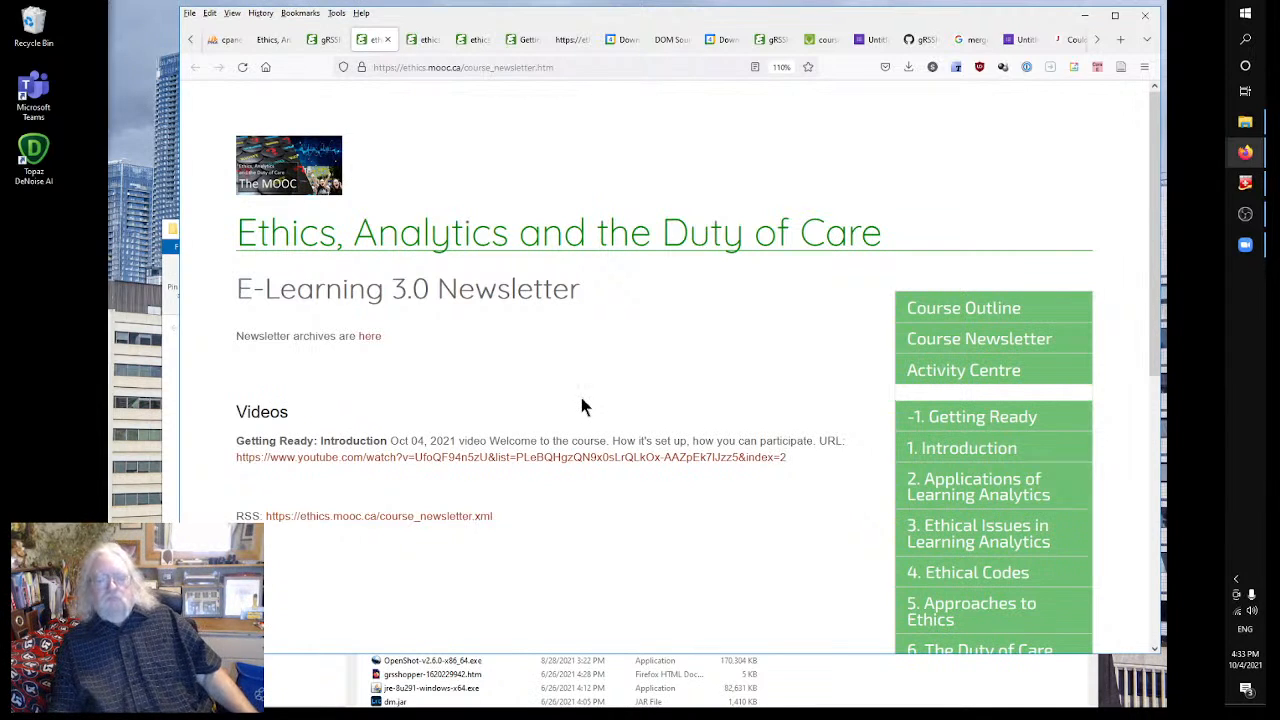
- Return to the editor, list the posts and open the Getting Ready: Synopsis post for editing
{"action": "left_click", "coordinate": [322, 40]}
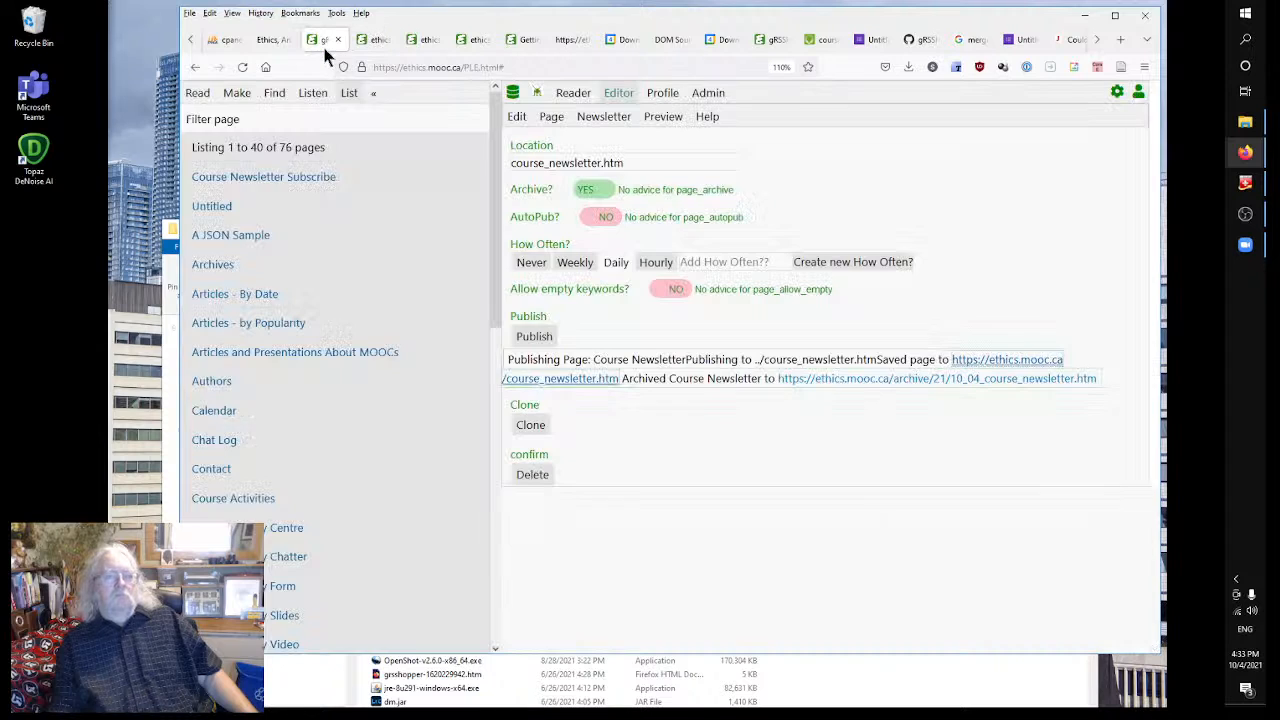
{"action": "left_click", "coordinate": [237, 92]}
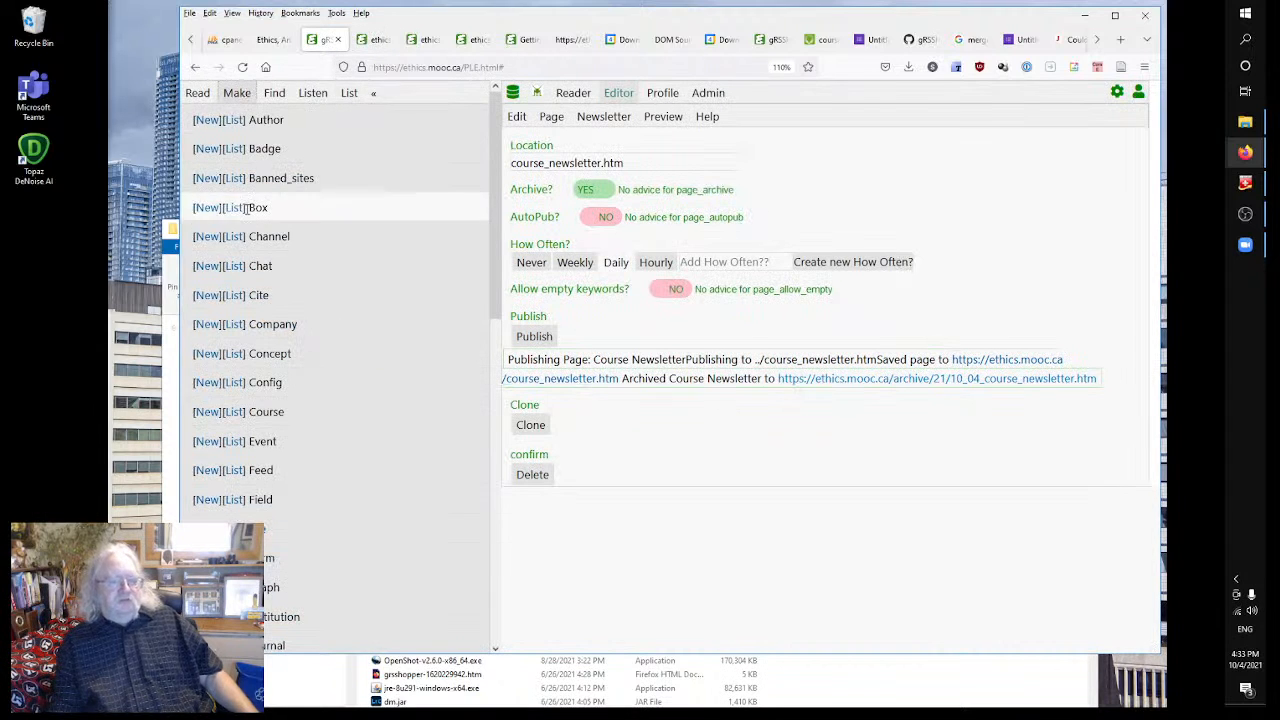
{"action": "scroll", "coordinate": [308, 430], "scroll_direction": "down", "scroll_amount": 2}
{"action": "scroll", "coordinate": [250, 525], "scroll_direction": "down", "scroll_amount": 3}
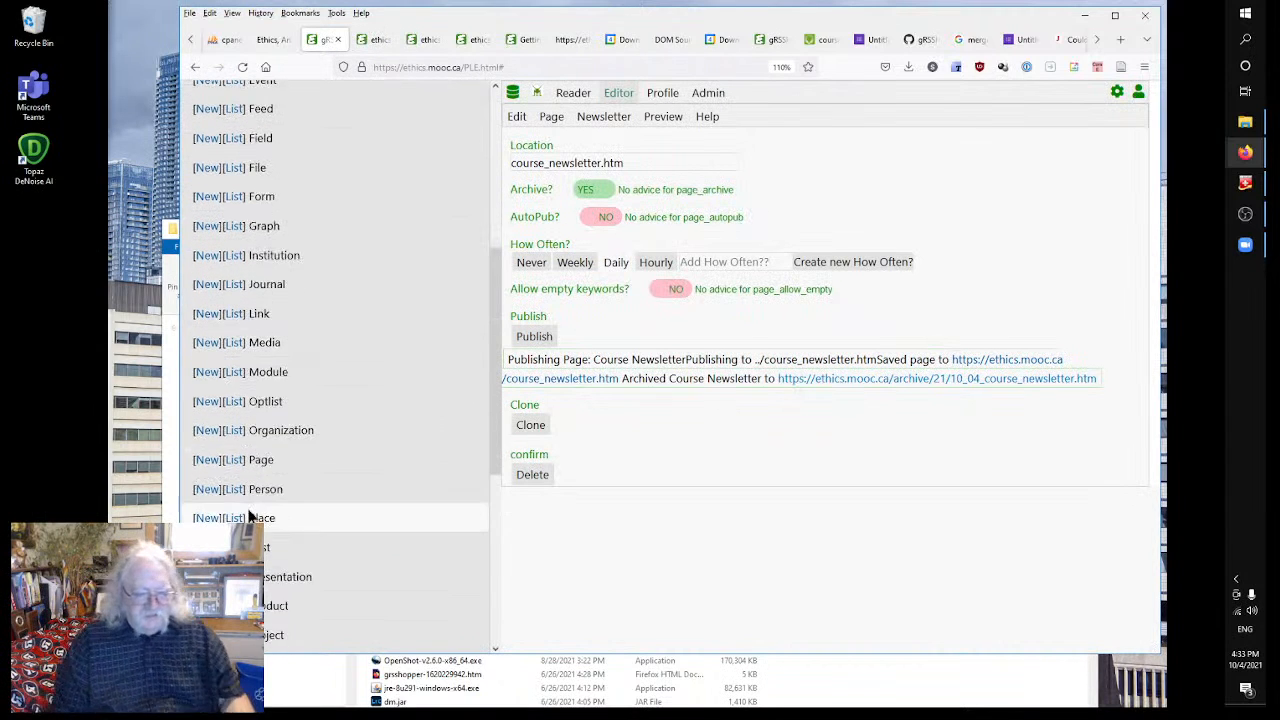
{"action": "left_click", "coordinate": [230, 547]}
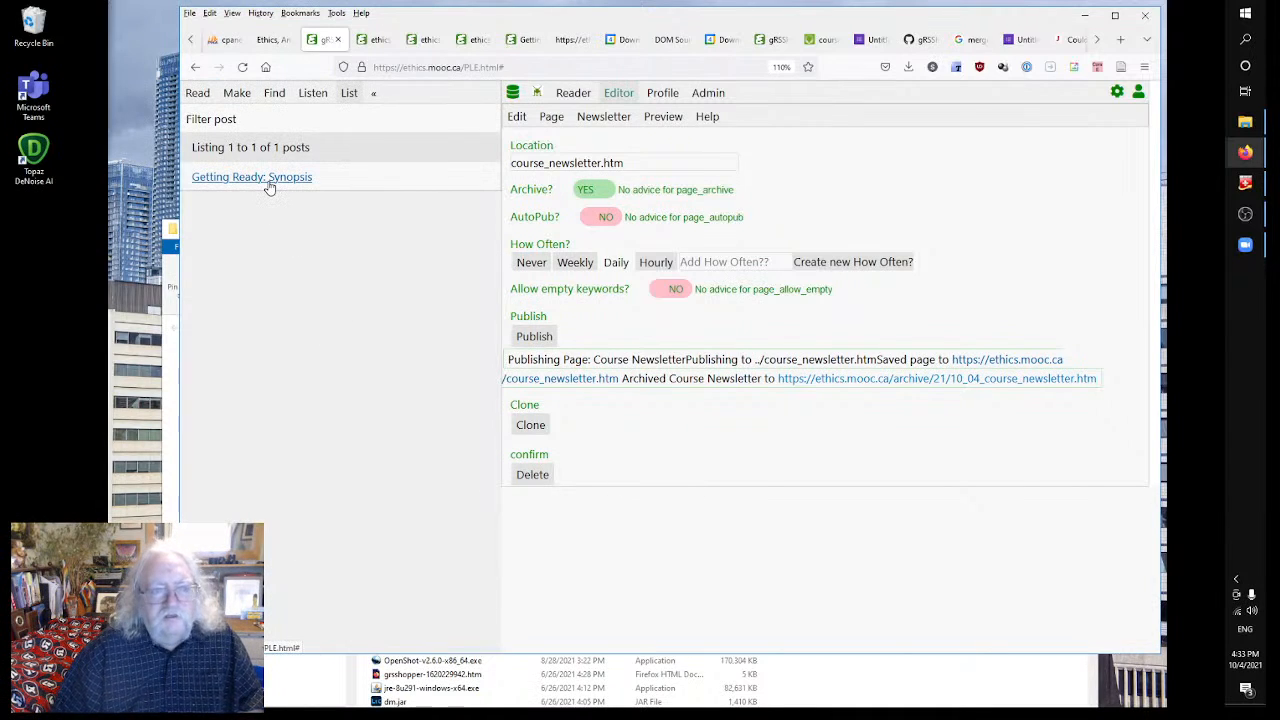
{"action": "left_click", "coordinate": [271, 178]}
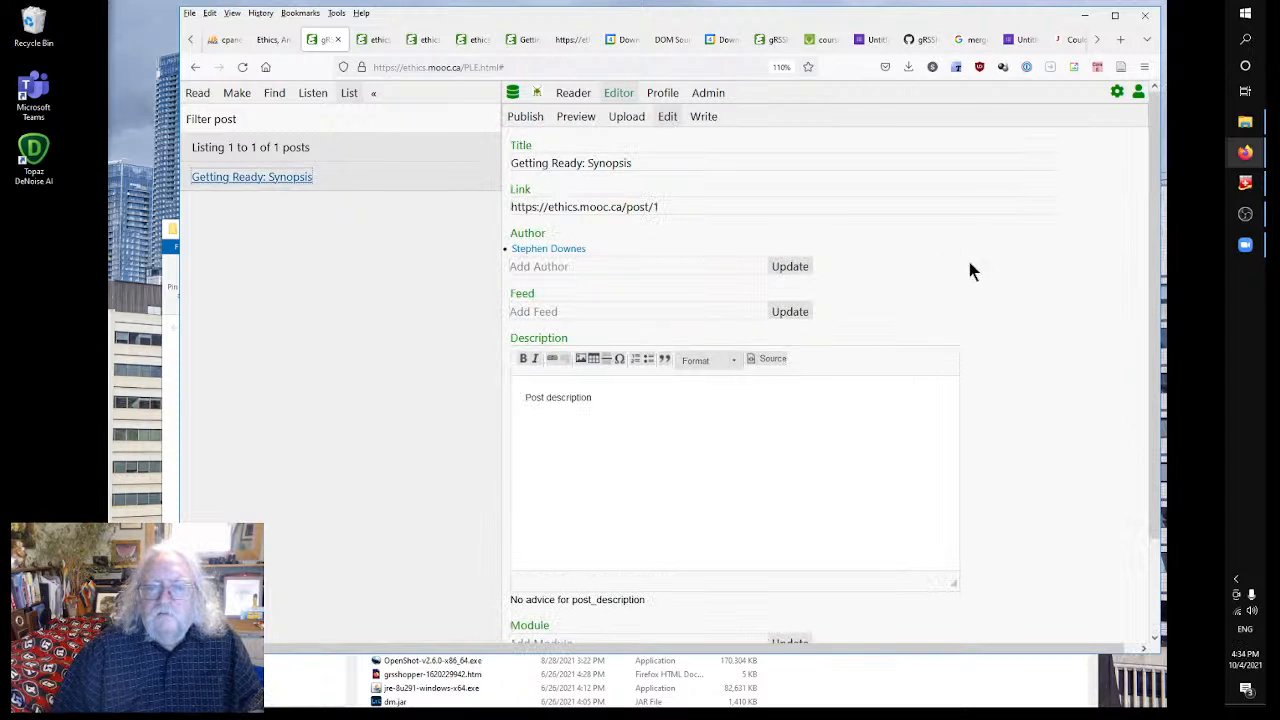
- Review the Synopsis post's fields and preview how the post is displayed
{"action": "scroll", "coordinate": [1022, 387], "scroll_direction": "down", "scroll_amount": 2}
{"action": "scroll", "coordinate": [777, 277], "scroll_direction": "up", "scroll_amount": 2}
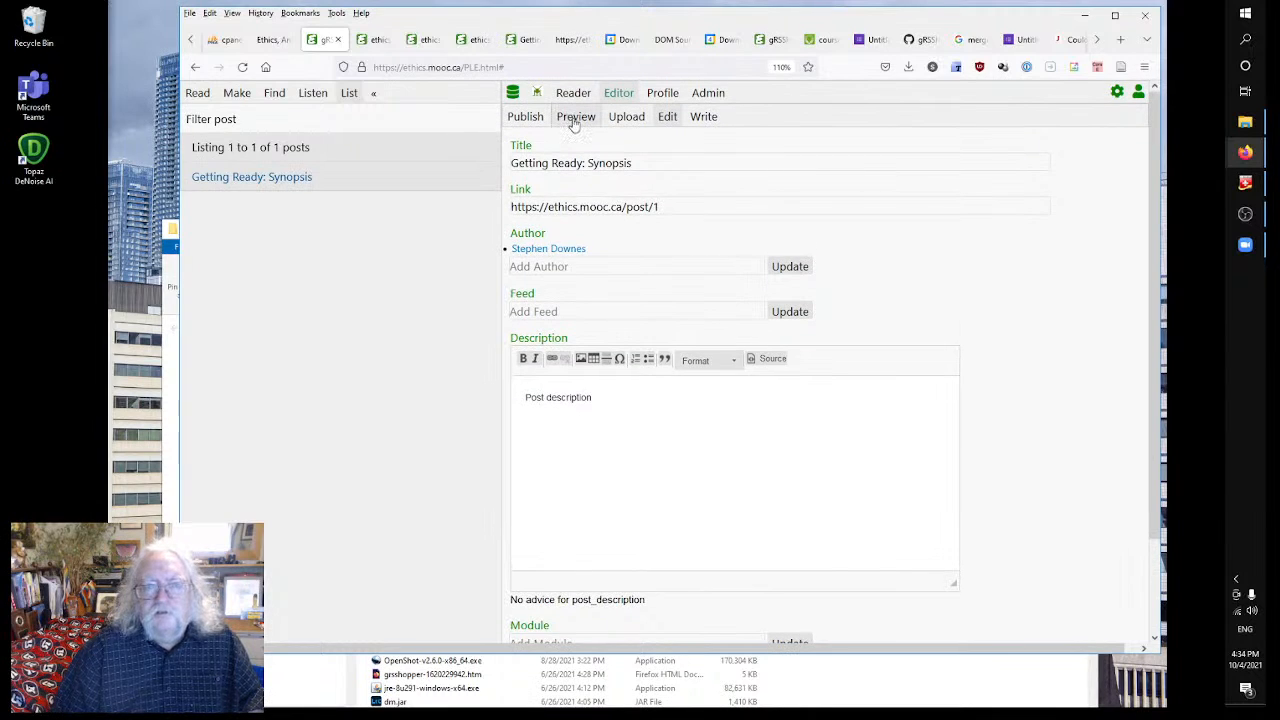
{"action": "left_click", "coordinate": [573, 117]}
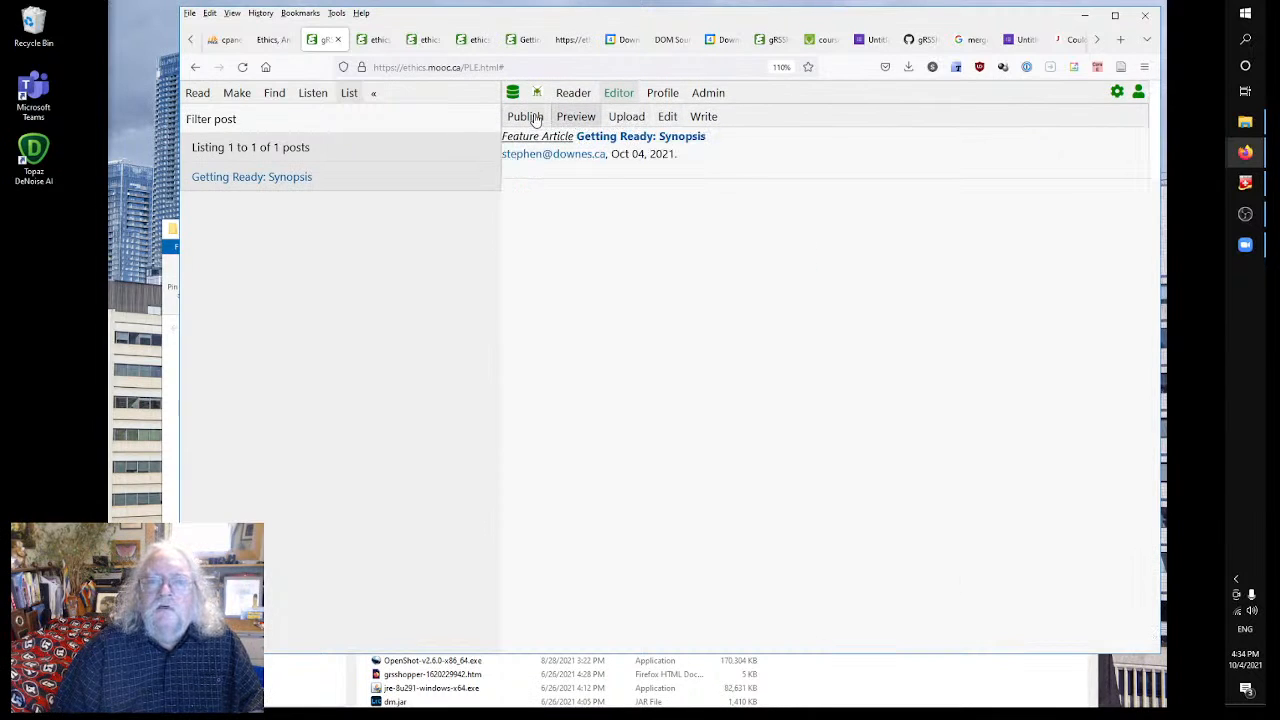
- Replace the Synopsis post's placeholder description with a copy of the "Course content consists of digital media" paragraph from its content
{"action": "left_click", "coordinate": [702, 117]}
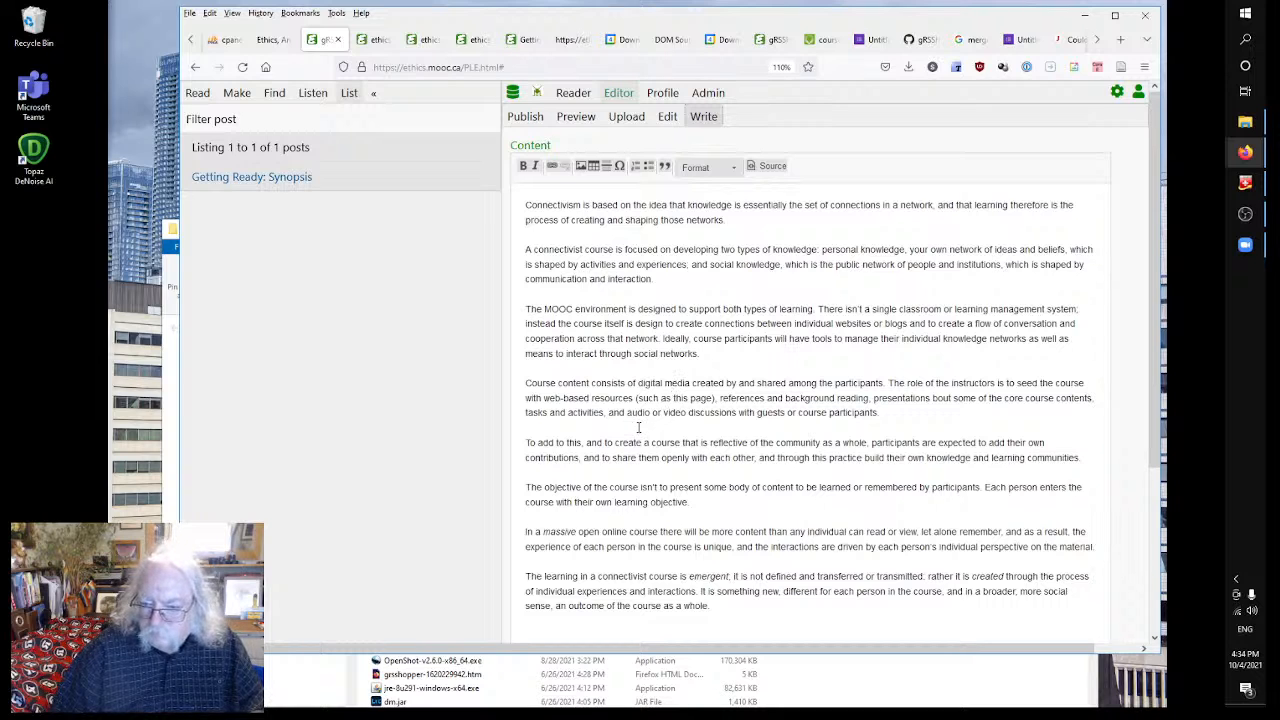
{"action": "scroll", "coordinate": [638, 427], "scroll_direction": "down", "scroll_amount": 3}
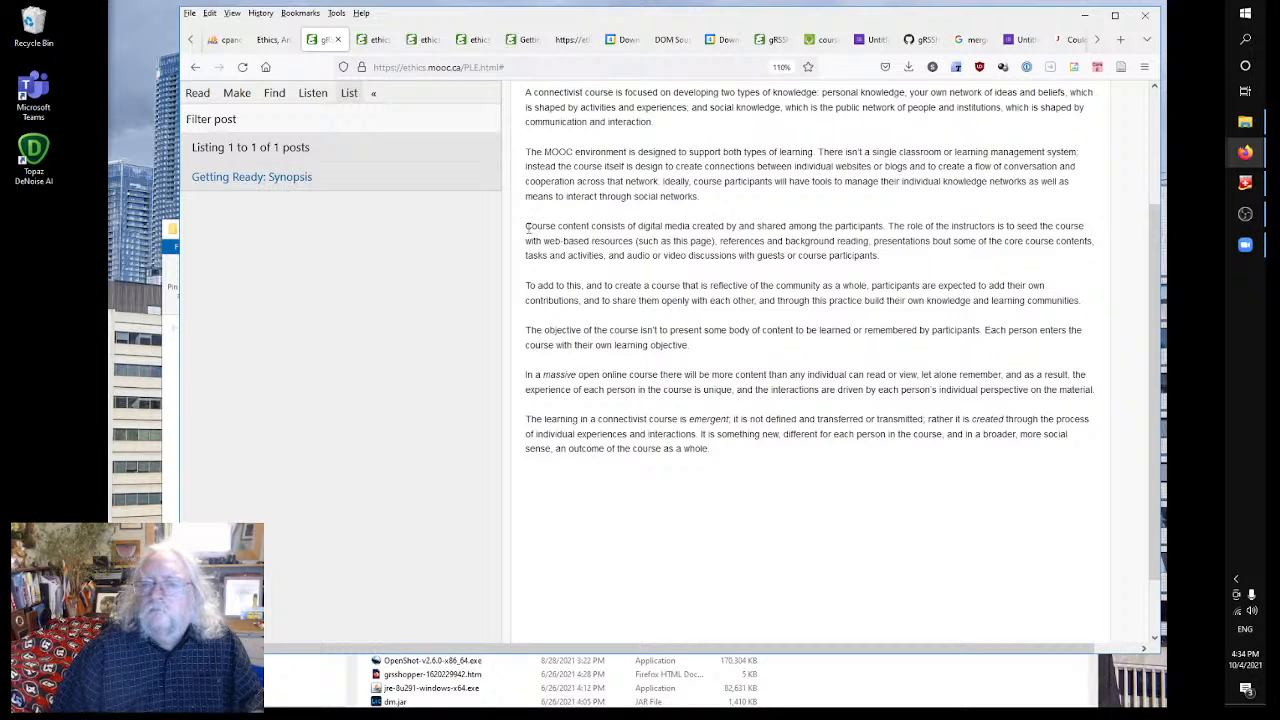
{"action": "left_click_drag", "start_coordinate": [527, 227], "coordinate": [868, 262]}
{"action": "key", "text": "ctrl+c"}
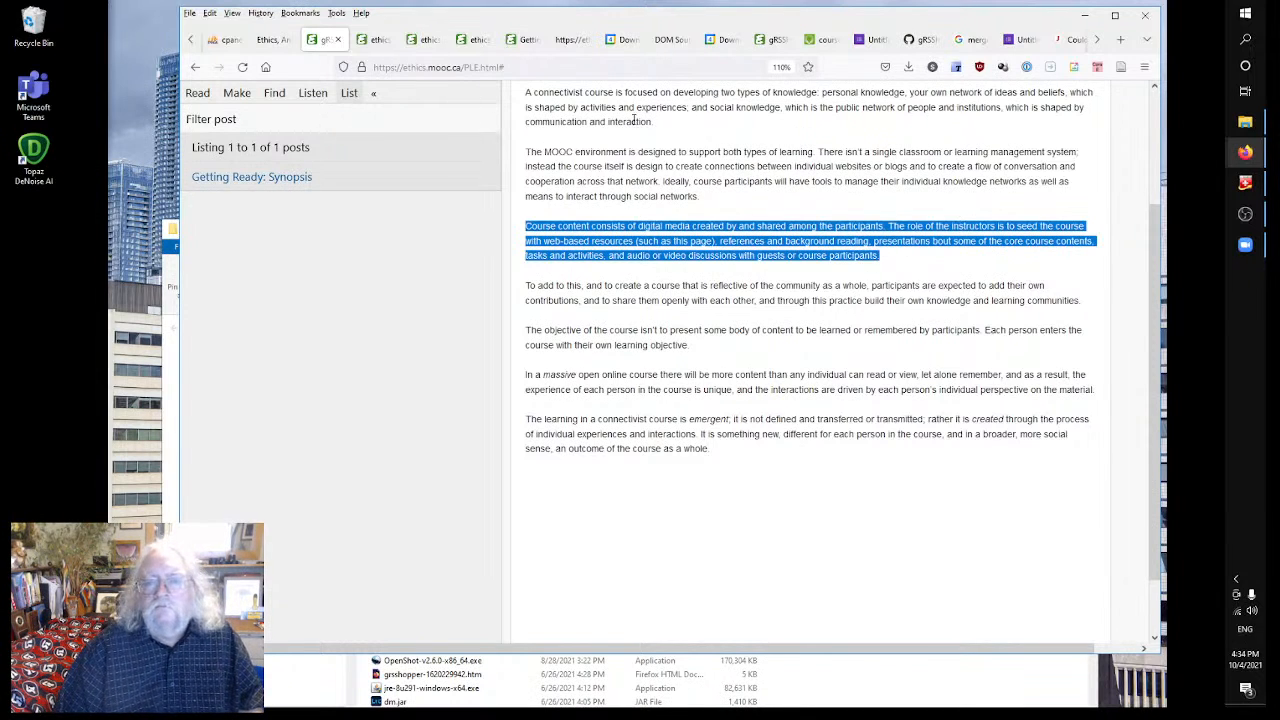
{"action": "scroll", "coordinate": [658, 385], "scroll_direction": "up", "scroll_amount": 3}
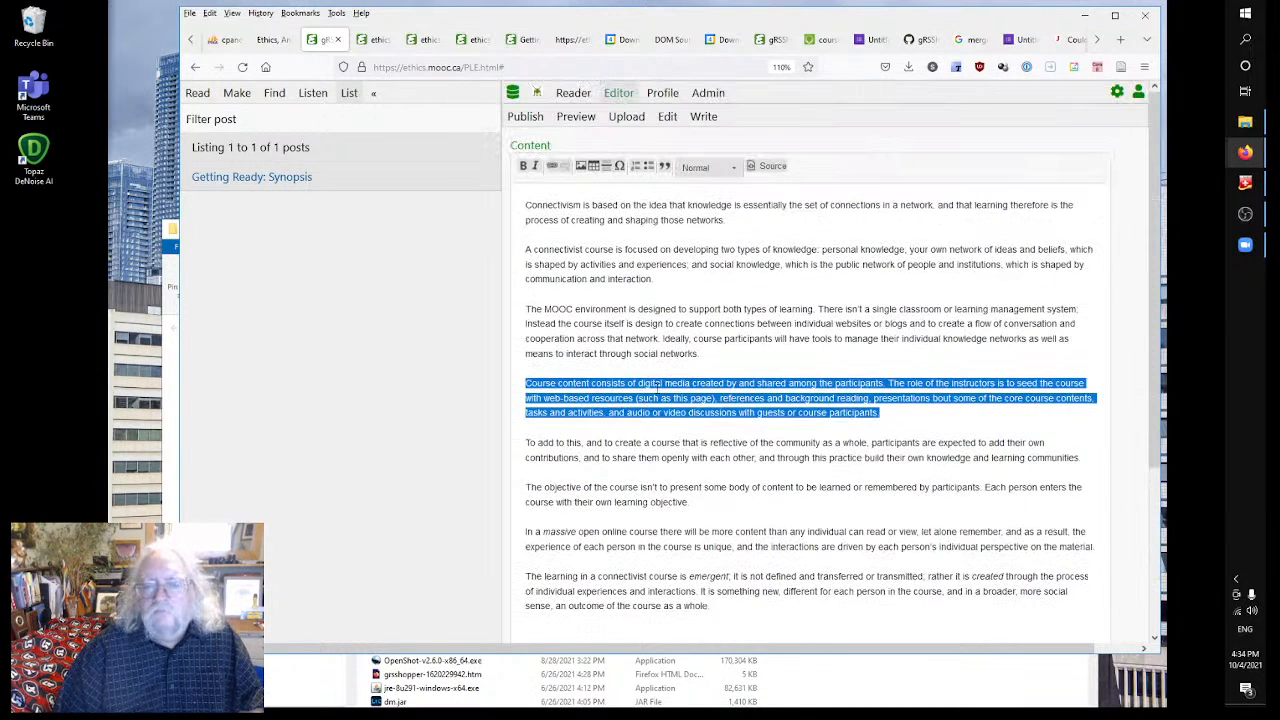
{"action": "left_click", "coordinate": [527, 117]}
{"action": "left_click", "coordinate": [667, 117]}
{"action": "triple_click", "coordinate": [551, 396]}
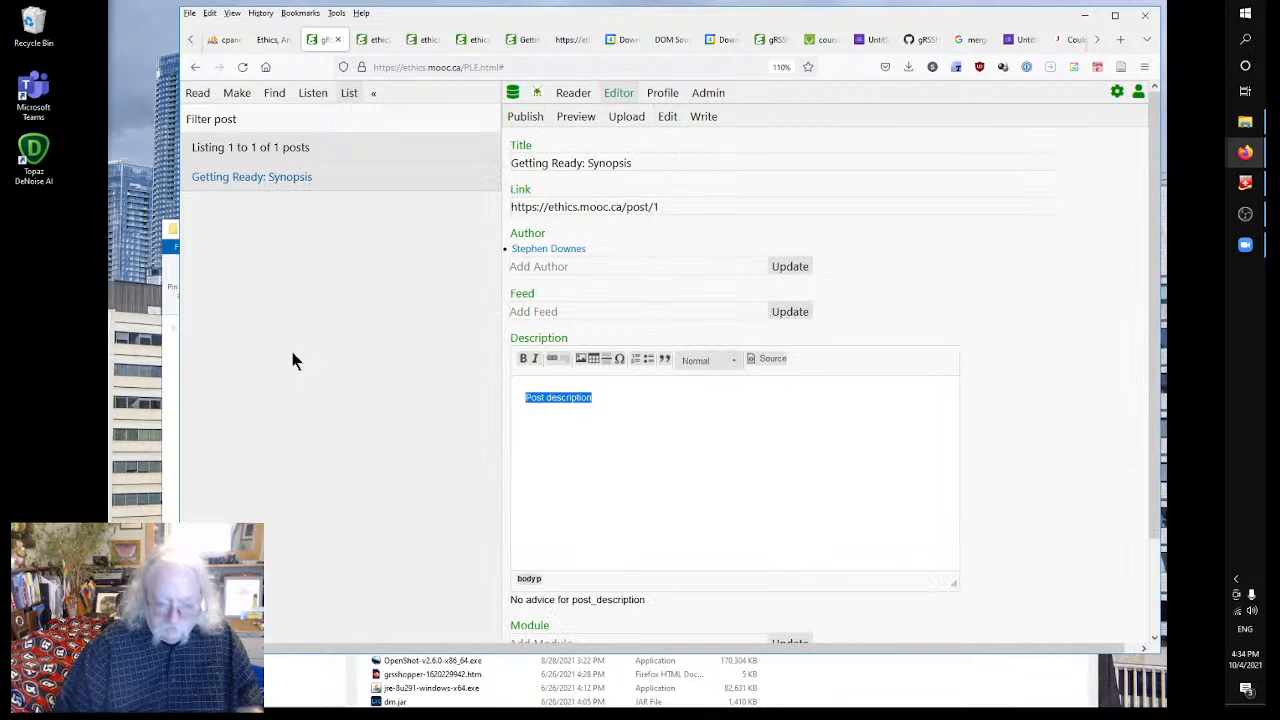
{"action": "key", "text": "ctrl+v"}
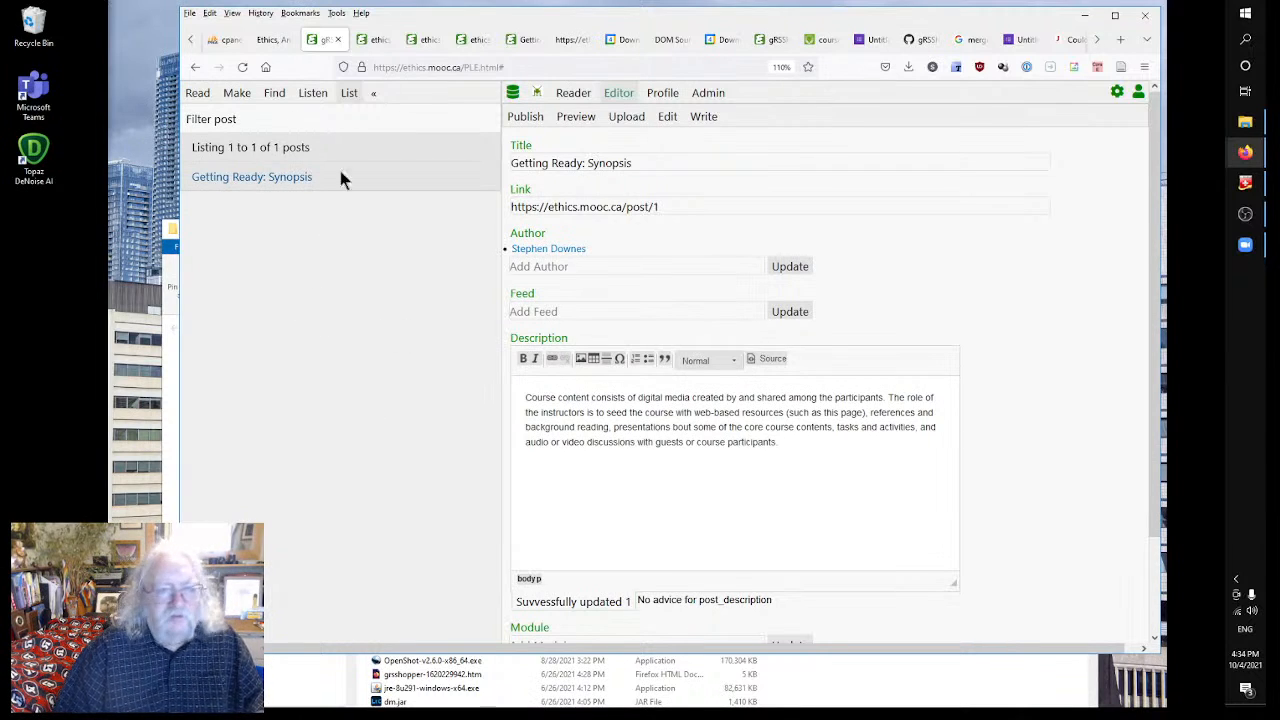
- List the site's pages and open the Course Newsletter page for editing
{"action": "left_click", "coordinate": [230, 96]}
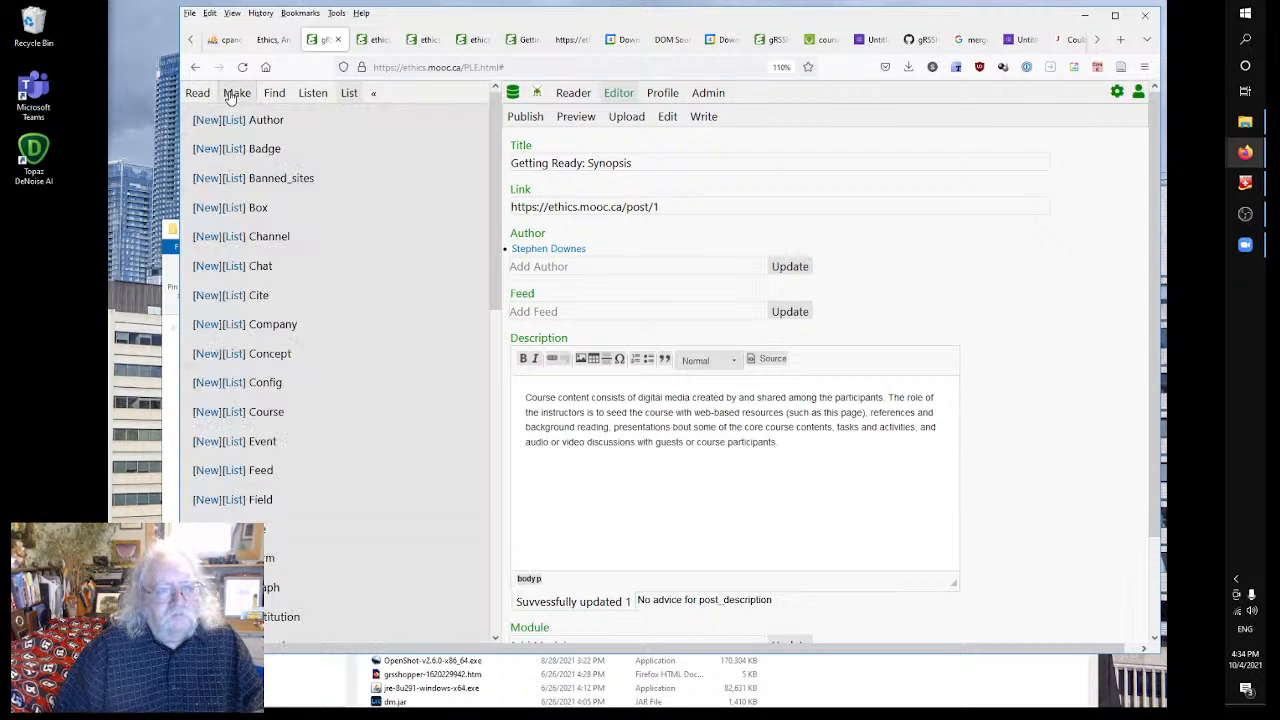
{"action": "scroll", "coordinate": [297, 382], "scroll_direction": "down", "scroll_amount": 5}
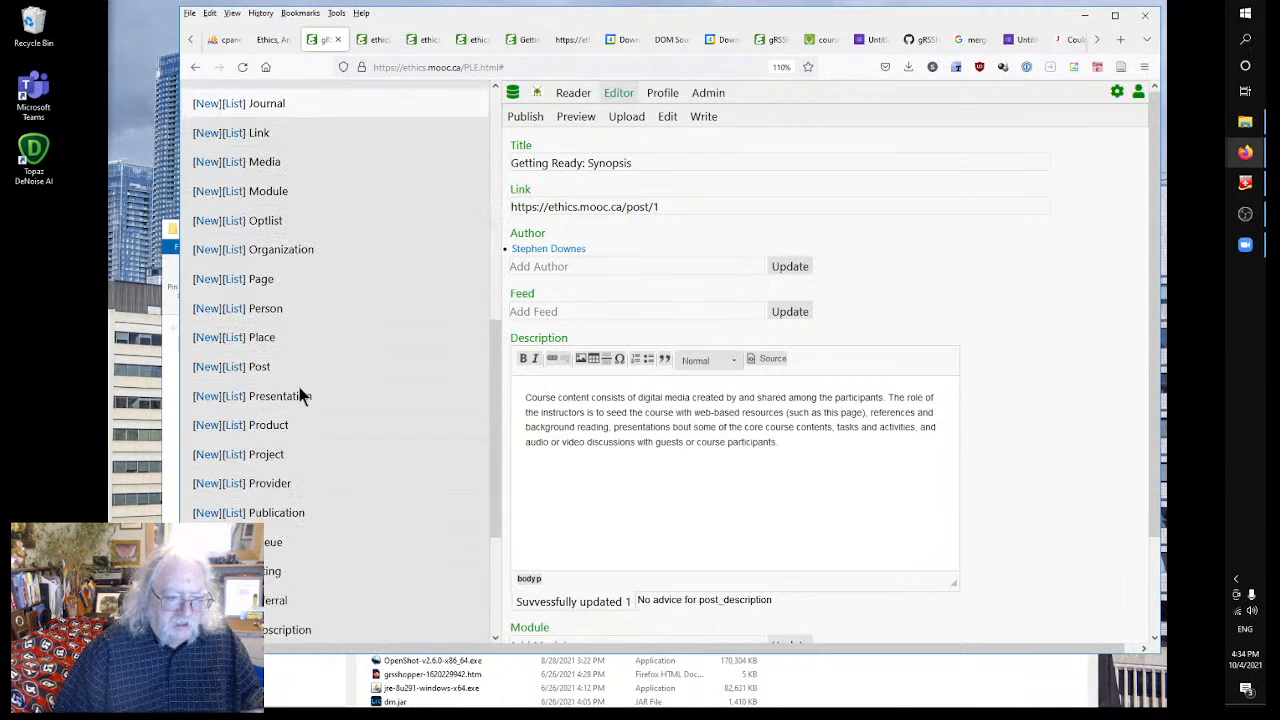
{"action": "left_click", "coordinate": [229, 280]}
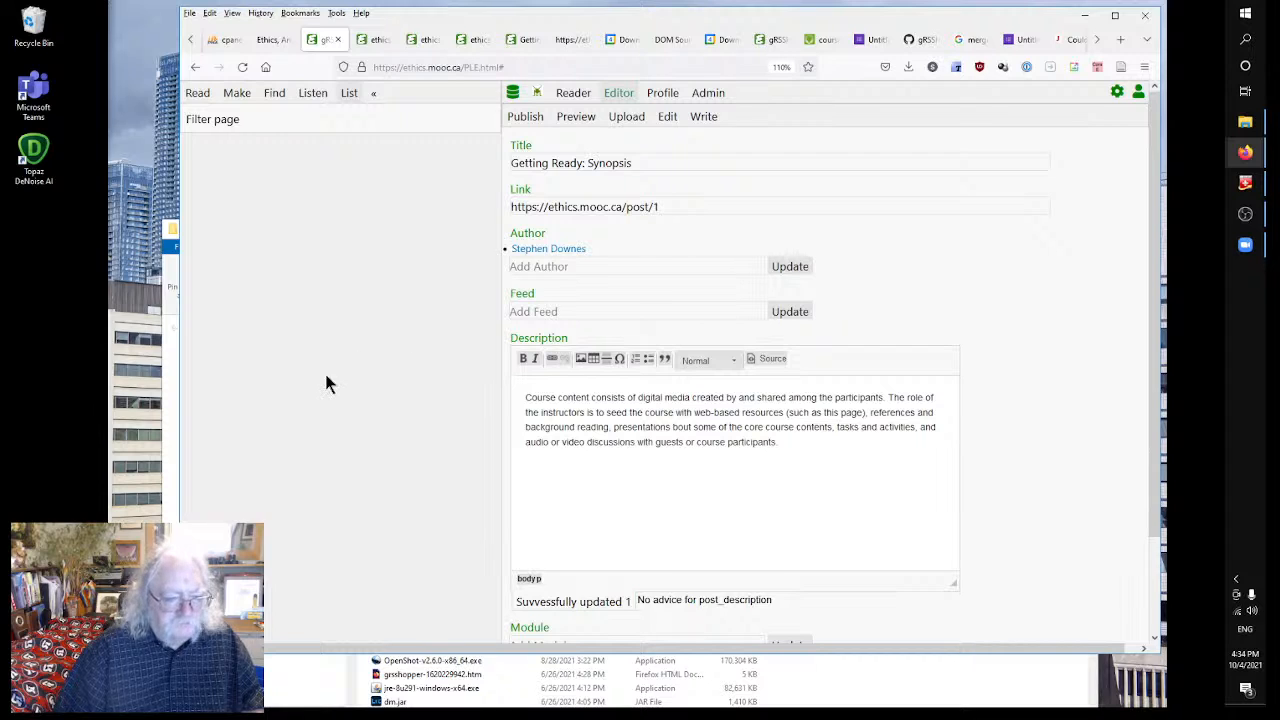
{"action": "scroll", "coordinate": [353, 384], "scroll_direction": "down", "scroll_amount": 10}
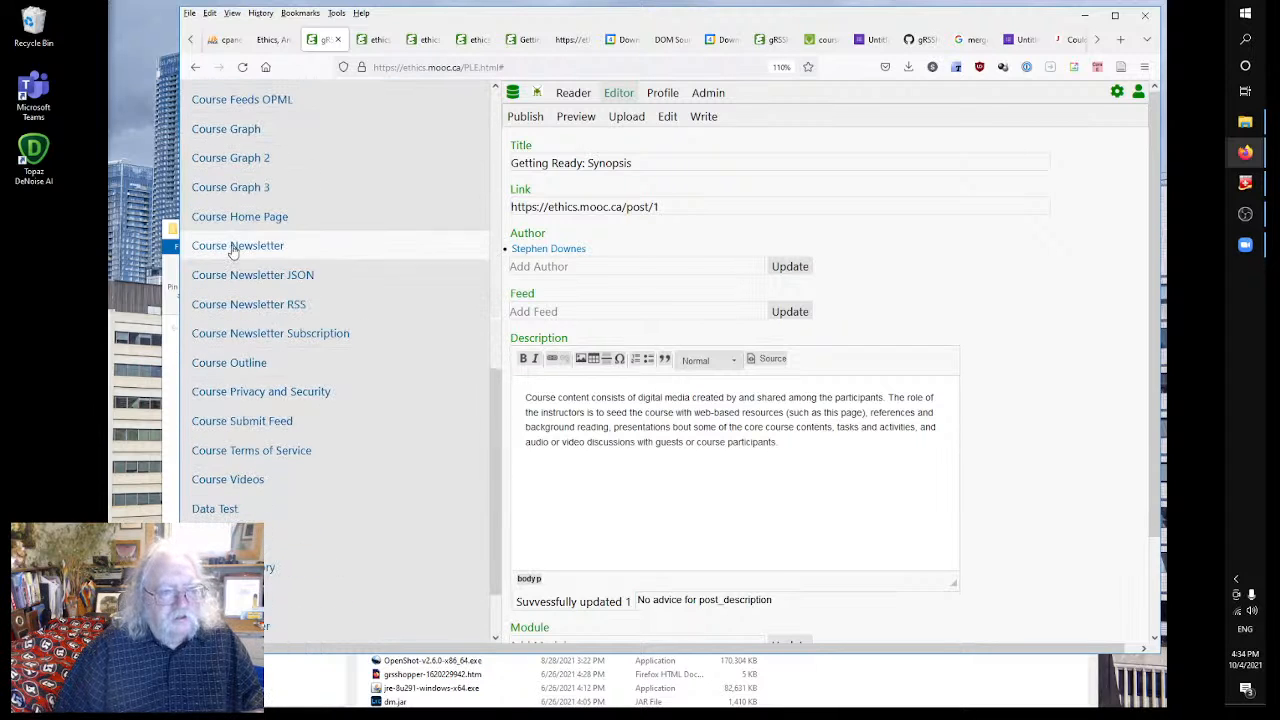
{"action": "left_click", "coordinate": [237, 246]}
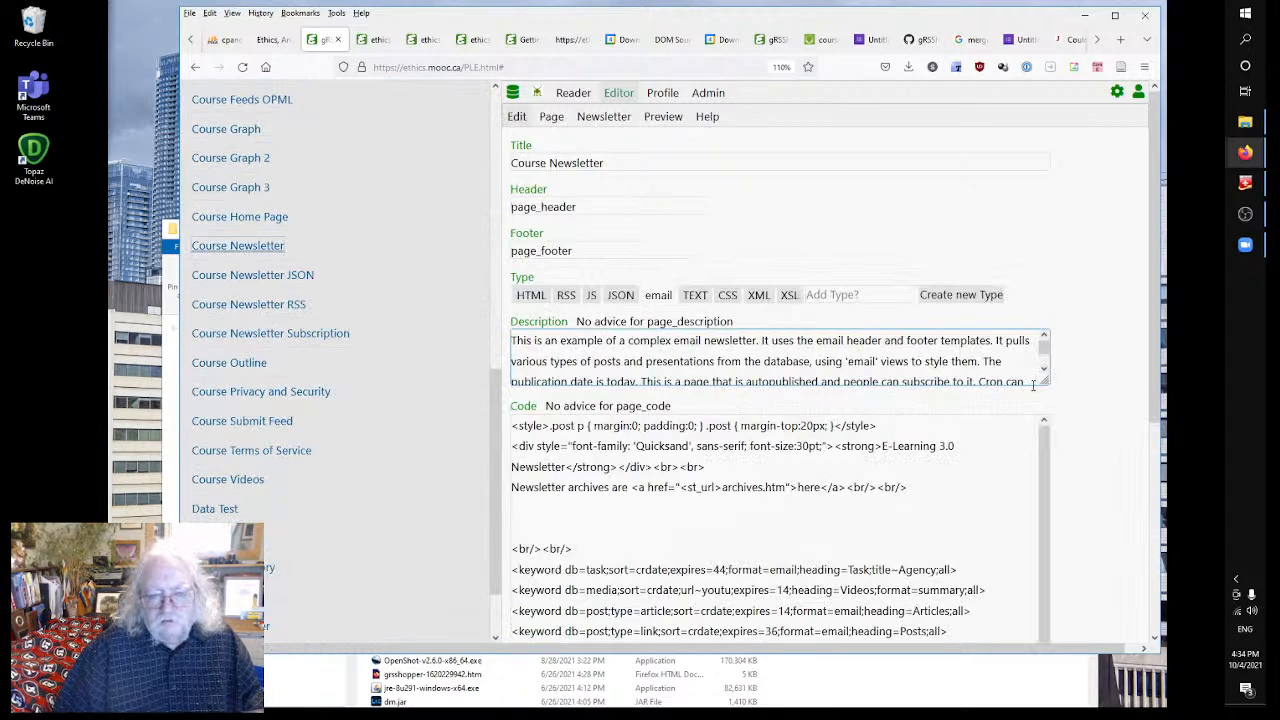
- Review the Course Newsletter's code, examining the keyword lines that pull in videos, articles, links and resources
{"action": "scroll", "coordinate": [683, 534], "scroll_direction": "down", "scroll_amount": 1}
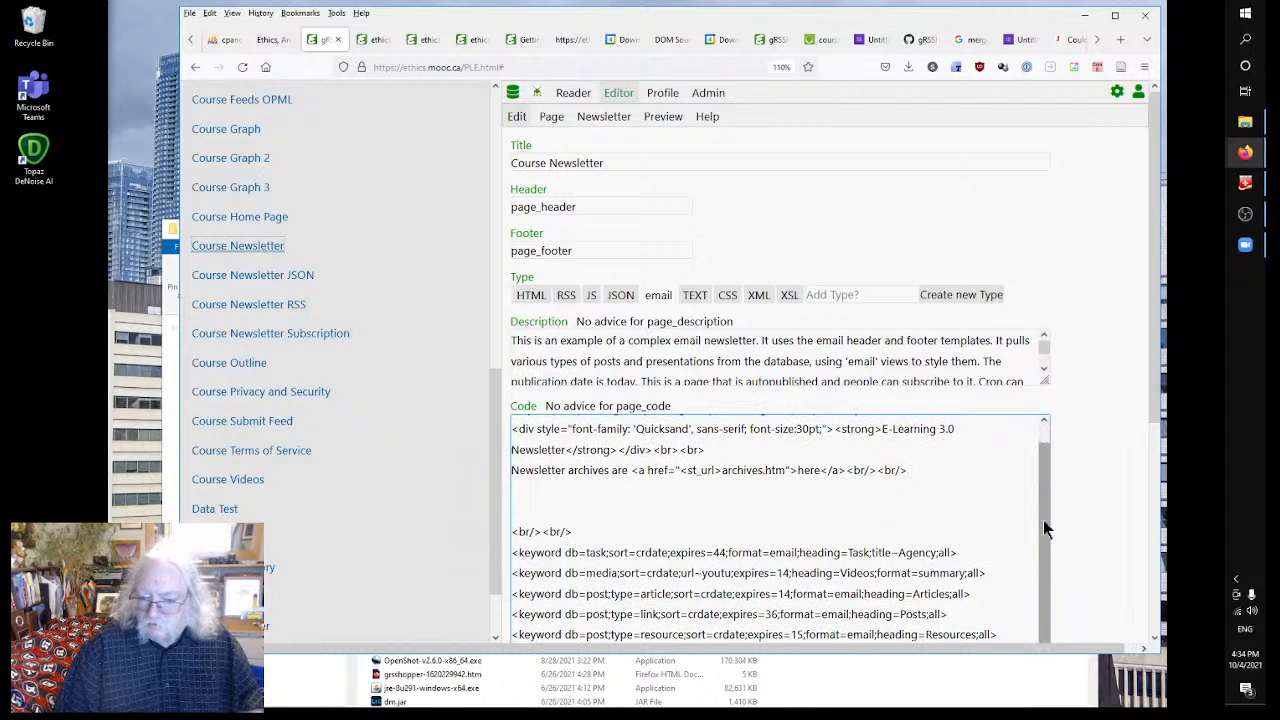
{"action": "scroll", "coordinate": [1046, 526], "scroll_direction": "down", "scroll_amount": 4}
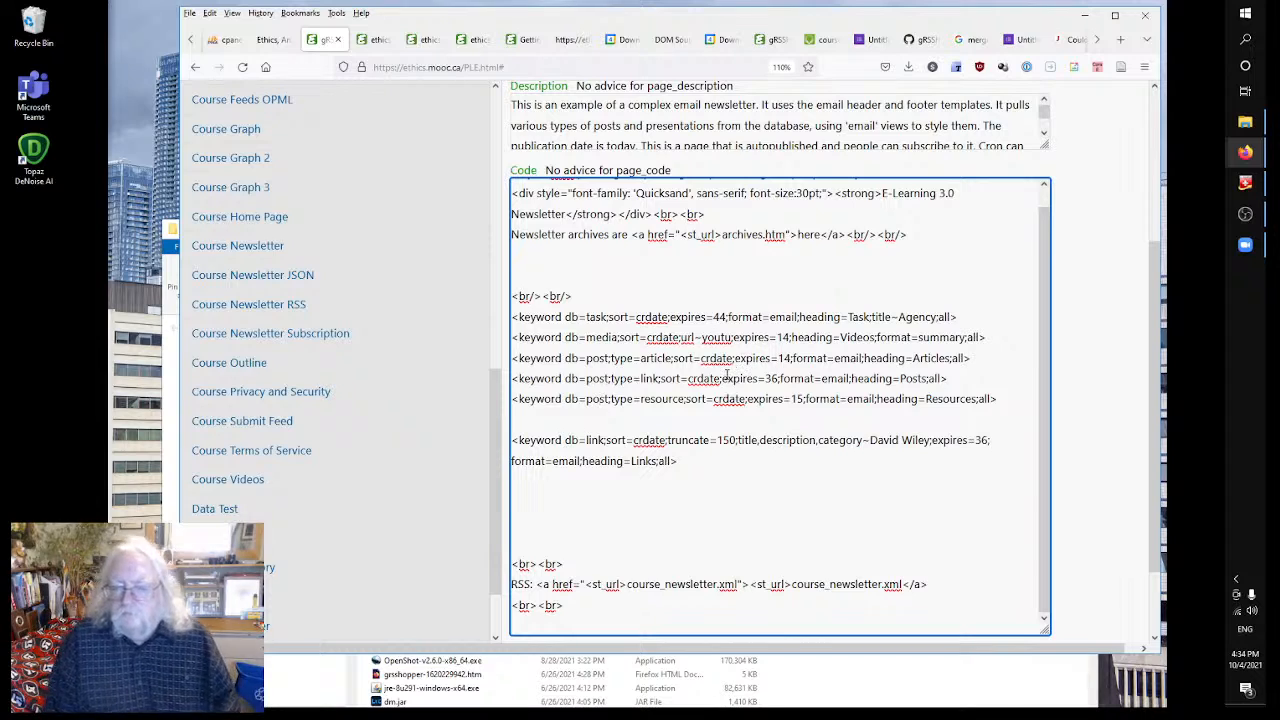
{"action": "left_click", "coordinate": [722, 378]}
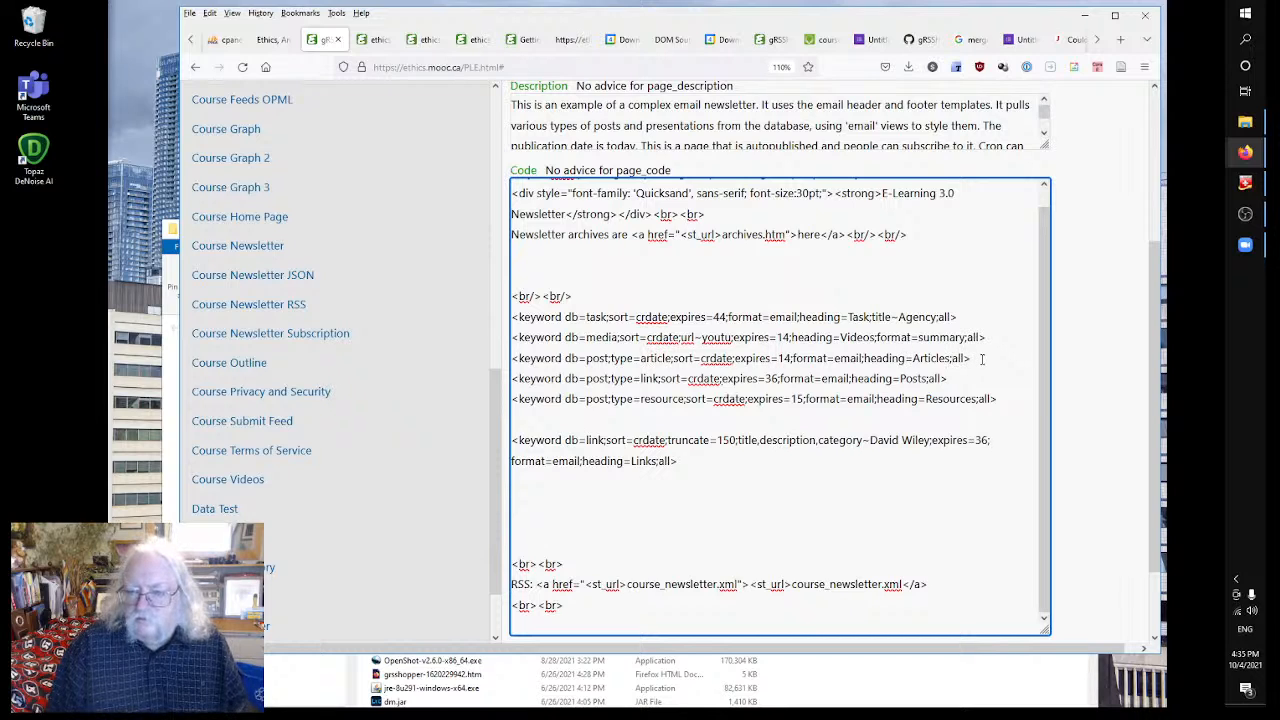
{"action": "left_click", "coordinate": [1095, 388]}
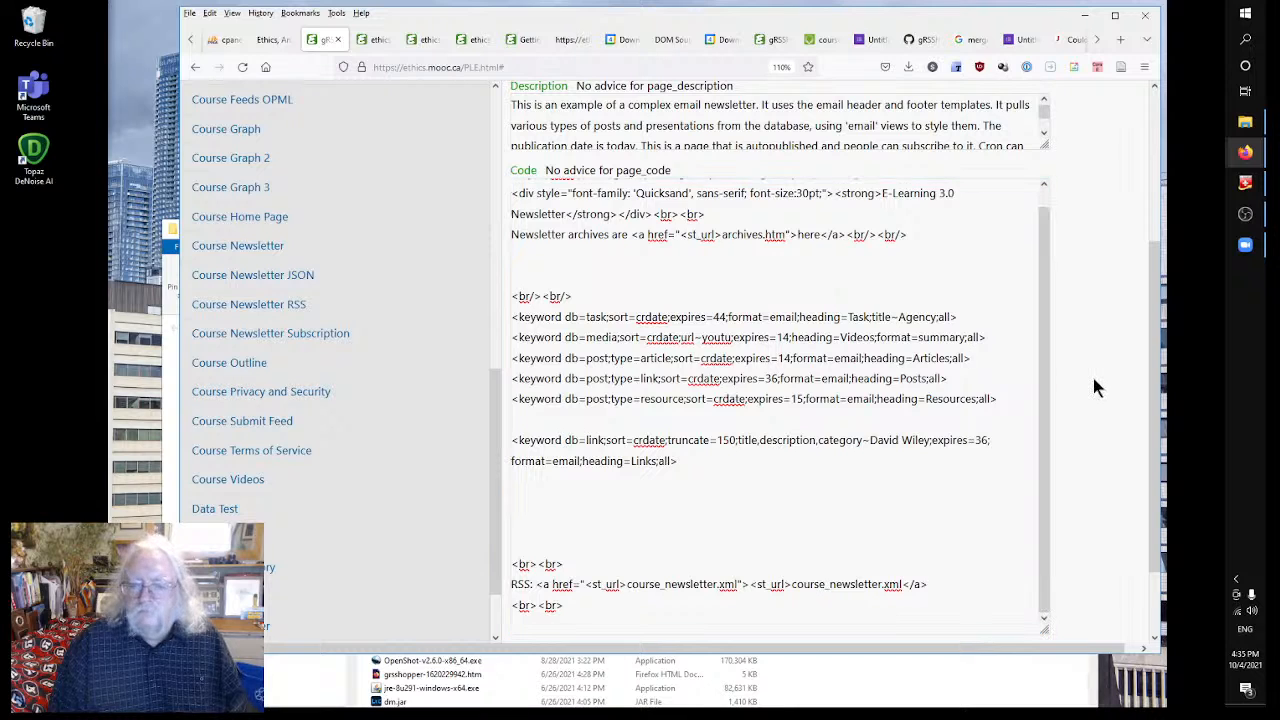
{"action": "scroll", "coordinate": [1095, 388], "scroll_direction": "up", "scroll_amount": 4}
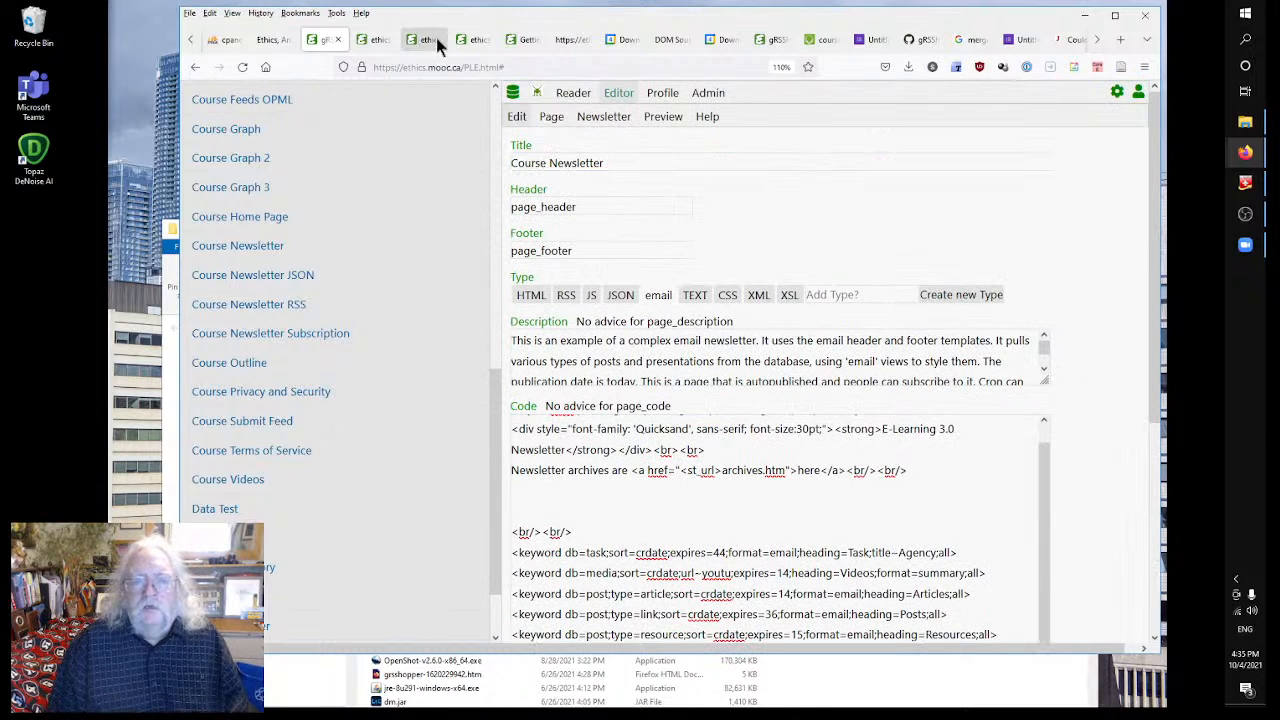
- Publish the Course Newsletter page, and reload the published course_newsletter.htm in its browser tab
{"action": "left_click", "coordinate": [551, 116]}
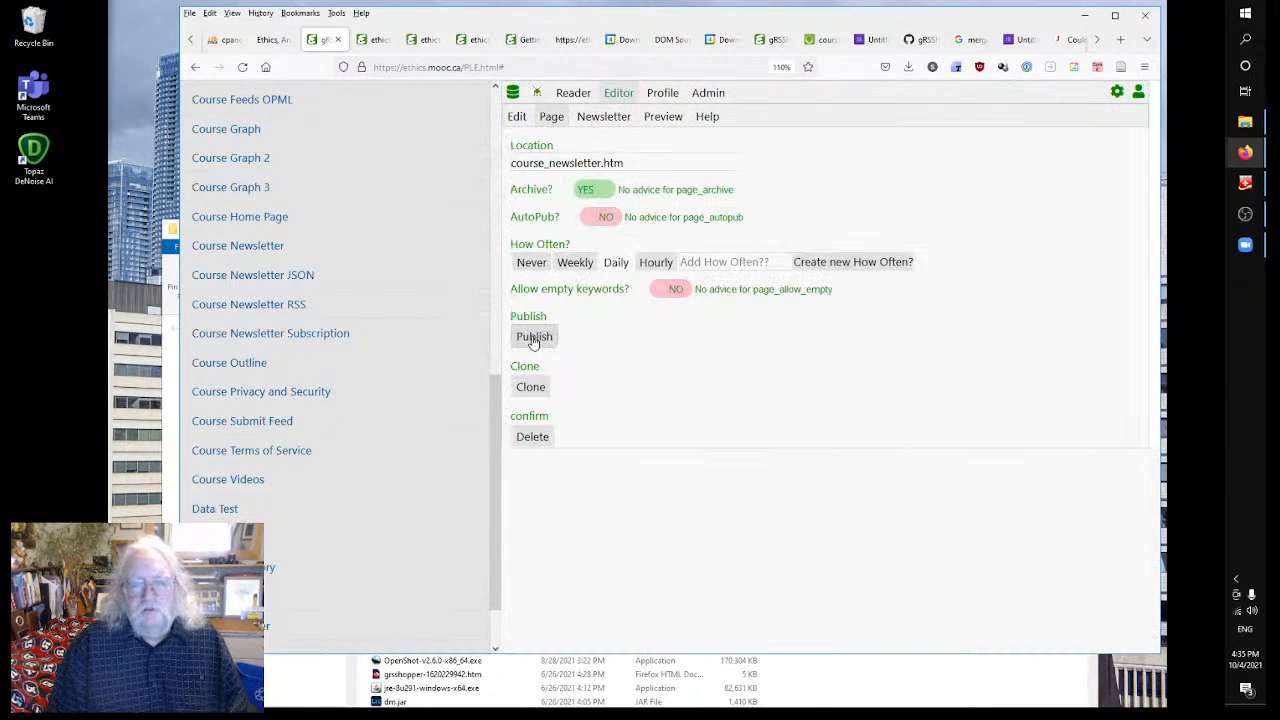
{"action": "left_click", "coordinate": [368, 40]}
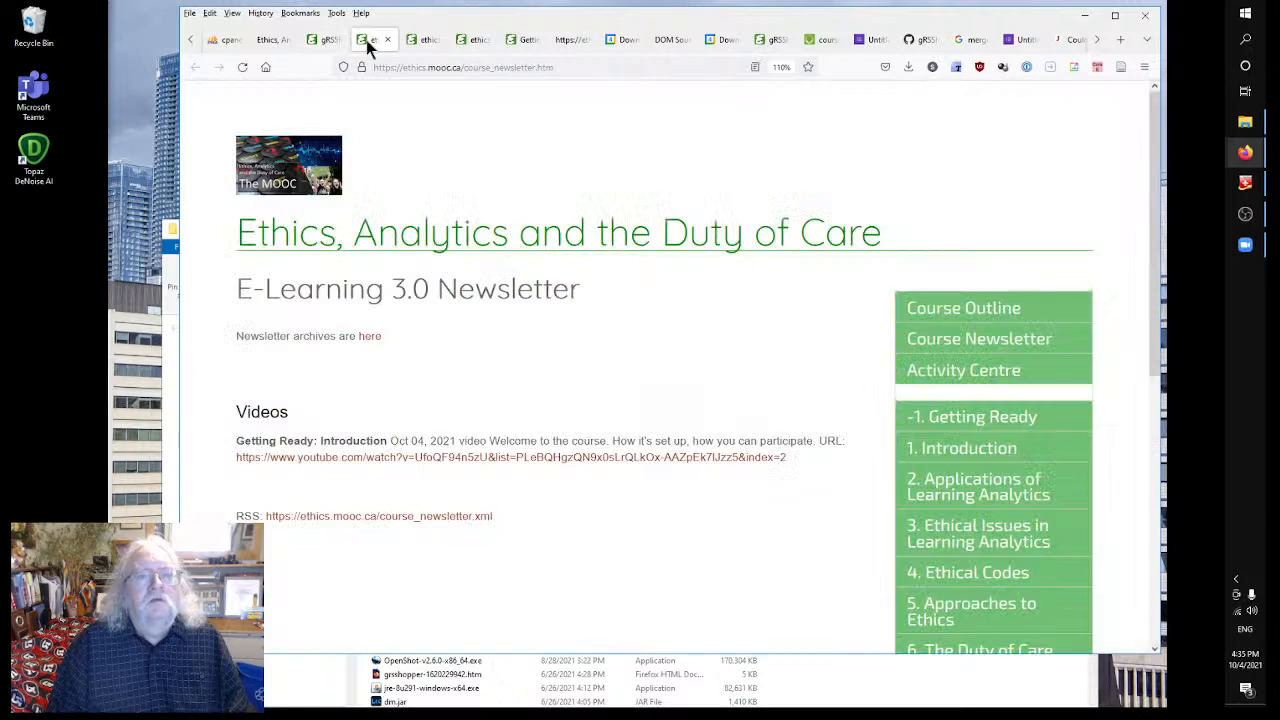
{"action": "right_click", "coordinate": [474, 134]}
{"action": "left_click", "coordinate": [580, 135]}
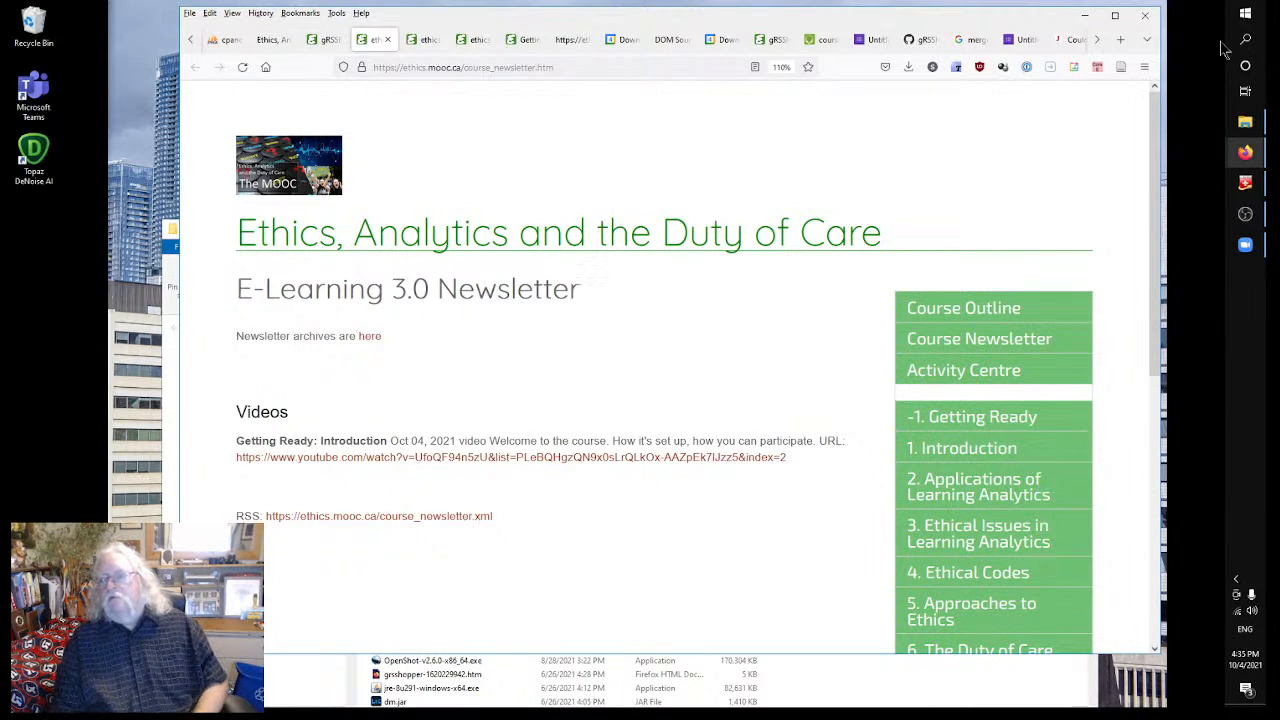
- Switch to WinSCP, log in to the saved Presentations workspace and go up to the remote ethics.mooc.ca folder
{"action": "left_click", "coordinate": [1245, 13]}
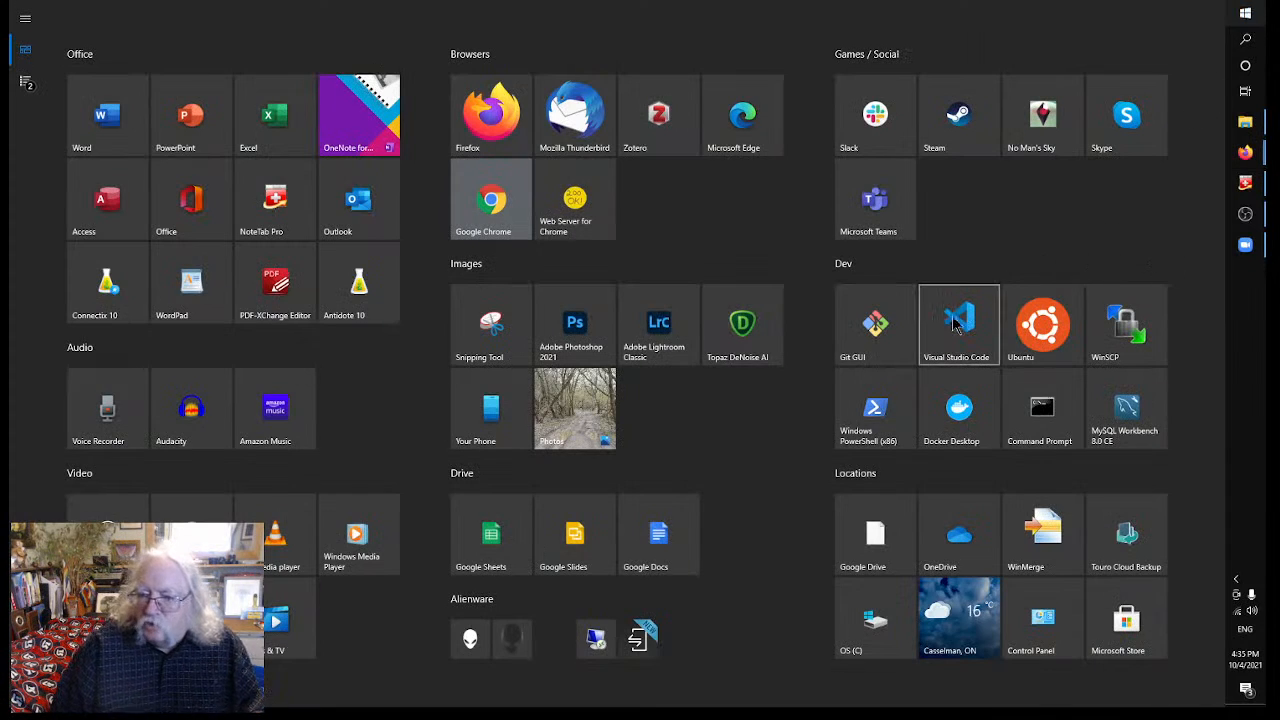
{"action": "key", "text": "Escape"}
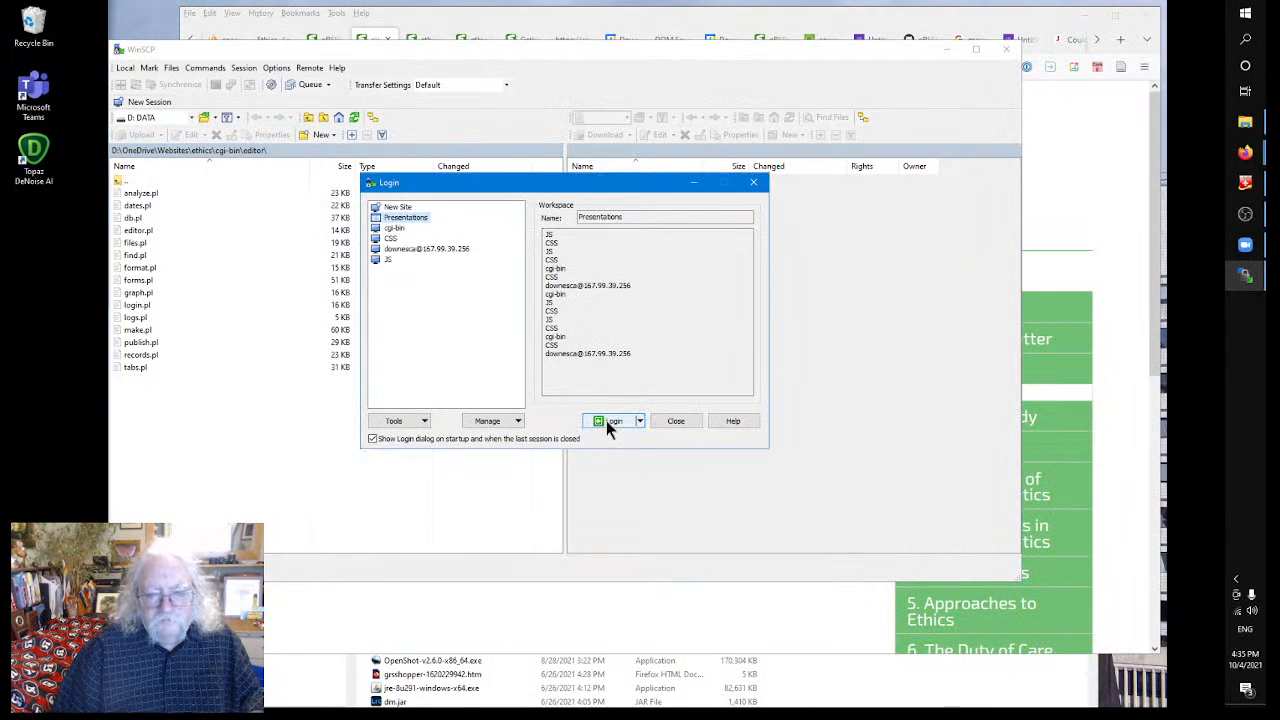
{"action": "left_click", "coordinate": [610, 421]}
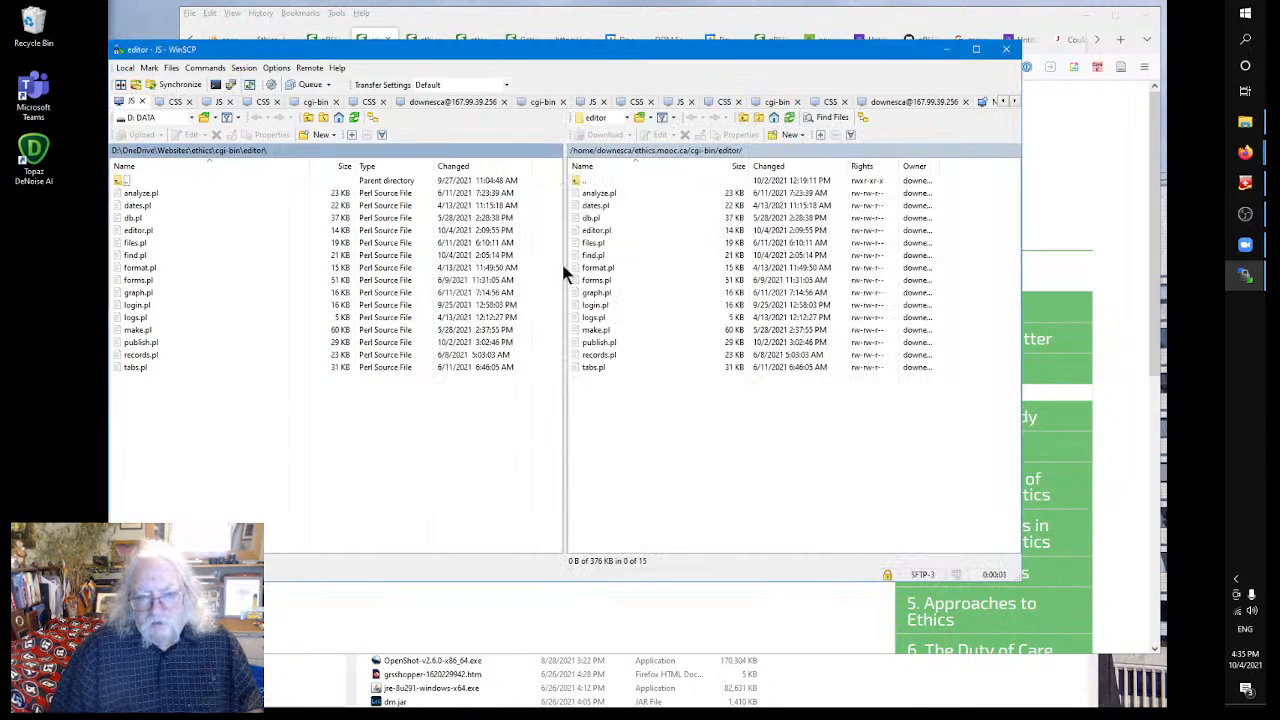
{"action": "double_click", "coordinate": [591, 181]}
{"action": "double_click", "coordinate": [591, 181]}
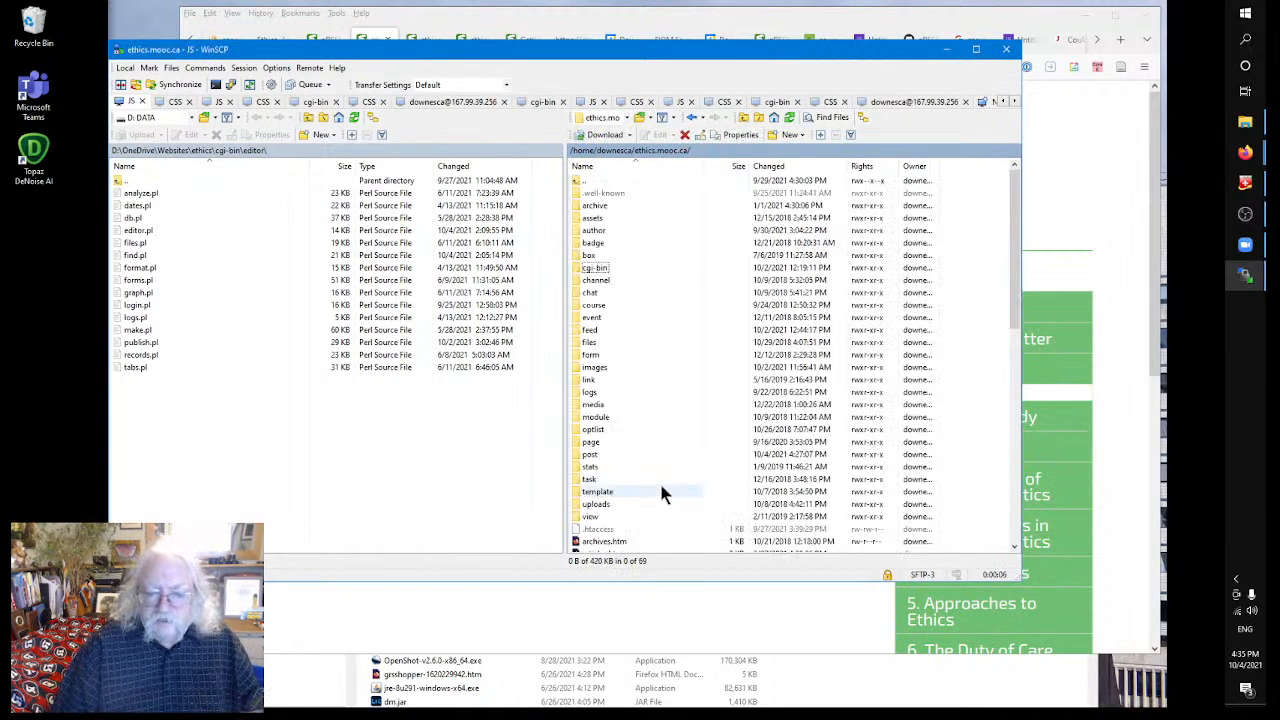
- Delete course_newsletter.htm from the remote ethics.mooc.ca folder
{"action": "scroll", "coordinate": [661, 492], "scroll_direction": "down", "scroll_amount": 6}
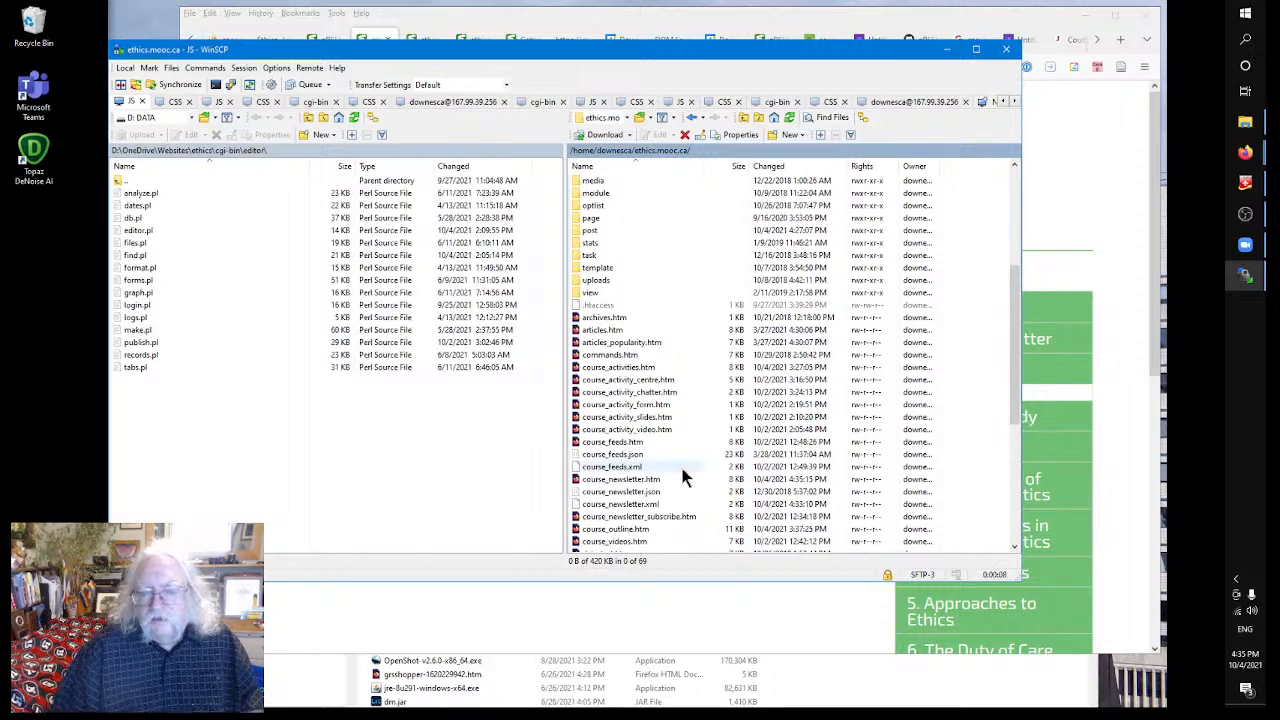
{"action": "scroll", "coordinate": [680, 463], "scroll_direction": "down", "scroll_amount": 3}
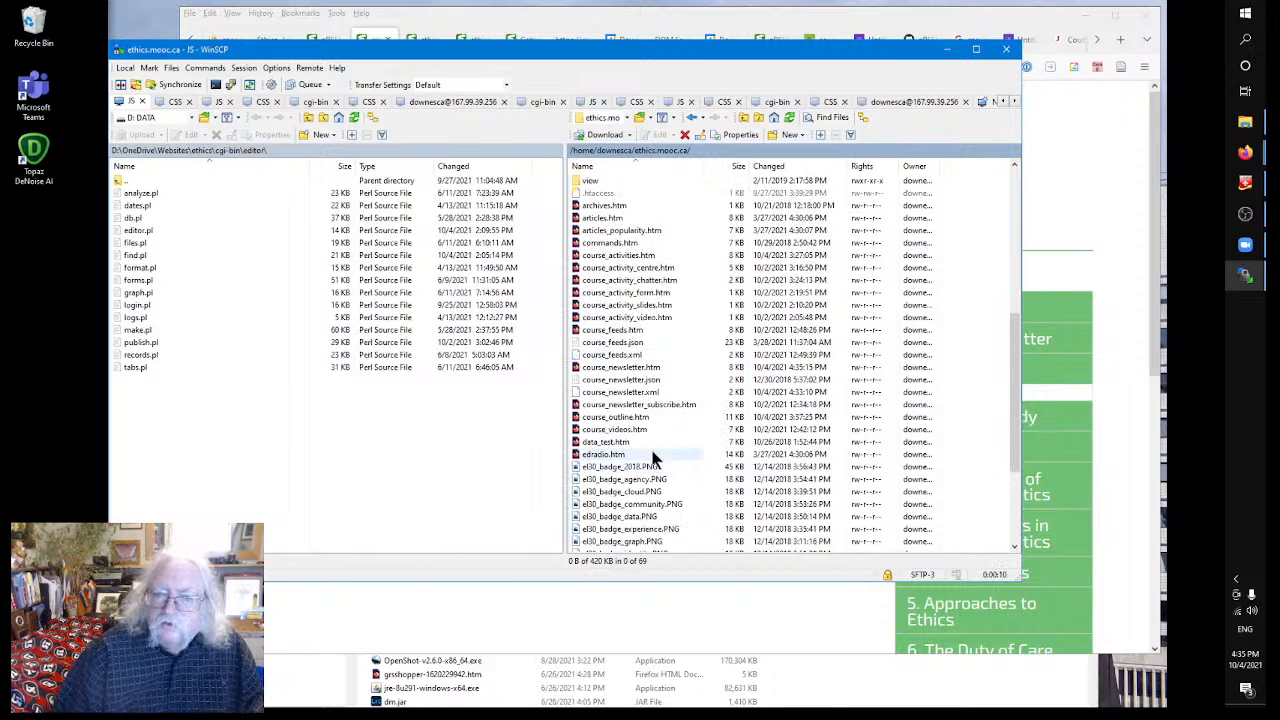
{"action": "scroll", "coordinate": [621, 425], "scroll_direction": "up", "scroll_amount": 4}
{"action": "scroll", "coordinate": [621, 425], "scroll_direction": "up", "scroll_amount": 2}
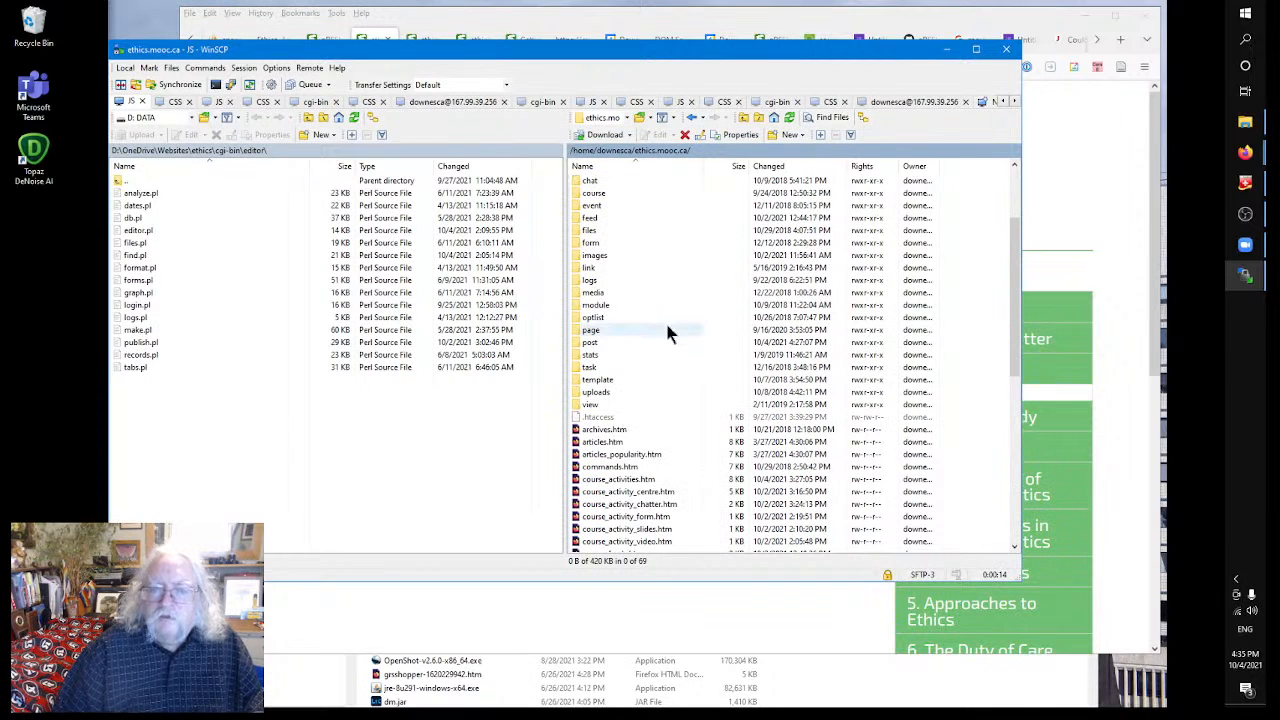
{"action": "left_click", "coordinate": [467, 459]}
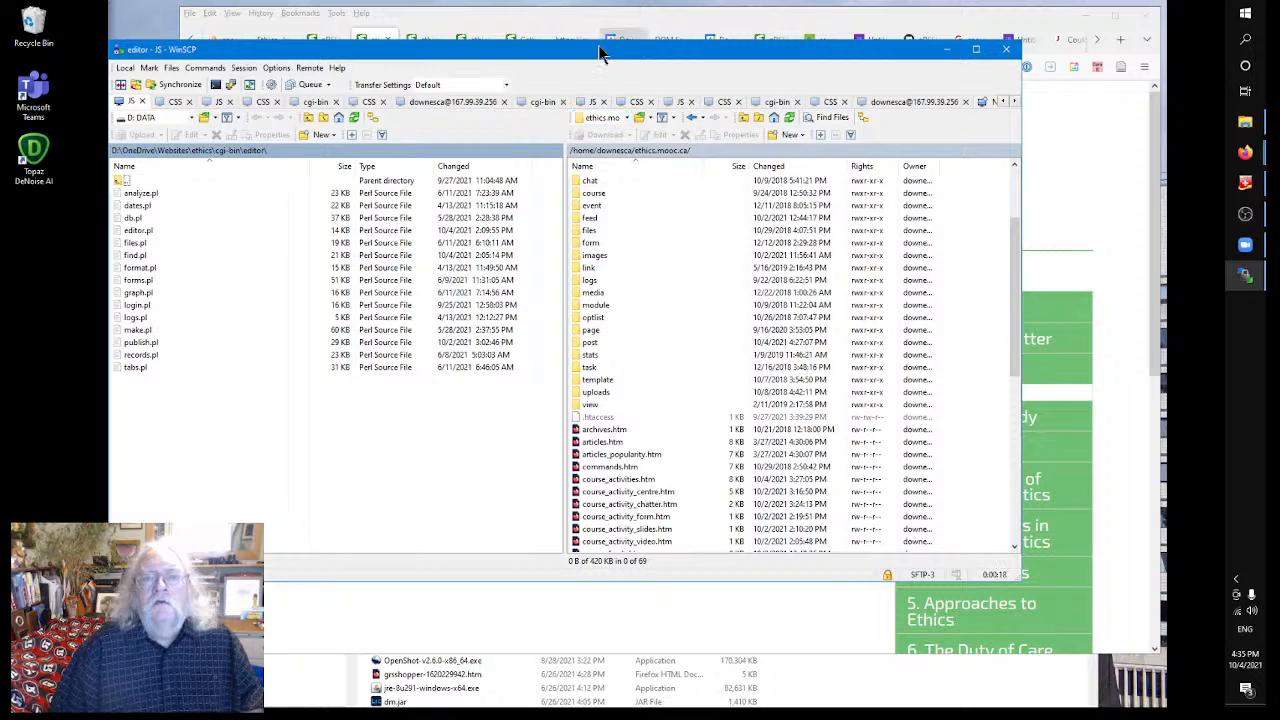
{"action": "scroll", "coordinate": [650, 435], "scroll_direction": "down", "scroll_amount": 5}
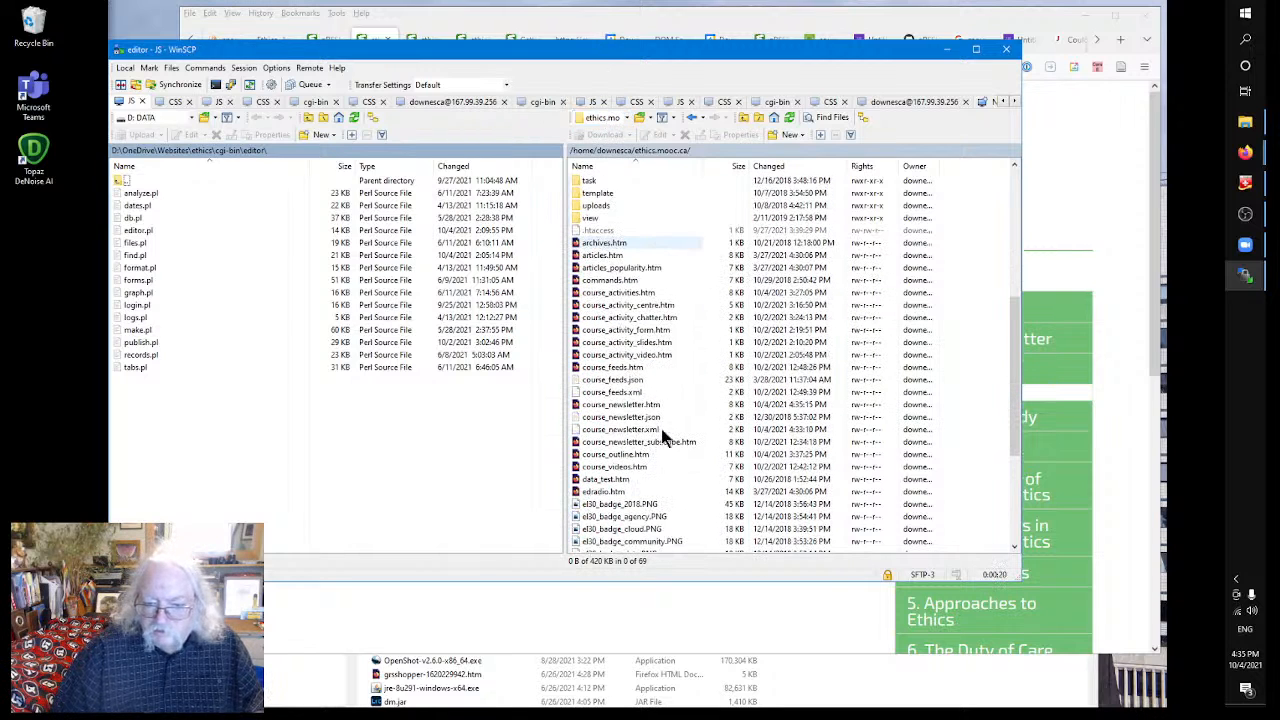
{"action": "left_click", "coordinate": [618, 407]}
{"action": "right_click", "coordinate": [618, 410]}
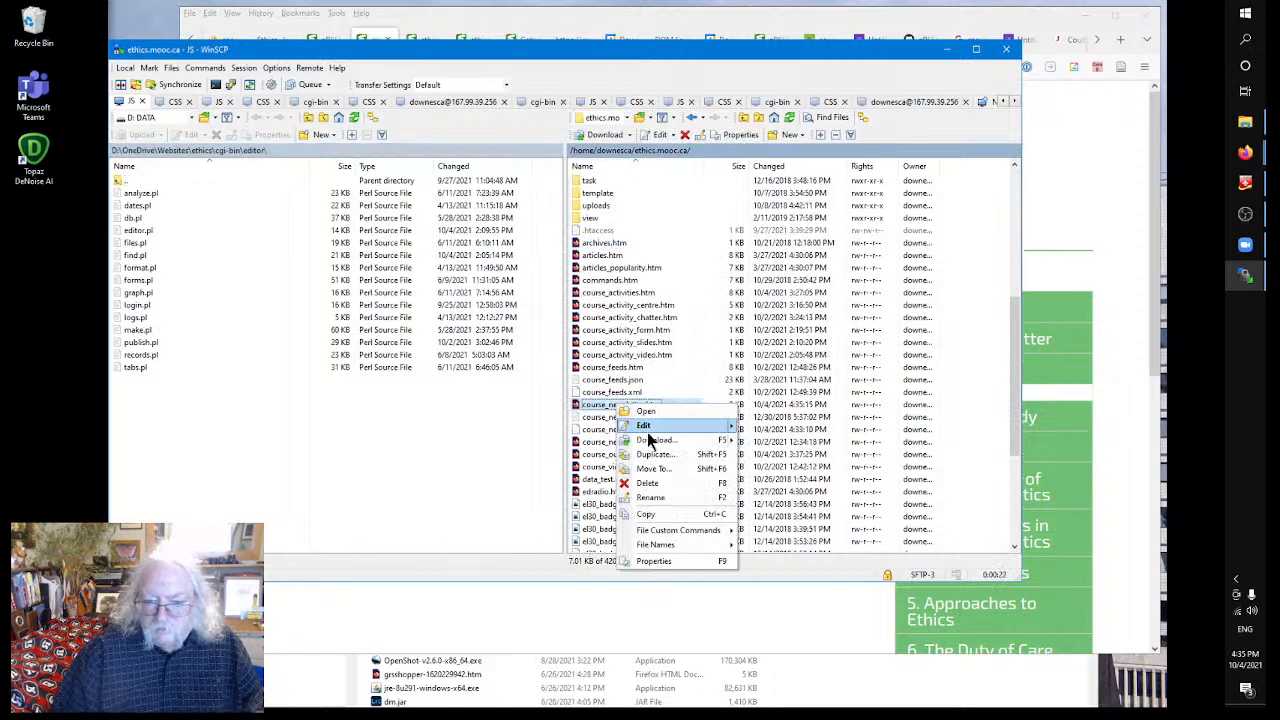
{"action": "left_click", "coordinate": [650, 484]}
{"action": "left_click", "coordinate": [556, 345]}
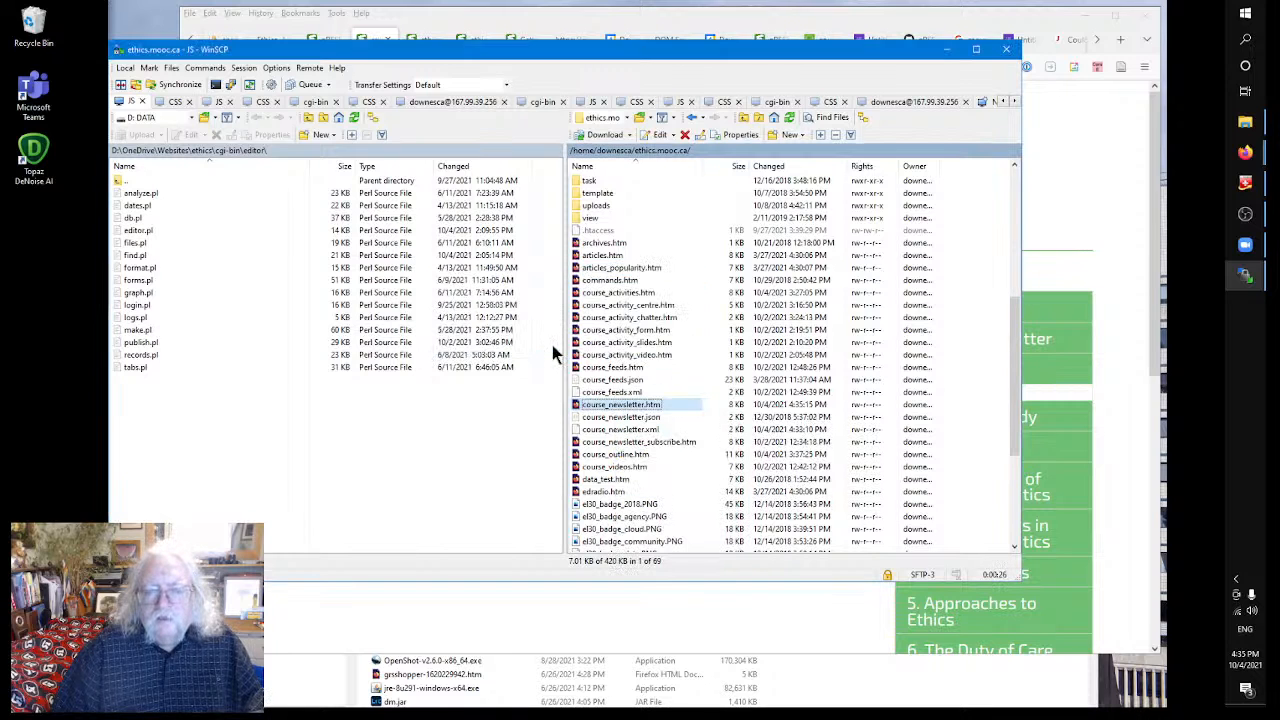
- Switch back to Firefox and reload course_newsletter.htm to check whether the old page is gone
{"action": "left_click", "coordinate": [1131, 463]}
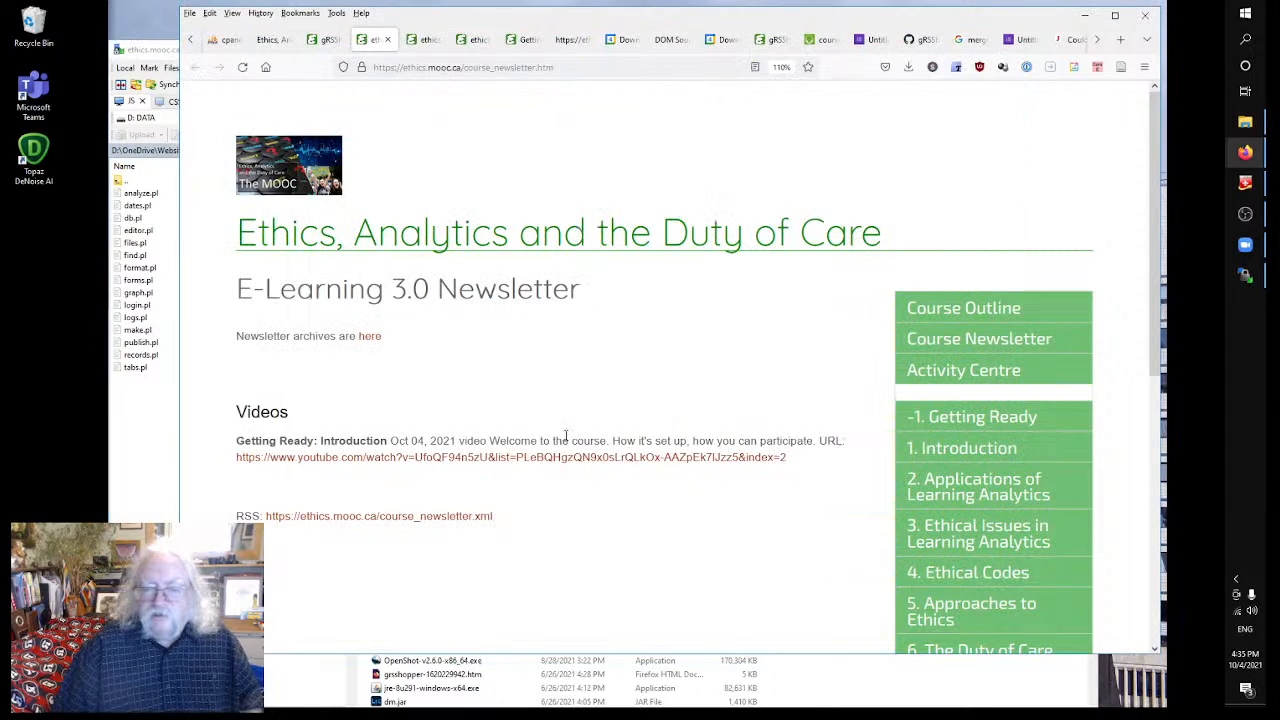
{"action": "right_click", "coordinate": [500, 337]}
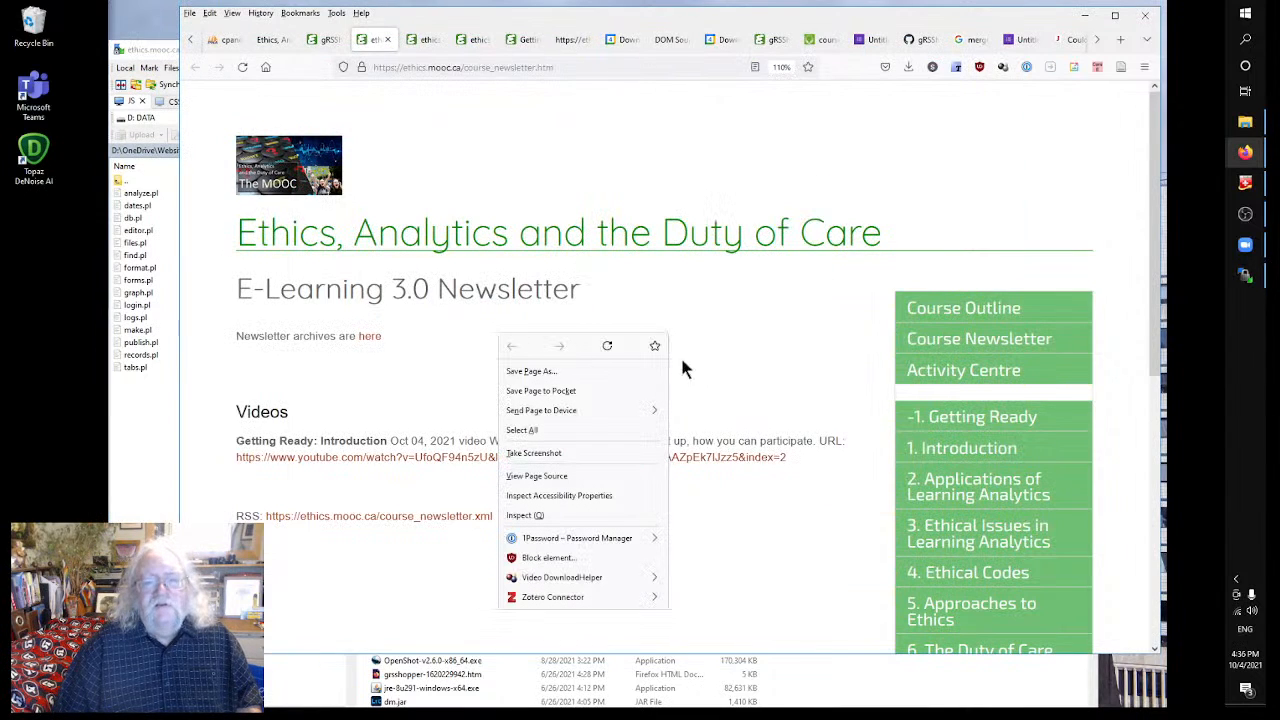
{"action": "left_click", "coordinate": [607, 346]}
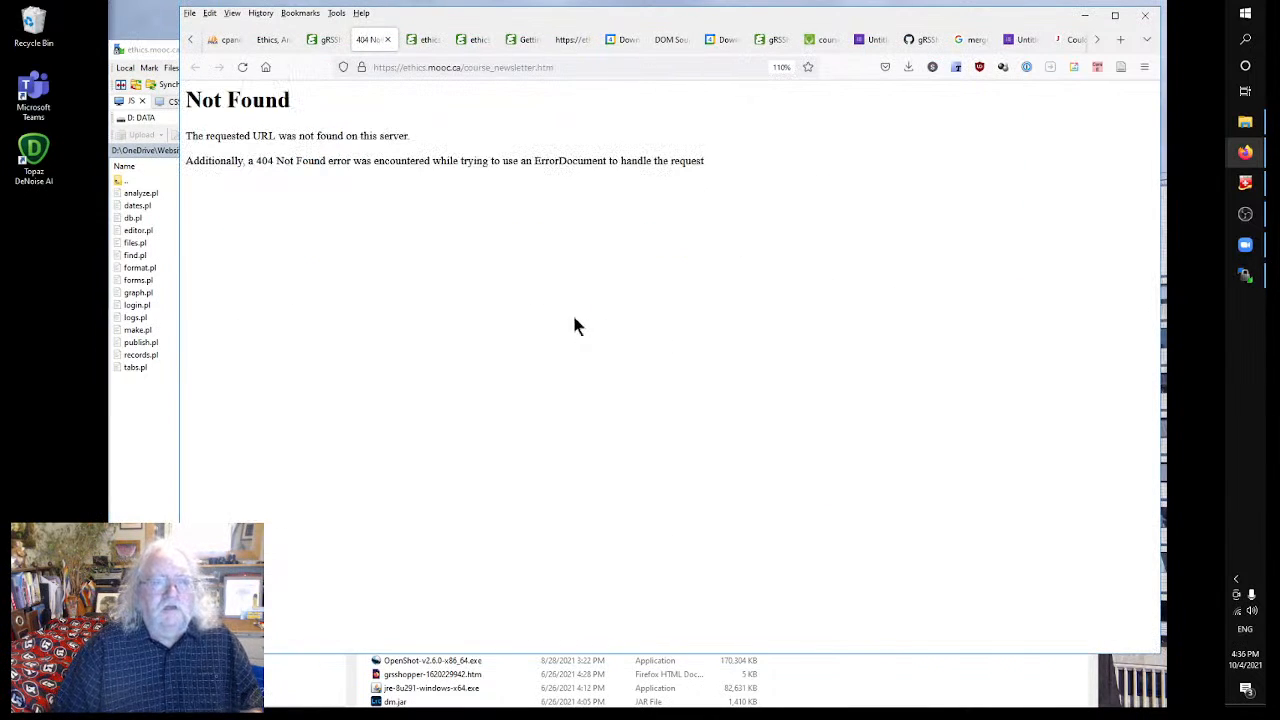
- Publish the Course Newsletter page again from the editor and return to the course_newsletter.htm tab
{"action": "left_click", "coordinate": [318, 40]}
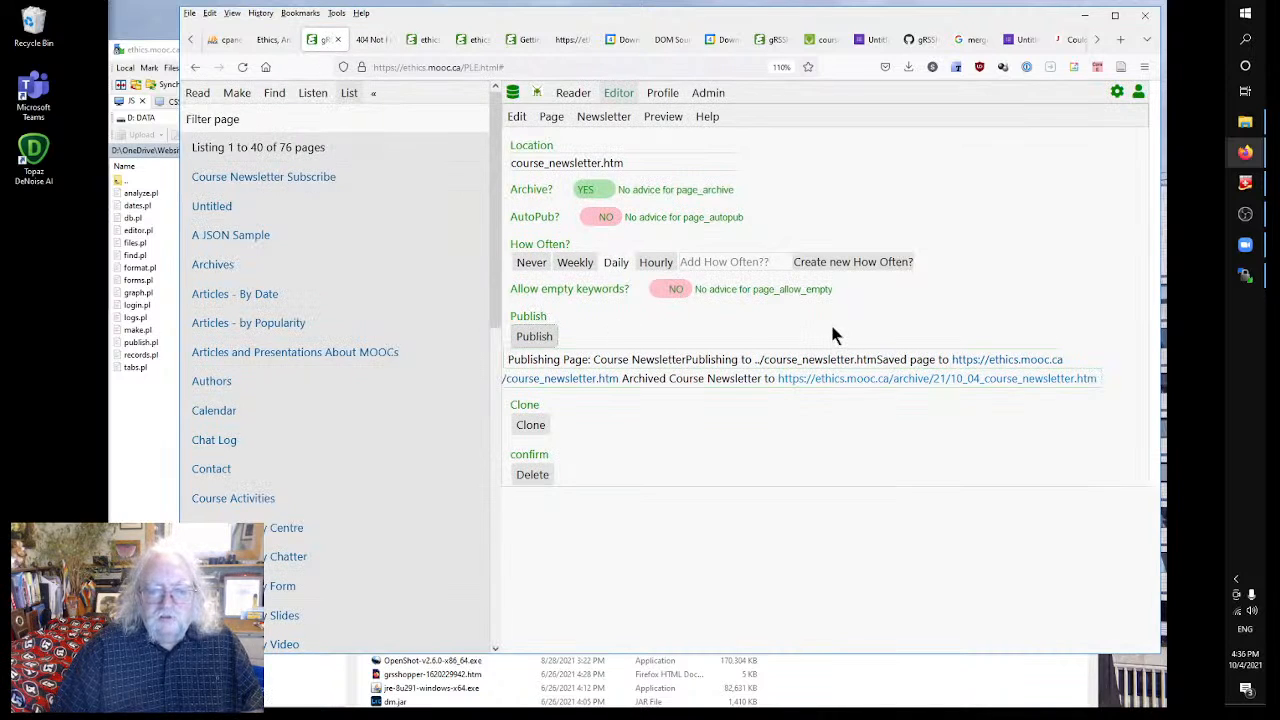
{"action": "left_click", "coordinate": [424, 40]}
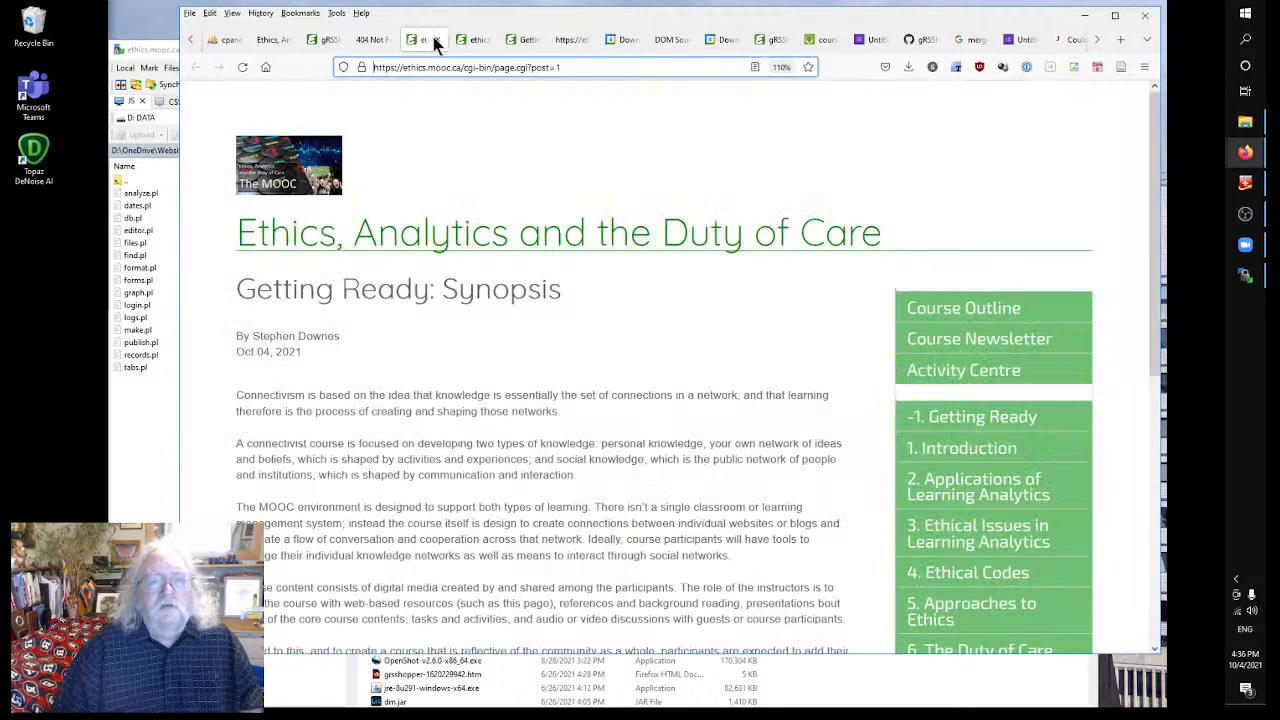
{"action": "left_click", "coordinate": [374, 42]}
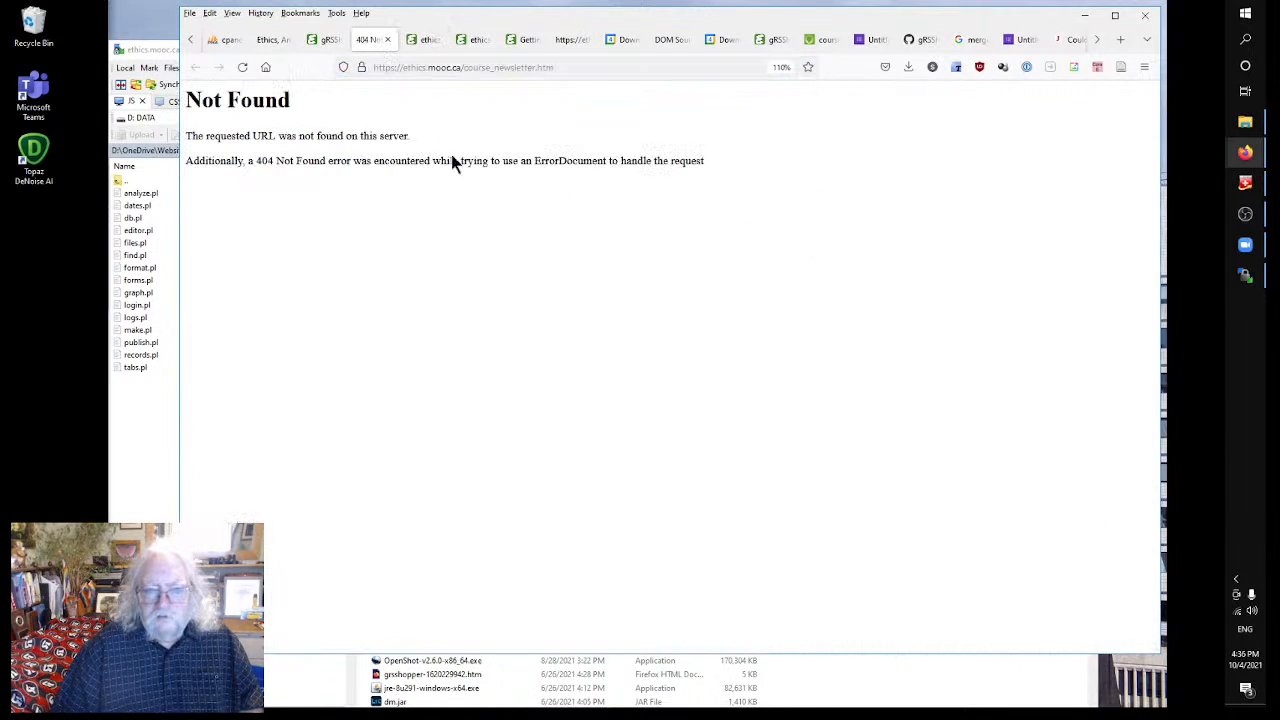
{"action": "left_click", "coordinate": [326, 40]}
{"action": "left_click", "coordinate": [380, 39]}
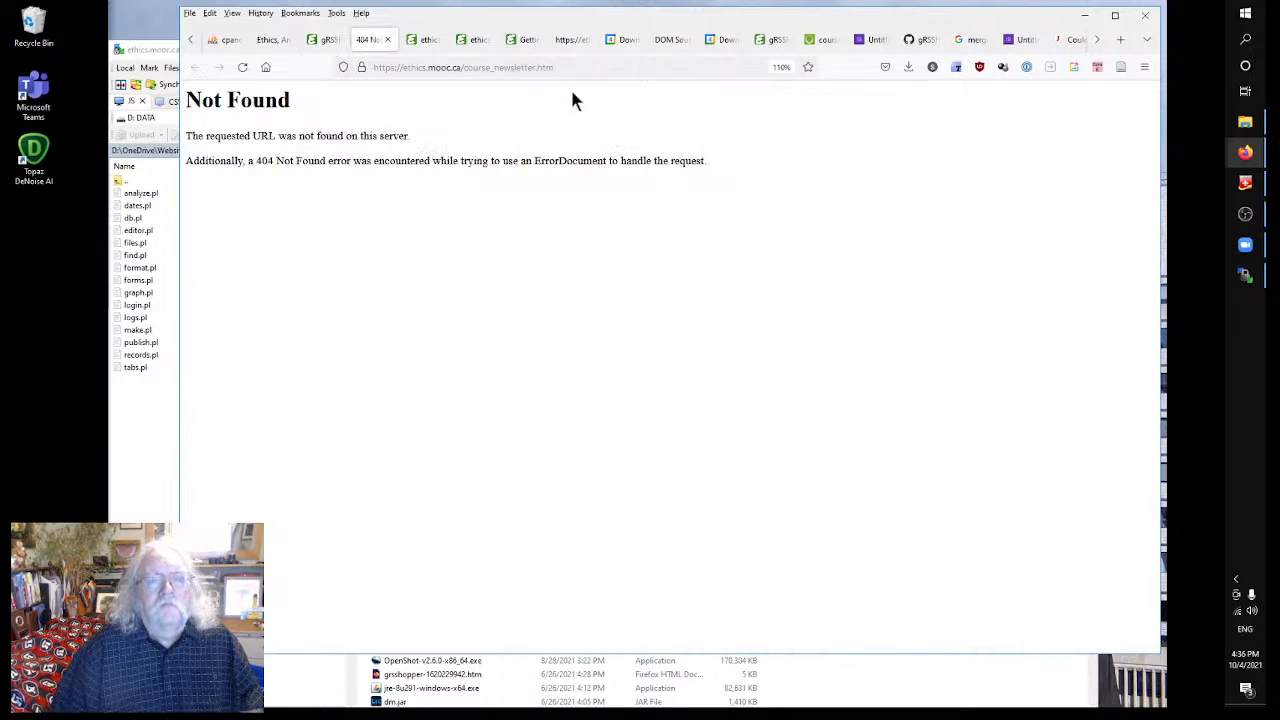
- Load course_newsletter.htm again from its address and examine which videos and articles the regenerated newsletter includes
{"action": "left_click", "coordinate": [588, 64]}
{"action": "left_click", "coordinate": [597, 64]}
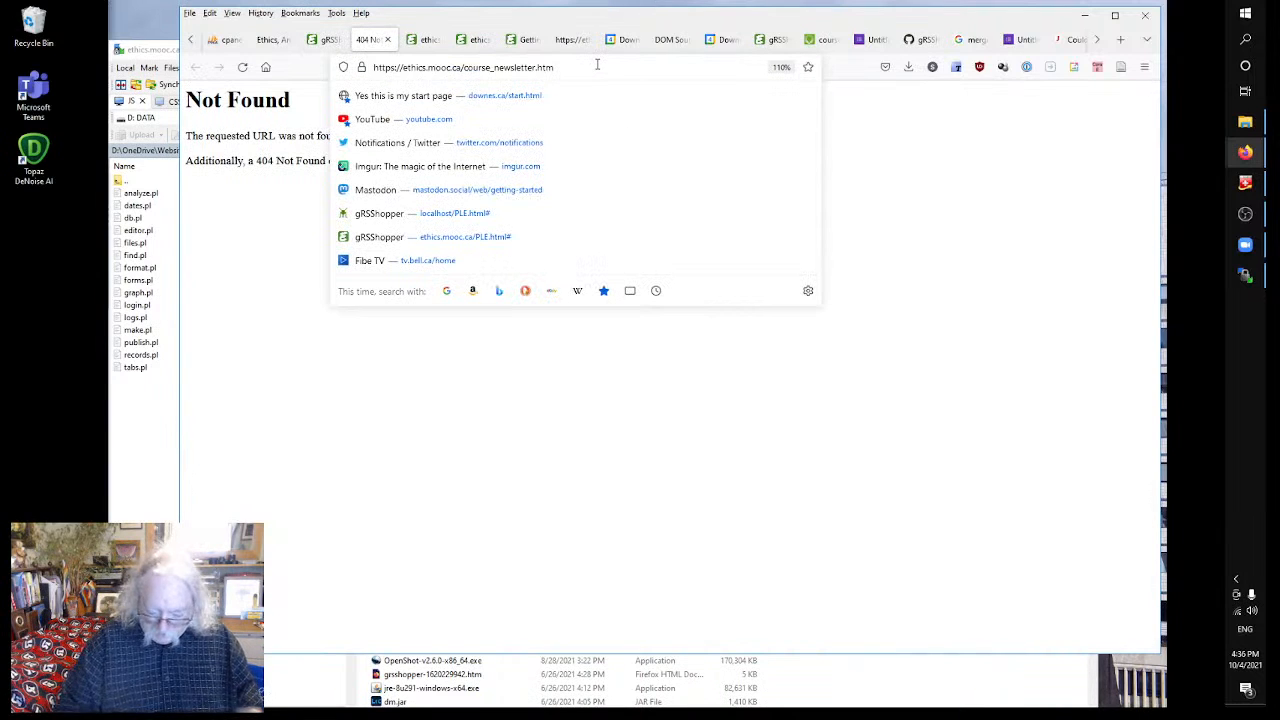
{"action": "key", "text": "Return"}
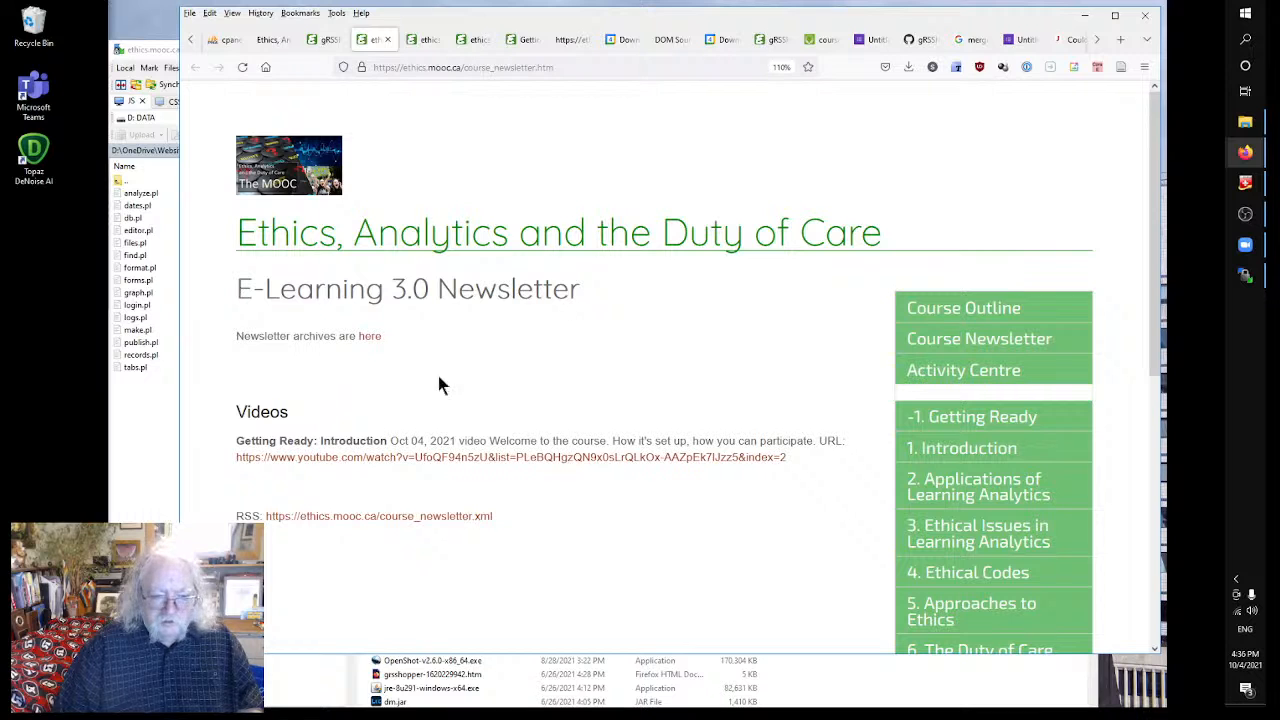
{"action": "scroll", "coordinate": [610, 315], "scroll_direction": "down", "scroll_amount": 4}
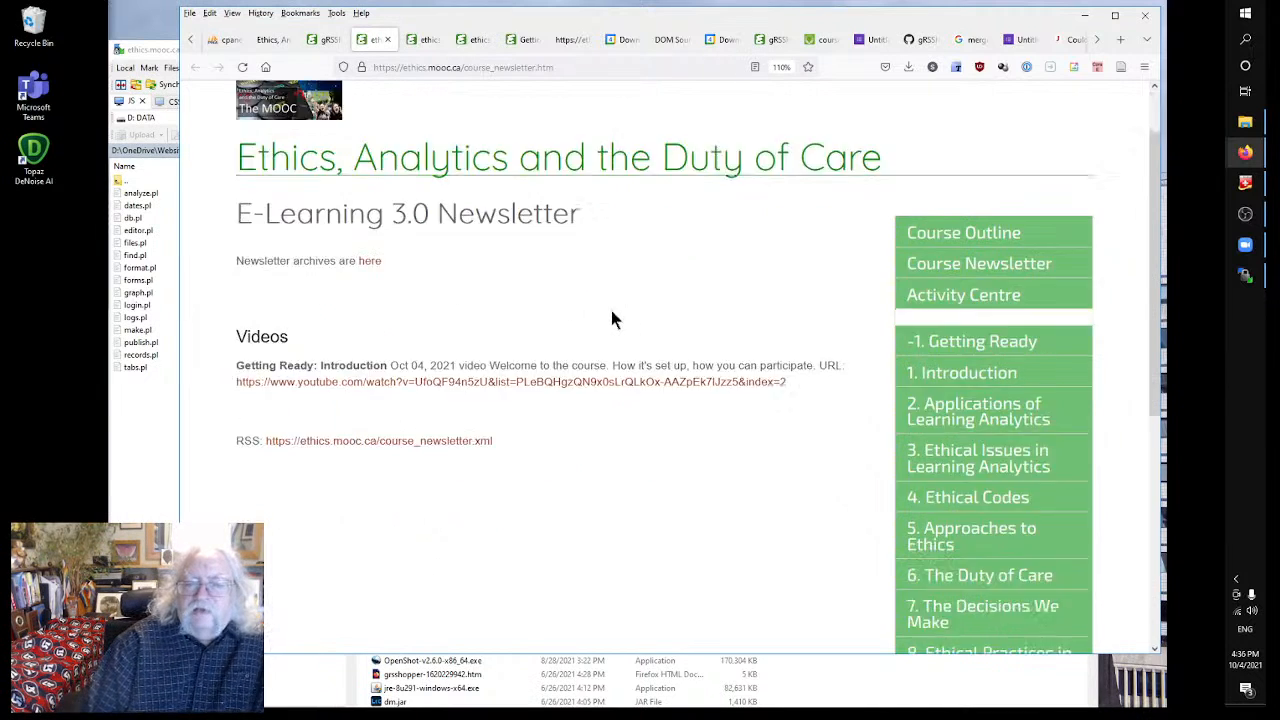
{"action": "scroll", "coordinate": [637, 395], "scroll_direction": "up", "scroll_amount": 4}
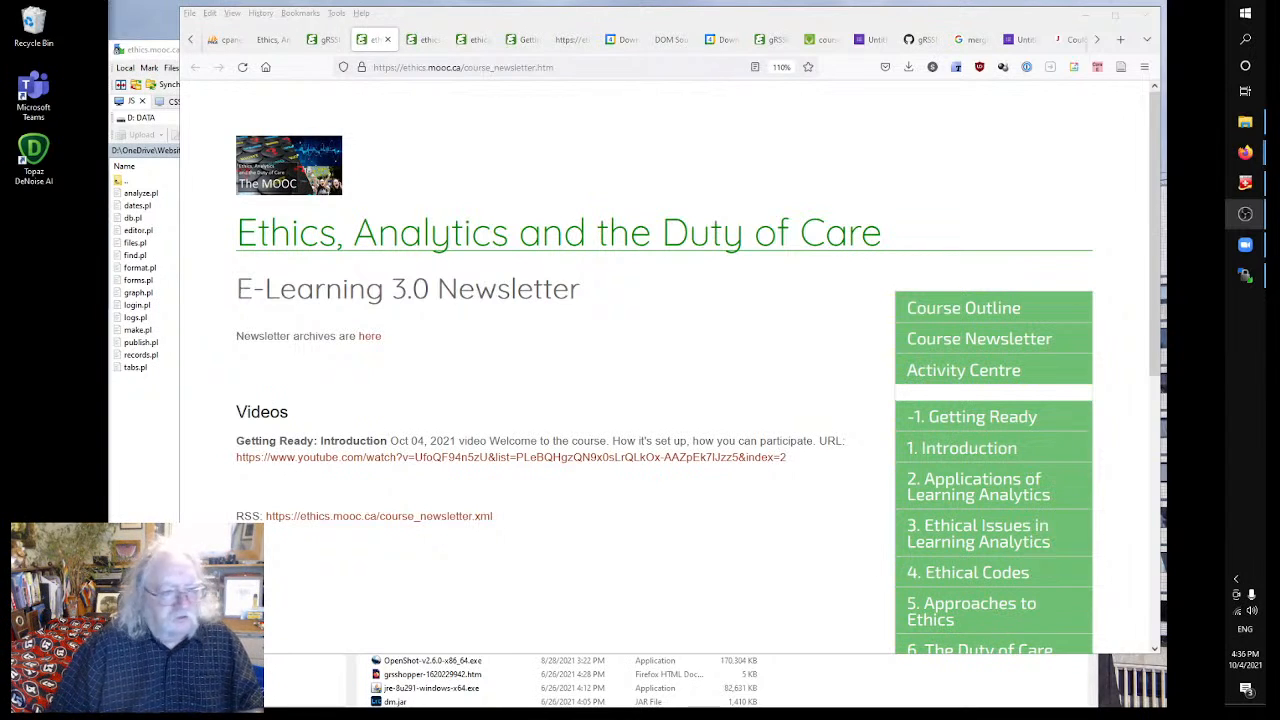
{"action": "left_click", "coordinate": [409, 399]}
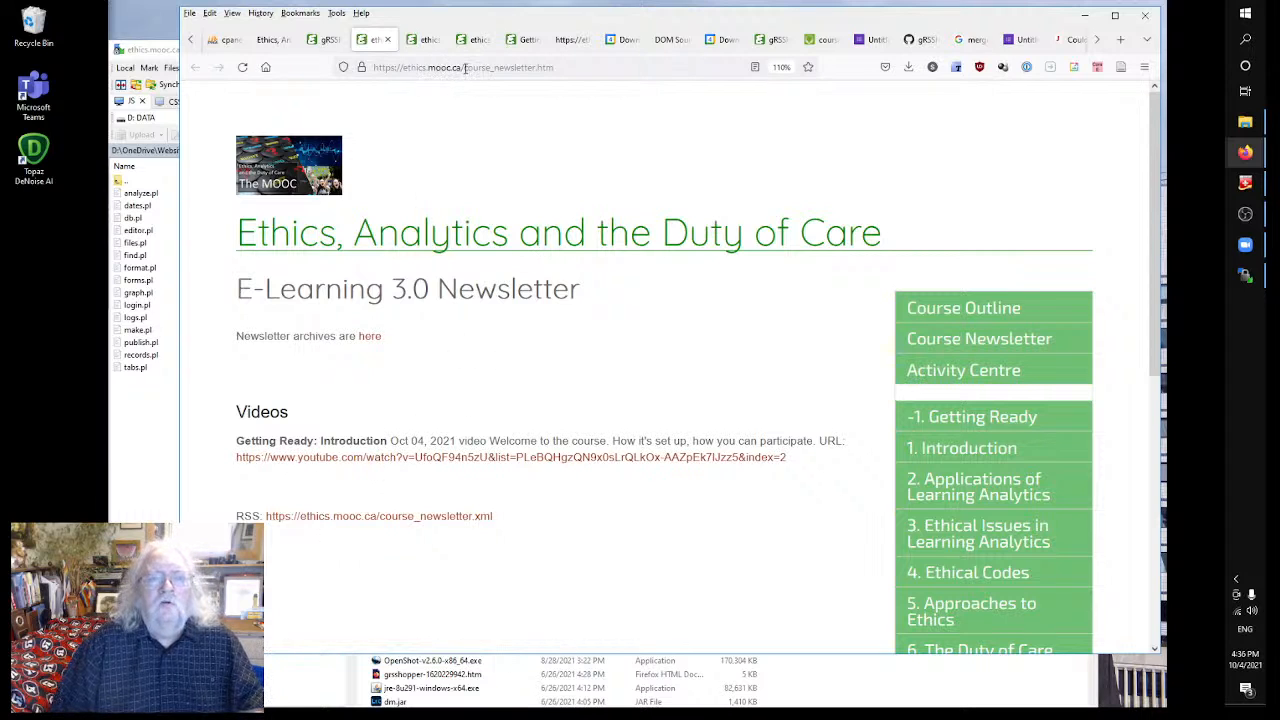
{"action": "left_click_drag", "start_coordinate": [465, 68], "coordinate": [300, 68]}
{"action": "right_click", "coordinate": [430, 67]}
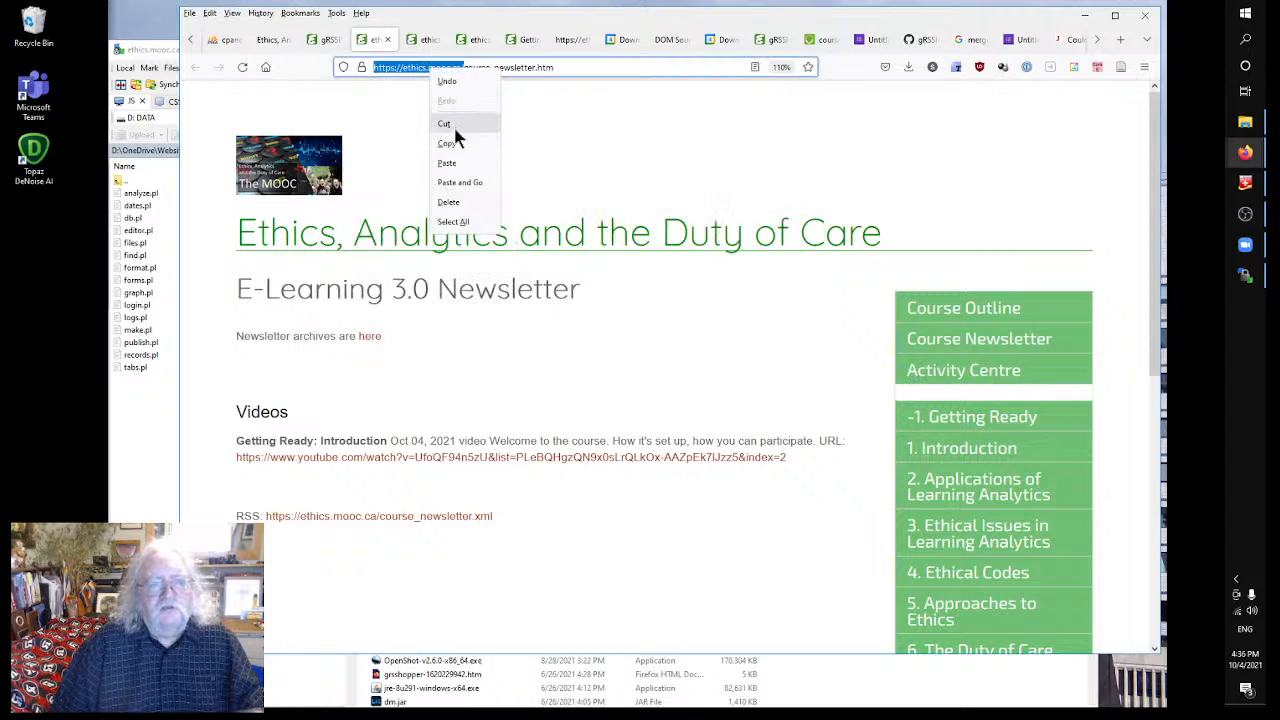
{"action": "left_click", "coordinate": [451, 141]}
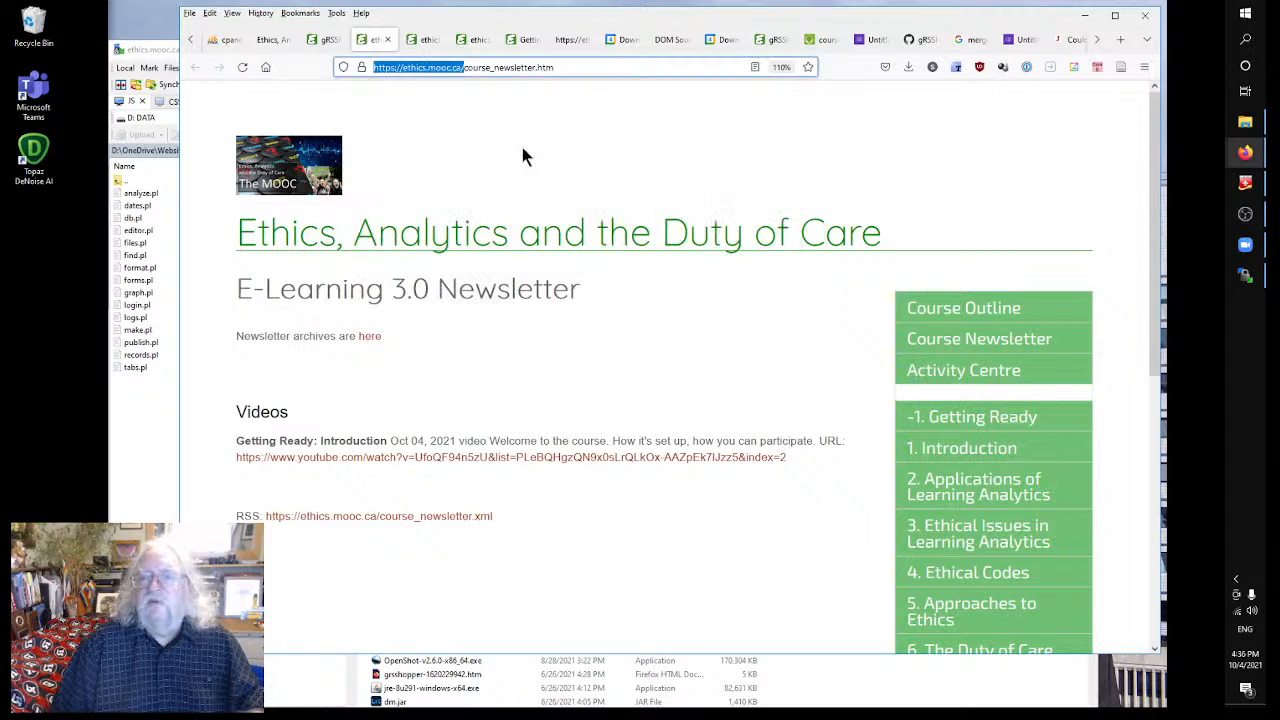
- Switch to the YouTube page of the Getting Ready: Introduction video and open the video's details for editing
{"action": "left_click", "coordinate": [1097, 40]}
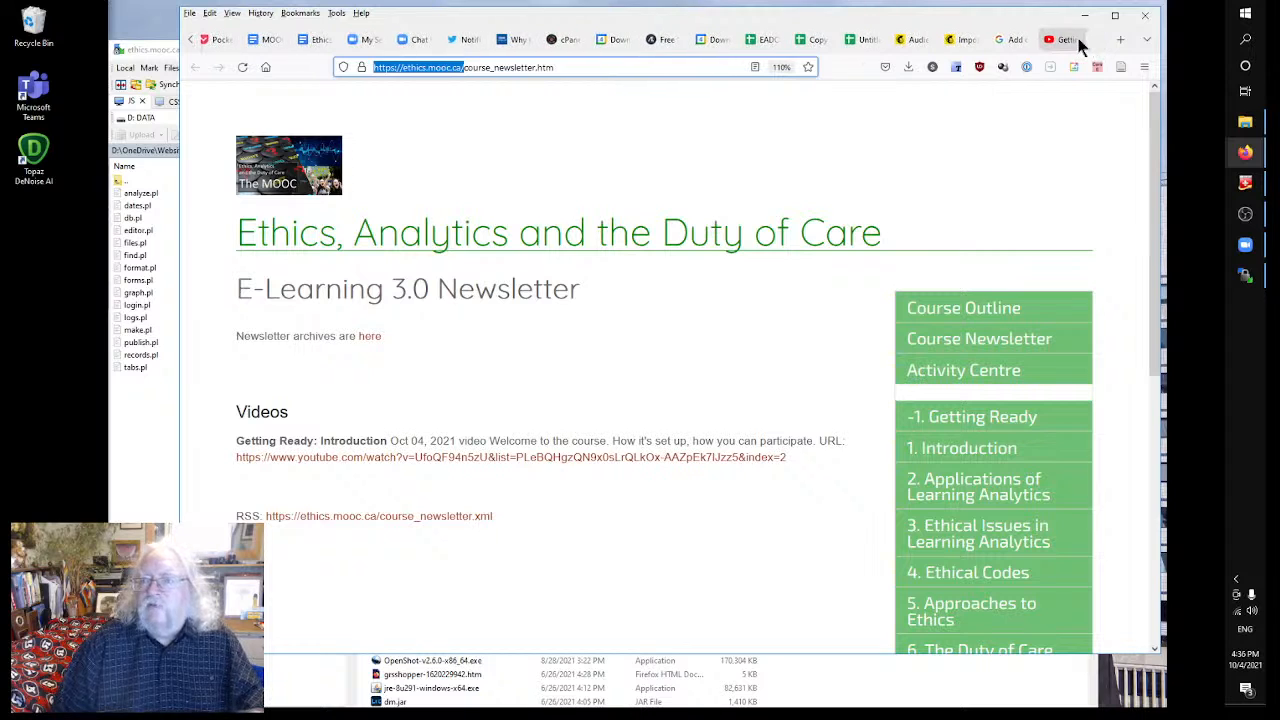
{"action": "left_click", "coordinate": [1068, 40]}
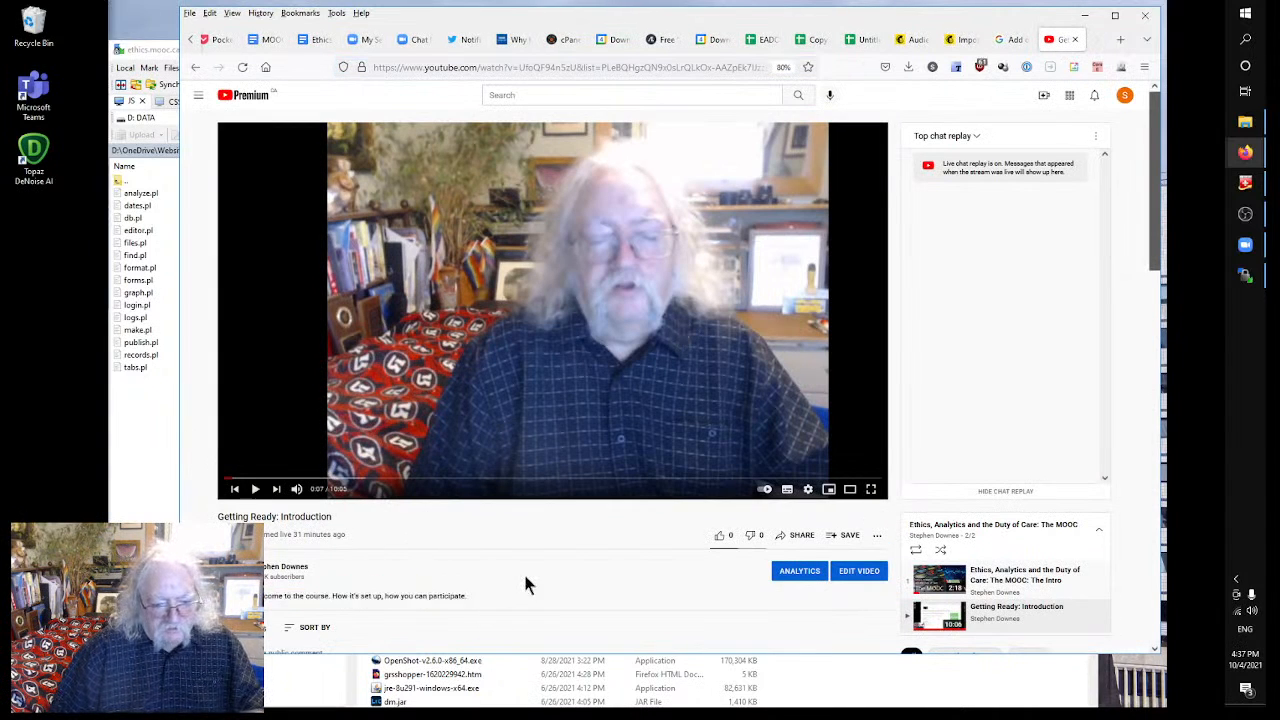
{"action": "scroll", "coordinate": [523, 573], "scroll_direction": "down", "scroll_amount": 3}
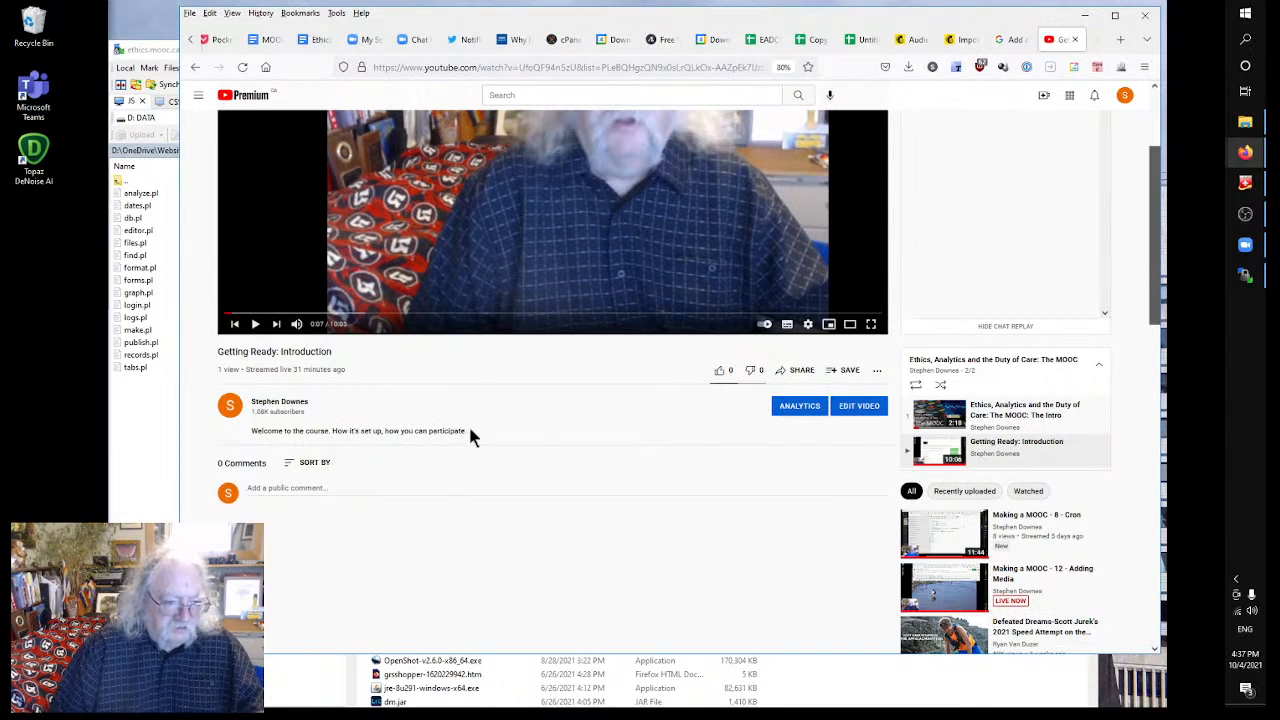
{"action": "left_click", "coordinate": [862, 413]}
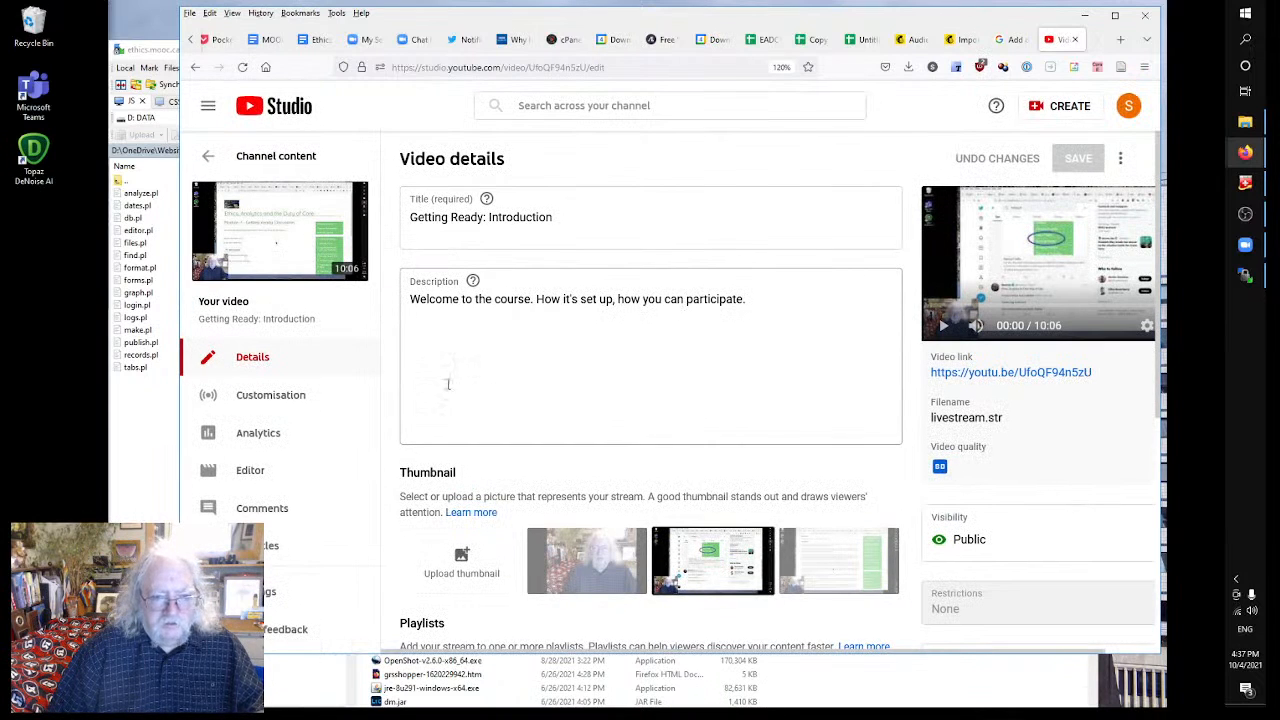
{"action": "left_click", "coordinate": [794, 298]}
{"action": "key", "text": "Return"}
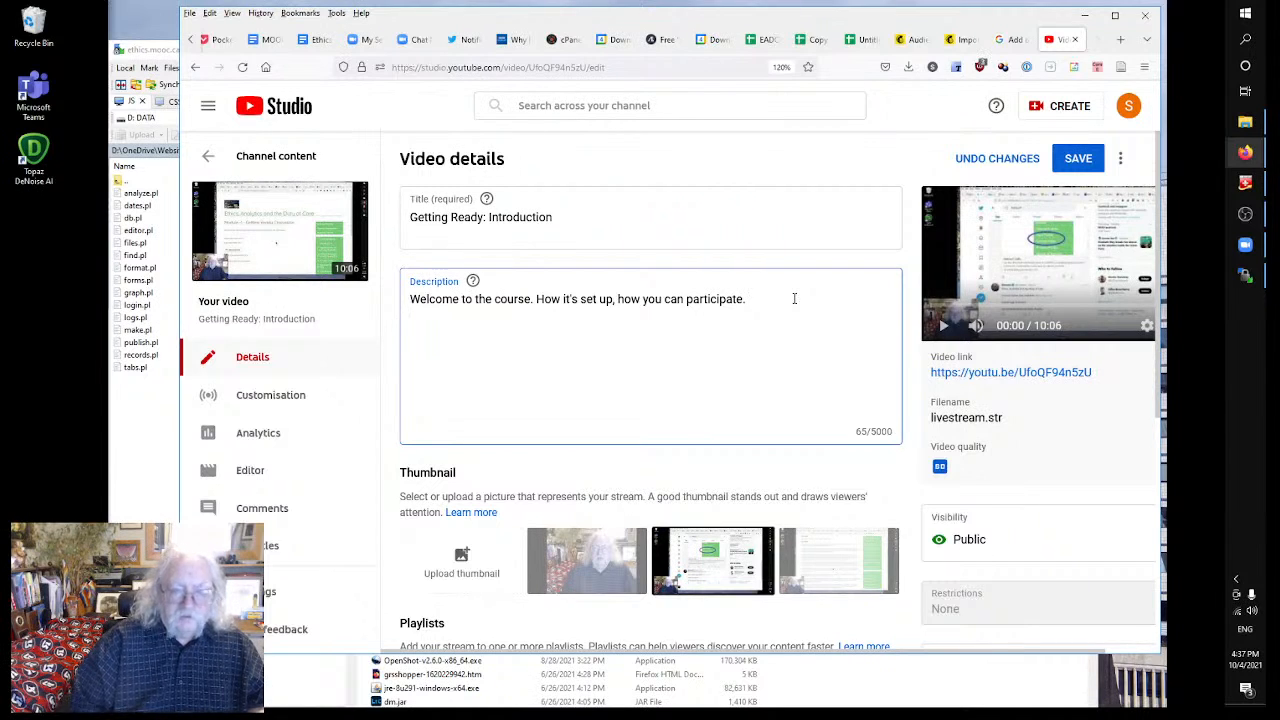
{"action": "type", "text": "E"}
{"action": "key", "text": "BackSpace"}
{"action": "type", "text": "Acc"}
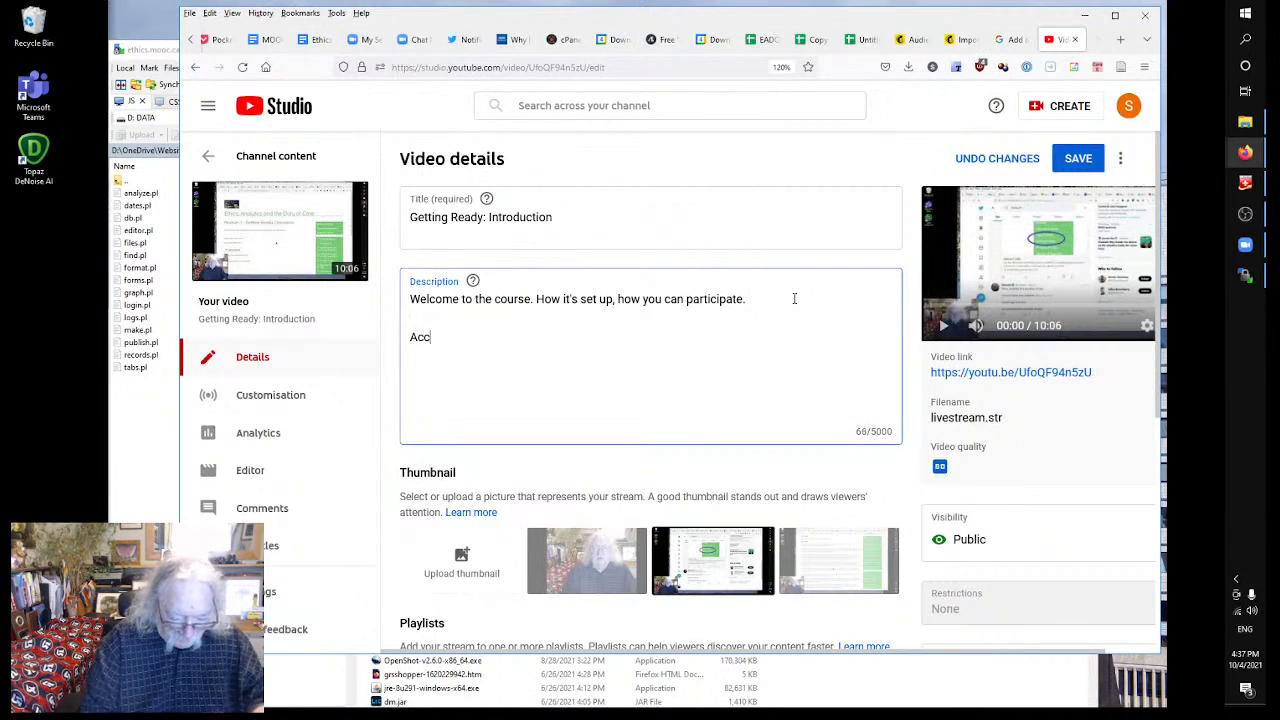
{"action": "type", "text": "ess the course:"}
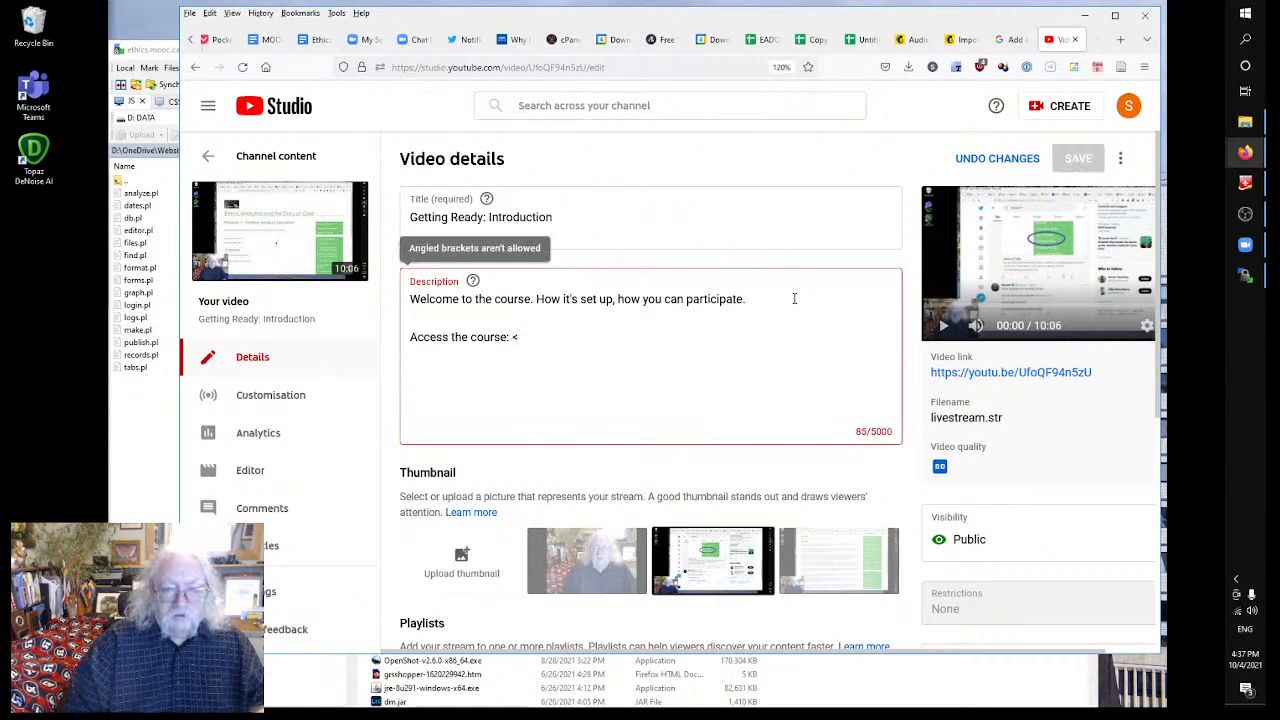
{"action": "key", "text": "ctrl+v"}
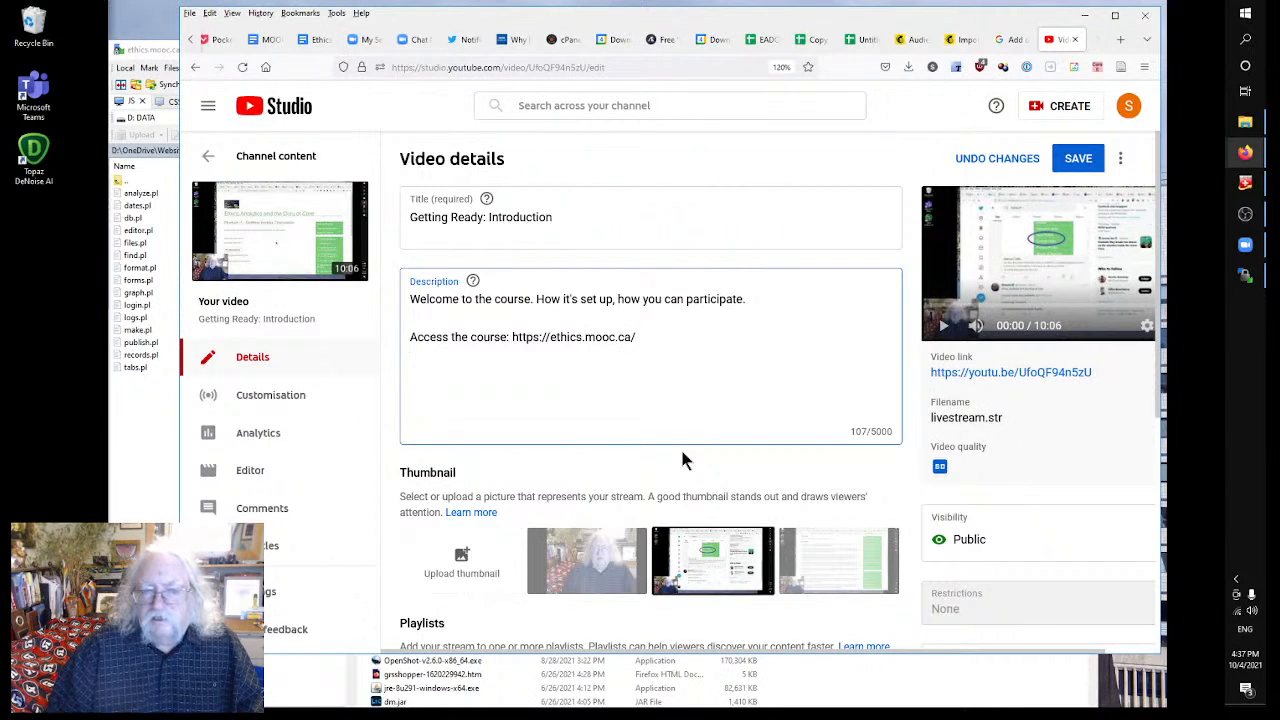
{"action": "left_click", "coordinate": [1079, 158]}
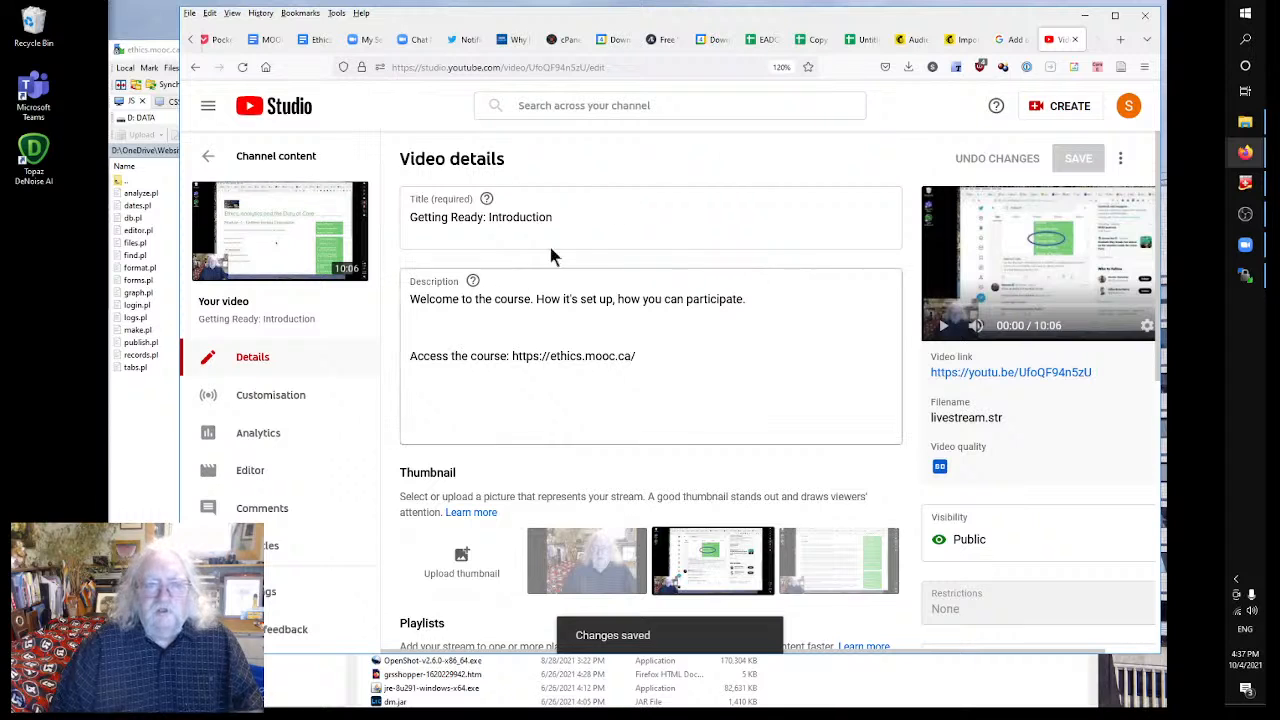
- Return to the video's watch page and expand its description to check how the course link is displayed
{"action": "left_click", "coordinate": [196, 68]}
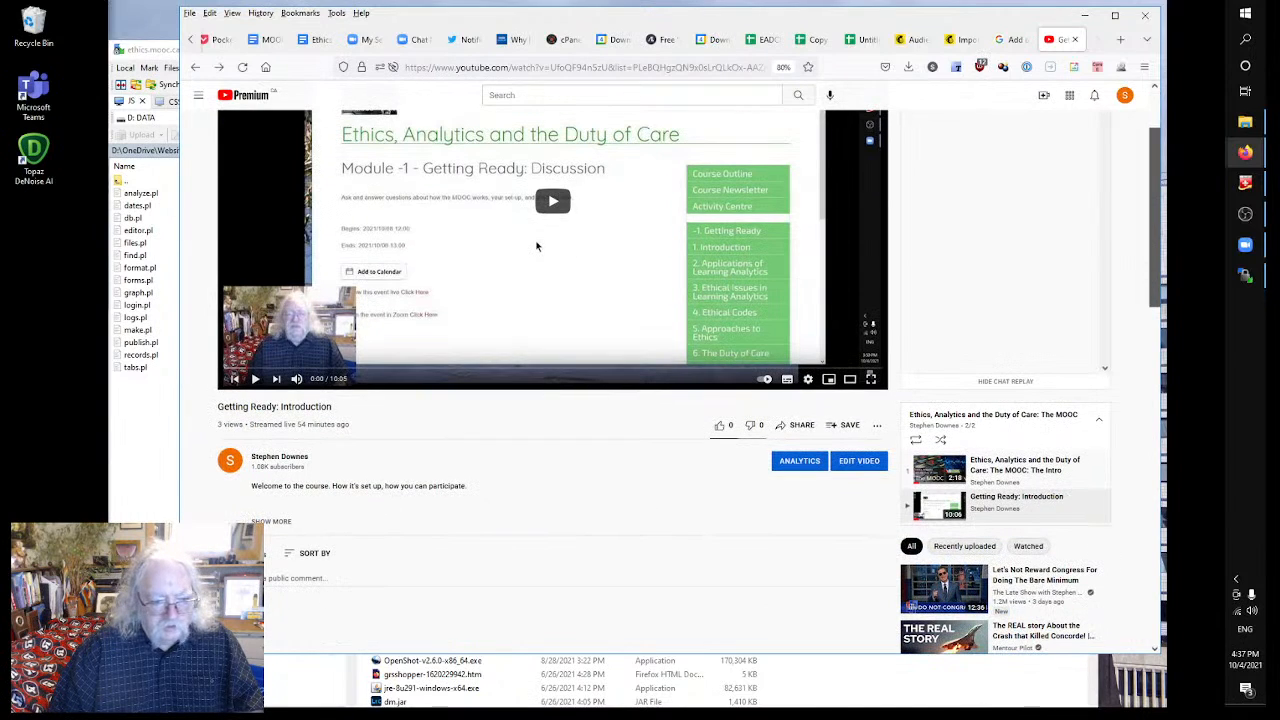
{"action": "left_click", "coordinate": [268, 521]}
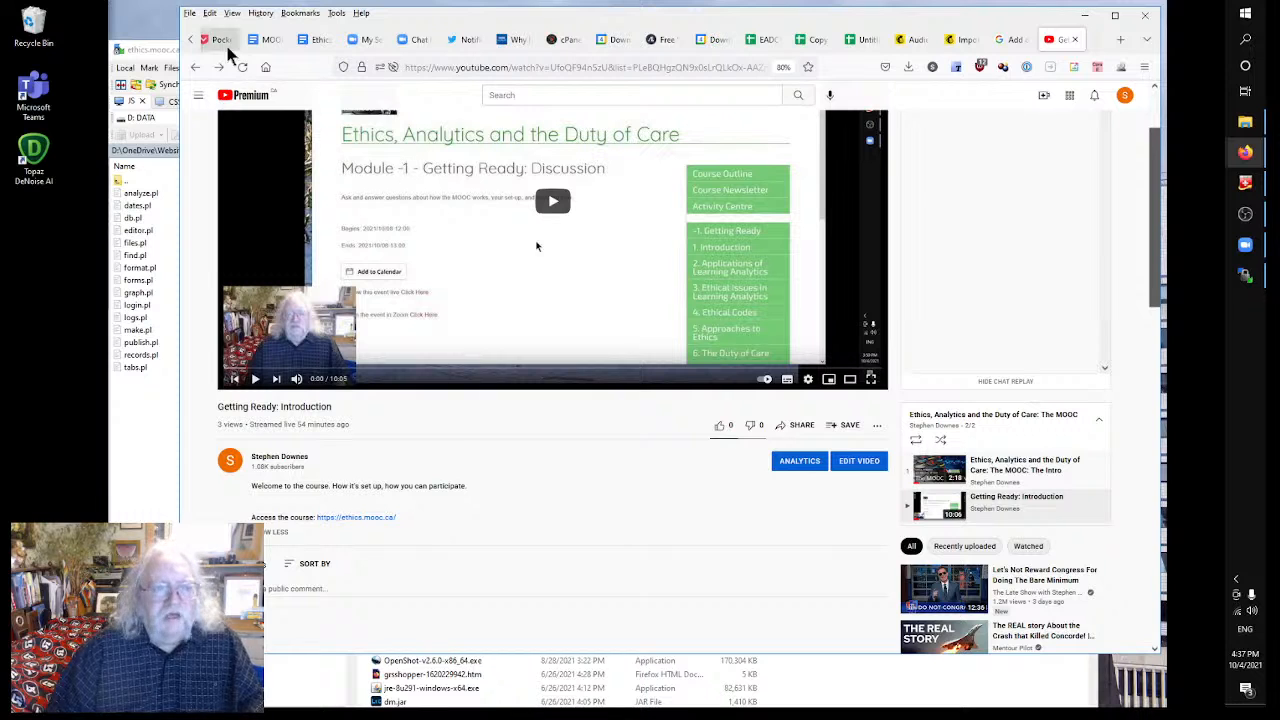
{"action": "left_click", "coordinate": [195, 70]}
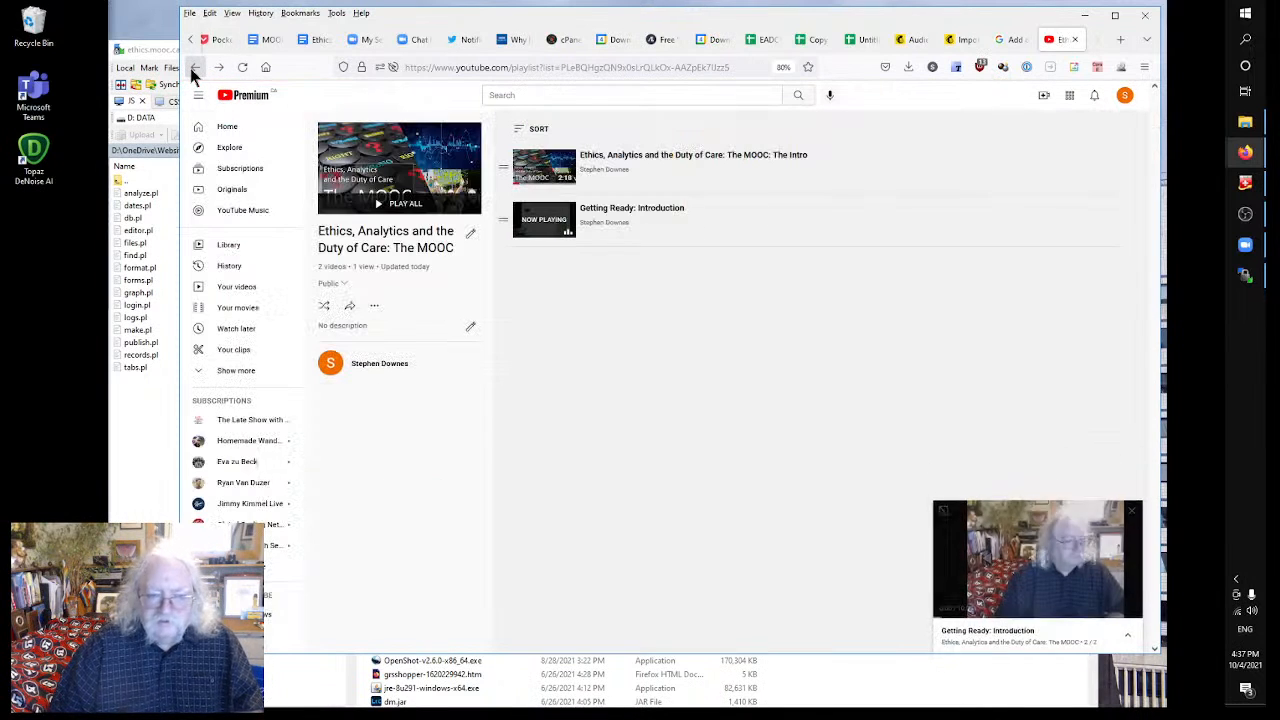
{"action": "left_click", "coordinate": [218, 68]}
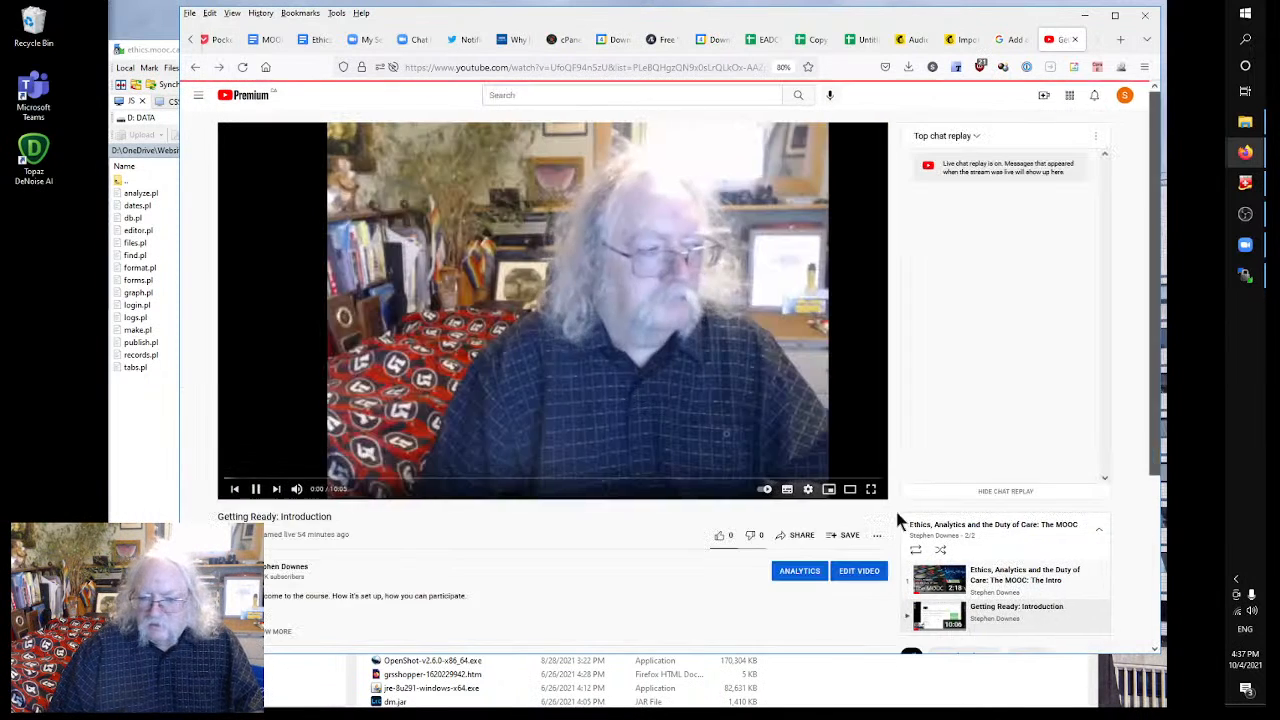
- Reopen the video details, remove the line breaks before "Access the course:" so it follows the first sentence, and save
{"action": "left_click", "coordinate": [846, 570]}
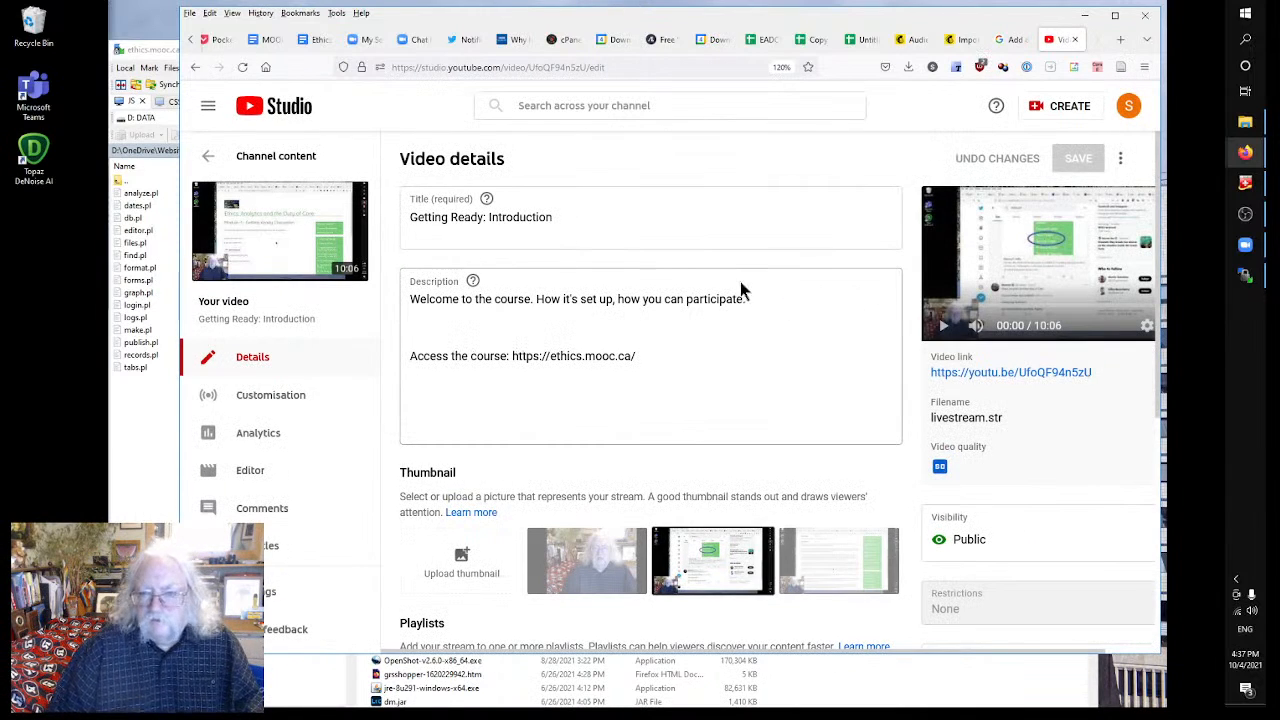
{"action": "left_click", "coordinate": [754, 299]}
{"action": "key", "text": "Delete"}
{"action": "key", "text": "Delete"}
{"action": "key", "text": "Delete"}
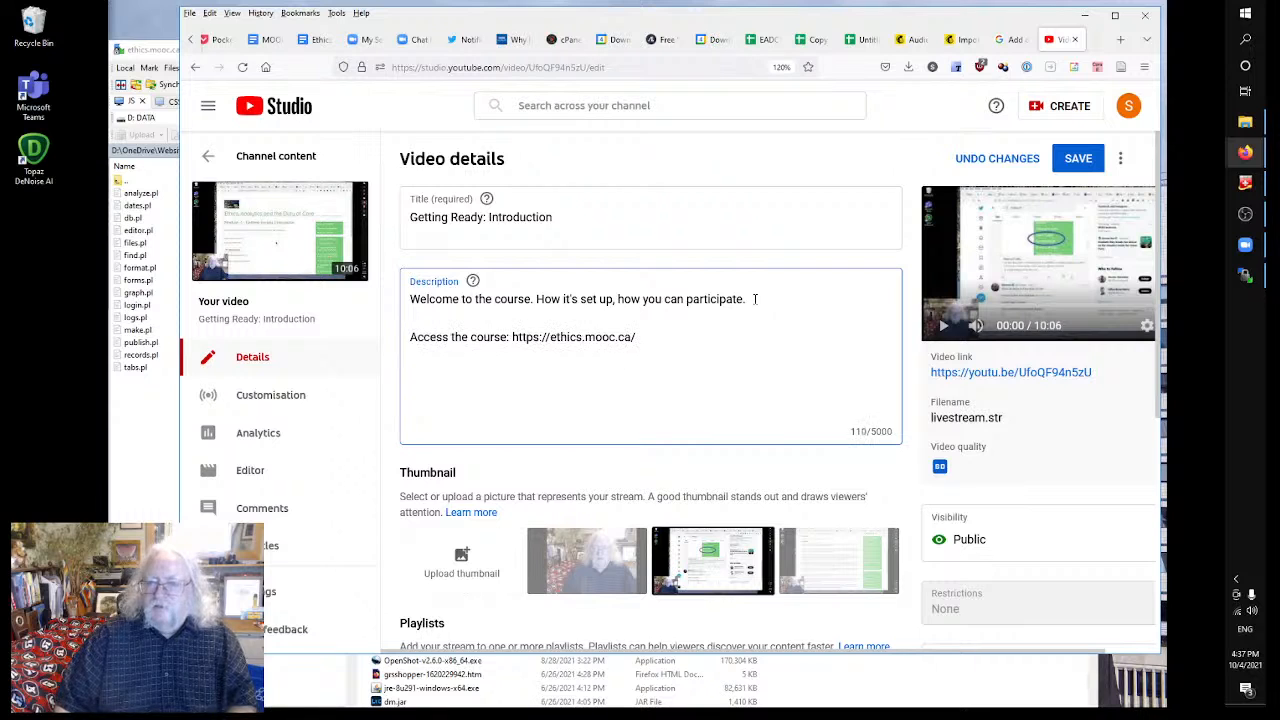
{"action": "left_click", "coordinate": [1080, 160]}
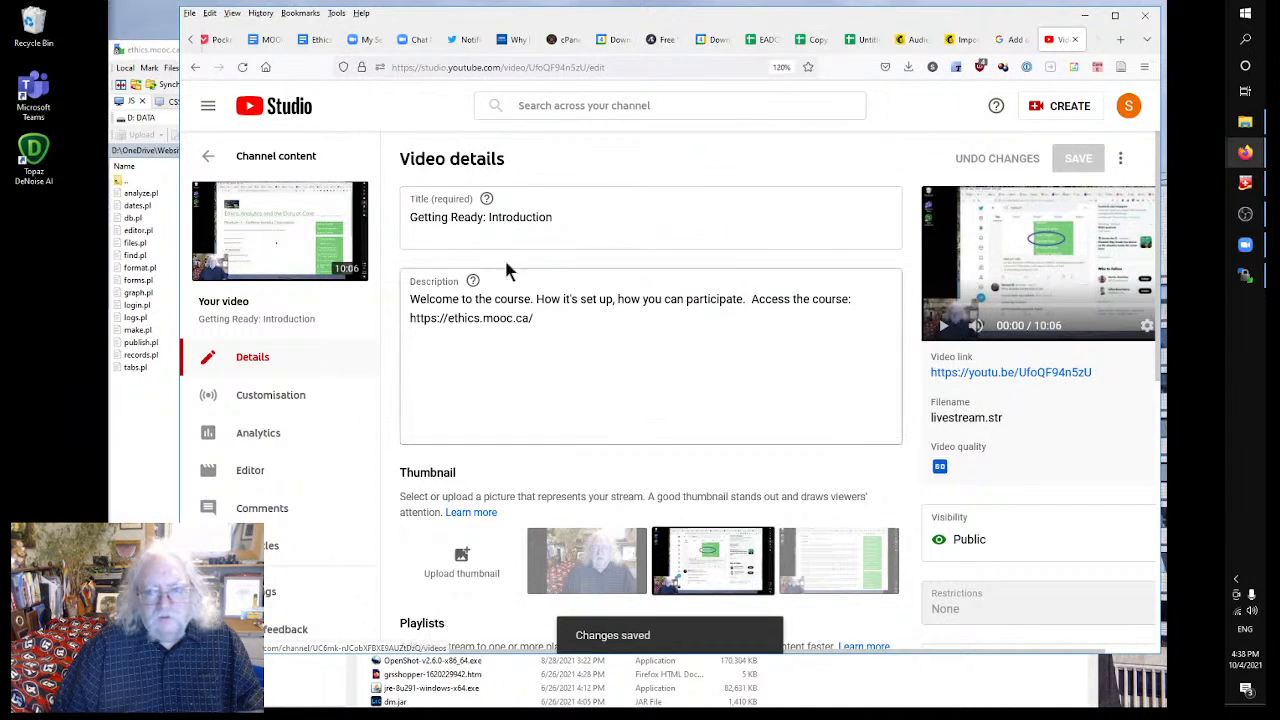
{"action": "left_click", "coordinate": [195, 68]}
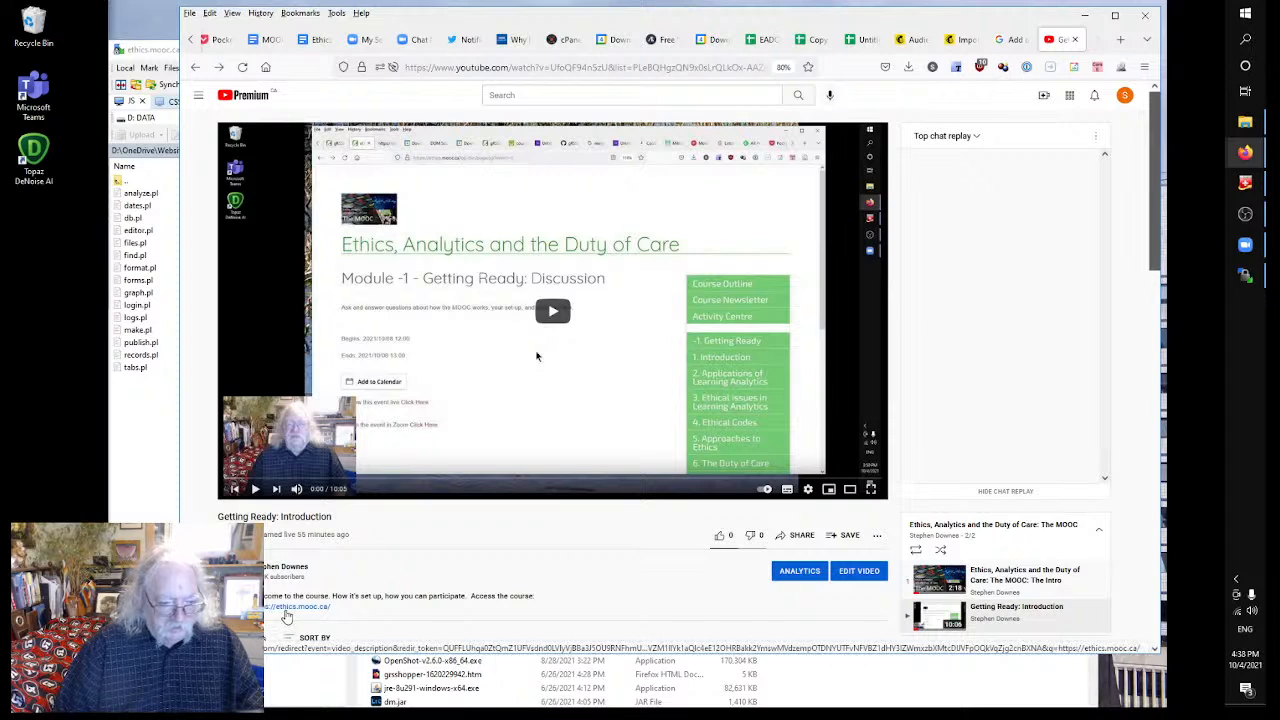
{"action": "left_click", "coordinate": [285, 607]}
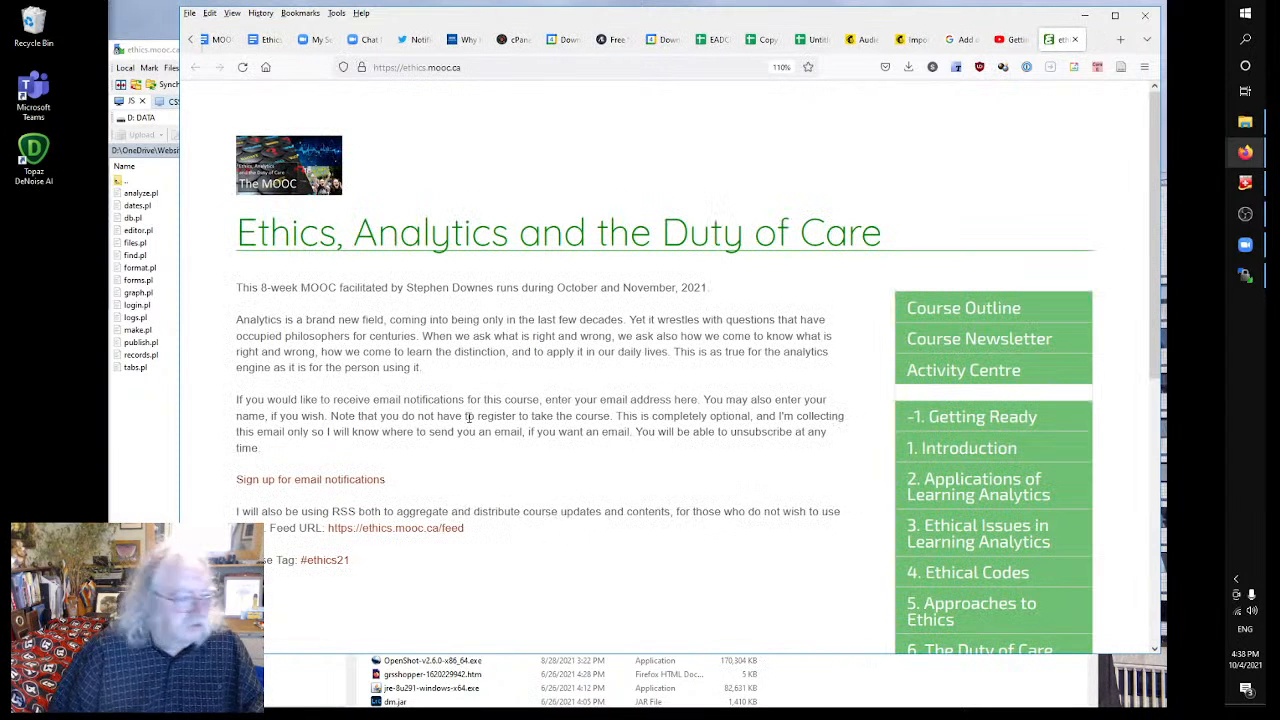